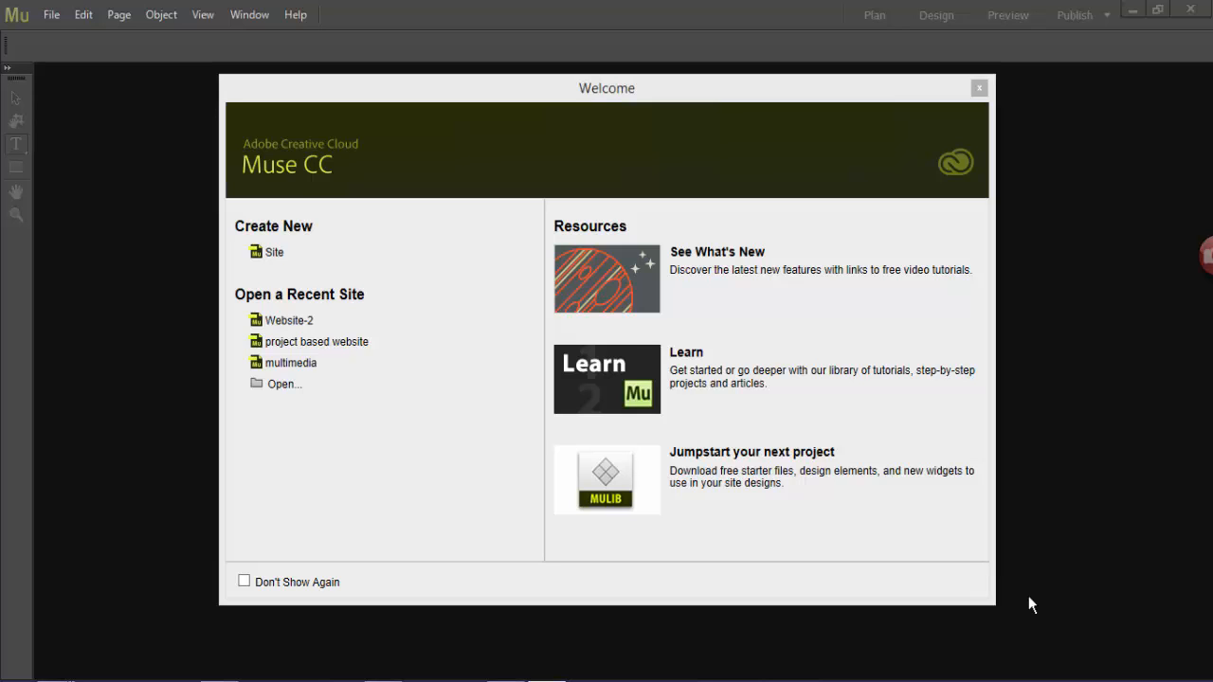
# Start a new desktop site and set its page width to 1000.
pyautogui.click(274, 254)
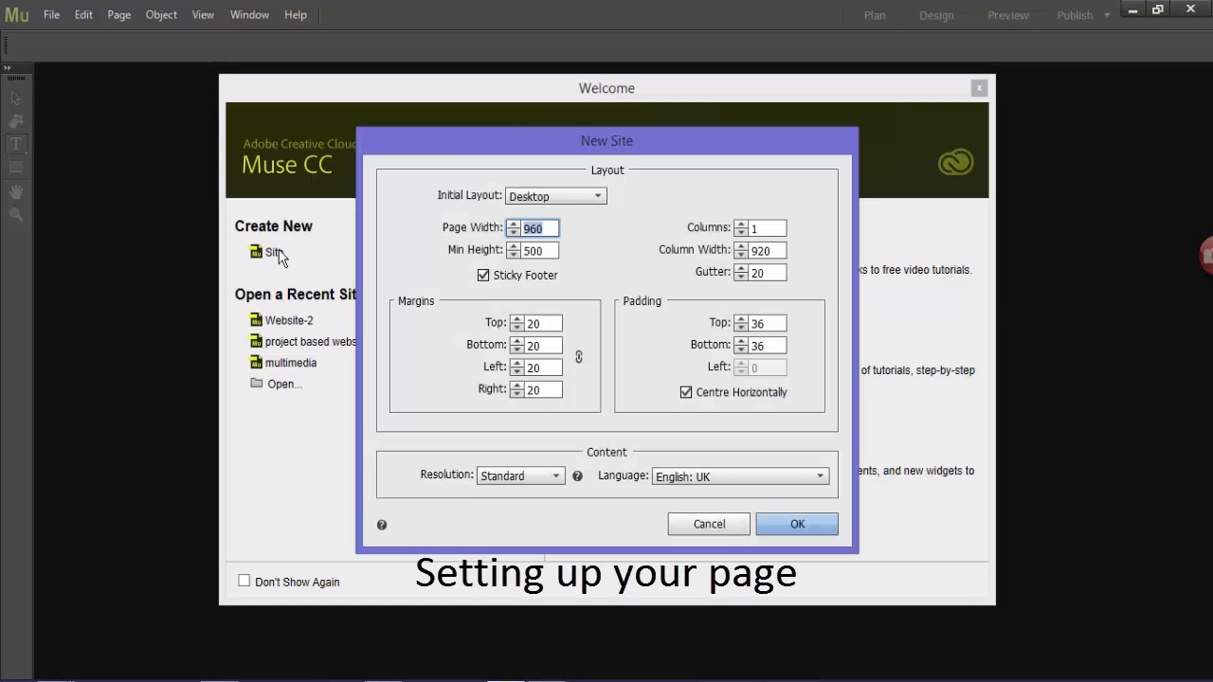
pyautogui.click(533, 230)
pyautogui.doubleClick(533, 230)
pyautogui.write('1')
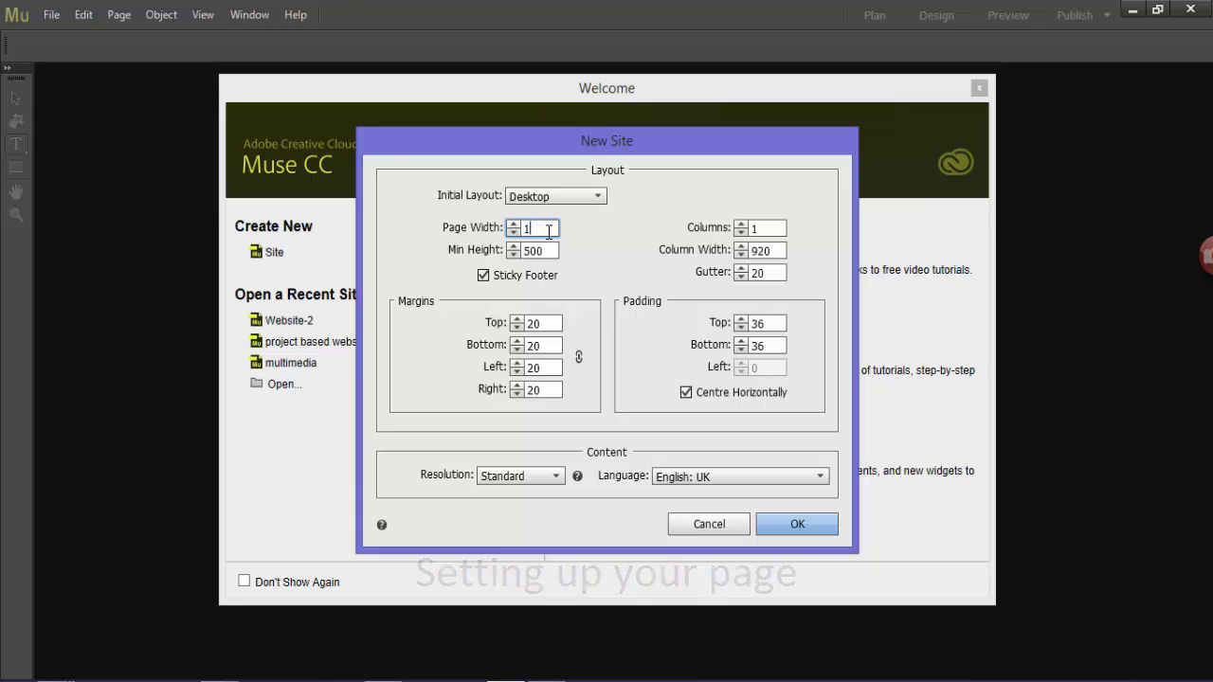
pyautogui.write('000')
pyautogui.press('Tab')
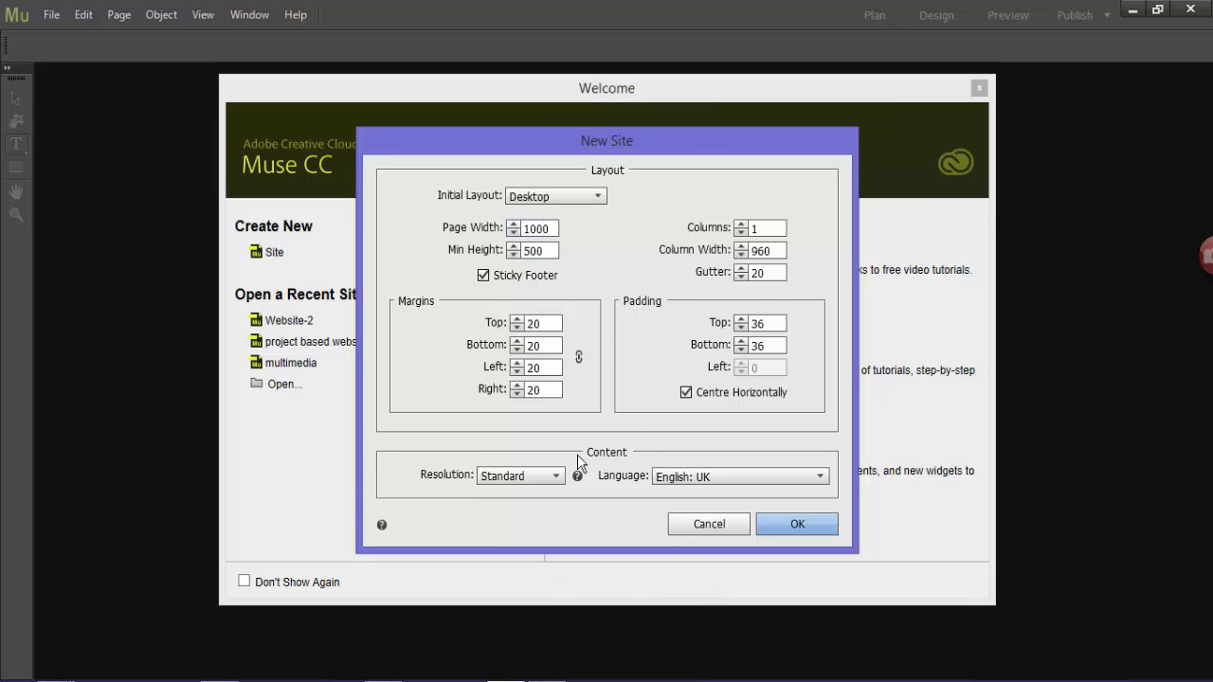
# Reduce the top margin in the new site's settings and create the site.
pyautogui.click(534, 473)
pyautogui.click(533, 473)
pyautogui.click(516, 327)
pyautogui.click(516, 327)
pyautogui.click(516, 327)
pyautogui.click(516, 327)
pyautogui.click(516, 327)
pyautogui.click(517, 327)
pyautogui.click(517, 327)
pyautogui.click(516, 327)
pyautogui.click(517, 327)
pyautogui.click(517, 327)
pyautogui.click(516, 326)
pyautogui.click(798, 524)
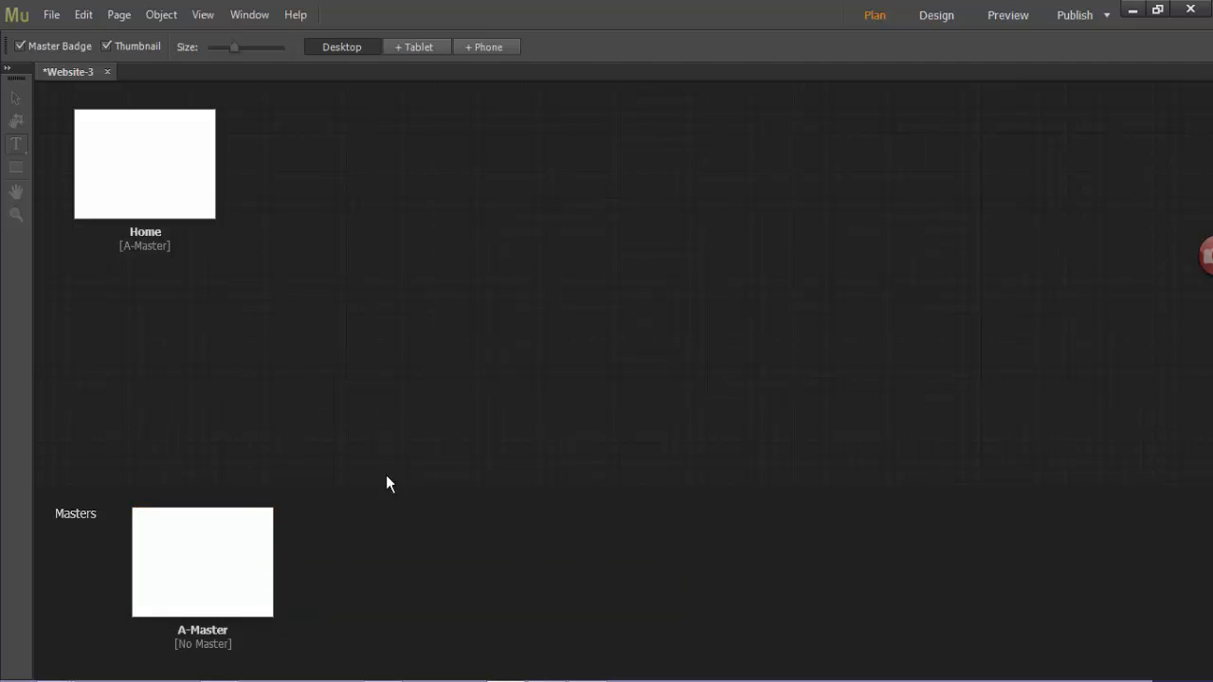
# Open the A-Master page for editing, and review the header and footer of the website template in Photoshop.
pyautogui.doubleClick(221, 562)
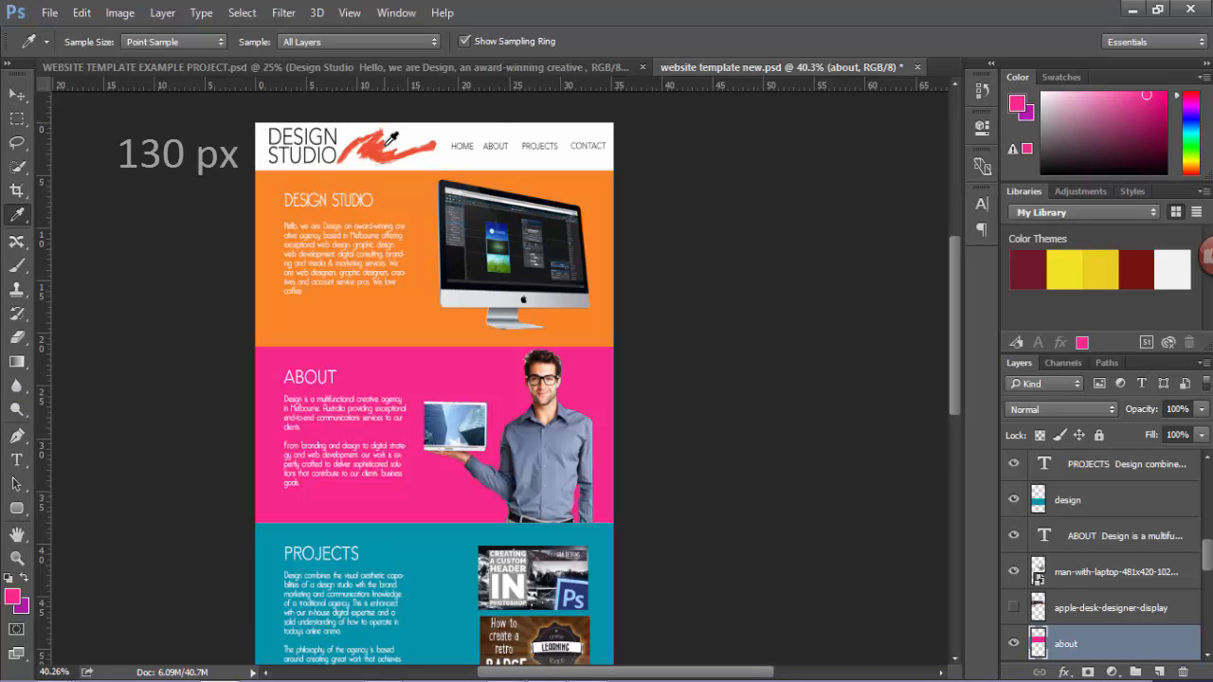
pyautogui.scroll(-5, 627, 339)
pyautogui.scroll(-3, 627, 339)
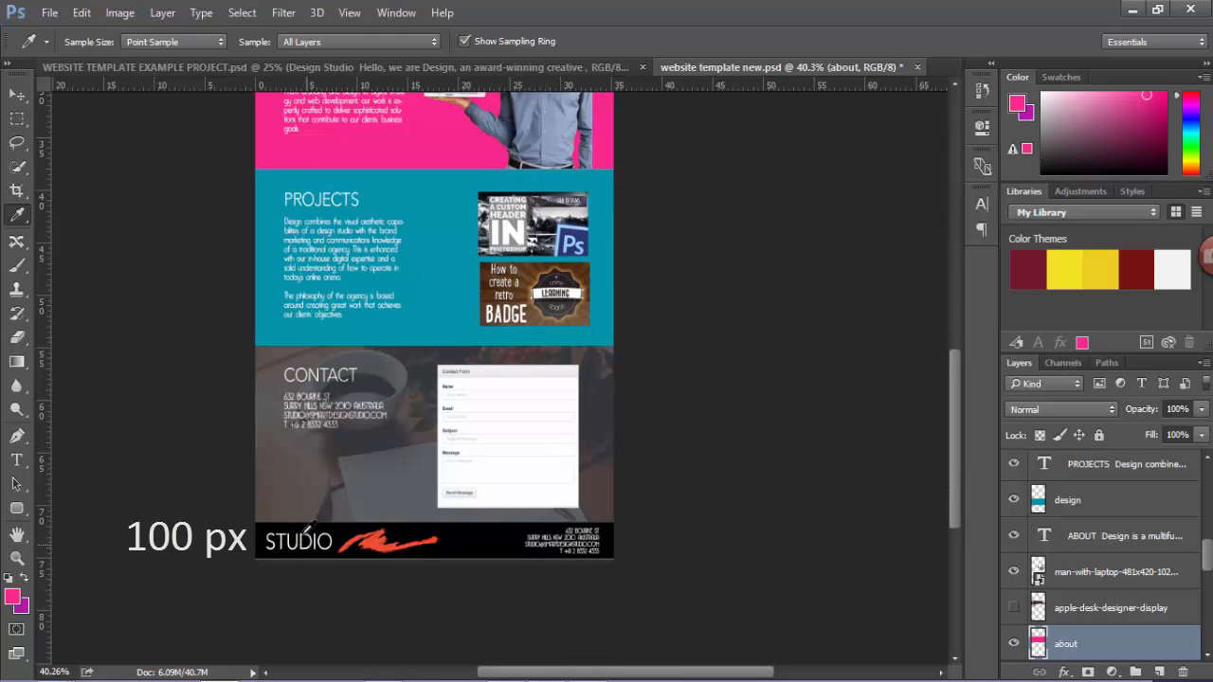
pyautogui.scroll(7, 339, 190)
pyautogui.scroll(1, 340, 190)
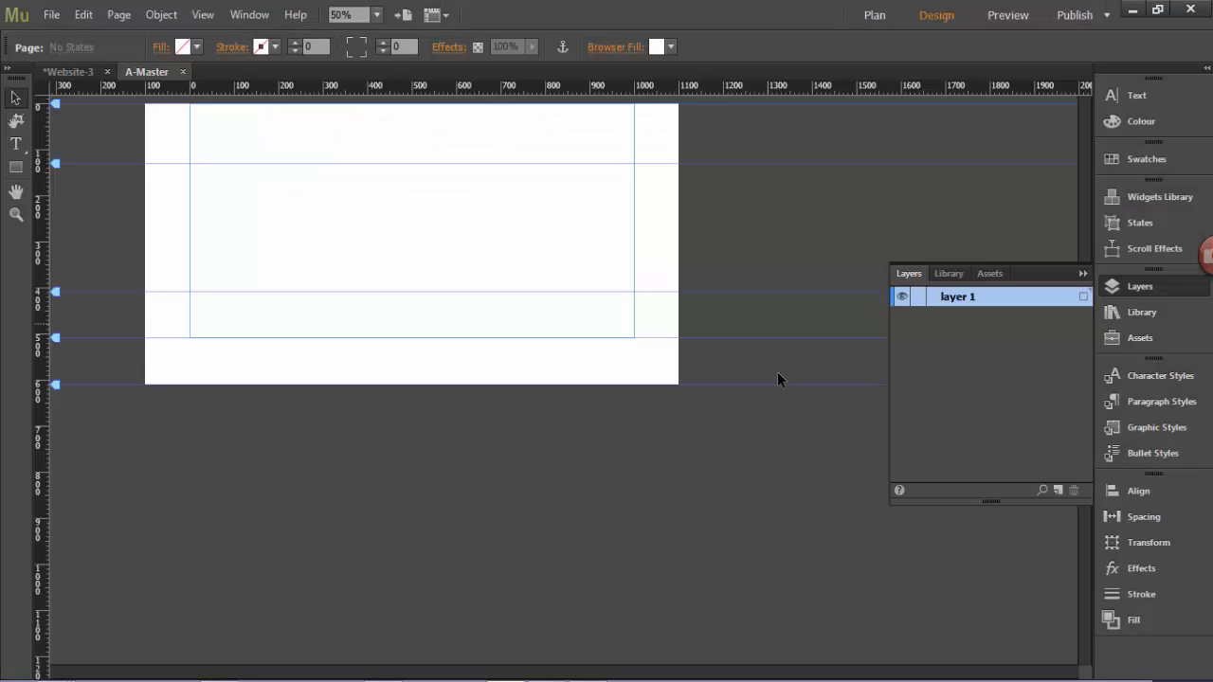
# Add two new layers to the master page and rename the uppermost one as Header.
pyautogui.click(1059, 490)
pyautogui.click(1059, 490)
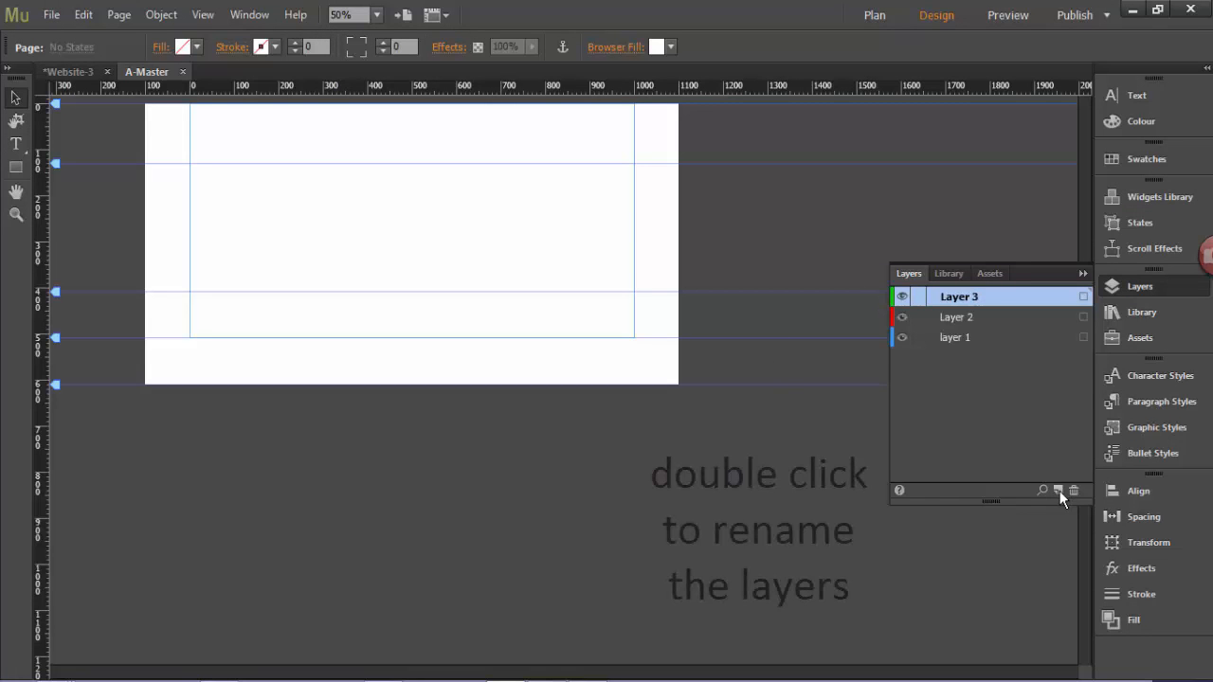
pyautogui.doubleClick(956, 296)
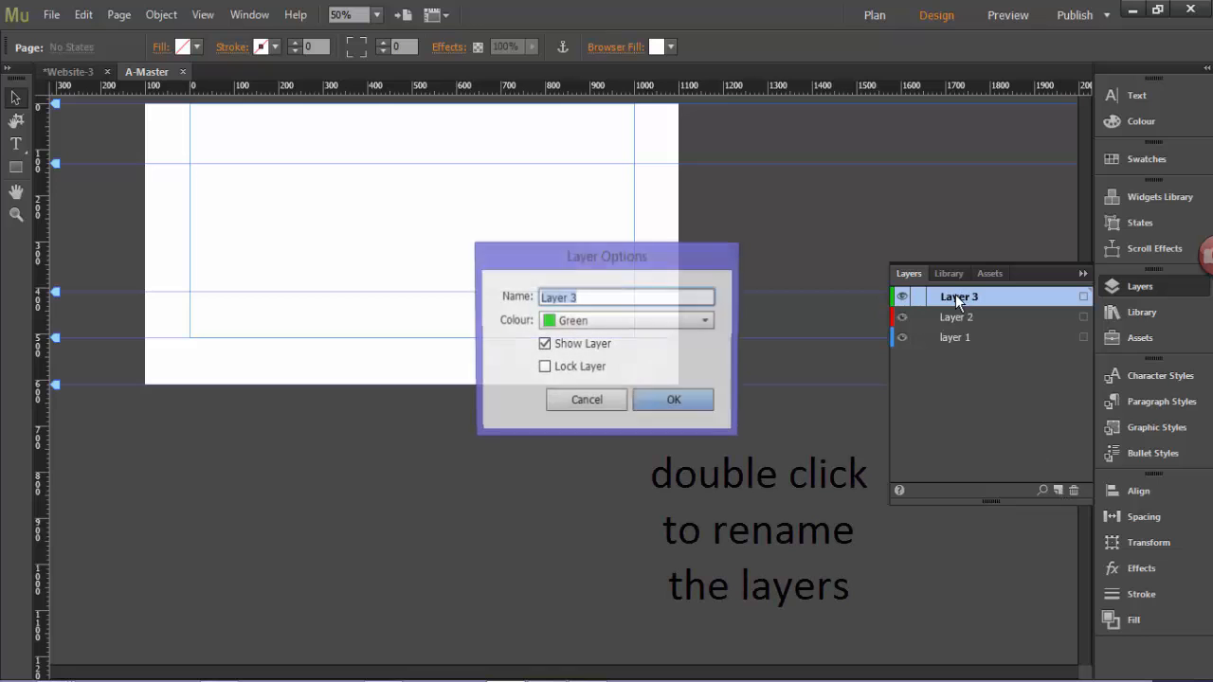
pyautogui.write('Header')
pyautogui.press('Return')
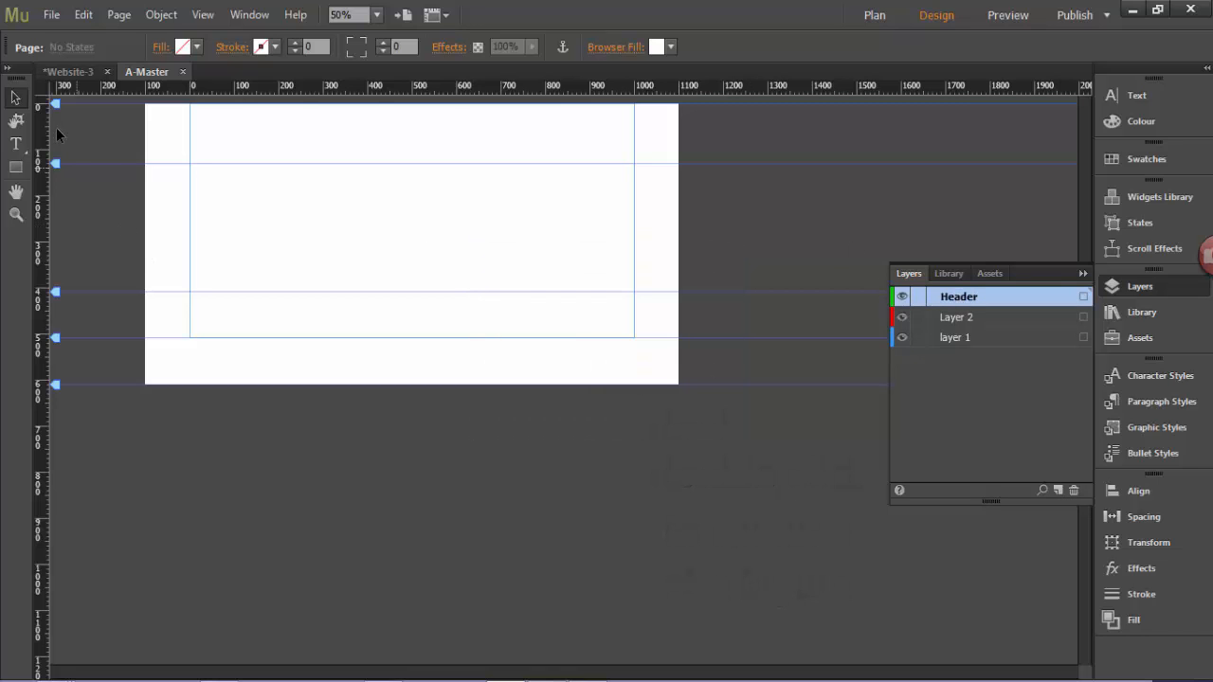
# Draw a full-width rectangle on the Header layer from the page top down to the header guide.
pyautogui.click(16, 167)
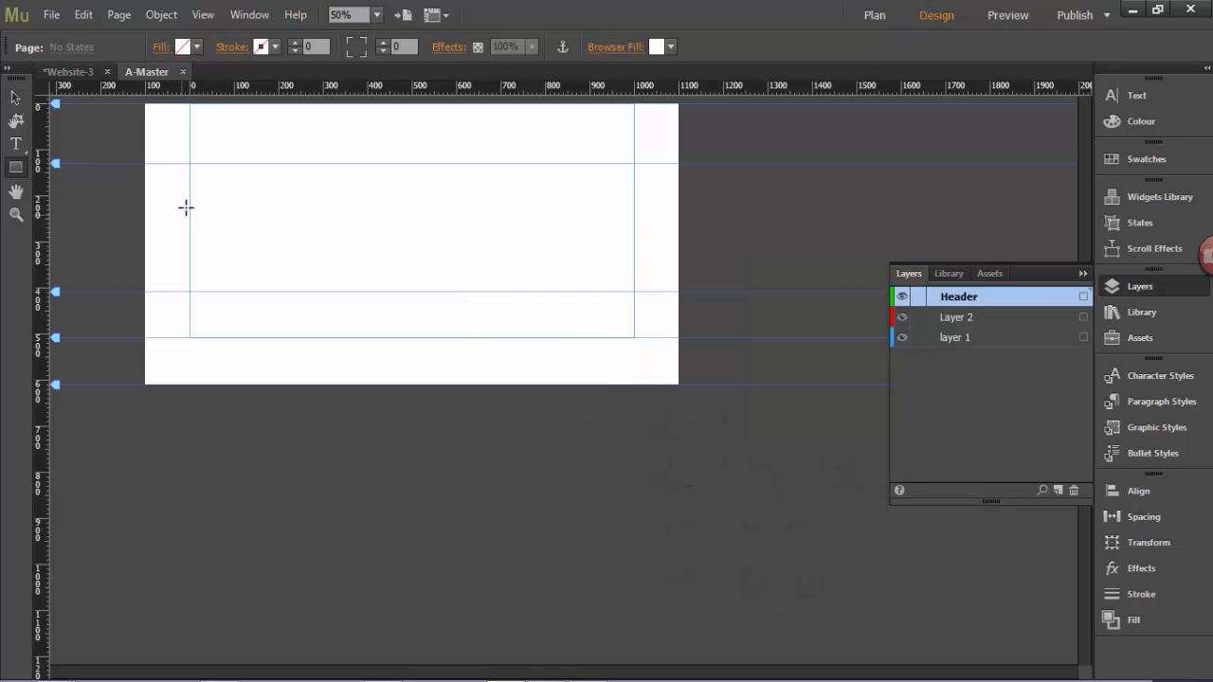
pyautogui.moveTo(145, 103)
pyautogui.mouseDown()
pyautogui.moveTo(174, 119)
pyautogui.moveTo(412, 148)
pyautogui.mouseUp()
pyautogui.moveTo(588, 147); pyautogui.dragTo(677, 163)
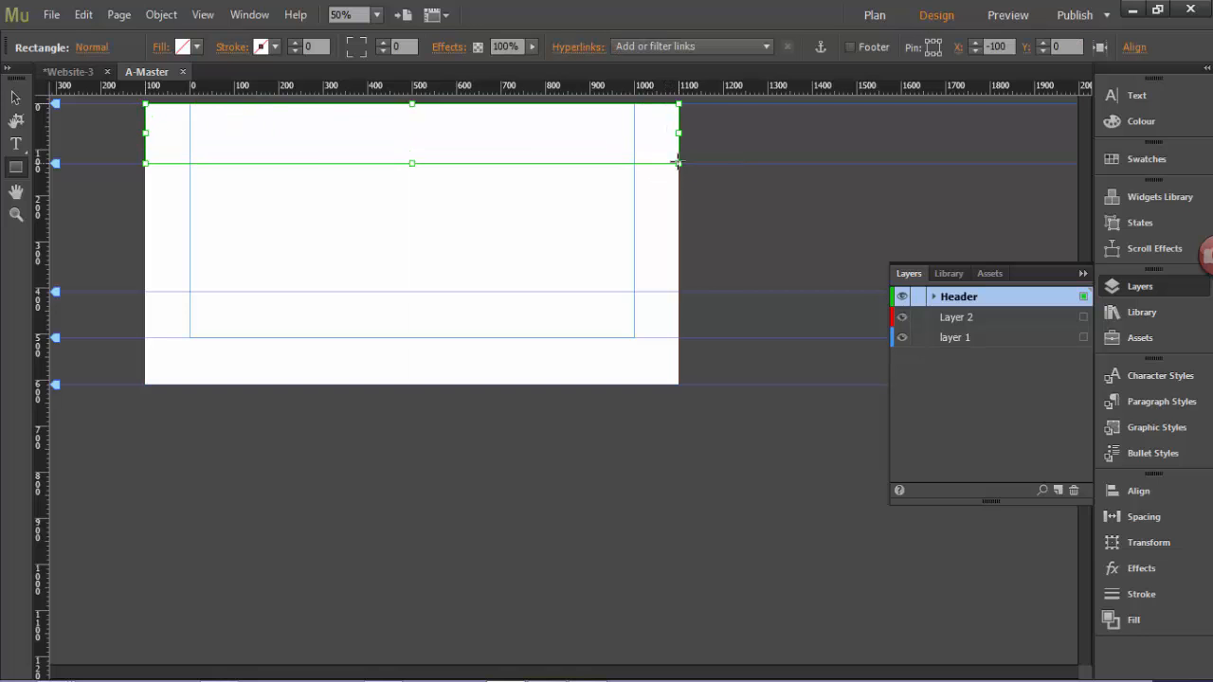
pyautogui.click(15, 97)
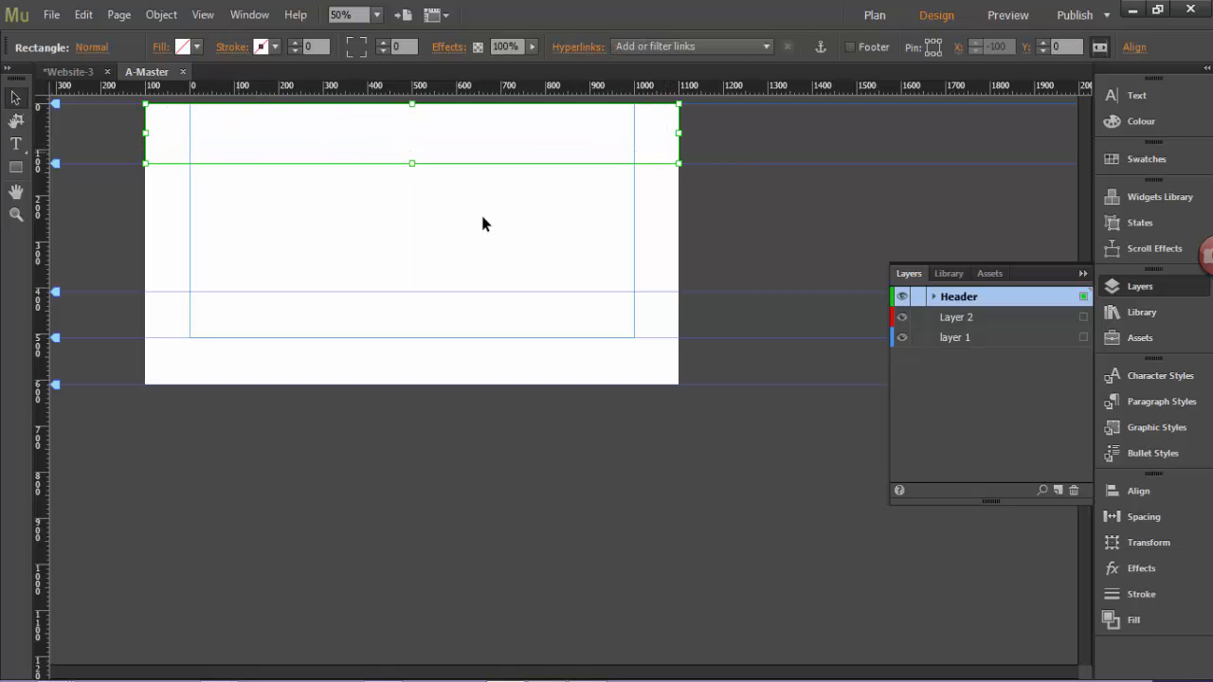
# Align the header guide with the lower edge of the header rectangle.
pyautogui.moveTo(413, 162)
pyautogui.mouseDown()
pyautogui.moveTo(417, 148)
pyautogui.moveTo(416, 176)
pyautogui.mouseUp()
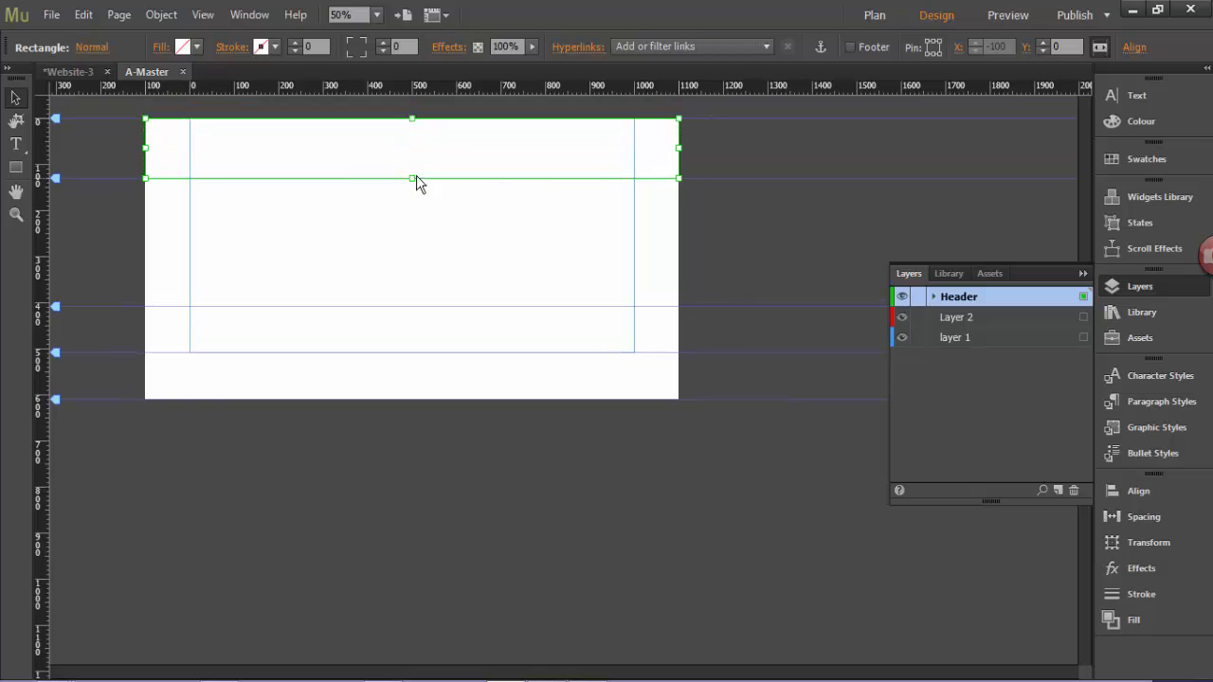
pyautogui.moveTo(54, 175)
pyautogui.mouseDown()
pyautogui.moveTo(60, 157)
pyautogui.moveTo(57, 183)
pyautogui.mouseUp()
pyautogui.click(110, 207)
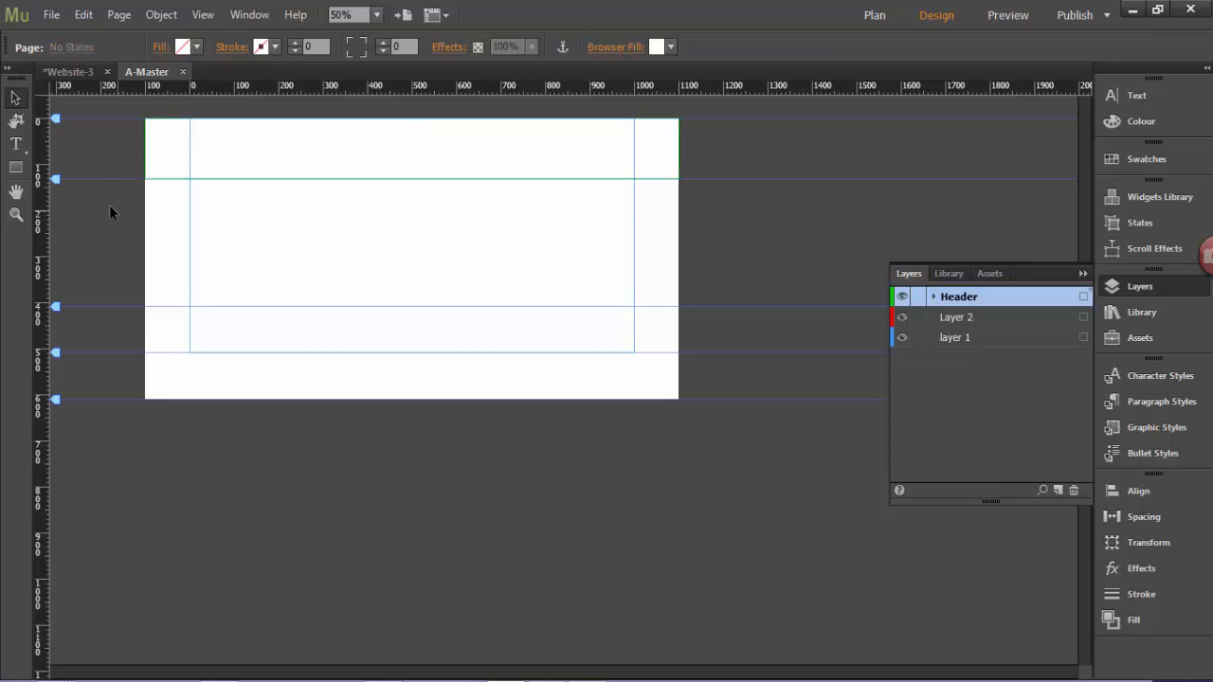
pyautogui.scroll(2, 112, 205)
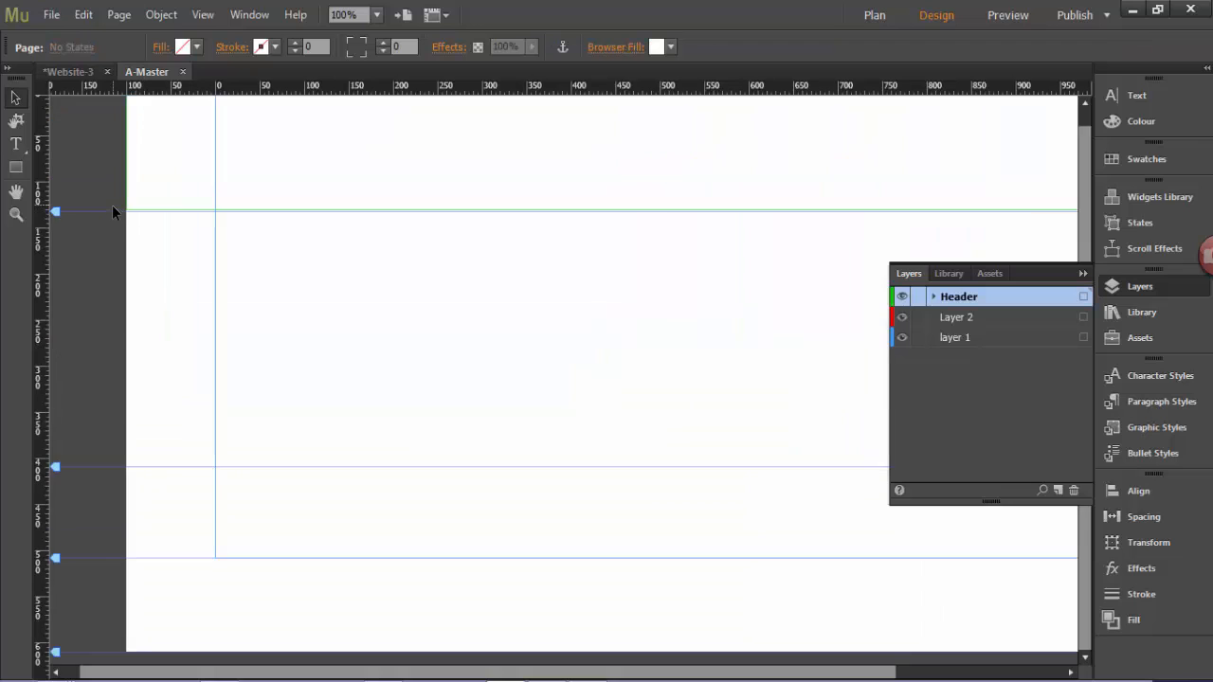
pyautogui.scroll(1, 107, 225)
pyautogui.moveTo(56, 207); pyautogui.dragTo(57, 214)
pyautogui.scroll(-1, 399, 258)
pyautogui.hotkey('ctrl', '-')
pyautogui.hotkey('ctrl', '-')
pyautogui.hotkey('ctrl', '-')
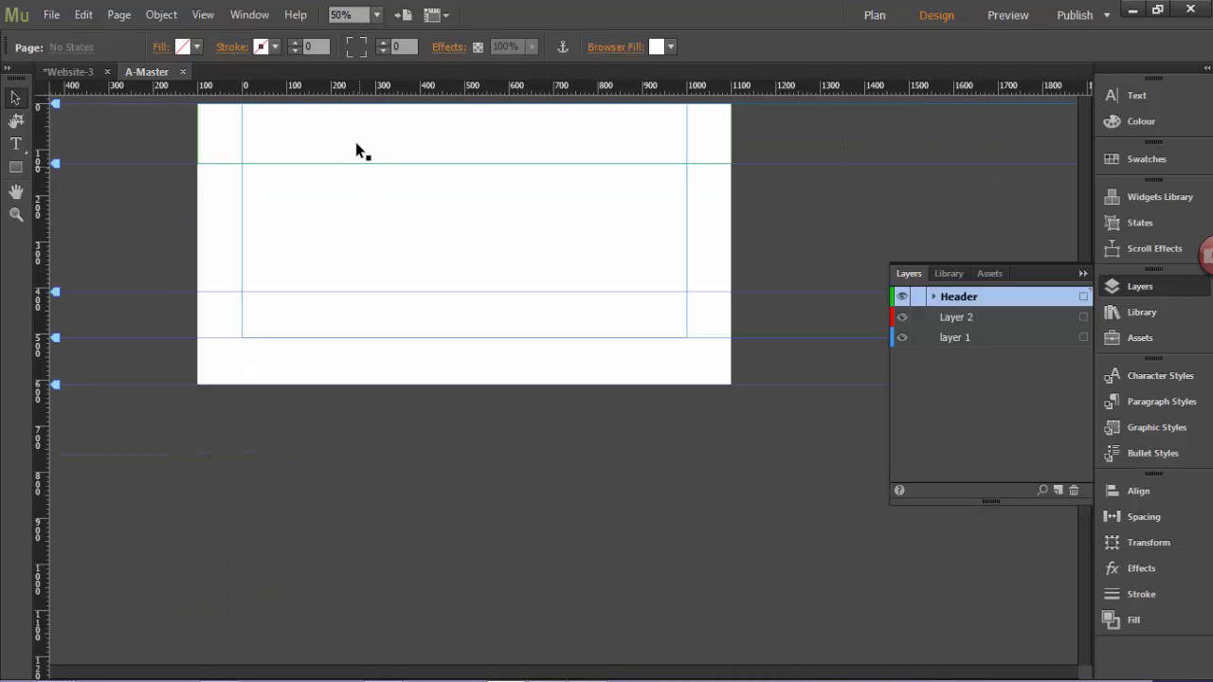
# Fill the header rectangle with white.
pyautogui.click(280, 112)
pyautogui.click(198, 46)
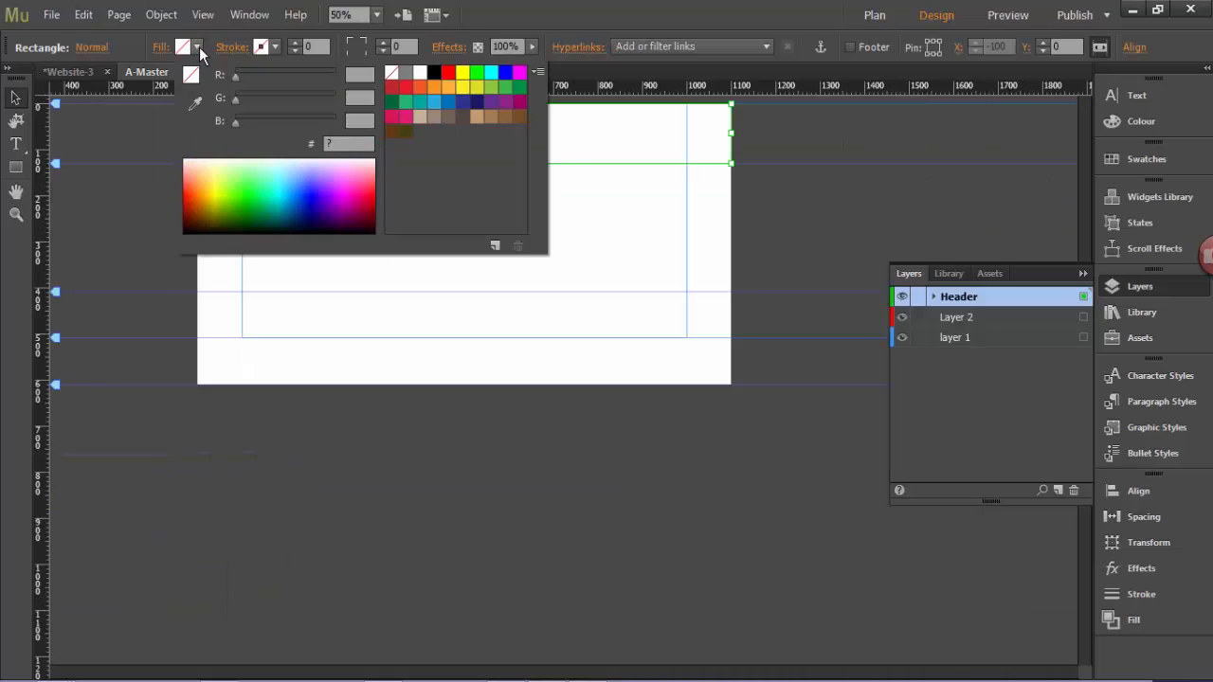
pyautogui.click(420, 72)
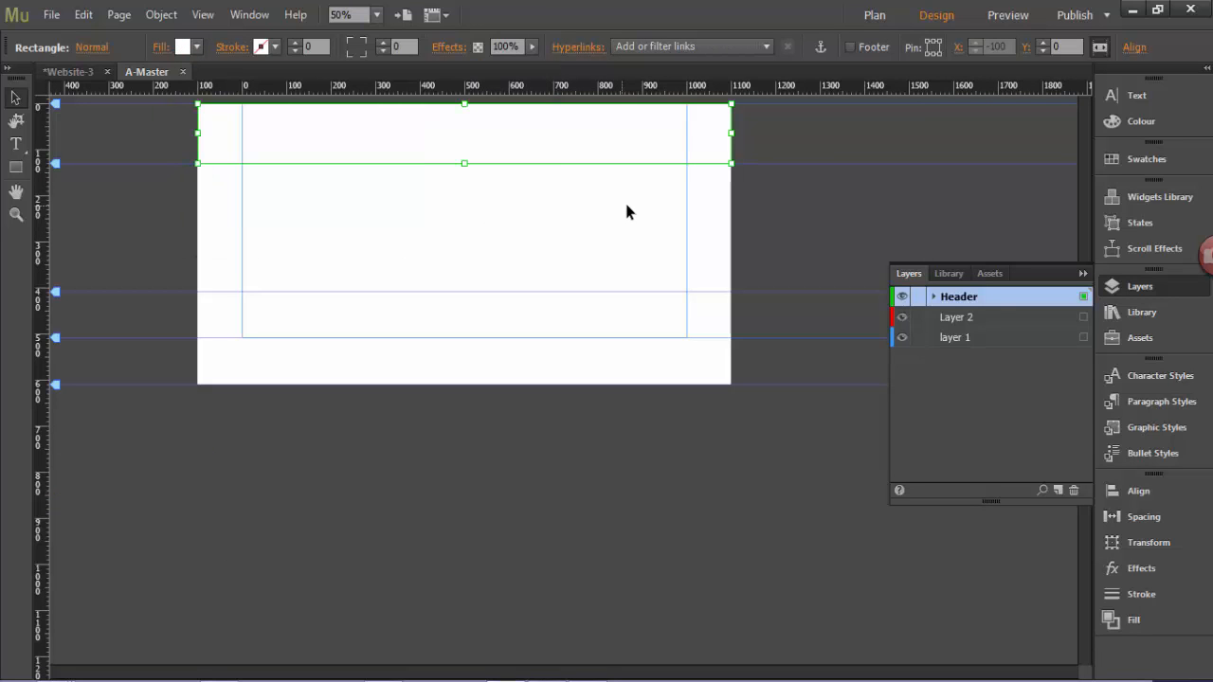
# Rename Layer 2 as Body and lower the footer guide to about 620 px and the page-bottom guide to about 650 px.
pyautogui.doubleClick(957, 318)
pyautogui.write('Body')
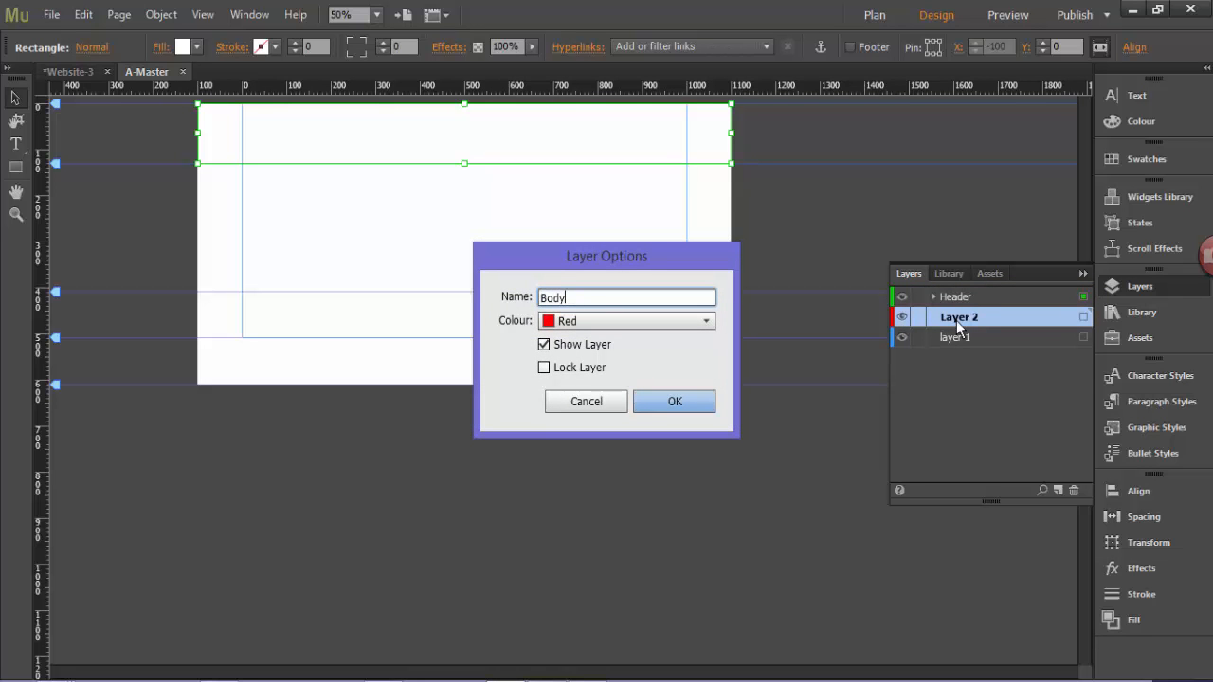
pyautogui.click(712, 399)
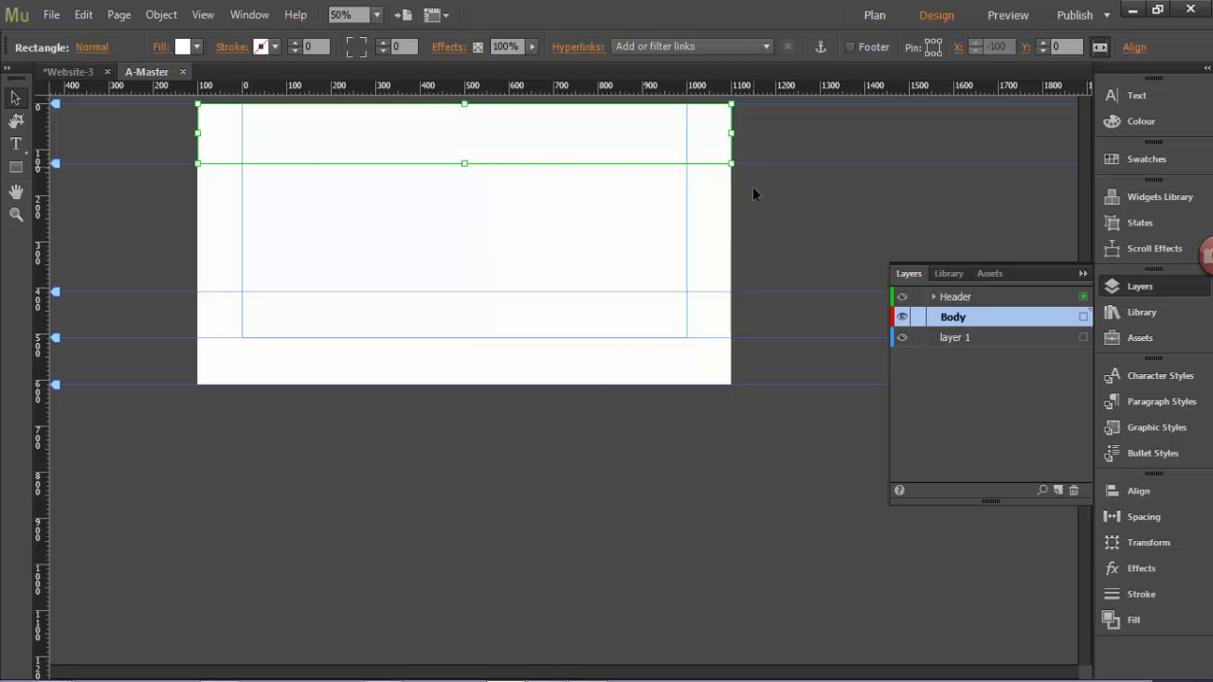
pyautogui.moveTo(55, 339); pyautogui.dragTo(55, 405)
pyautogui.moveTo(55, 301); pyautogui.dragTo(57, 388)
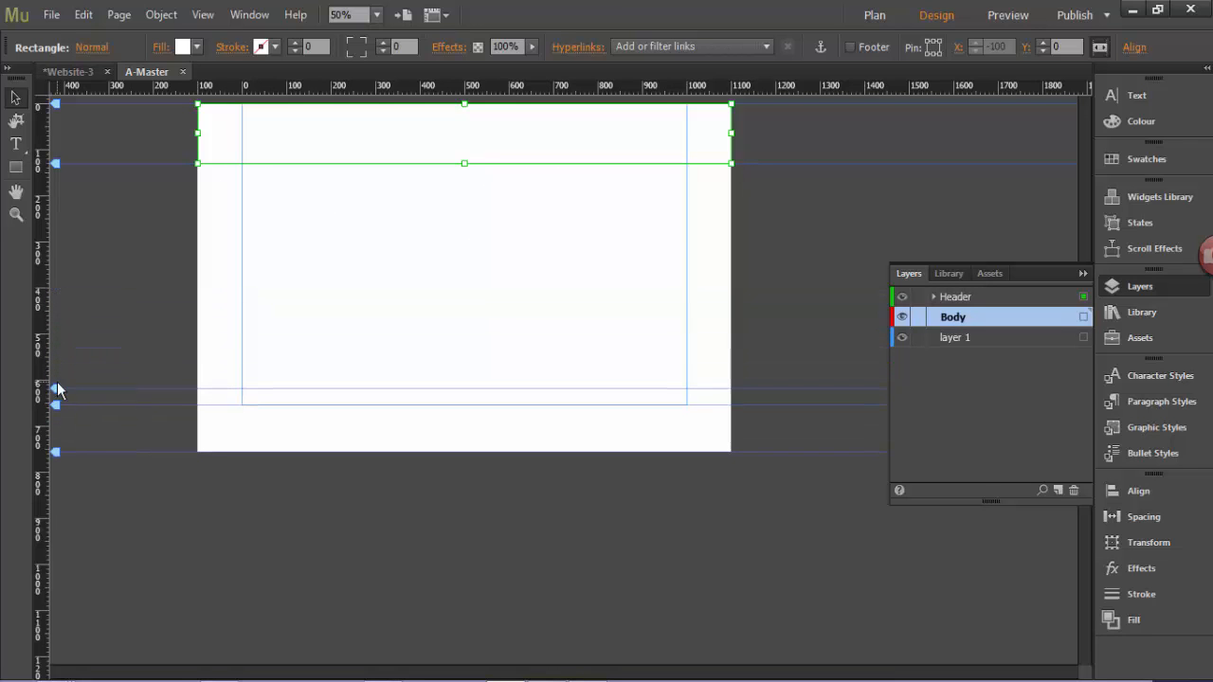
# Draw a full-width rectangle about 468 px high on the Body layer, and extend its upper edge to meet the header.
pyautogui.click(16, 168)
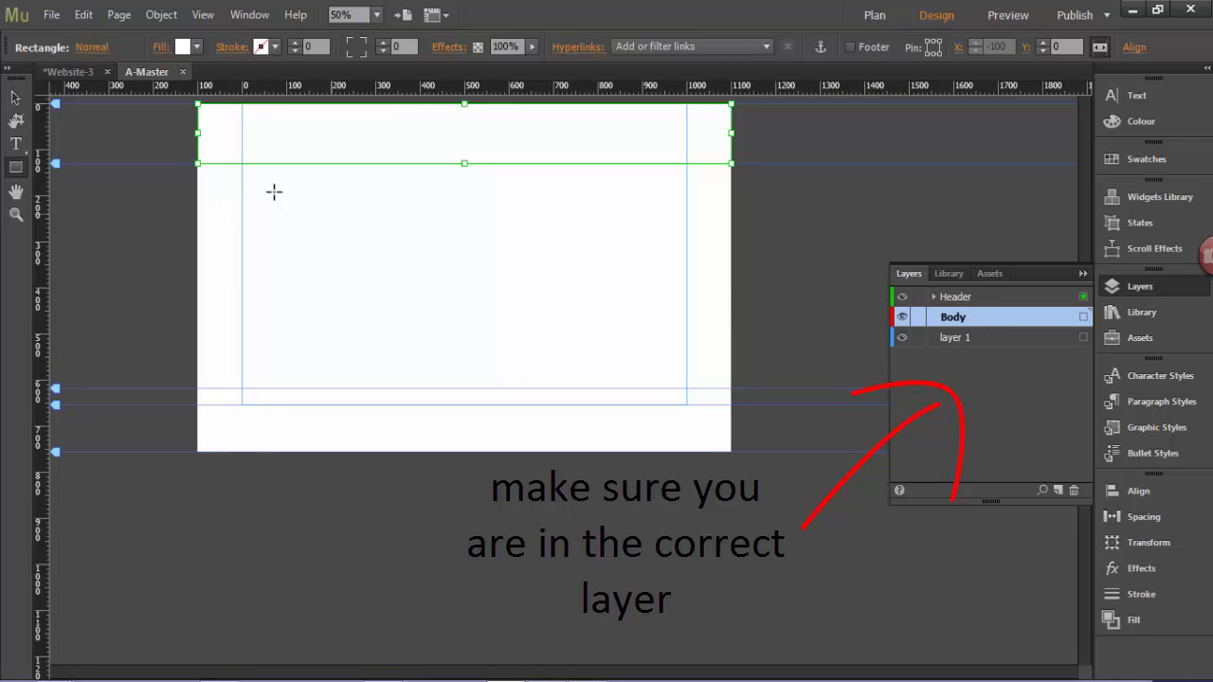
pyautogui.moveTo(197, 168)
pyautogui.mouseDown()
pyautogui.moveTo(382, 208)
pyautogui.moveTo(698, 312)
pyautogui.moveTo(730, 384)
pyautogui.mouseUp()
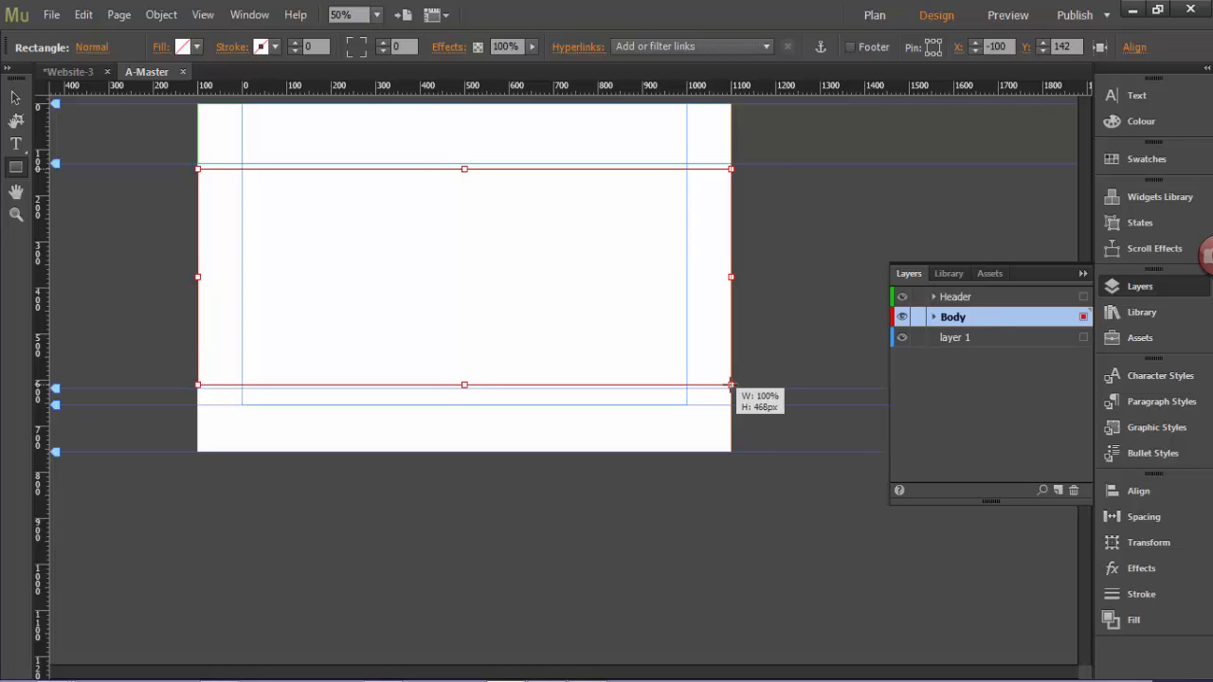
pyautogui.moveTo(464, 168); pyautogui.dragTo(464, 163)
pyautogui.moveTo(464, 384); pyautogui.dragTo(464, 380)
pyautogui.scroll(1, 465, 398)
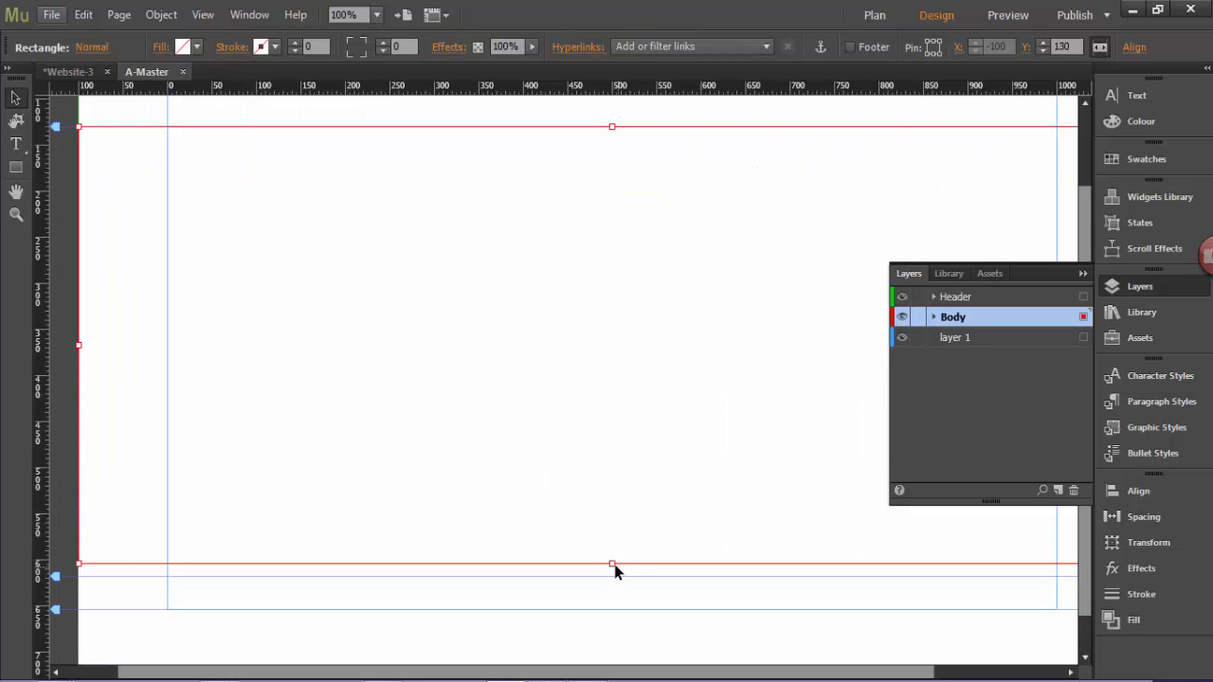
pyautogui.moveTo(612, 564); pyautogui.dragTo(612, 564)
pyautogui.moveTo(784, 672); pyautogui.dragTo(734, 673)
pyautogui.hotkey('ctrl', '-')
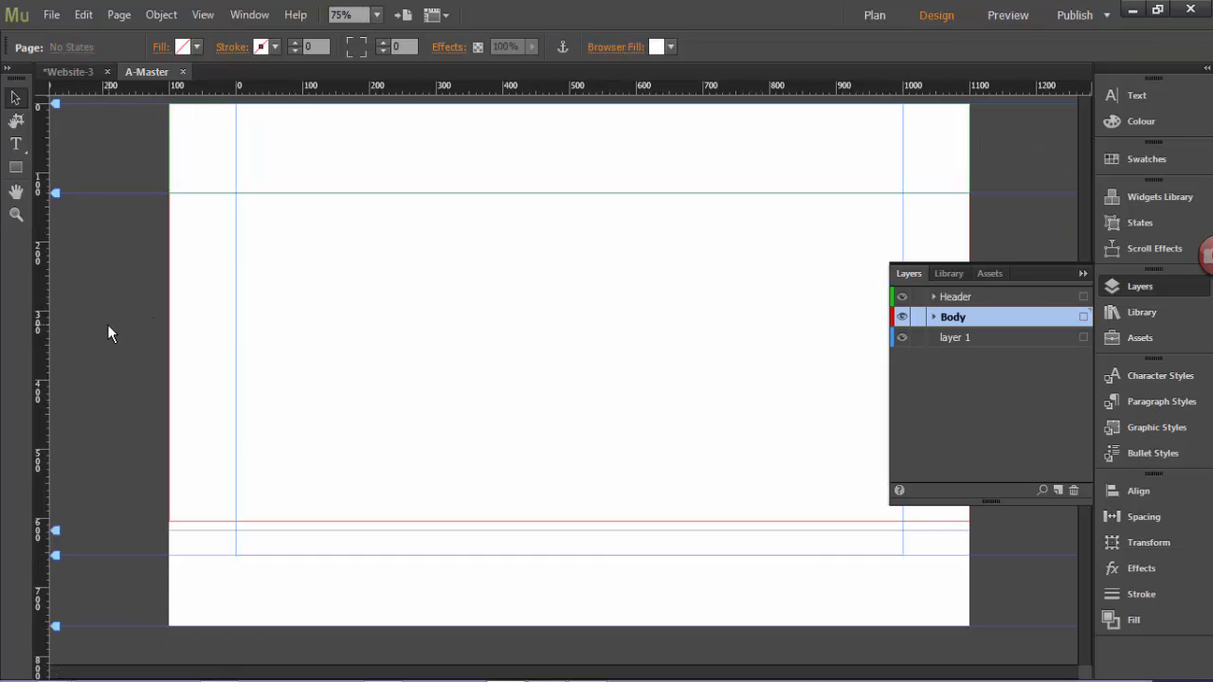
# Align the footer guide with the body rectangle's lower edge, and bring the two lowest guides together at about 700 px.
pyautogui.hotkey('ctrl', '-')
pyautogui.moveTo(55, 390); pyautogui.dragTo(56, 381)
pyautogui.hotkey('ctrl', '=')
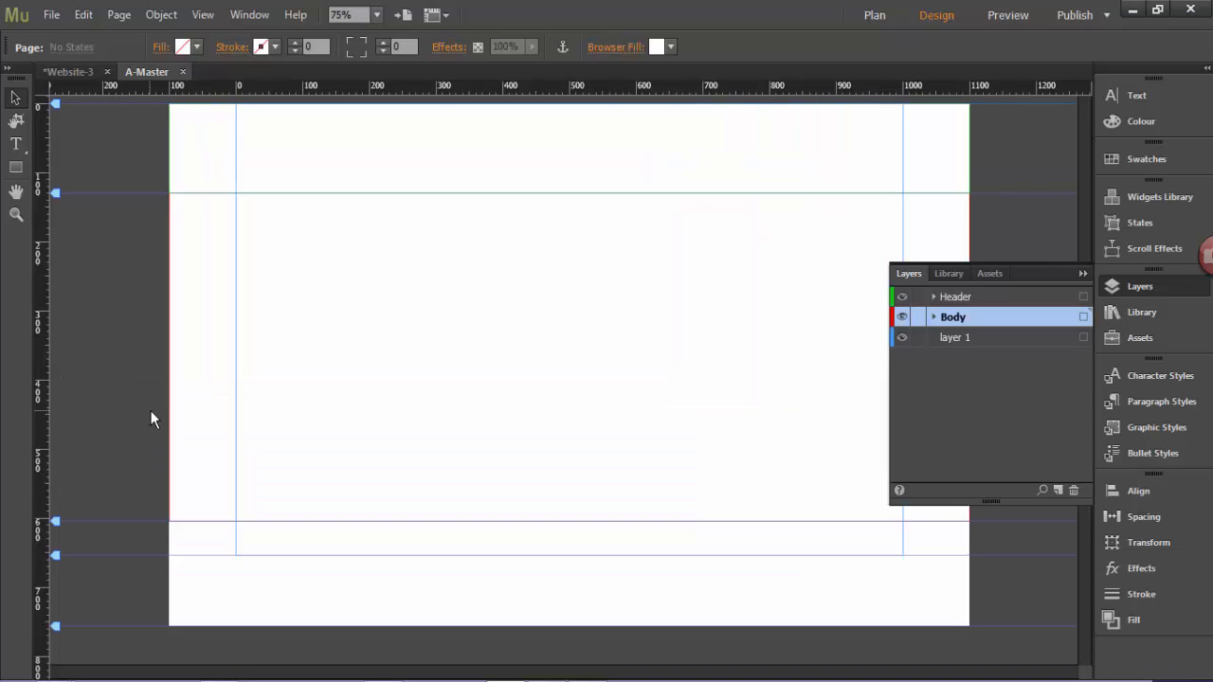
pyautogui.press('alt')
pyautogui.moveTo(54, 629); pyautogui.dragTo(54, 587)
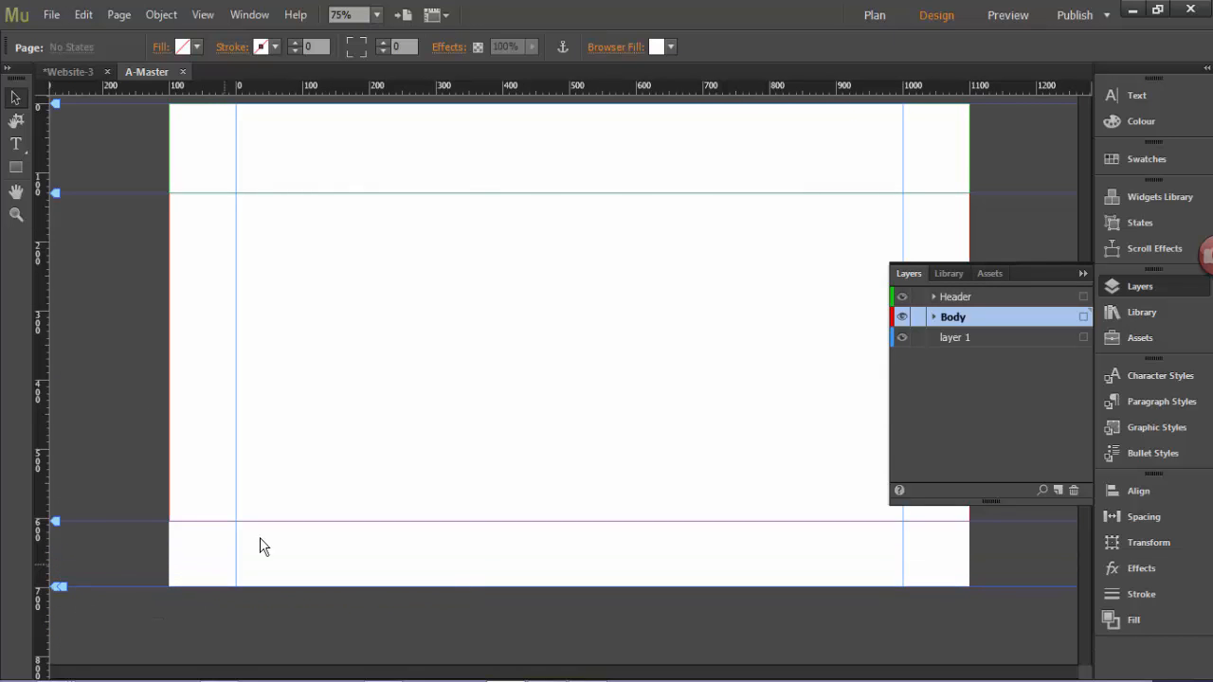
# Rename layer 1 as footer.
pyautogui.click(975, 341)
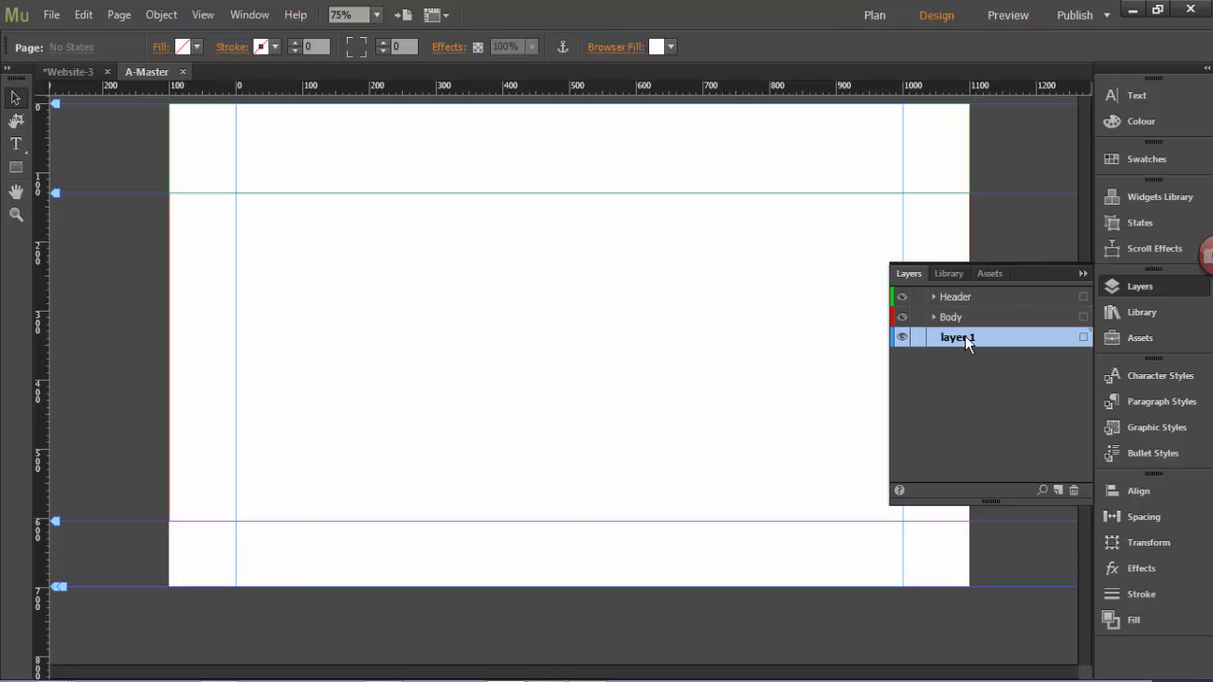
pyautogui.doubleClick(968, 339)
pyautogui.write('F')
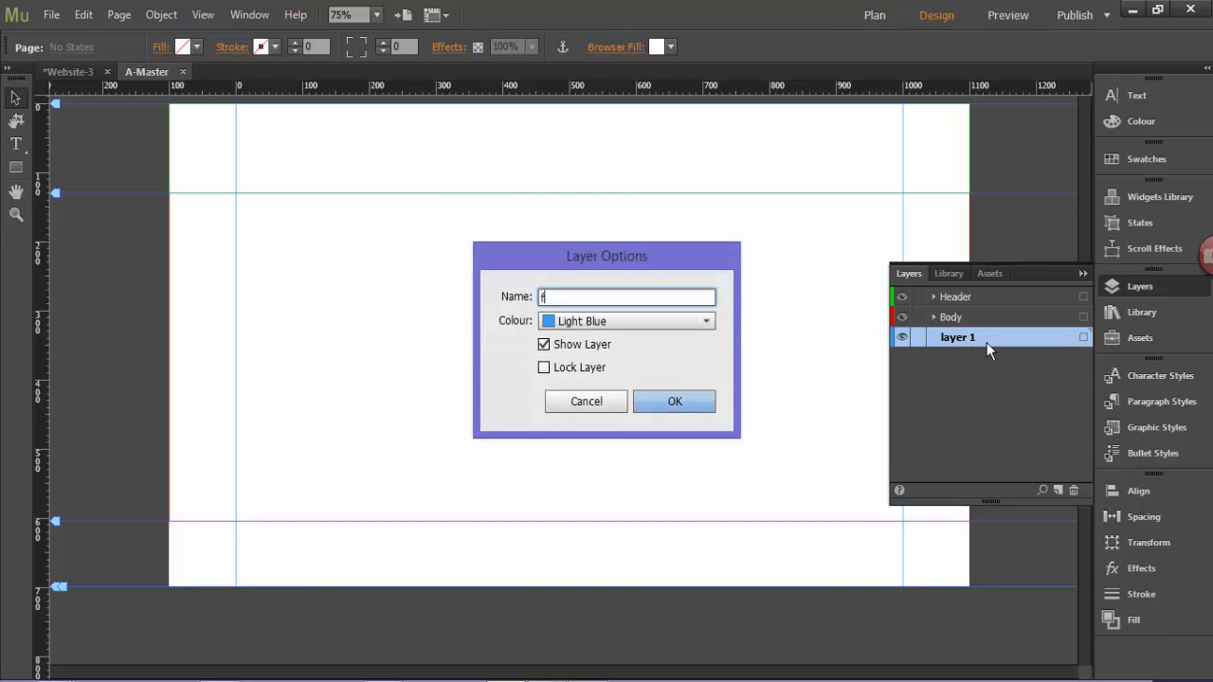
pyautogui.write('ooter')
pyautogui.click(684, 406)
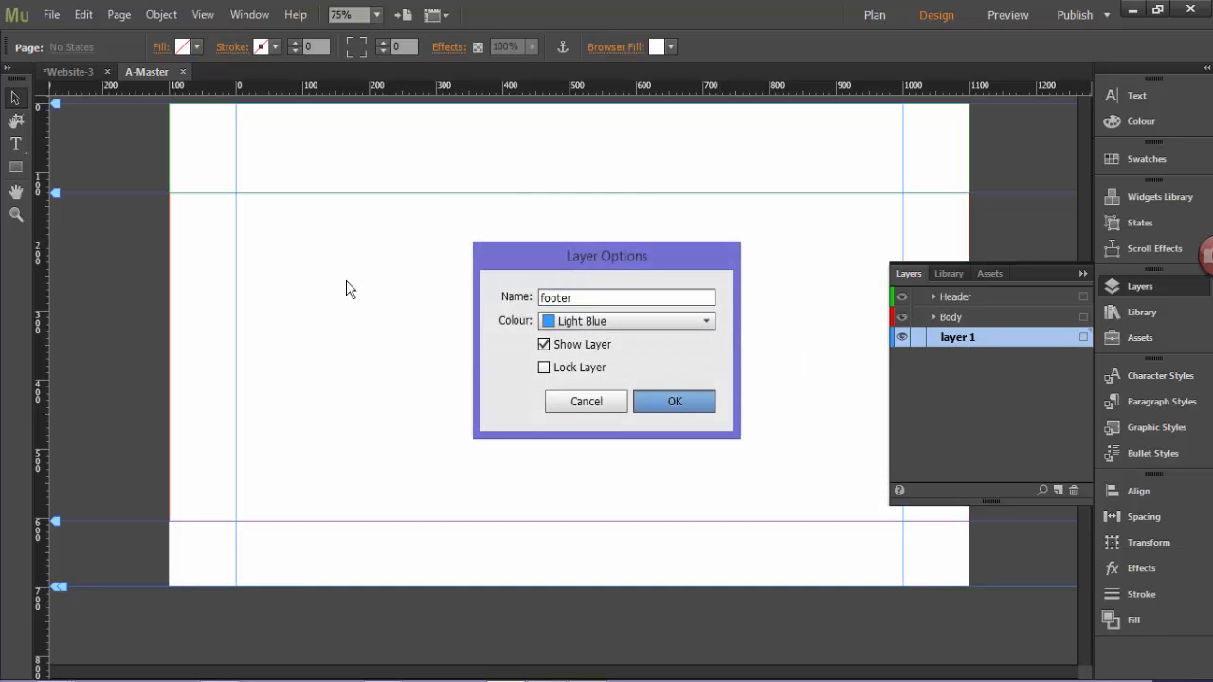
# Draw a full-width rectangle on the footer layer from the footer guide to the page bottom, and fill it with black.
pyautogui.click(15, 168)
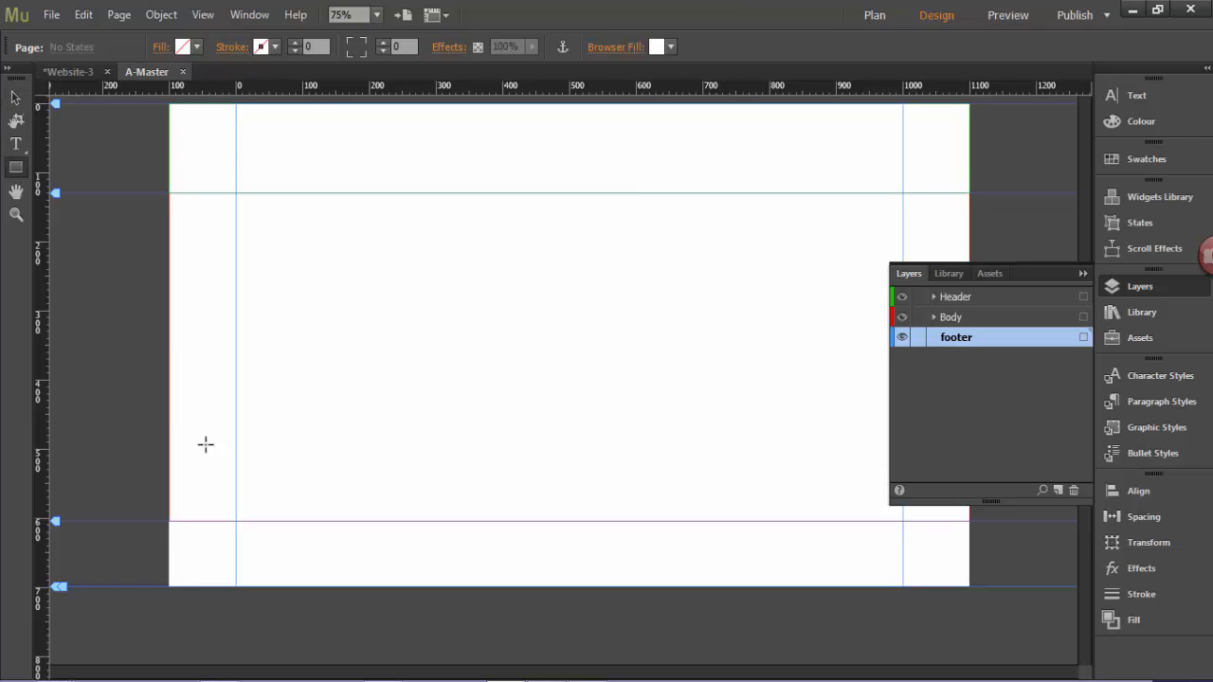
pyautogui.moveTo(171, 520); pyautogui.dragTo(969, 586)
pyautogui.click(195, 48)
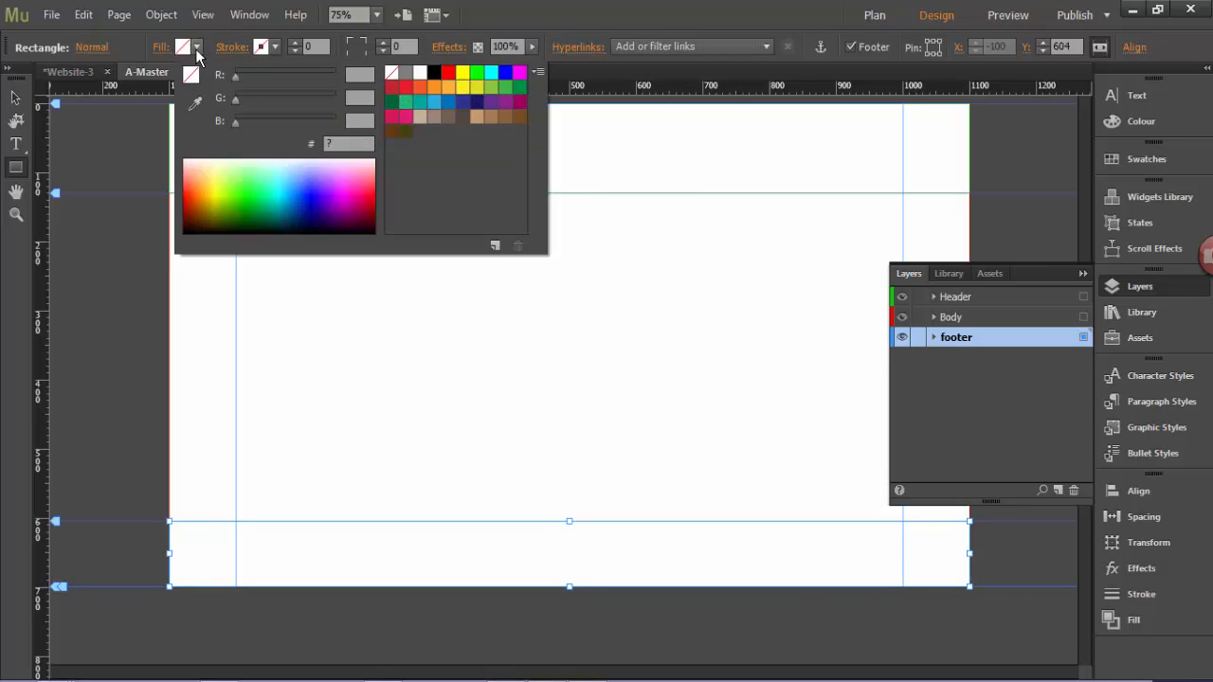
pyautogui.click(434, 72)
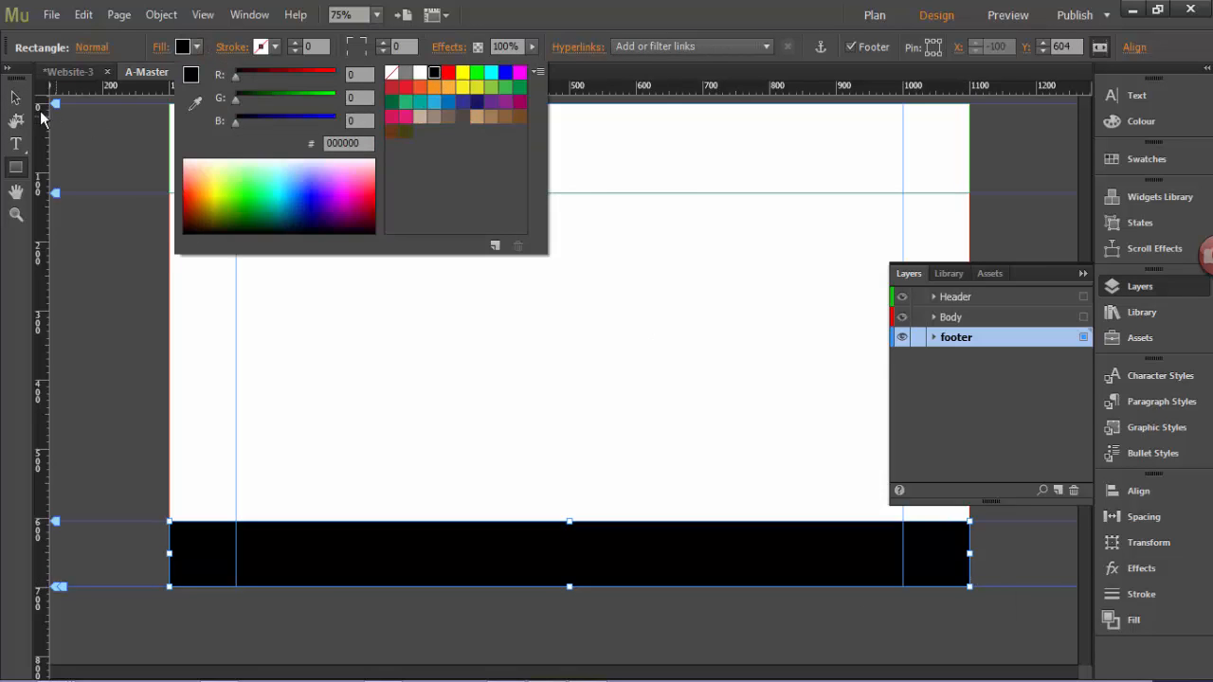
pyautogui.press('v')
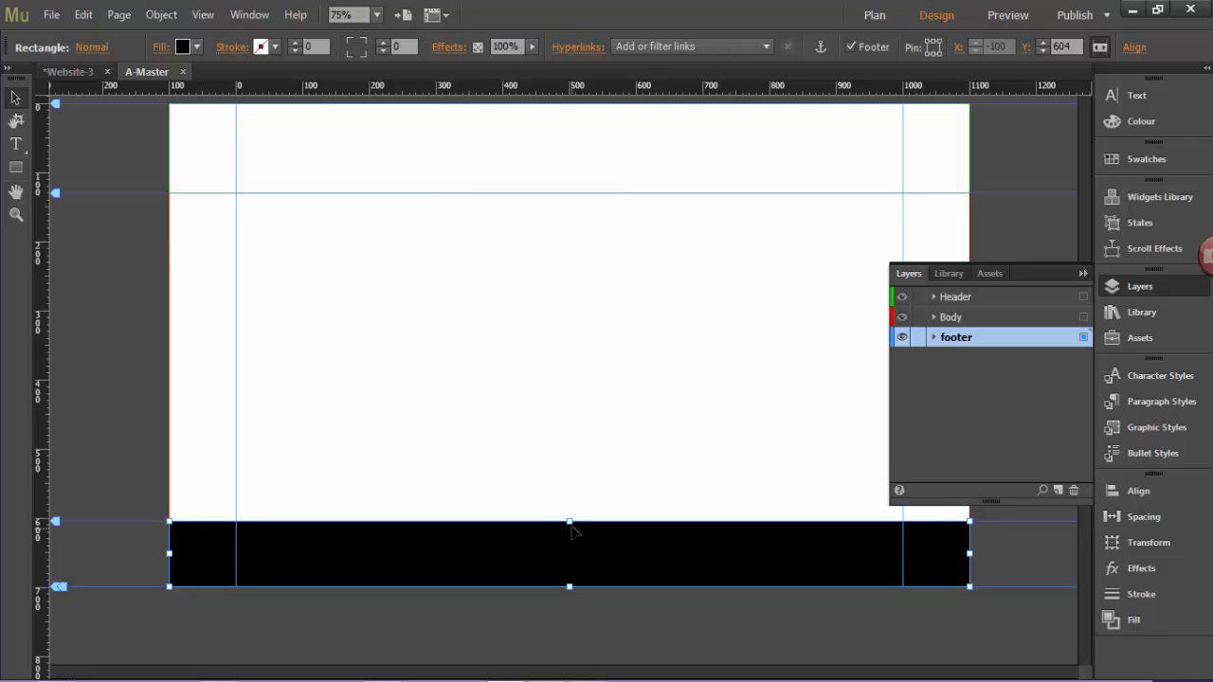
# Extend the footer rectangle's upper edge slightly above the footer guide and reposition the rectangle at about Y 599.
pyautogui.moveTo(569, 521); pyautogui.dragTo(571, 516)
pyautogui.scroll(4, 573, 521)
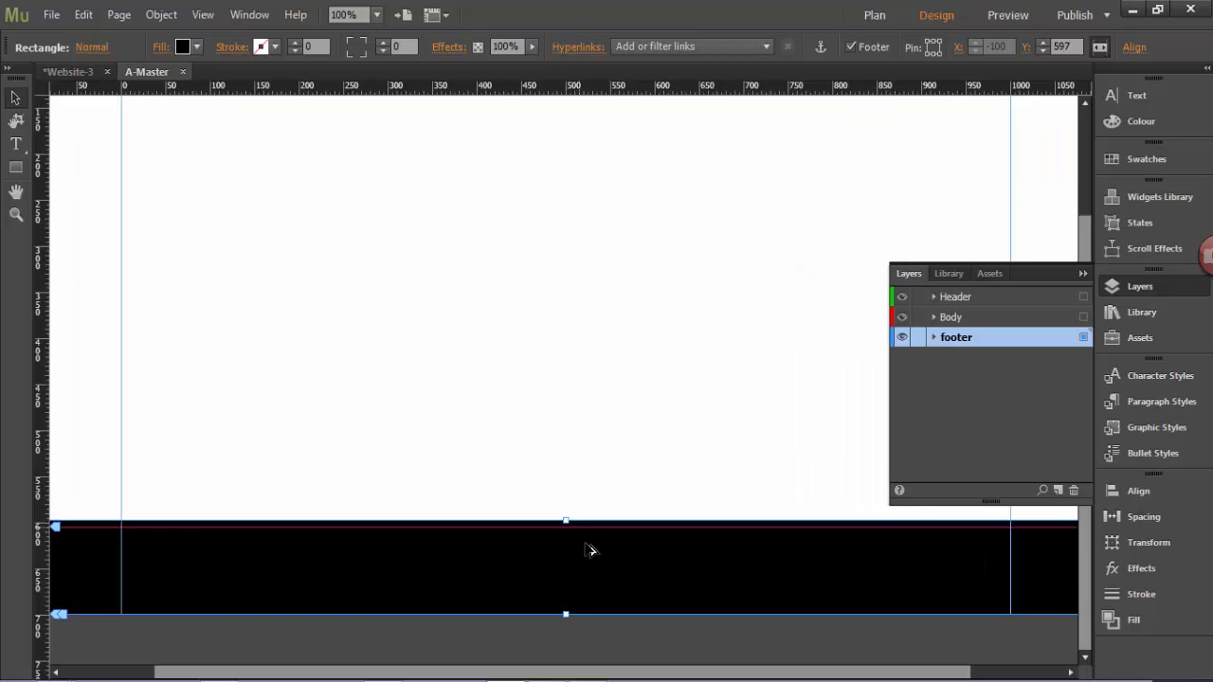
pyautogui.moveTo(524, 469); pyautogui.dragTo(526, 472)
pyautogui.moveTo(560, 673); pyautogui.dragTo(177, 672)
pyautogui.scroll(-3, 322, 398)
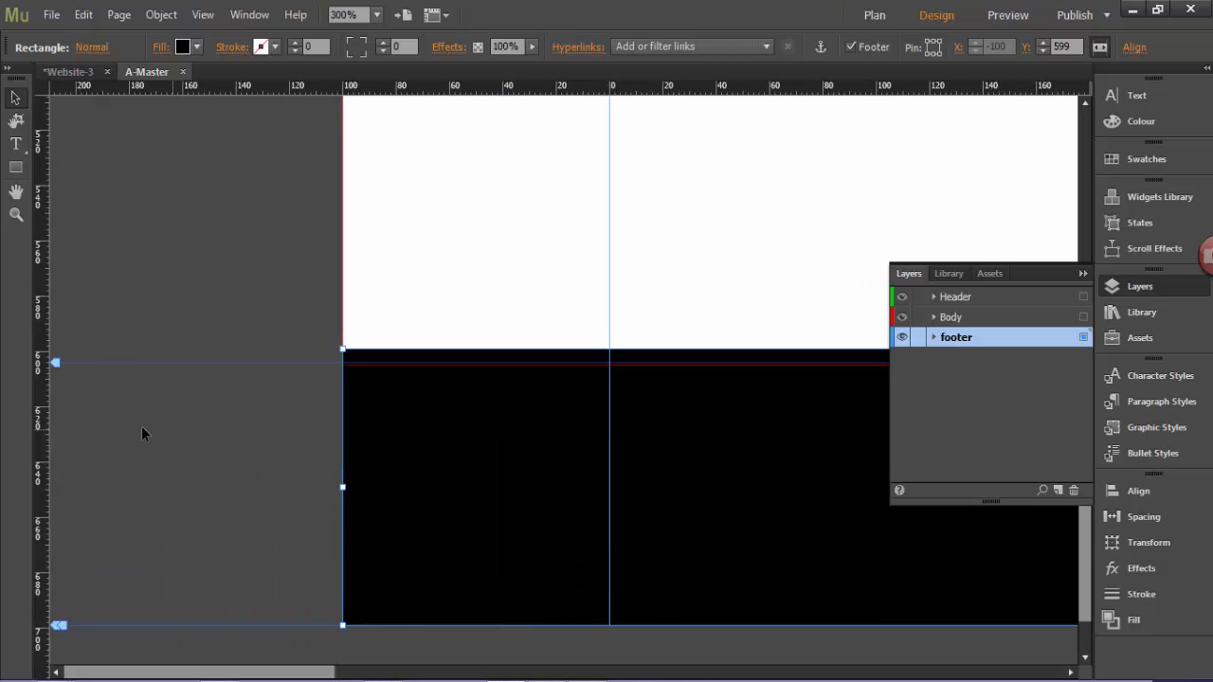
# Move the footer guide down slightly to just below the body rectangle's lower edge, and lower the page-bottom guides to about 705 px.
pyautogui.moveTo(55, 363)
pyautogui.mouseDown()
pyautogui.moveTo(56, 350)
pyautogui.moveTo(56, 368)
pyautogui.mouseUp()
pyautogui.click(330, 440)
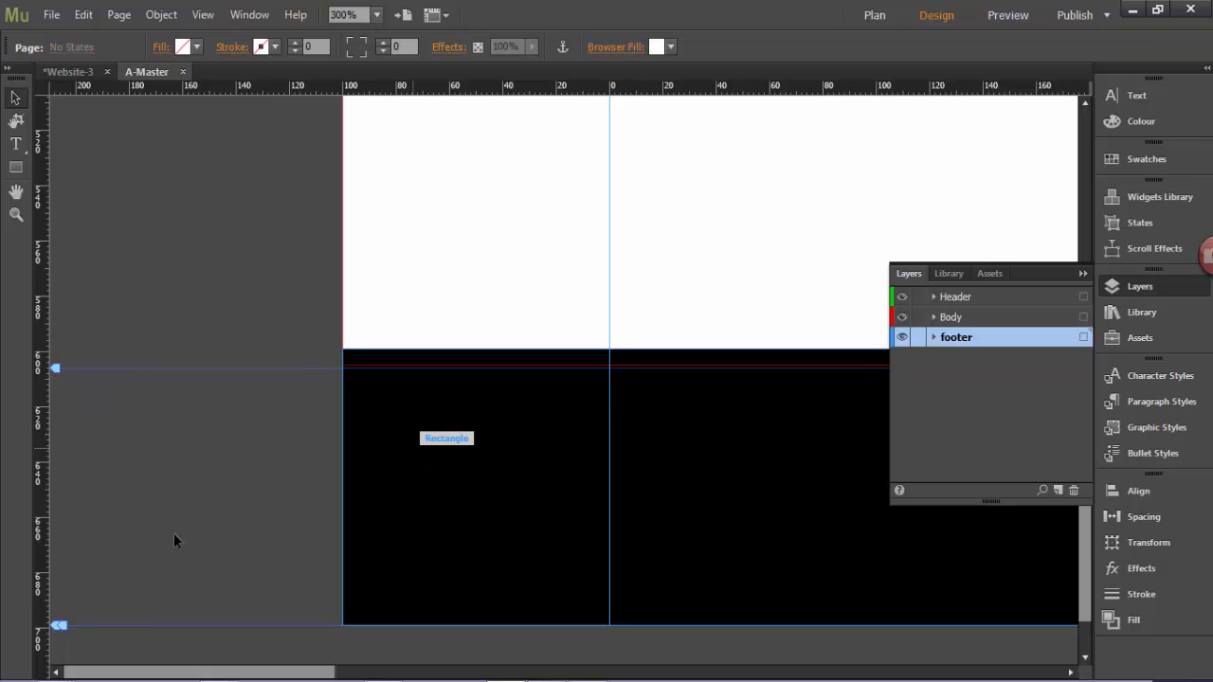
pyautogui.moveTo(59, 629); pyautogui.dragTo(59, 641)
# Nudge the black footer rectangle down to Y 605 so it meets the body's lower edge and the page bottom.
pyautogui.click(404, 489)
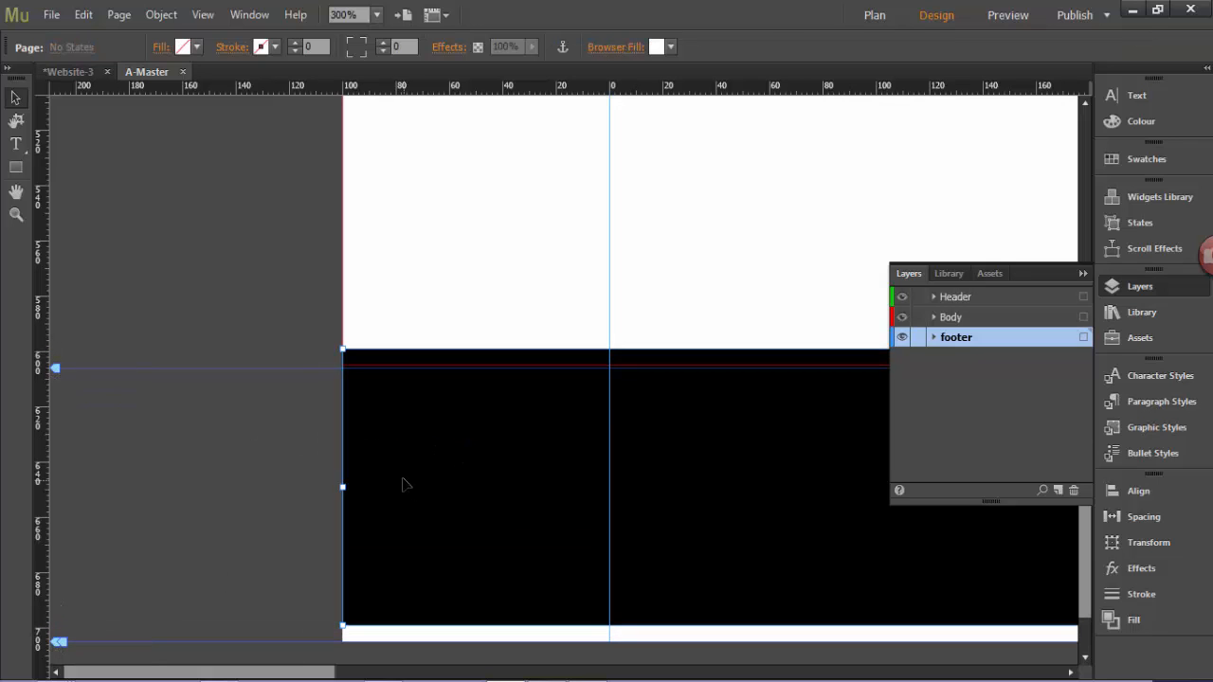
pyautogui.press('Down')
pyautogui.press('Down')
pyautogui.press('Down')
pyautogui.press('Down')
pyautogui.press('Down')
pyautogui.press('Down')
pyautogui.press('Down')
pyautogui.press('Up')
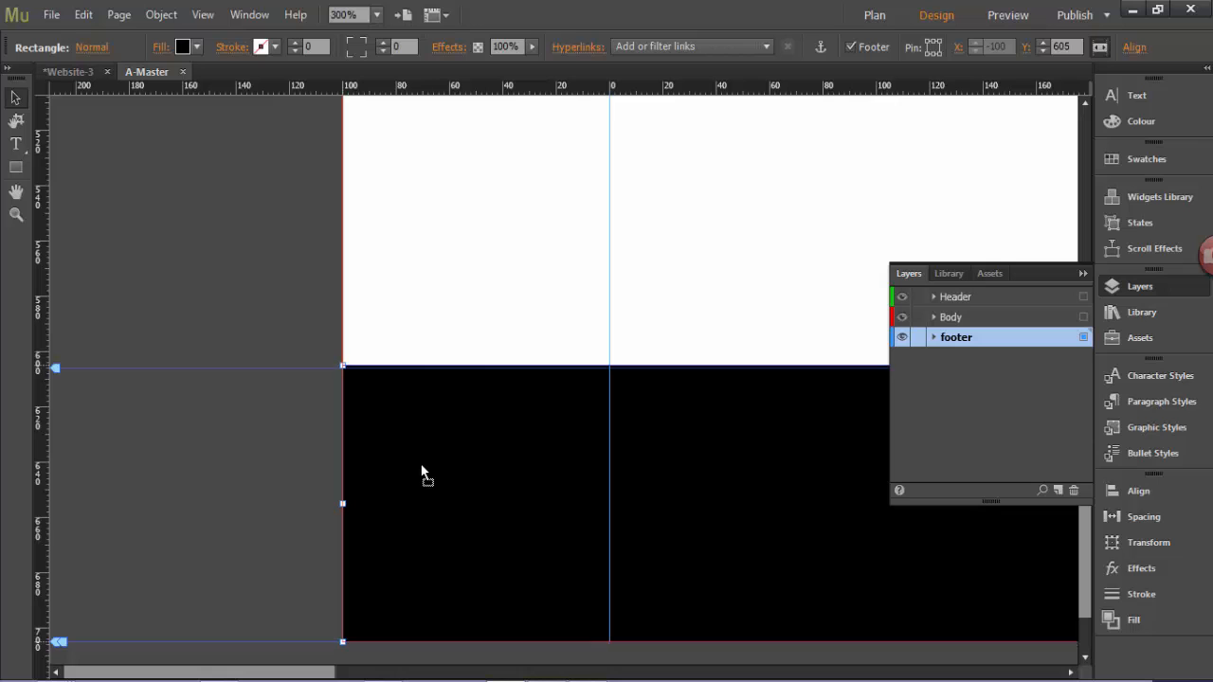
pyautogui.scroll(1, 384, 427)
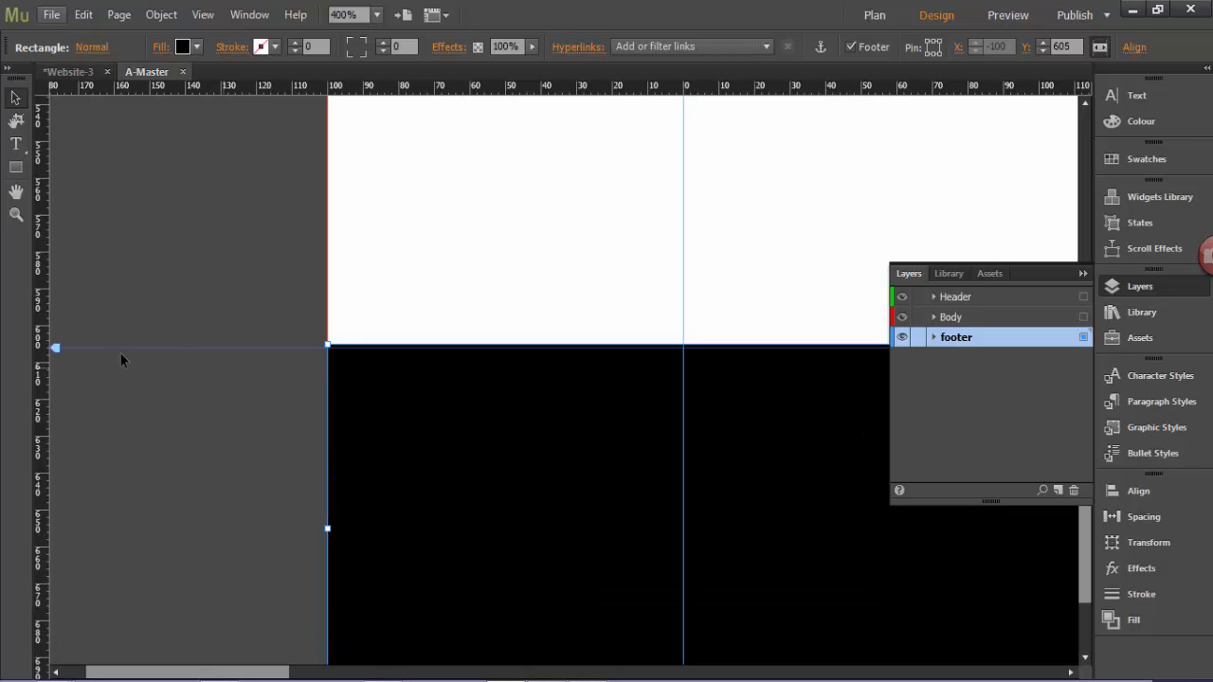
pyautogui.scroll(-3, 57, 511)
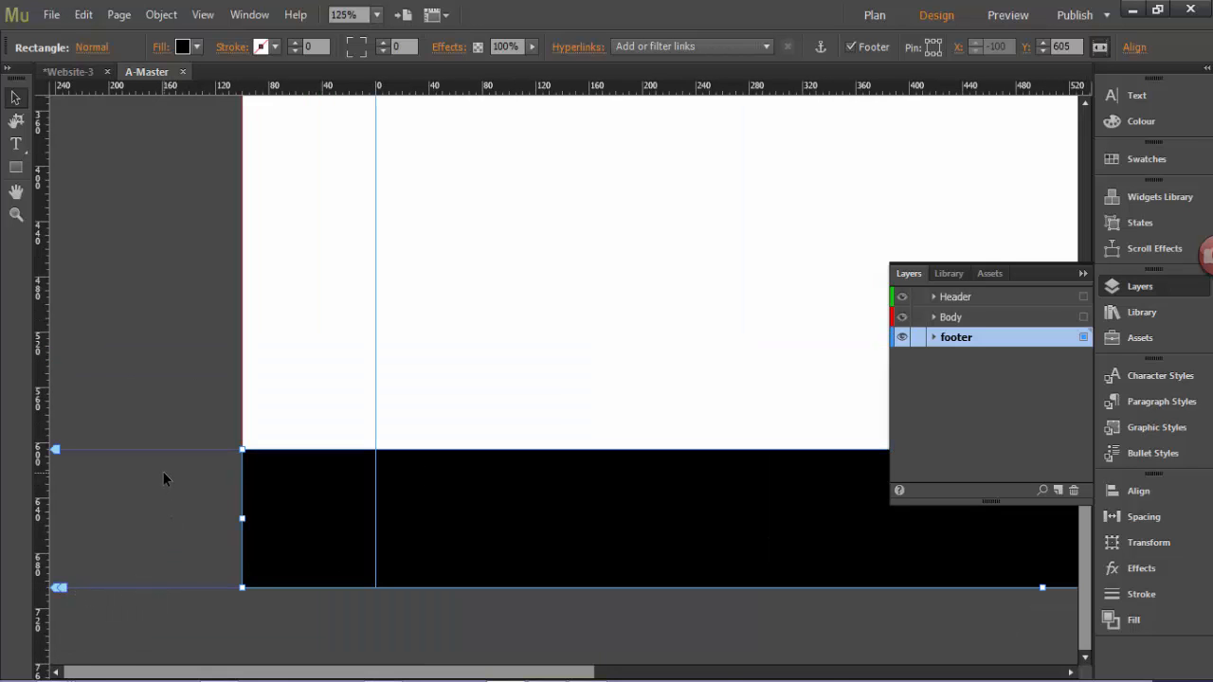
pyautogui.scroll(-1, 162, 471)
pyautogui.scroll(-1, 388, 356)
pyautogui.scroll(-1, 380, 354)
pyautogui.scroll(1, 477, 303)
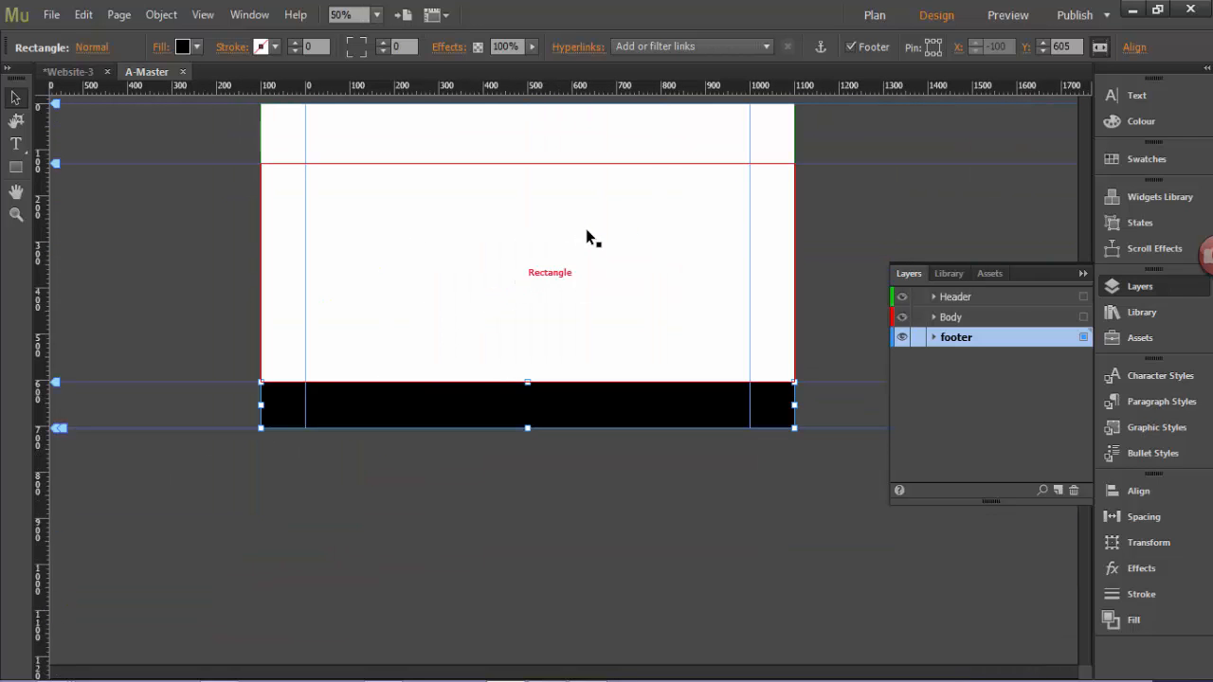
# Select the body, footer and header rectangles in turn to check which layer each belongs to.
pyautogui.click(578, 273)
pyautogui.click(606, 406)
pyautogui.click(588, 143)
pyautogui.click(1083, 316)
pyautogui.click(1083, 337)
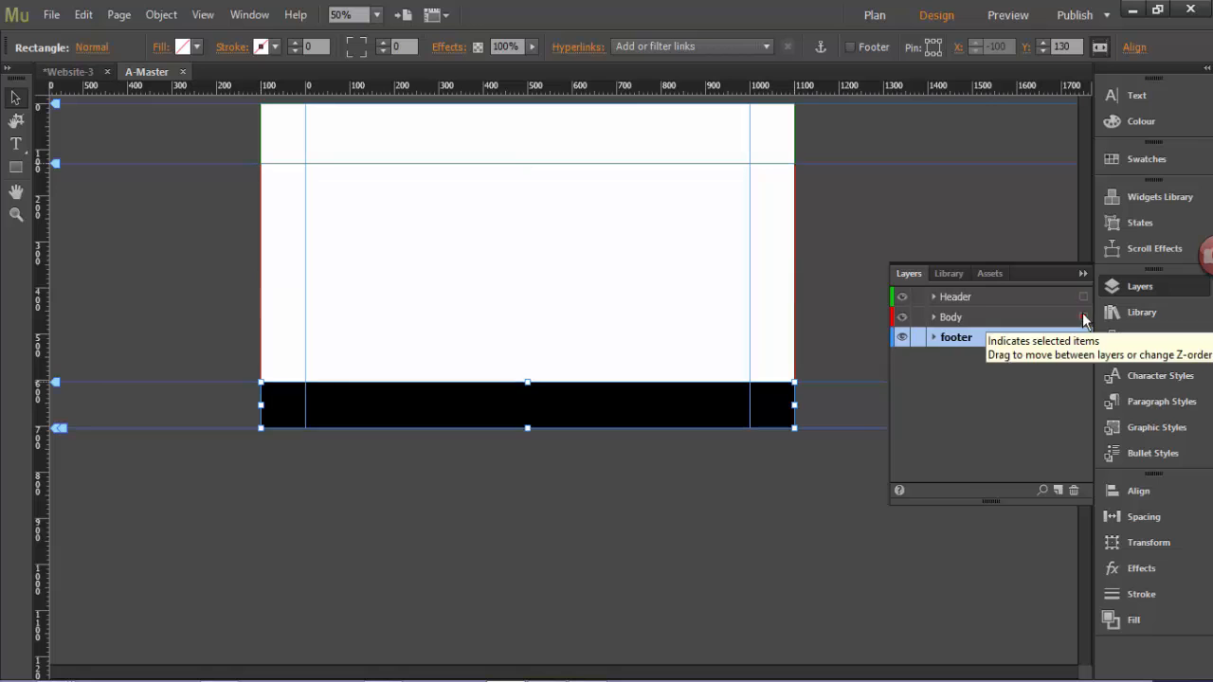
pyautogui.click(1083, 297)
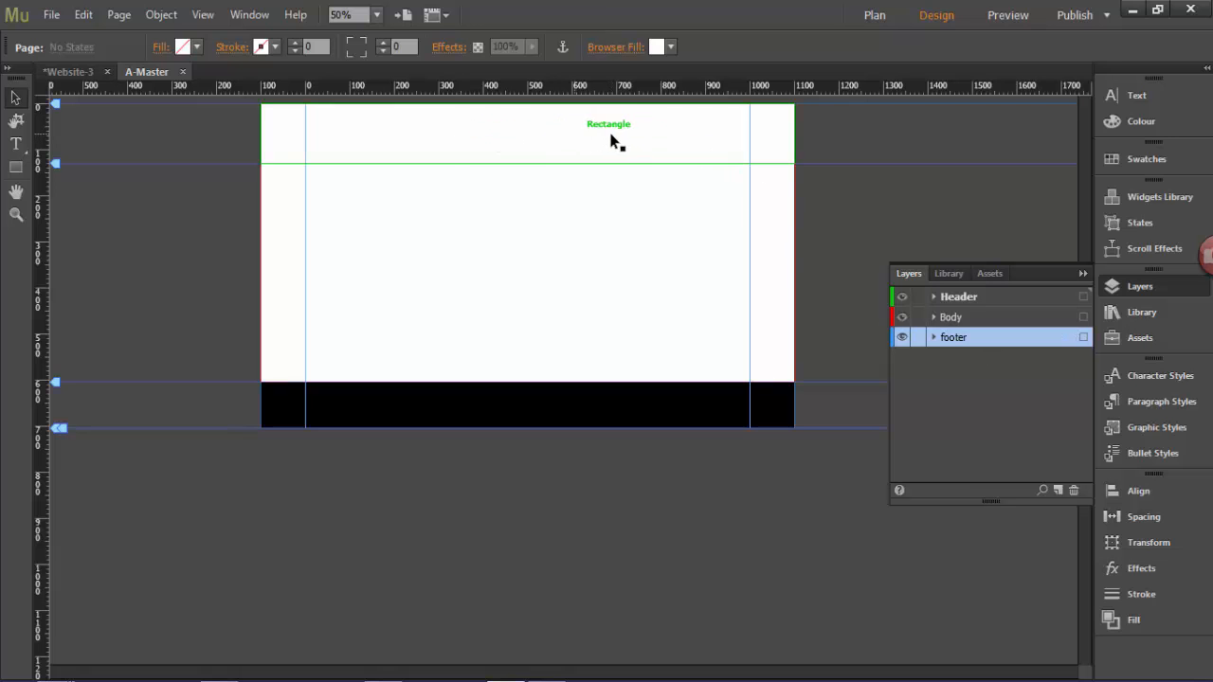
# Make Header the active layer and place a Horizontal menu widget in the header at about X 542, Y 44.
pyautogui.click(1081, 296)
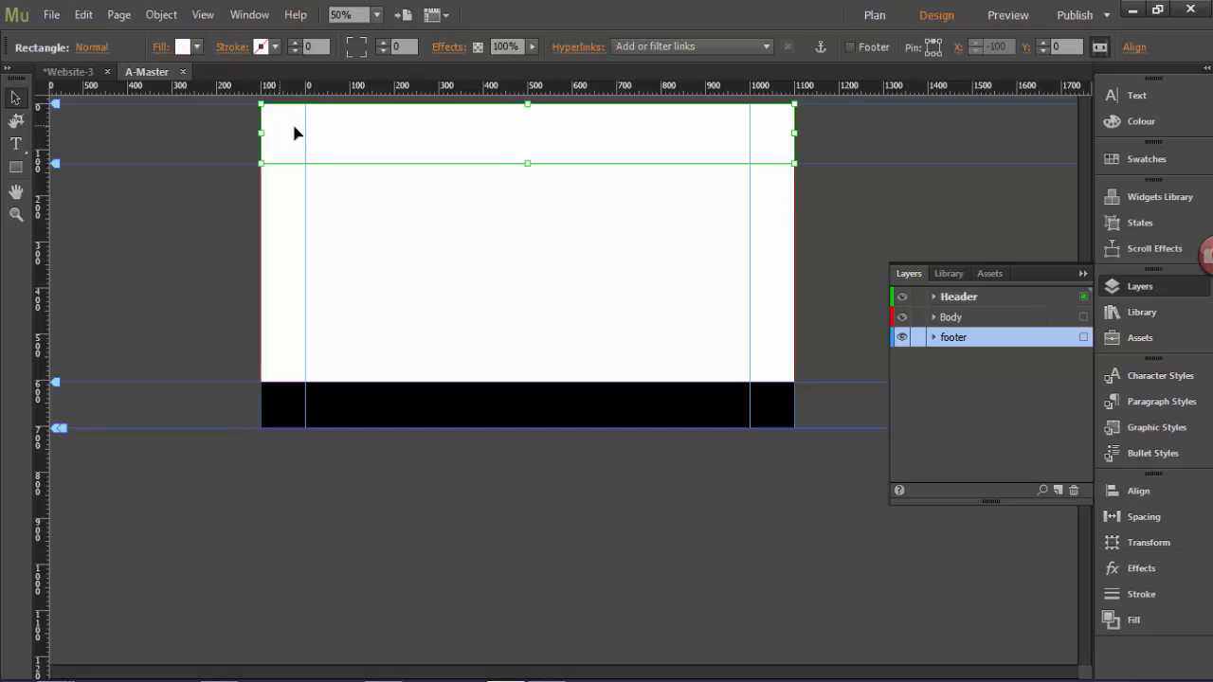
pyautogui.click(1008, 299)
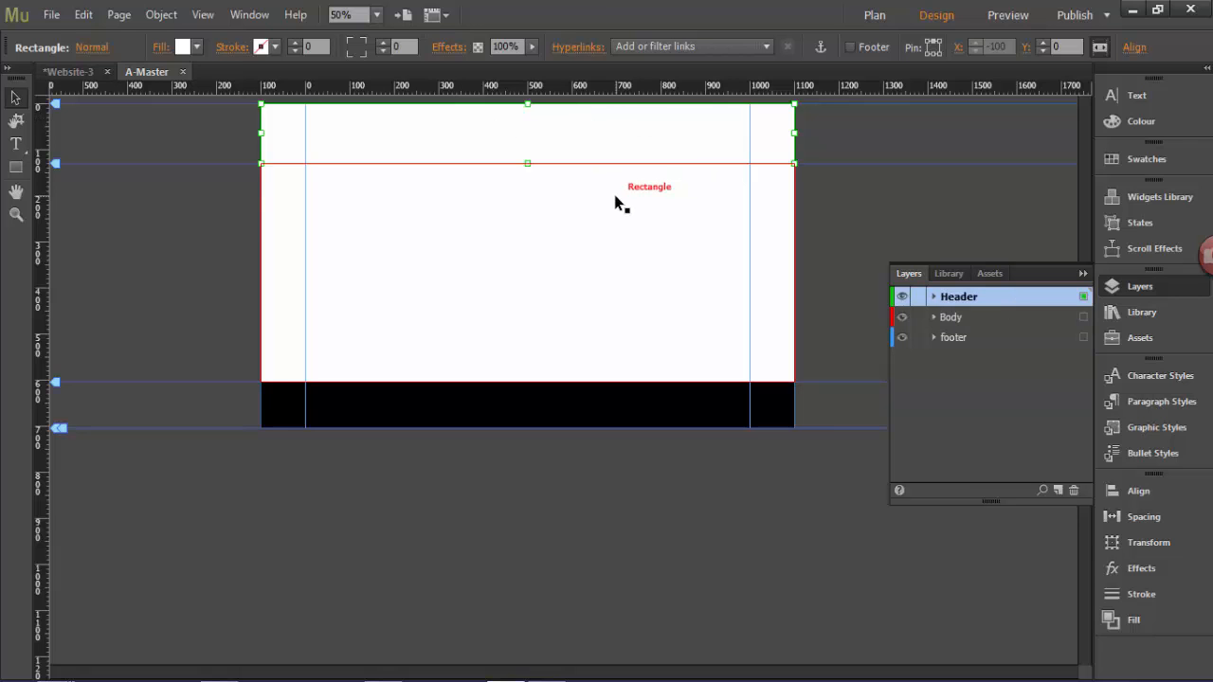
pyautogui.click(1153, 196)
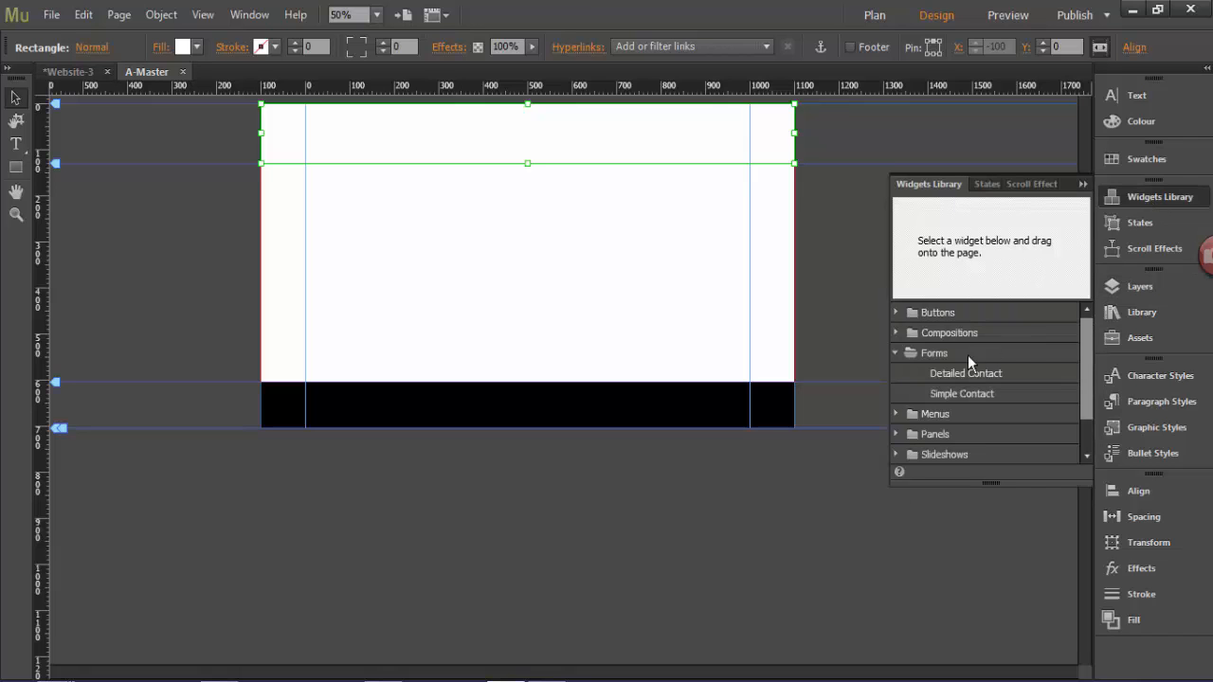
pyautogui.click(896, 353)
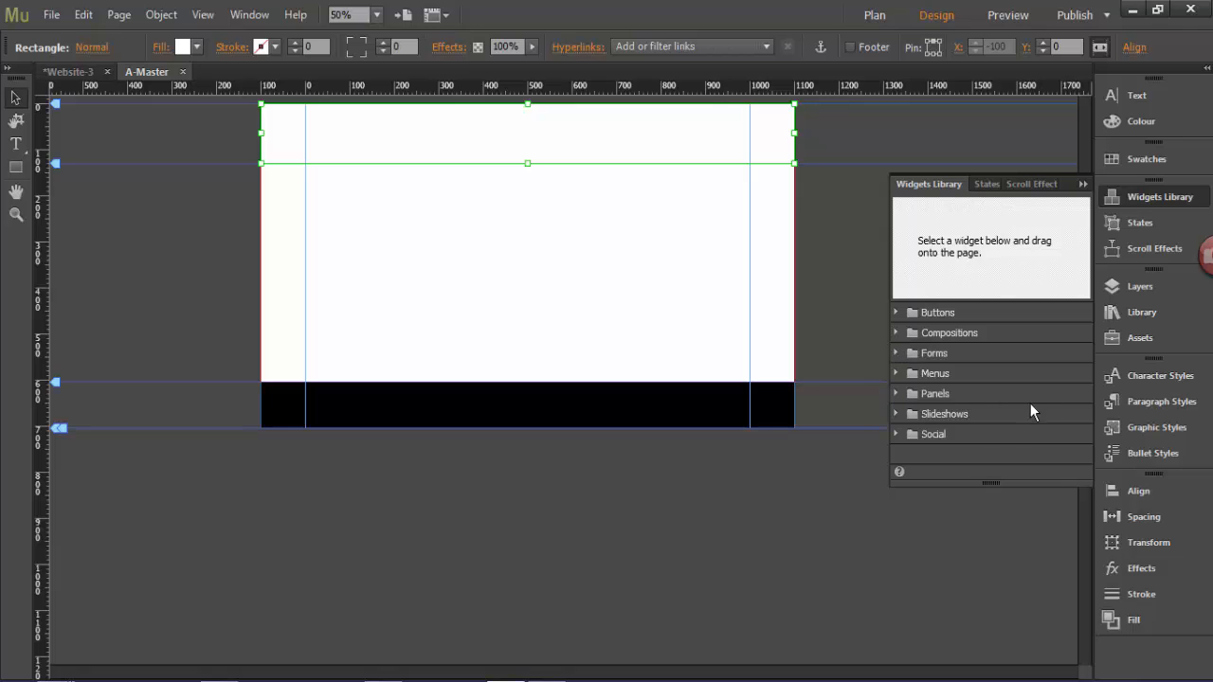
pyautogui.click(896, 373)
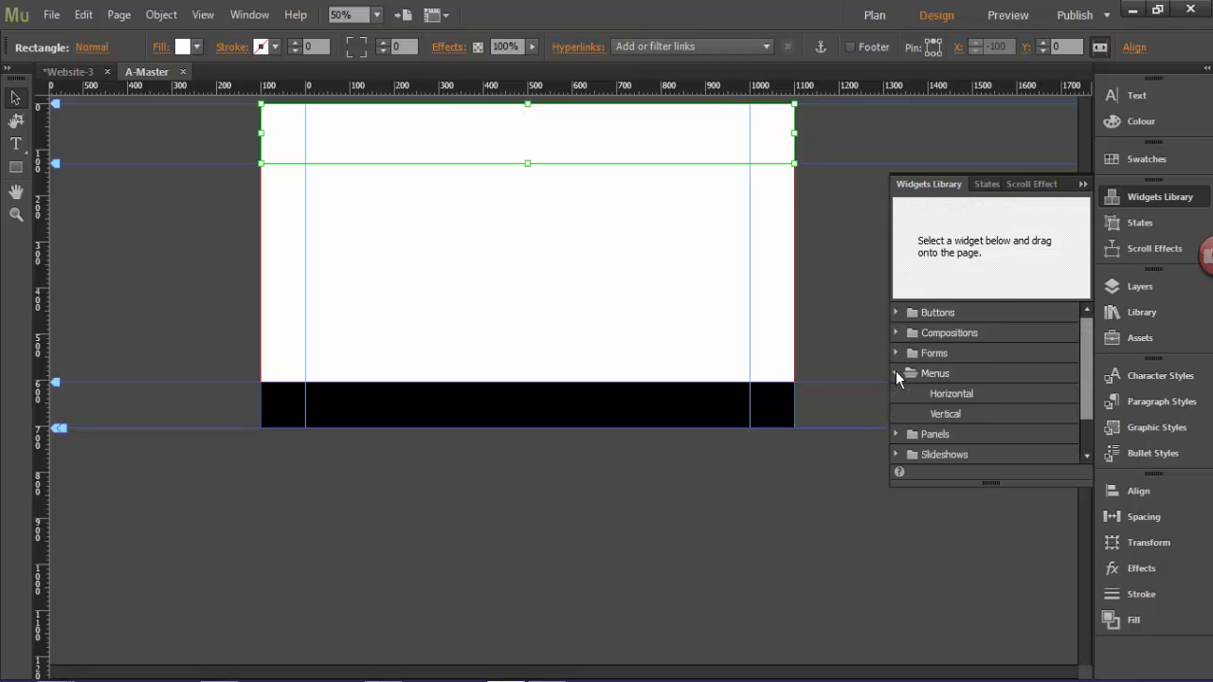
pyautogui.click(945, 395)
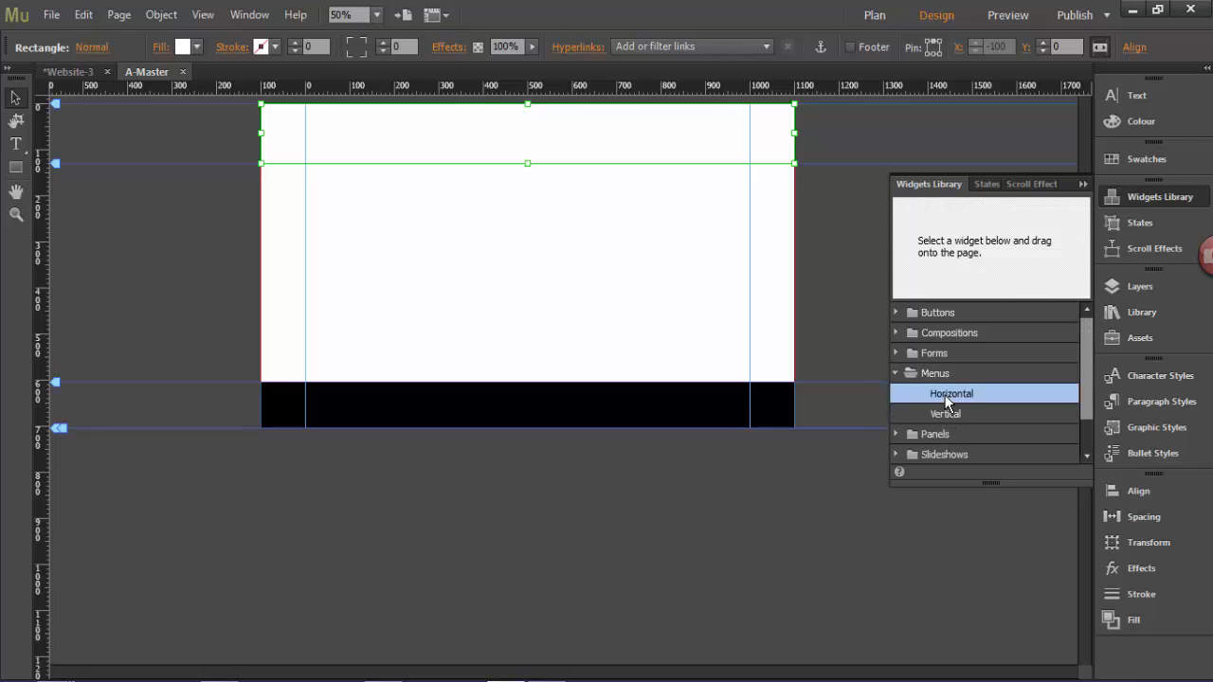
pyautogui.moveTo(971, 398); pyautogui.dragTo(548, 124)
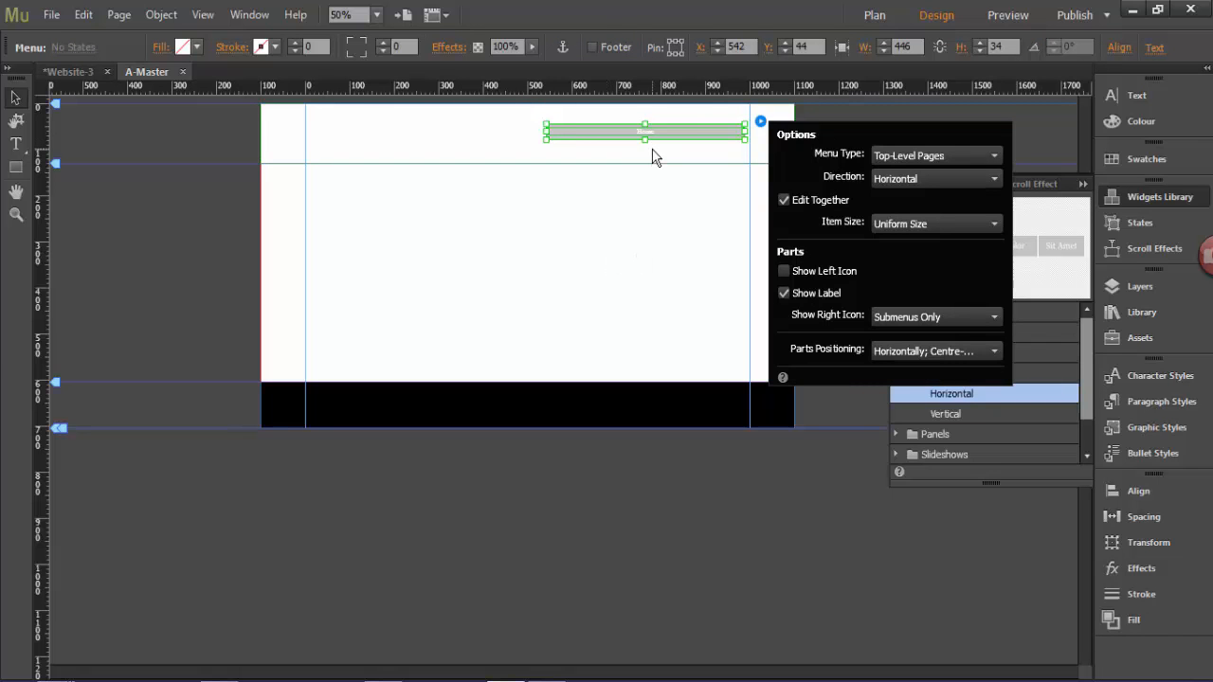
# Set the menu widget's type to Manual.
pyautogui.click(667, 190)
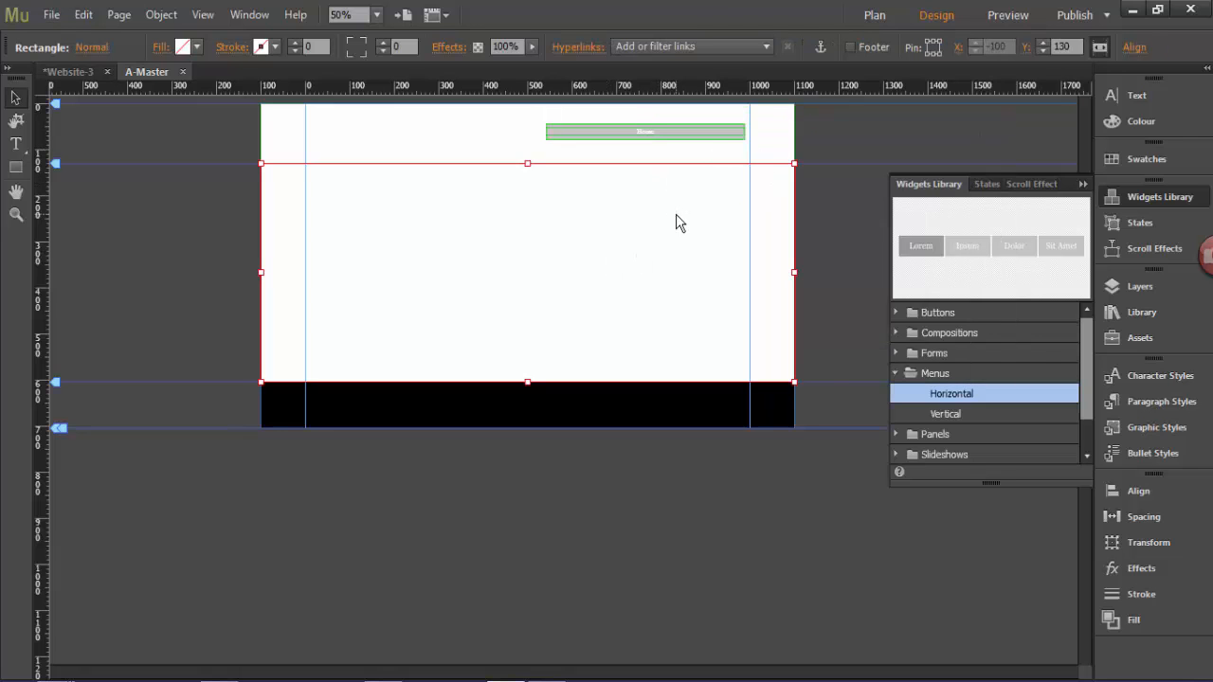
pyautogui.click(627, 135)
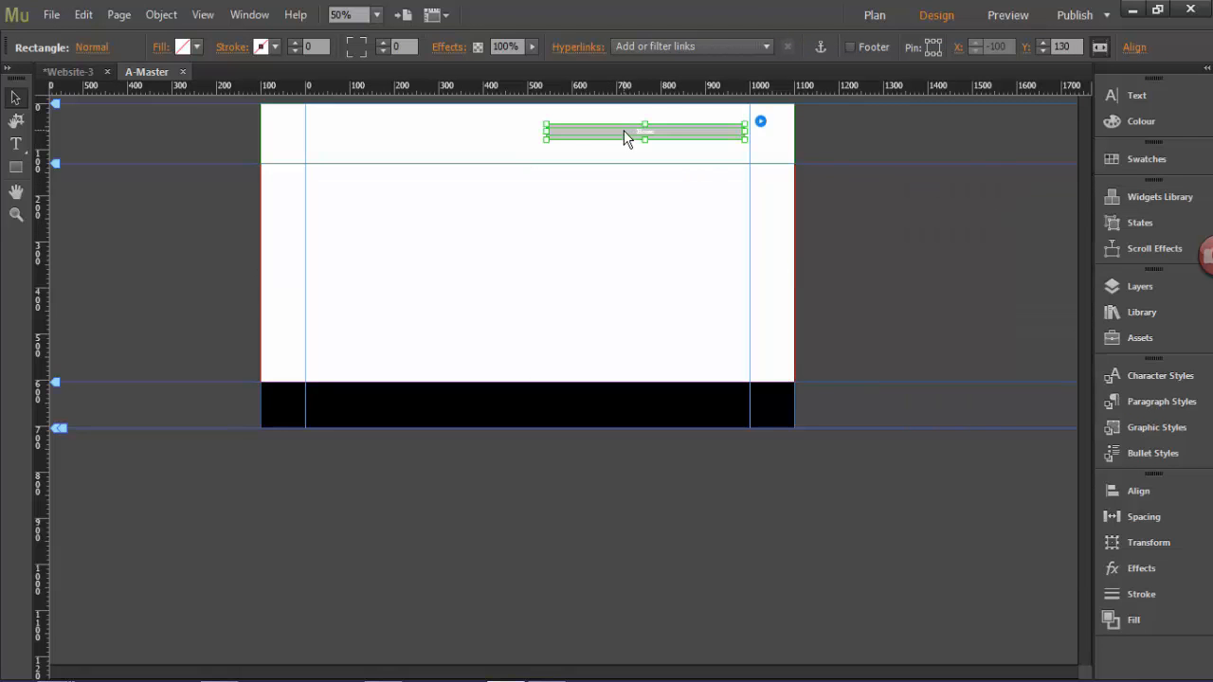
pyautogui.click(761, 122)
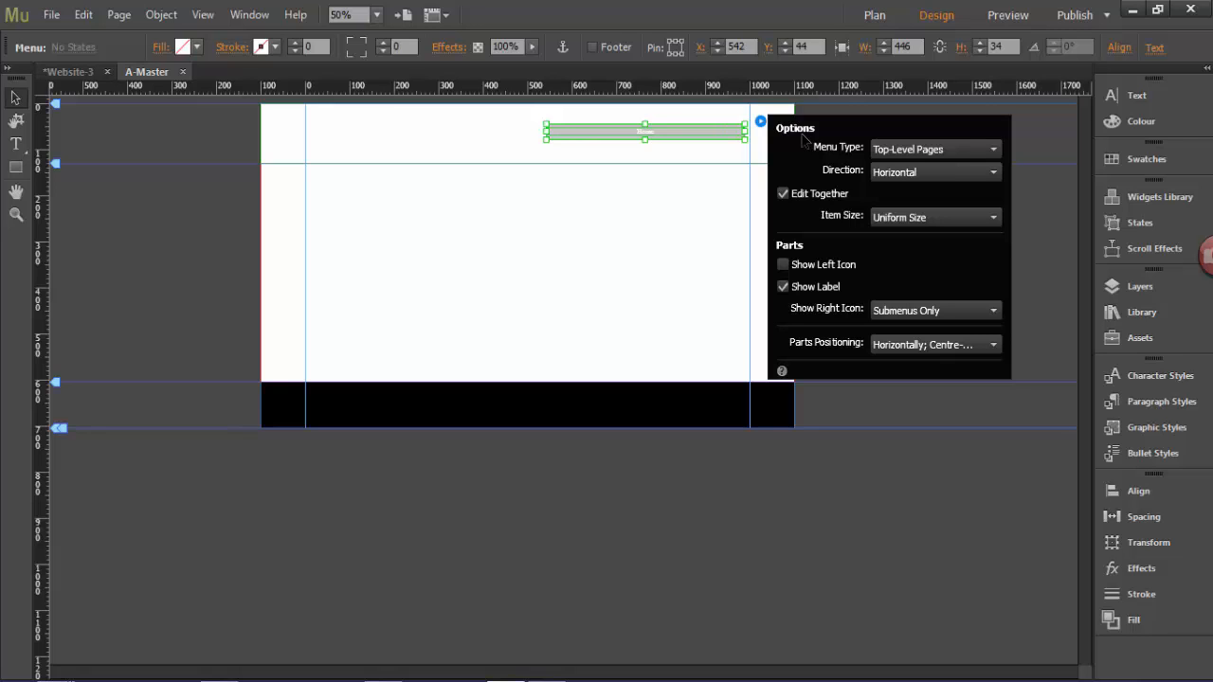
pyautogui.click(930, 155)
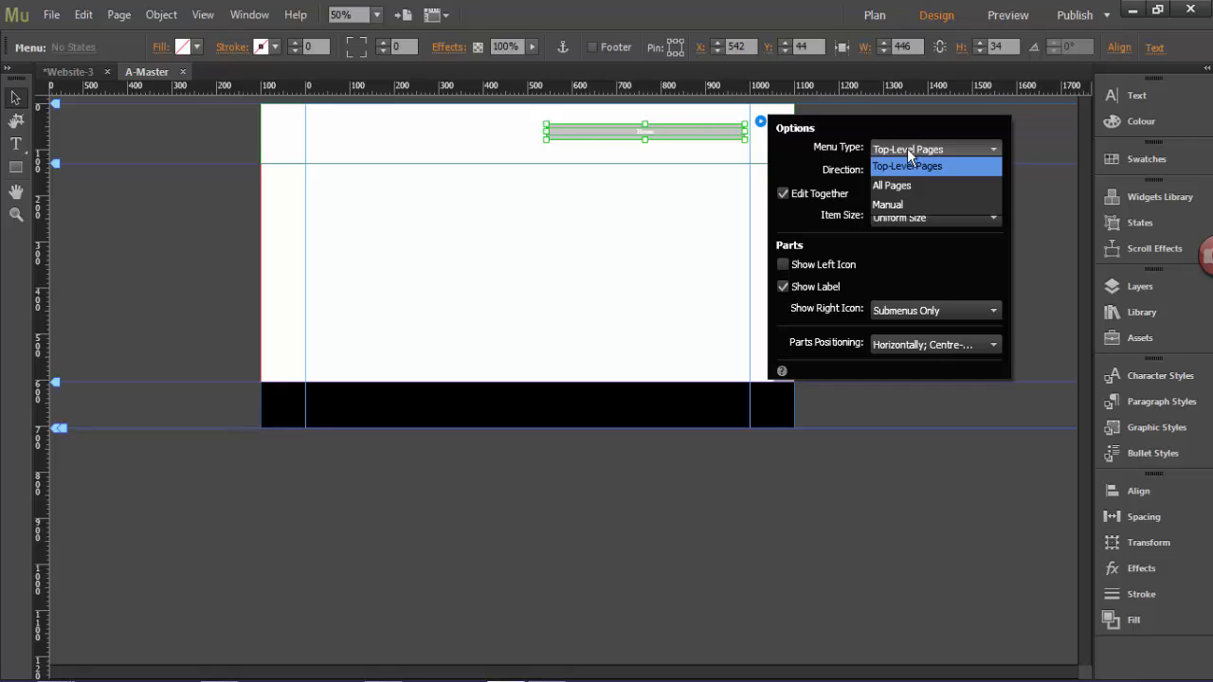
pyautogui.click(915, 204)
pyautogui.click(682, 174)
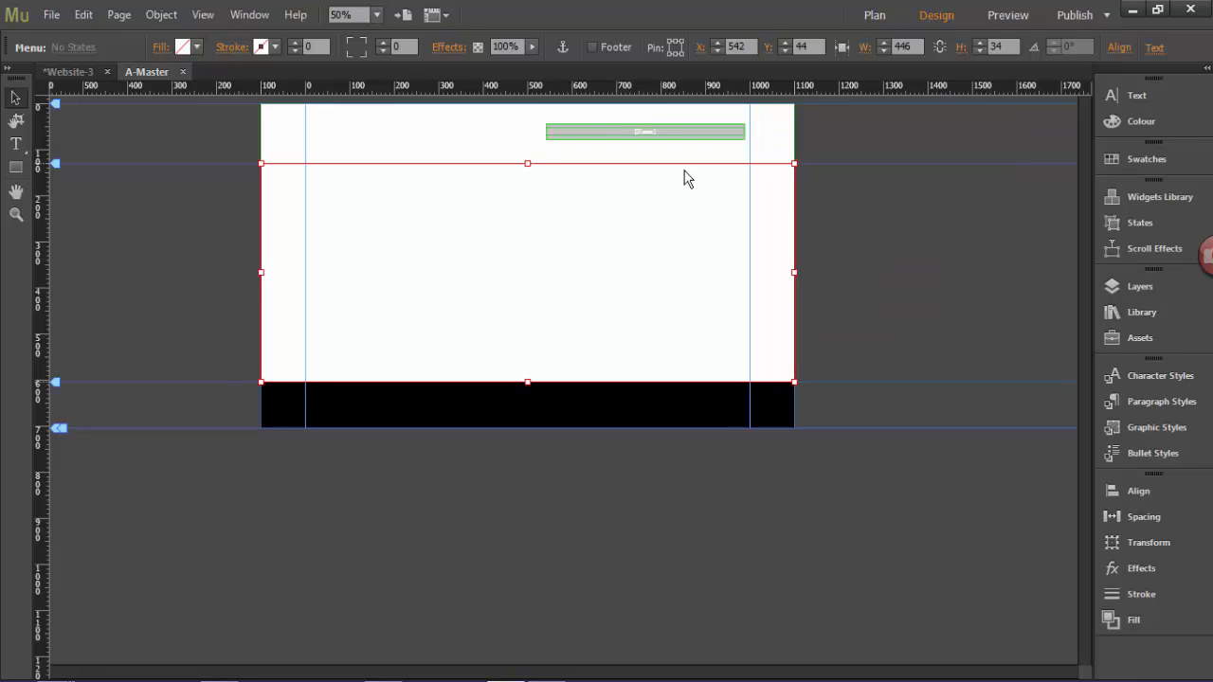
# Set the label of the single menu item to home.
pyautogui.click(646, 128)
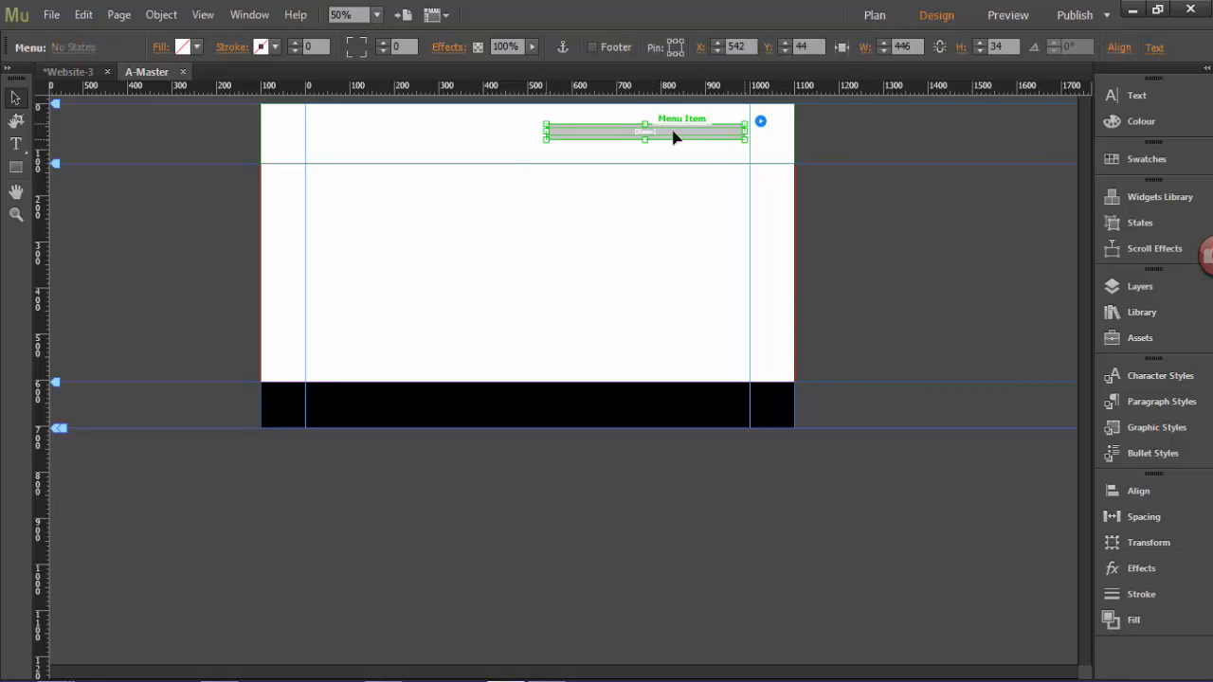
pyautogui.click(650, 130)
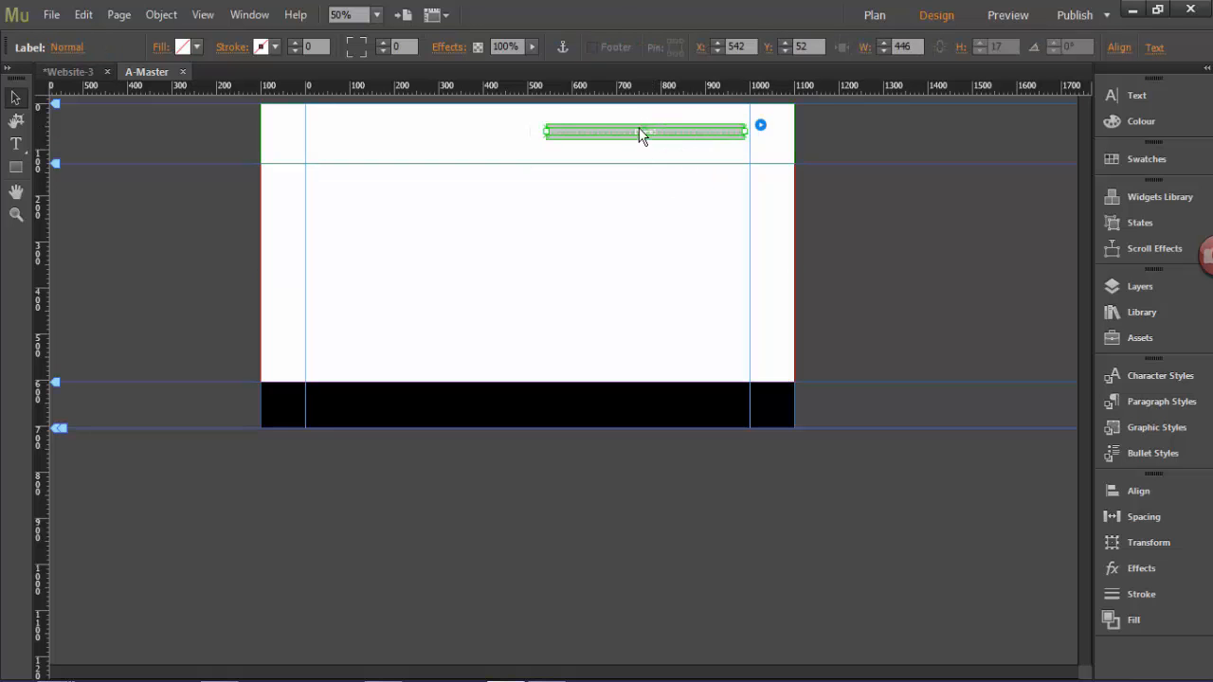
pyautogui.click(652, 135)
pyautogui.doubleClick(646, 129)
pyautogui.moveTo(662, 130); pyautogui.dragTo(624, 131)
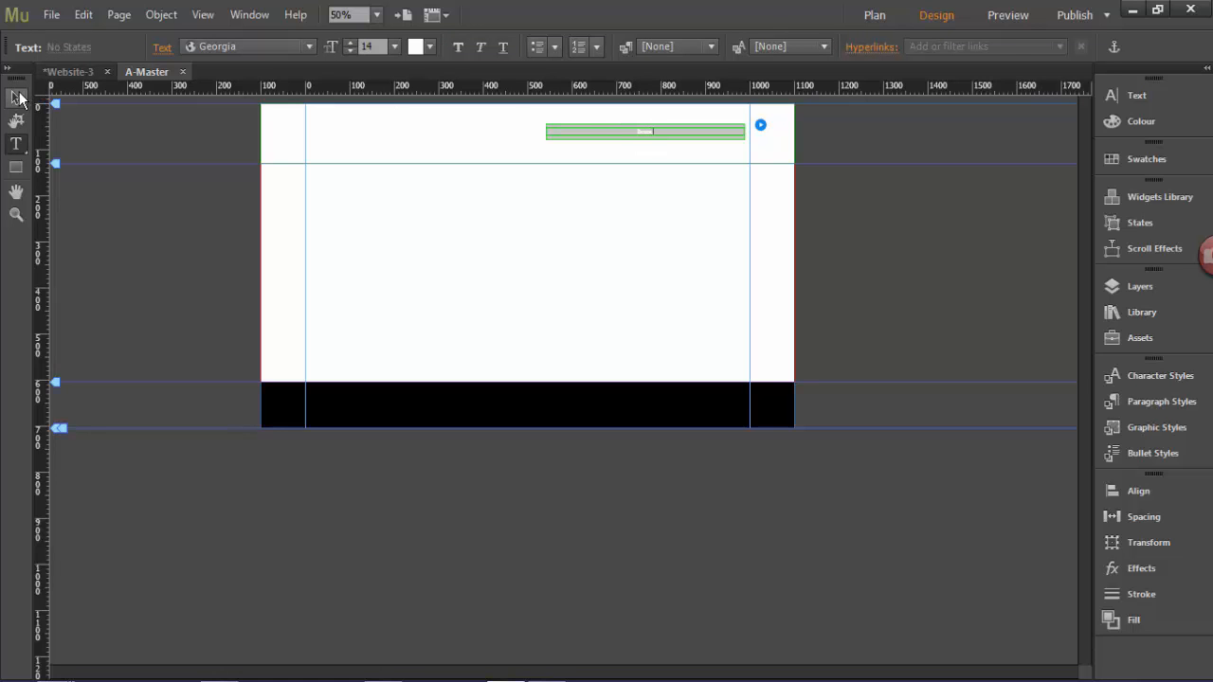
pyautogui.click(16, 97)
pyautogui.click(601, 158)
pyautogui.hotkey('ctrl', '=')
pyautogui.hotkey('ctrl', '=')
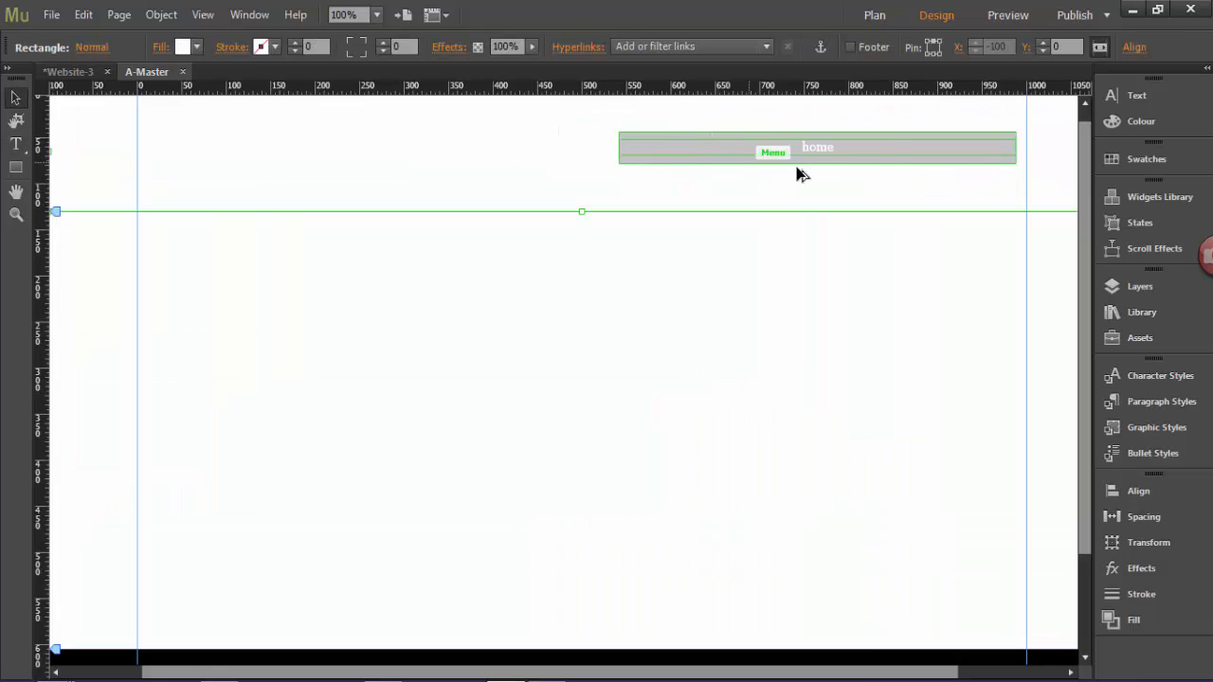
pyautogui.click(824, 152)
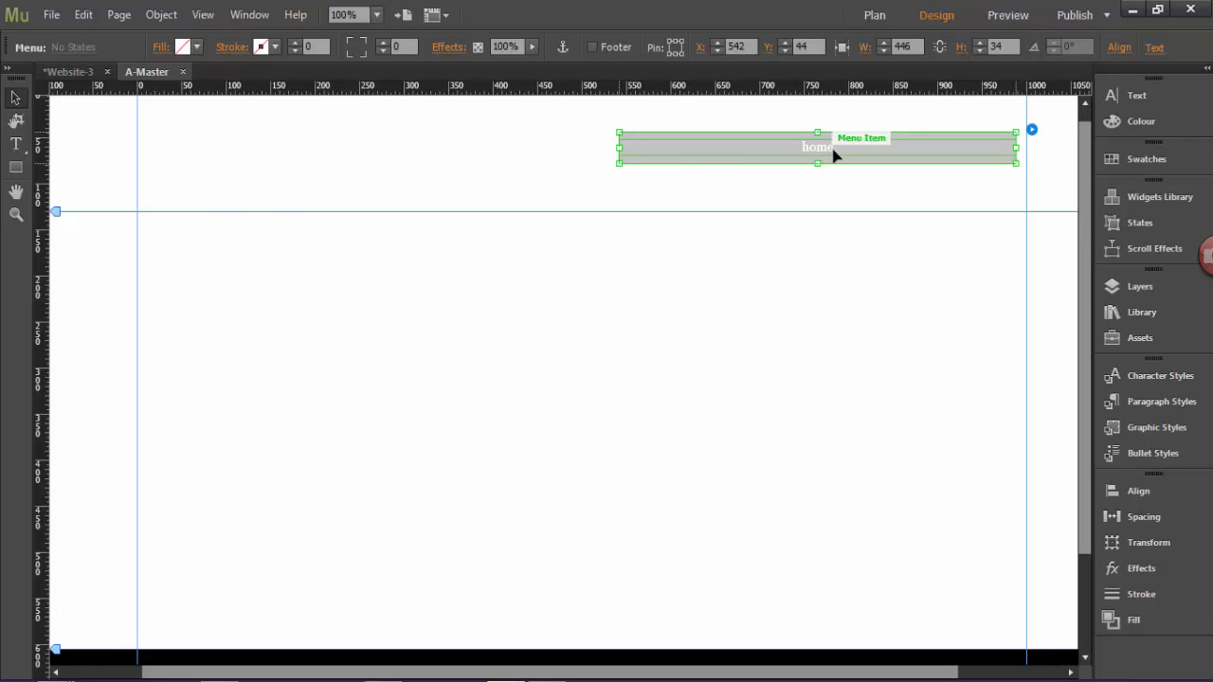
pyautogui.click(825, 152)
pyautogui.click(826, 151)
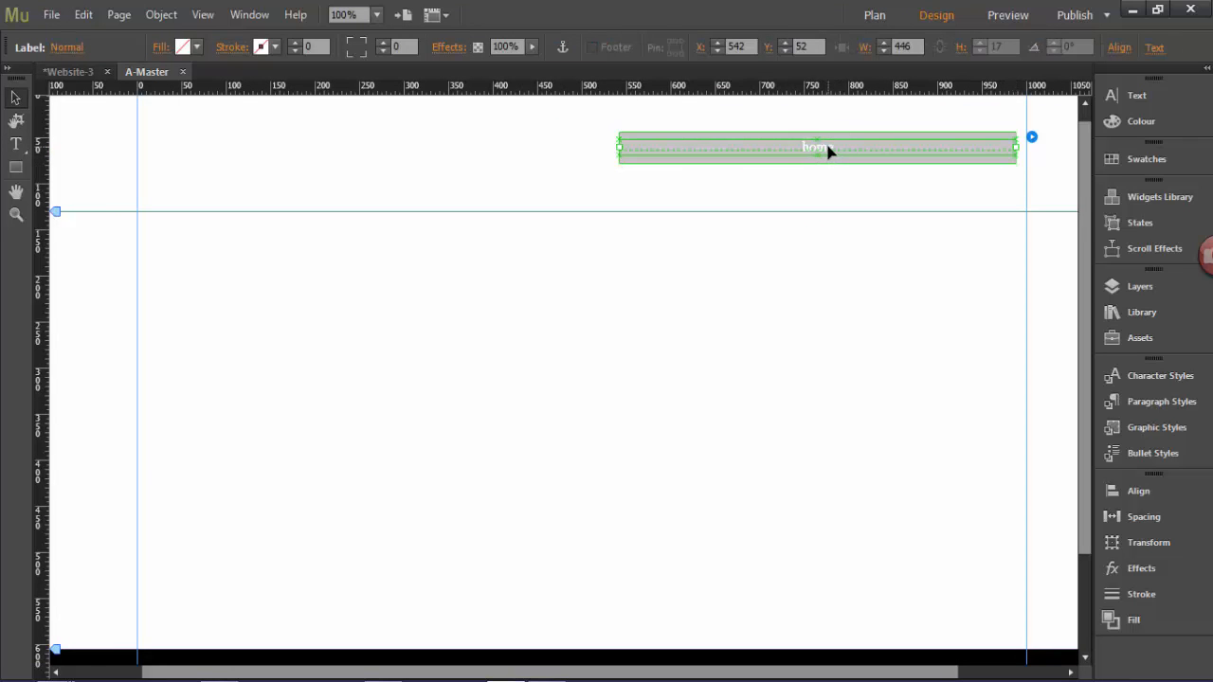
pyautogui.doubleClick(827, 150)
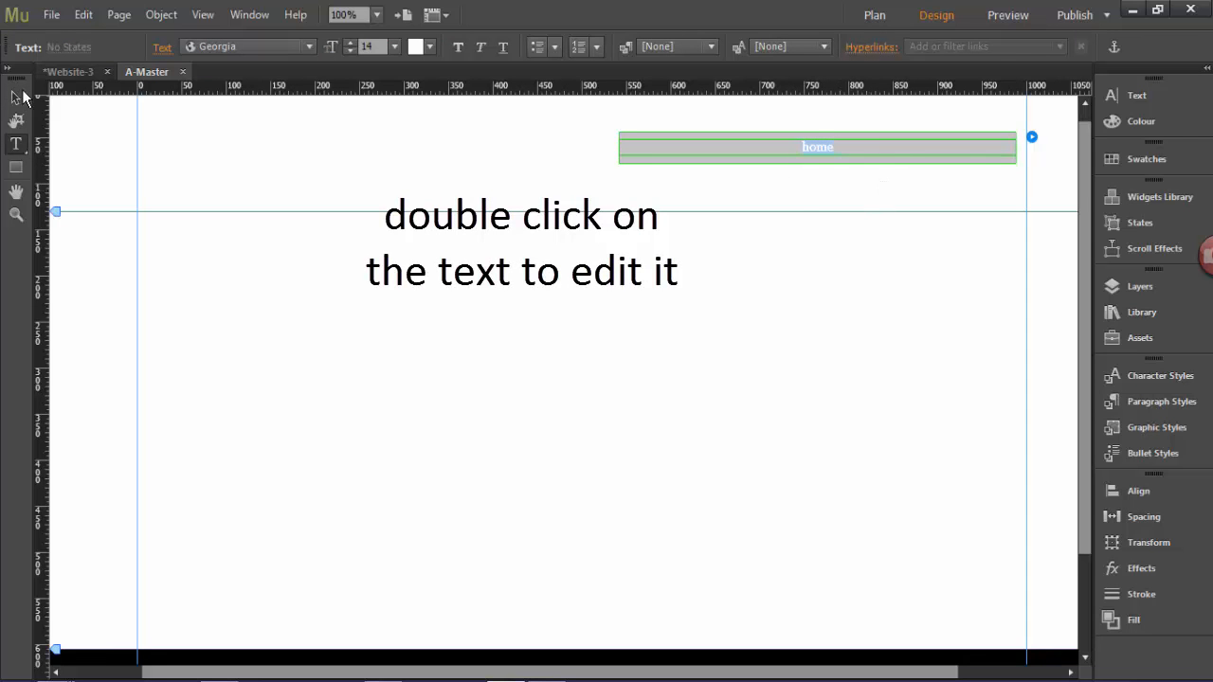
pyautogui.press('Escape')
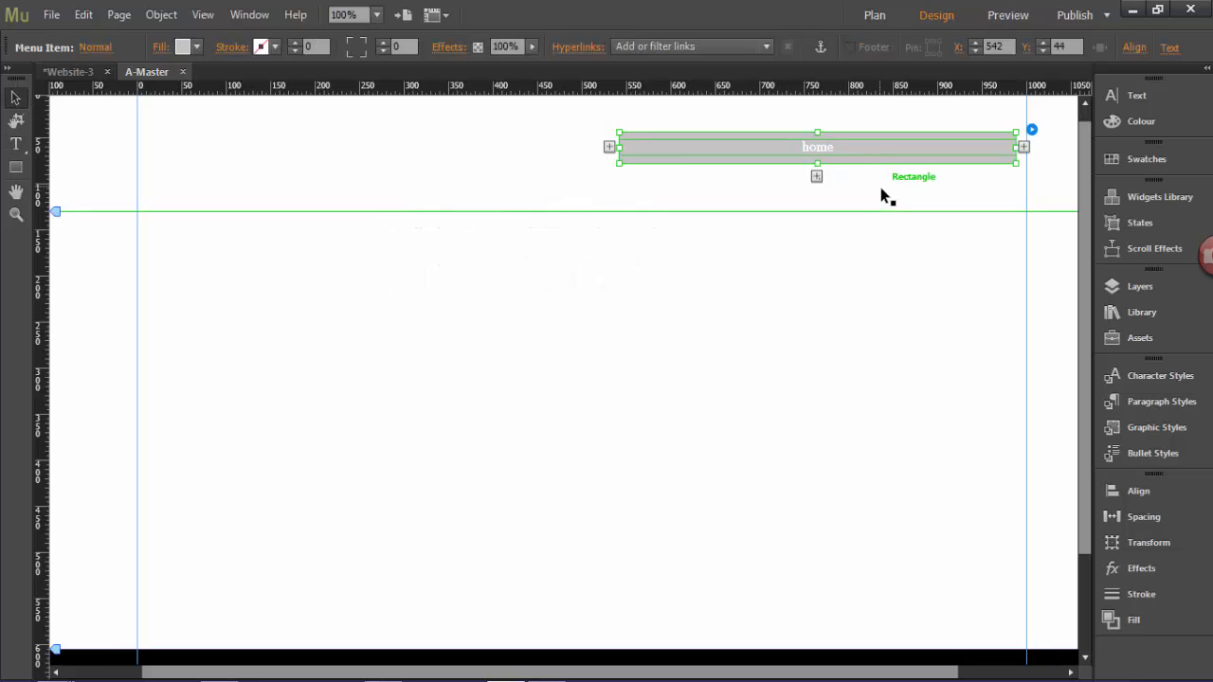
# Add three more items to the horizontal menu after the home item.
pyautogui.click(869, 155)
pyautogui.click(862, 155)
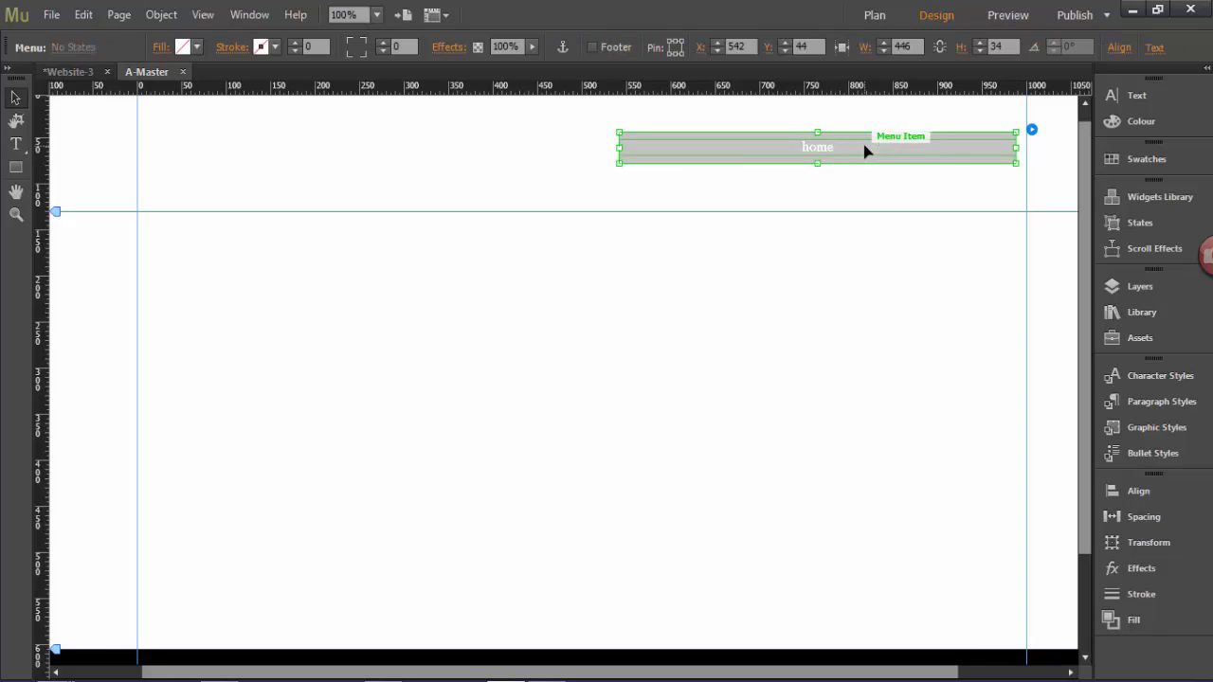
pyautogui.click(851, 151)
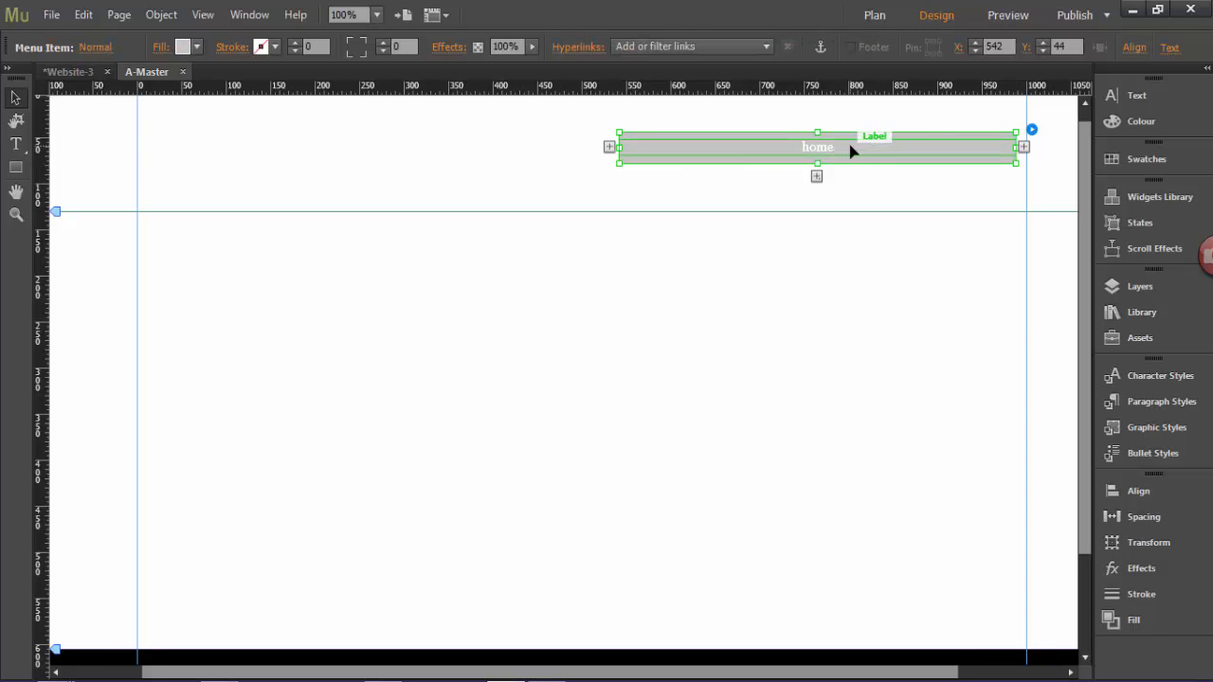
pyautogui.click(1024, 149)
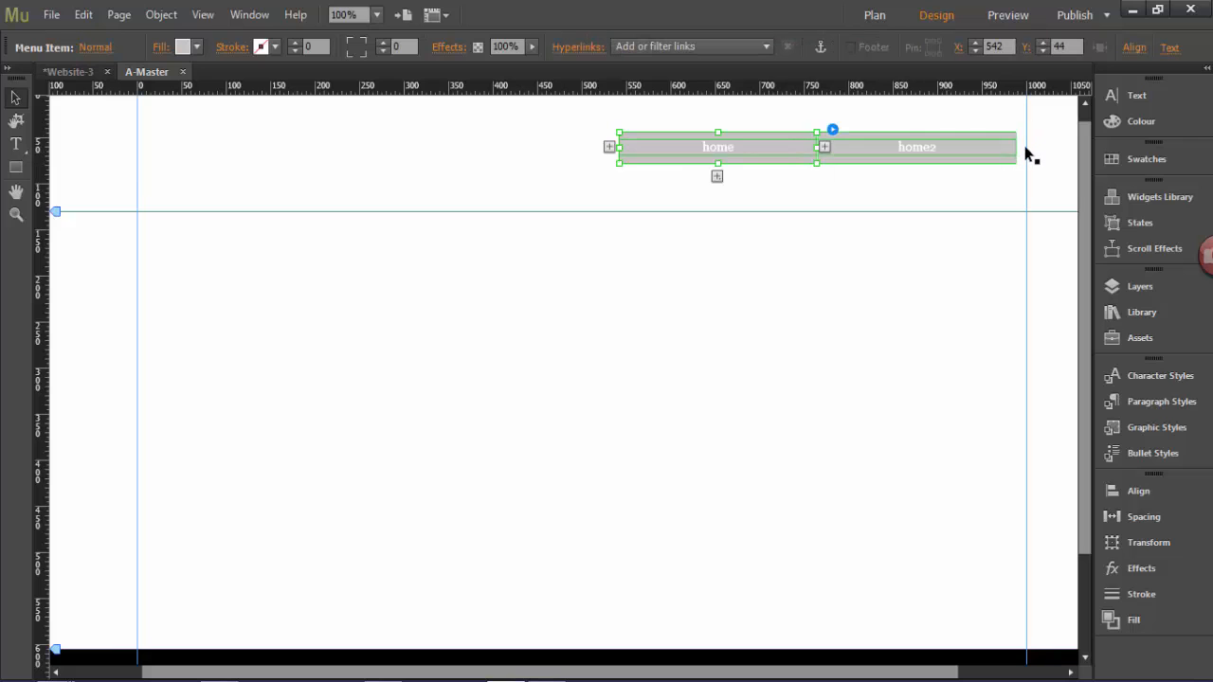
pyautogui.click(824, 150)
pyautogui.click(758, 148)
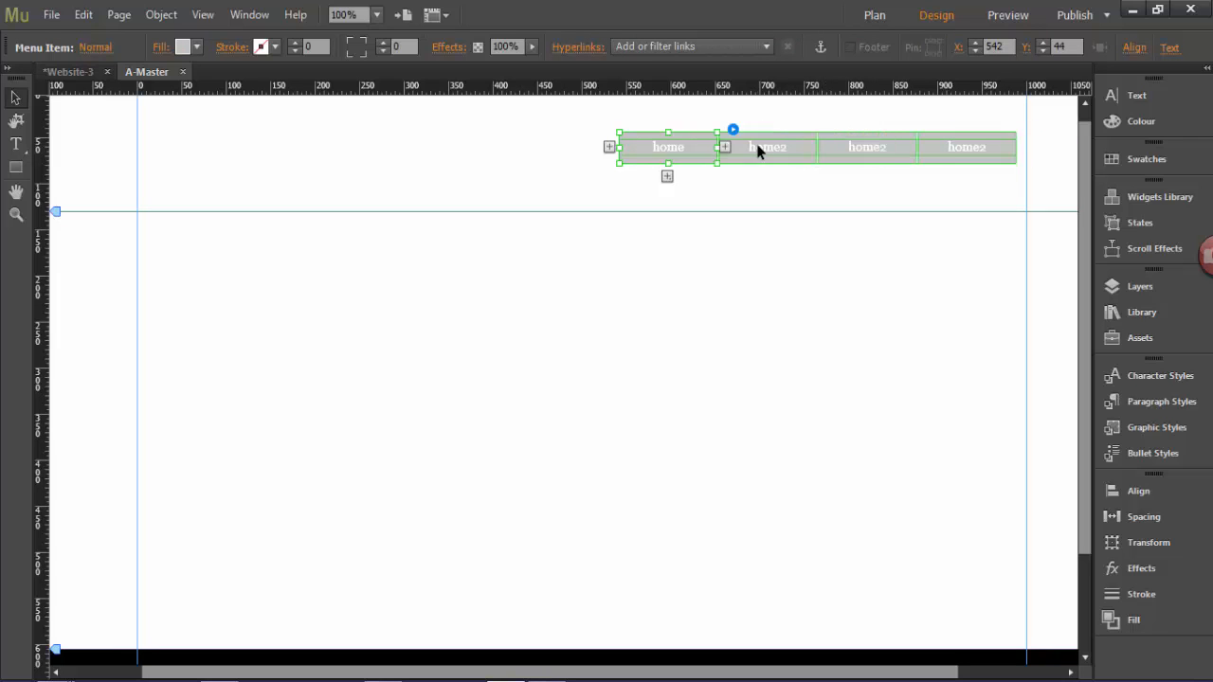
# Label the second, third and fourth menu items about us, projects and contact us.
pyautogui.click(666, 151)
pyautogui.click(771, 152)
pyautogui.doubleClick(766, 147)
pyautogui.write('about us')
pyautogui.doubleClick(863, 147)
pyautogui.write('projects')
pyautogui.doubleClick(953, 147)
pyautogui.write('contact us')
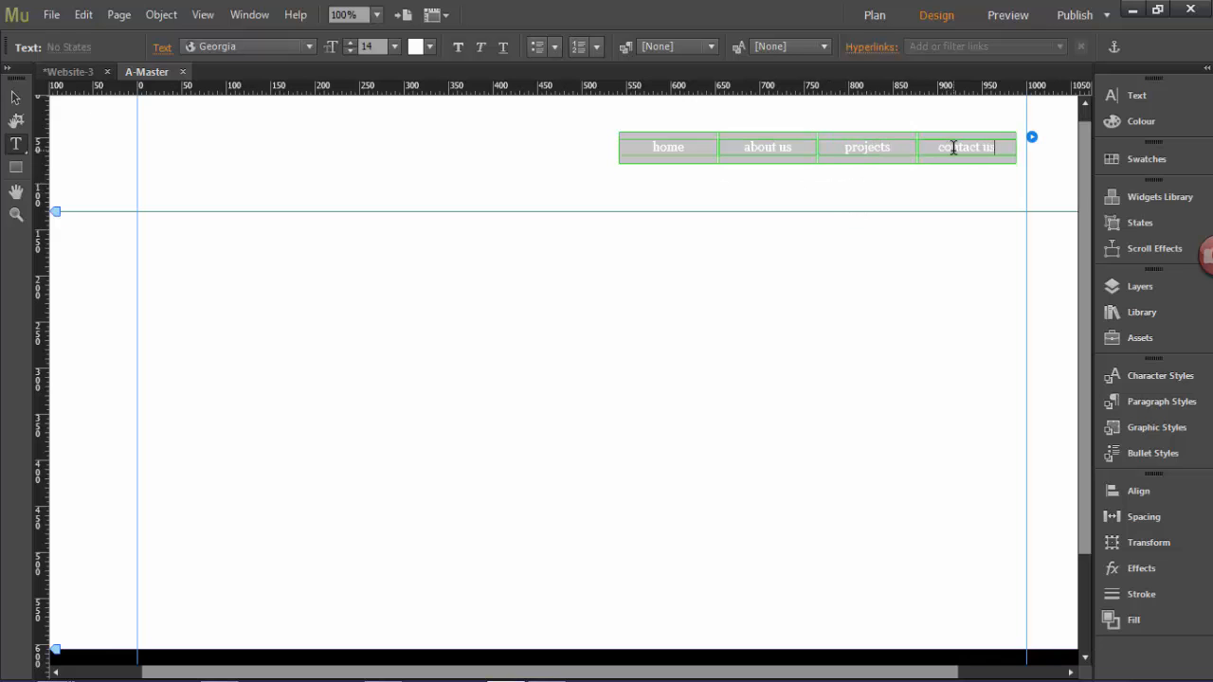
# Select all objects on the Header layer and preview the master page with its navigation menu.
pyautogui.click(15, 97)
pyautogui.click(771, 210)
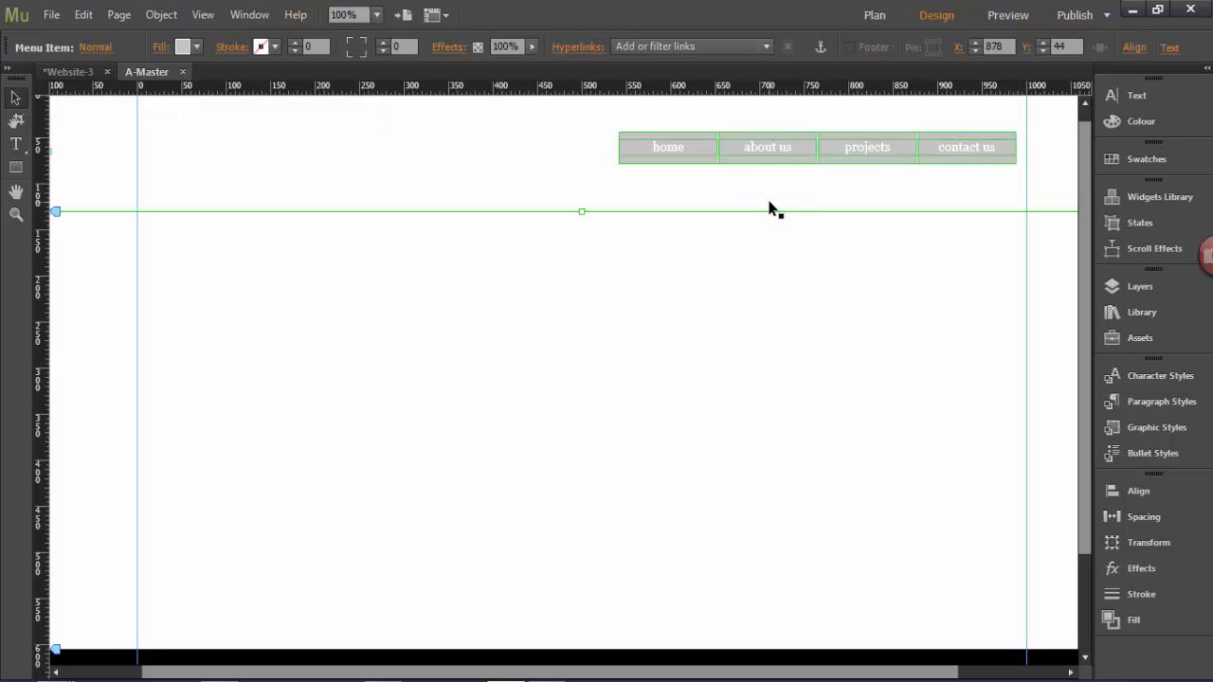
pyautogui.scroll(-2, 525, 261)
pyautogui.scroll(1, 517, 241)
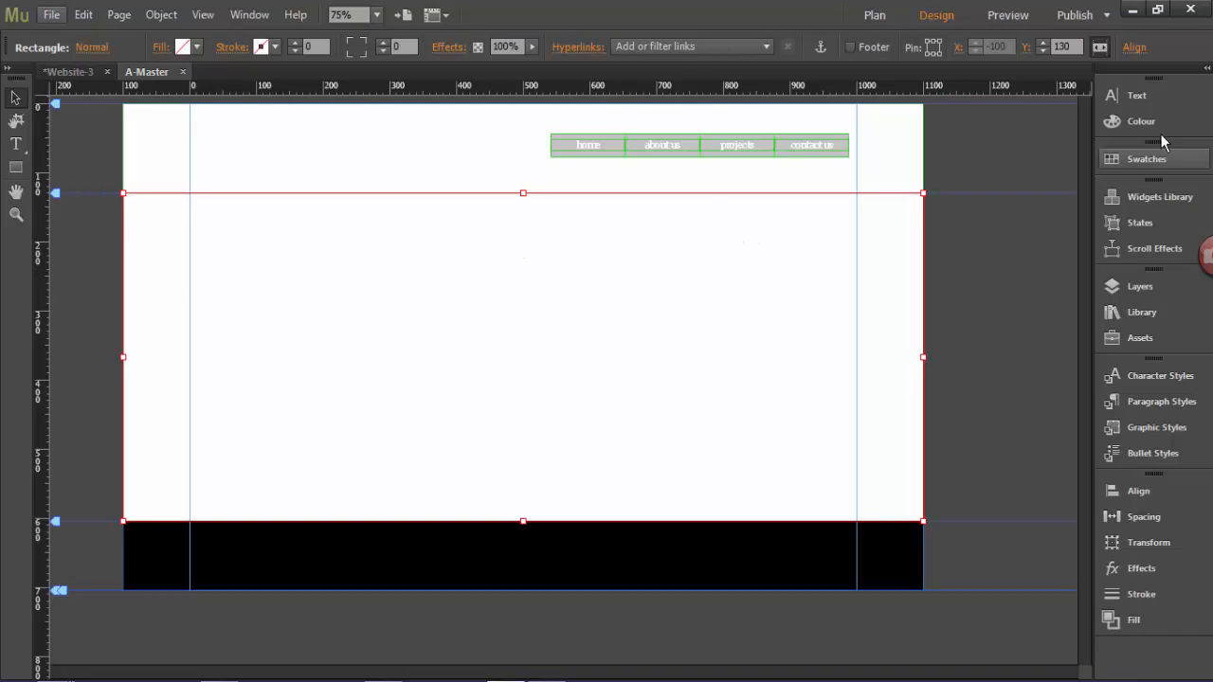
pyautogui.click(1156, 288)
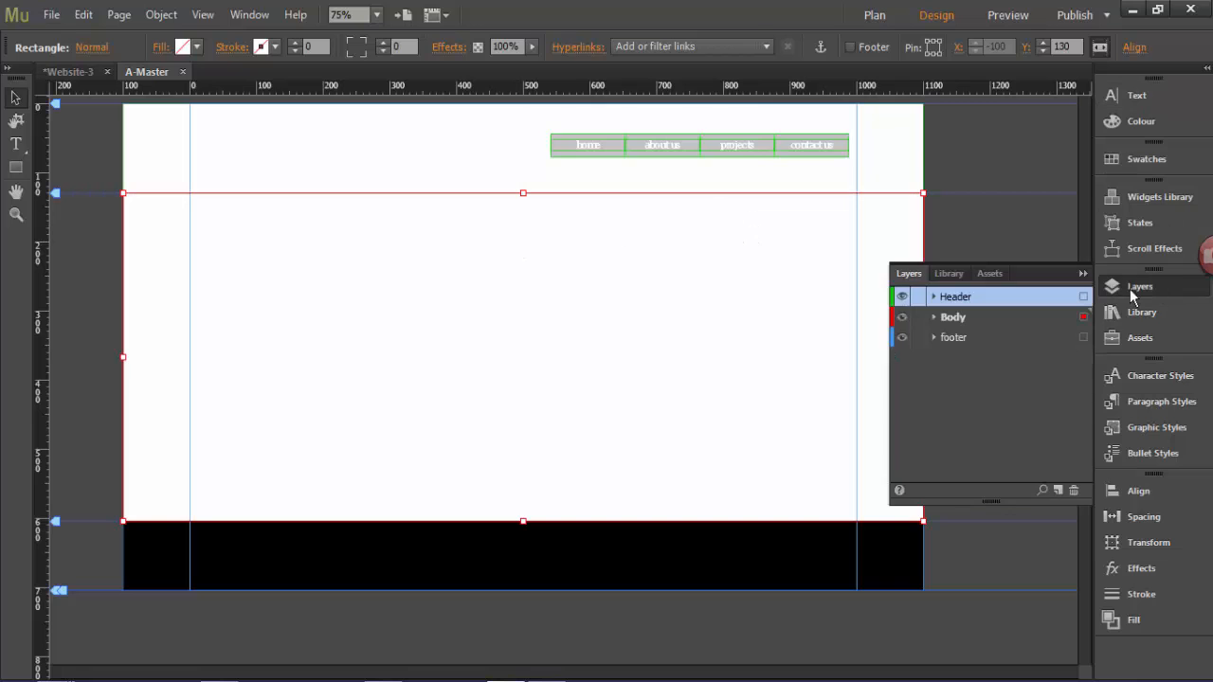
pyautogui.click(1083, 297)
pyautogui.click(1006, 16)
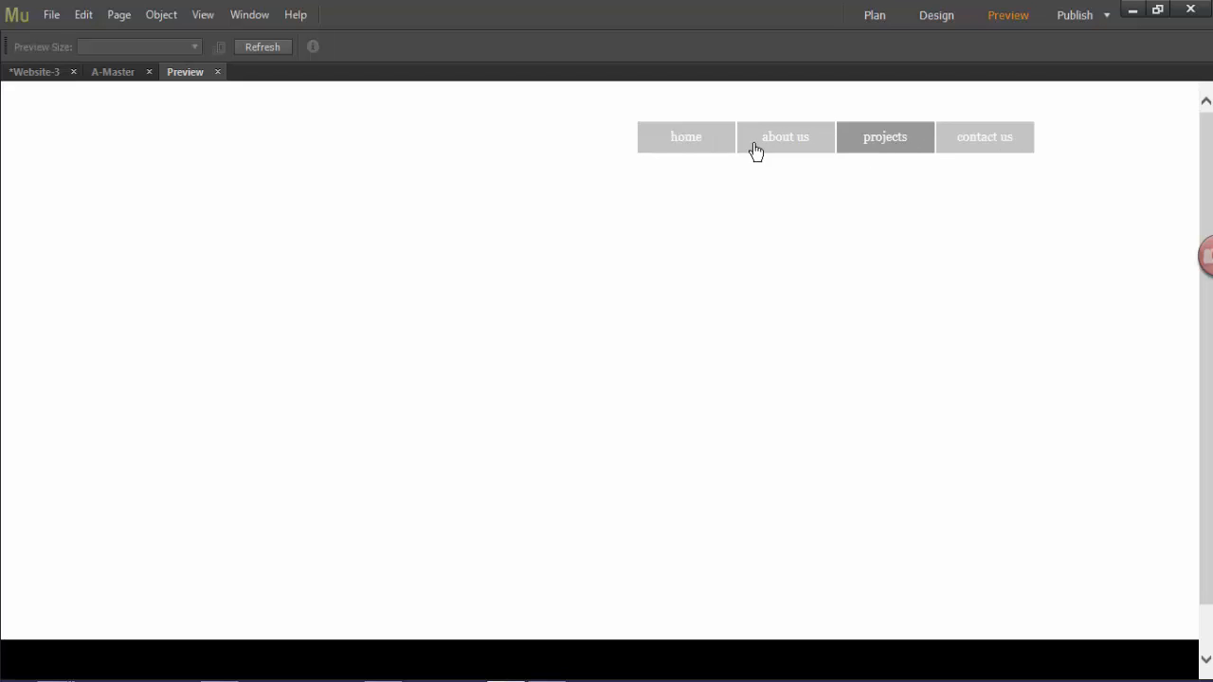
pyautogui.click(217, 72)
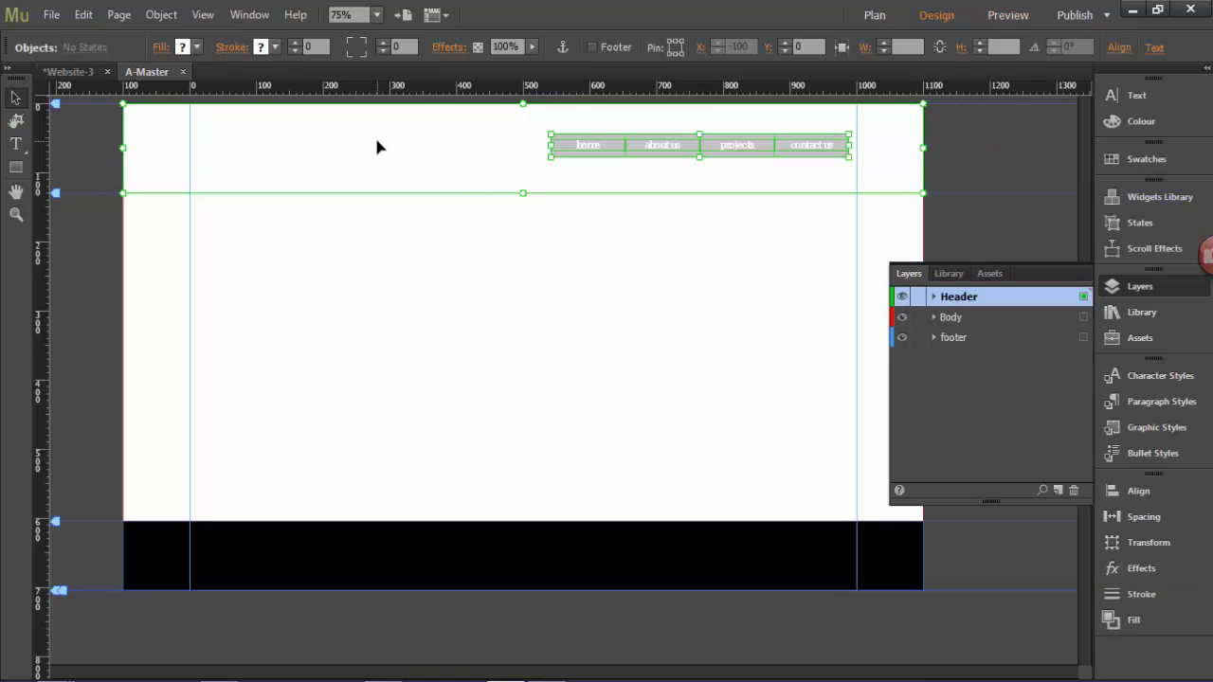
# Add a text frame at the left margin of the master page header containing the text Design Studio.
pyautogui.click(271, 347)
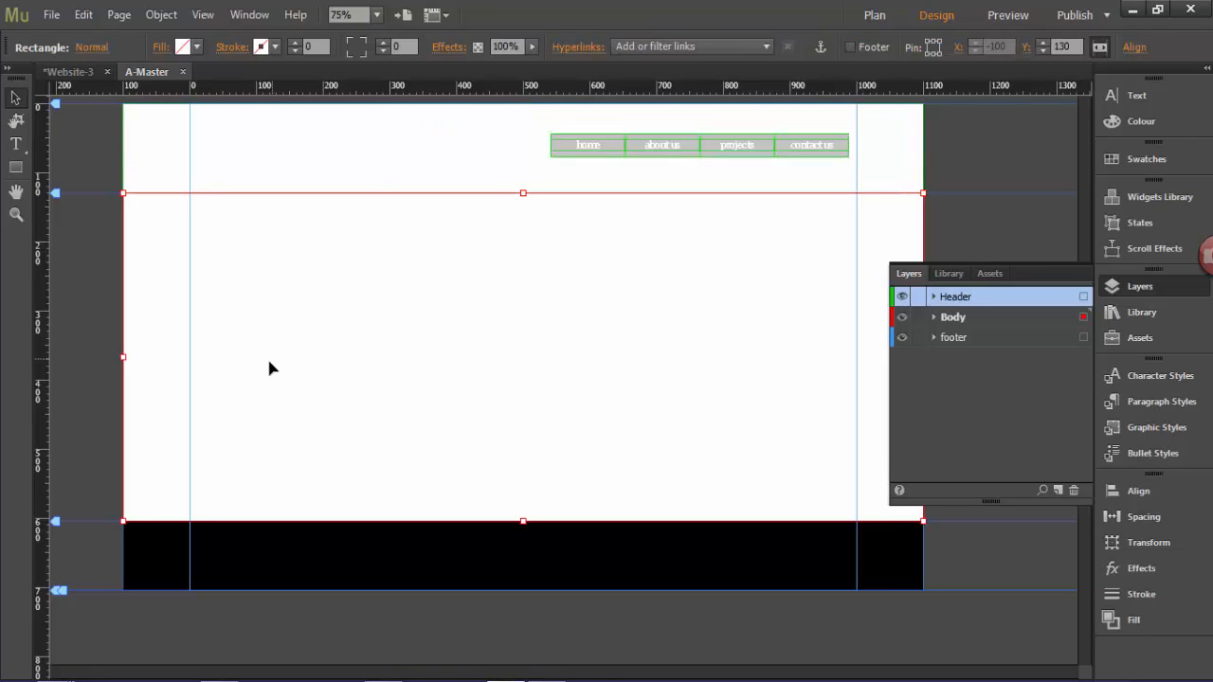
pyautogui.hotkey('ctrl', 'd')
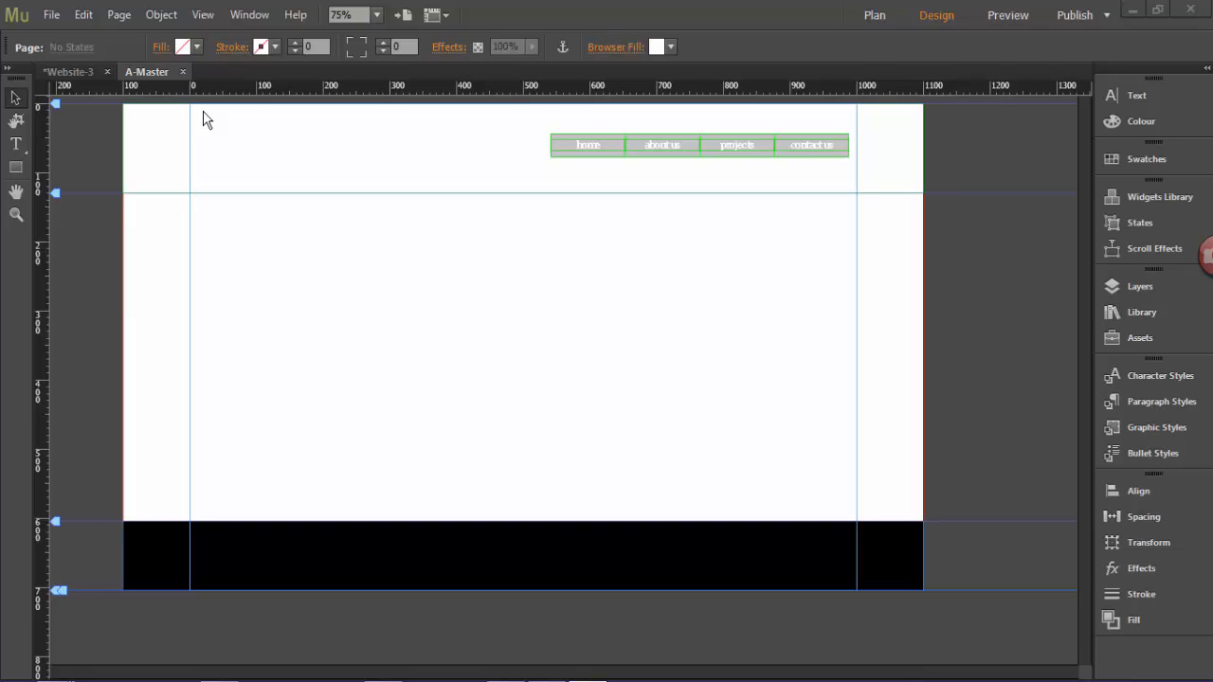
pyautogui.click(1137, 287)
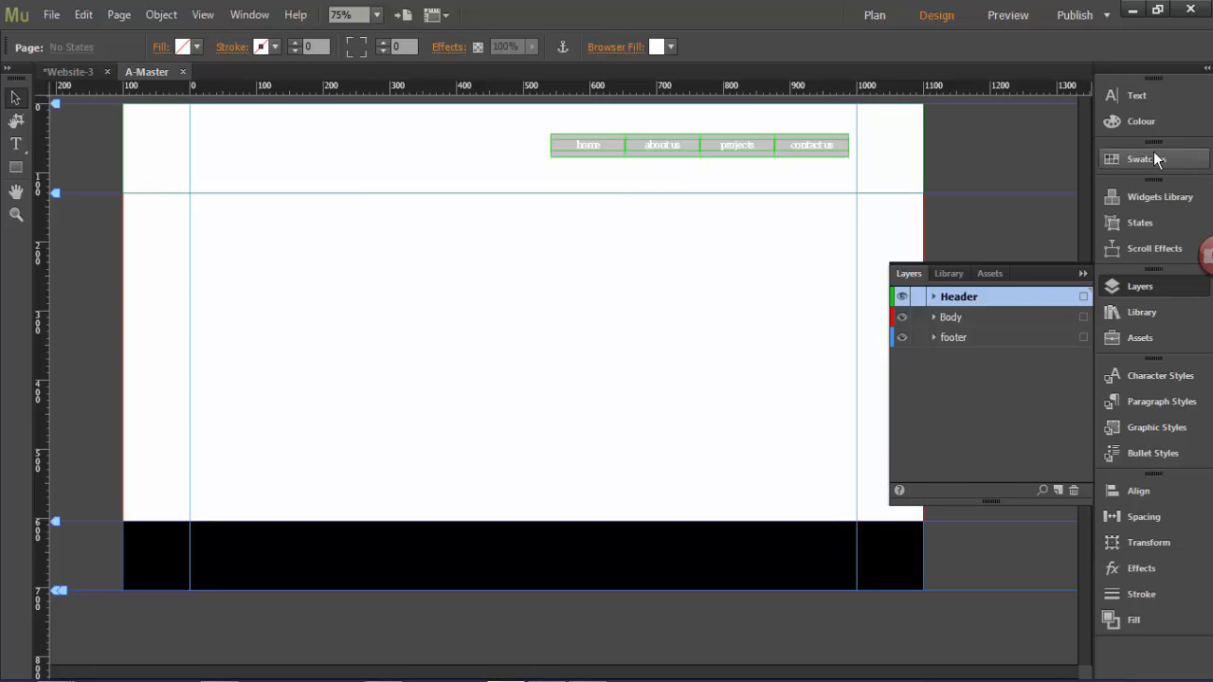
pyautogui.click(16, 144)
pyautogui.moveTo(190, 110); pyautogui.dragTo(428, 179)
pyautogui.hotkey('ctrl', 'v')
# Set the font of the Design Studio text to Nunito Bold.
pyautogui.moveTo(250, 117); pyautogui.dragTo(187, 123)
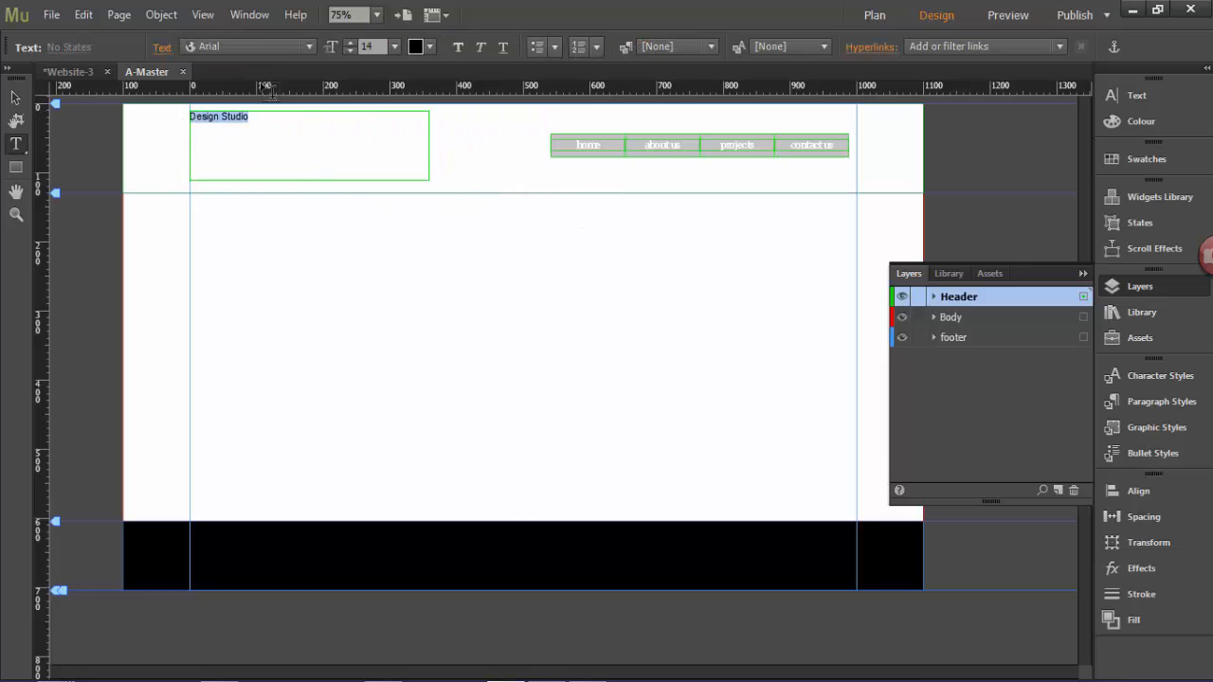
pyautogui.click(309, 48)
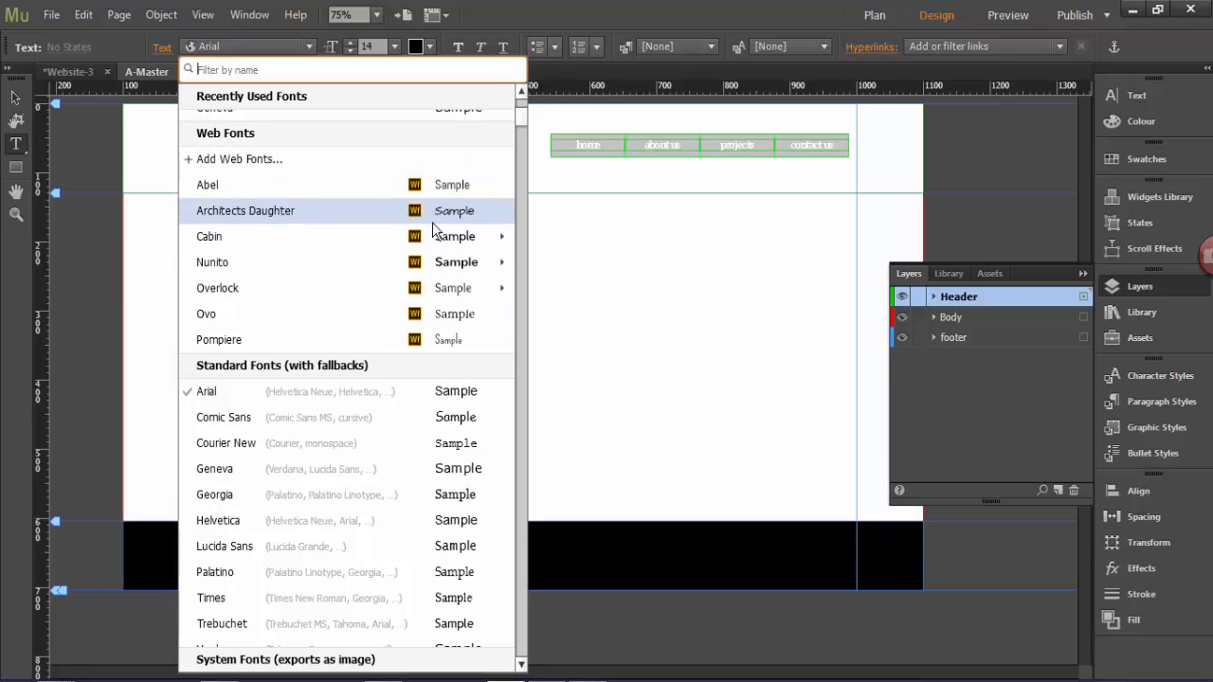
pyautogui.moveTo(381, 262)
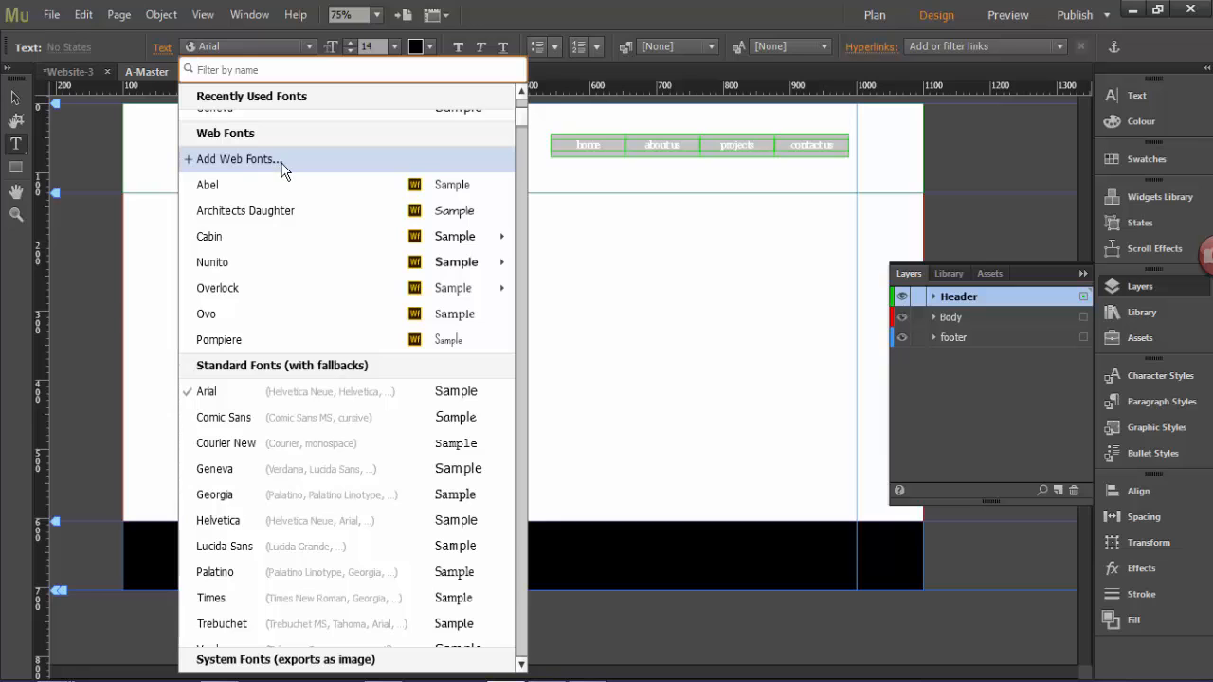
pyautogui.click(285, 262)
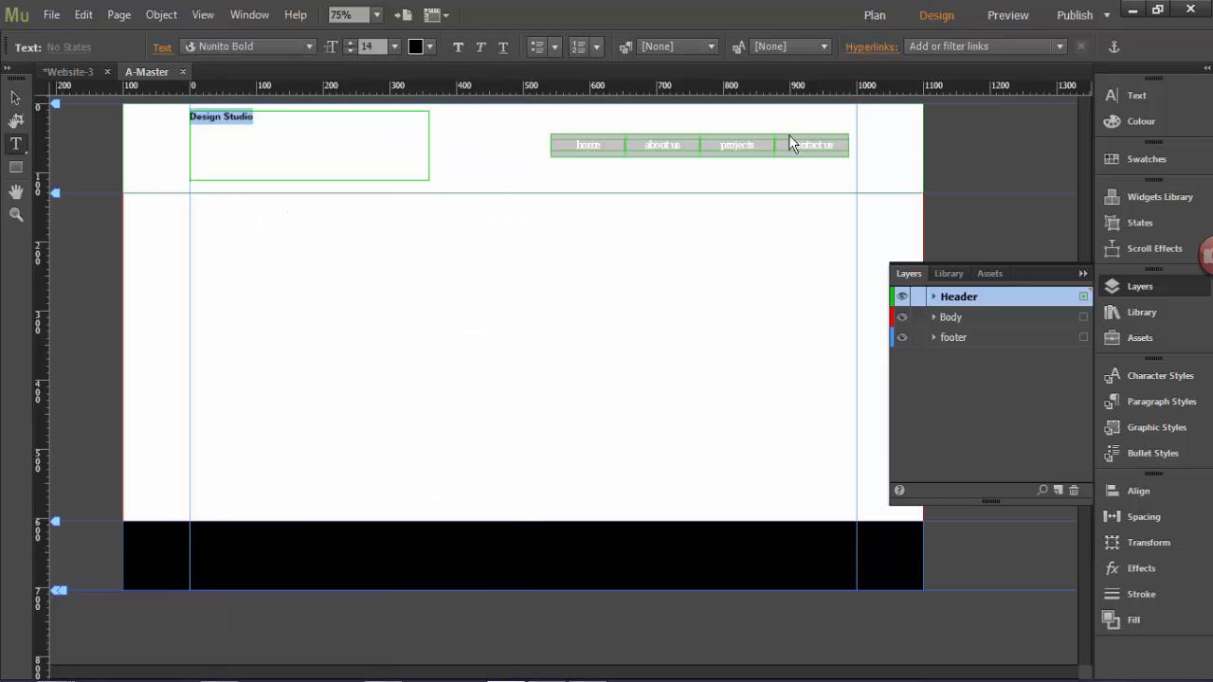
# Format the Design Studio text as centred all caps at size 48 with 90% leading, and narrow its frame around the two lines.
pyautogui.click(1144, 97)
pyautogui.click(993, 210)
pyautogui.moveTo(284, 115); pyautogui.dragTo(176, 116)
pyautogui.moveTo(354, 44); pyautogui.dragTo(354, 43)
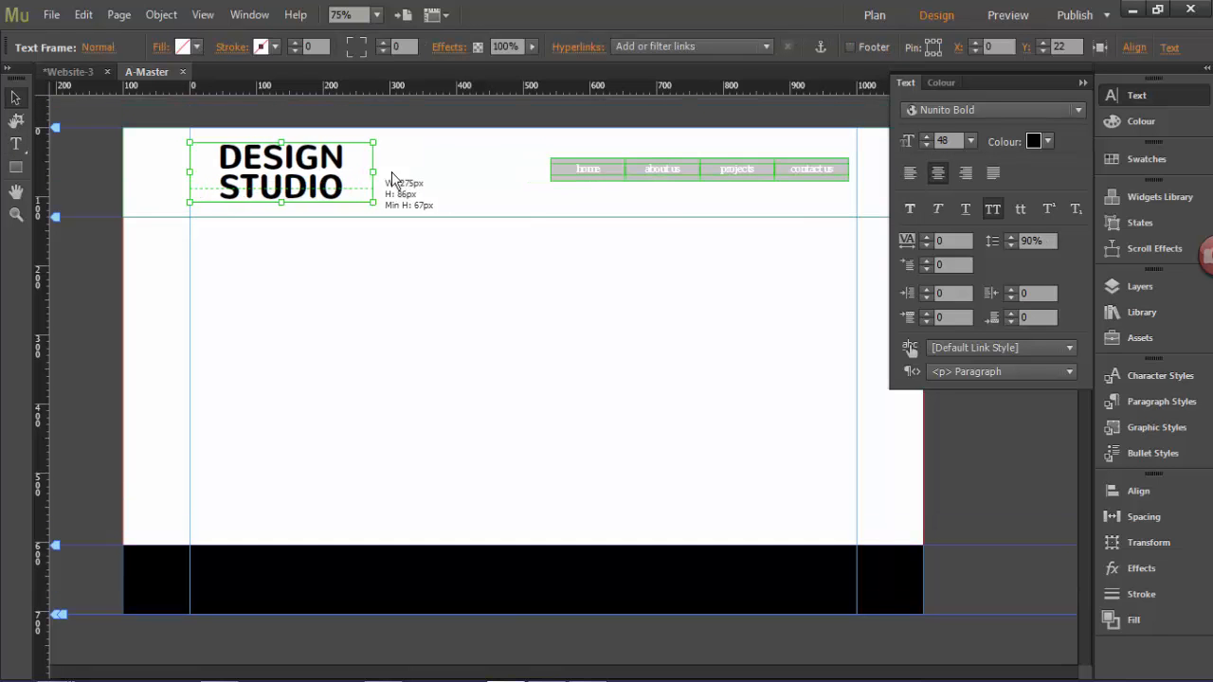
pyautogui.moveTo(391, 177); pyautogui.dragTo(343, 183)
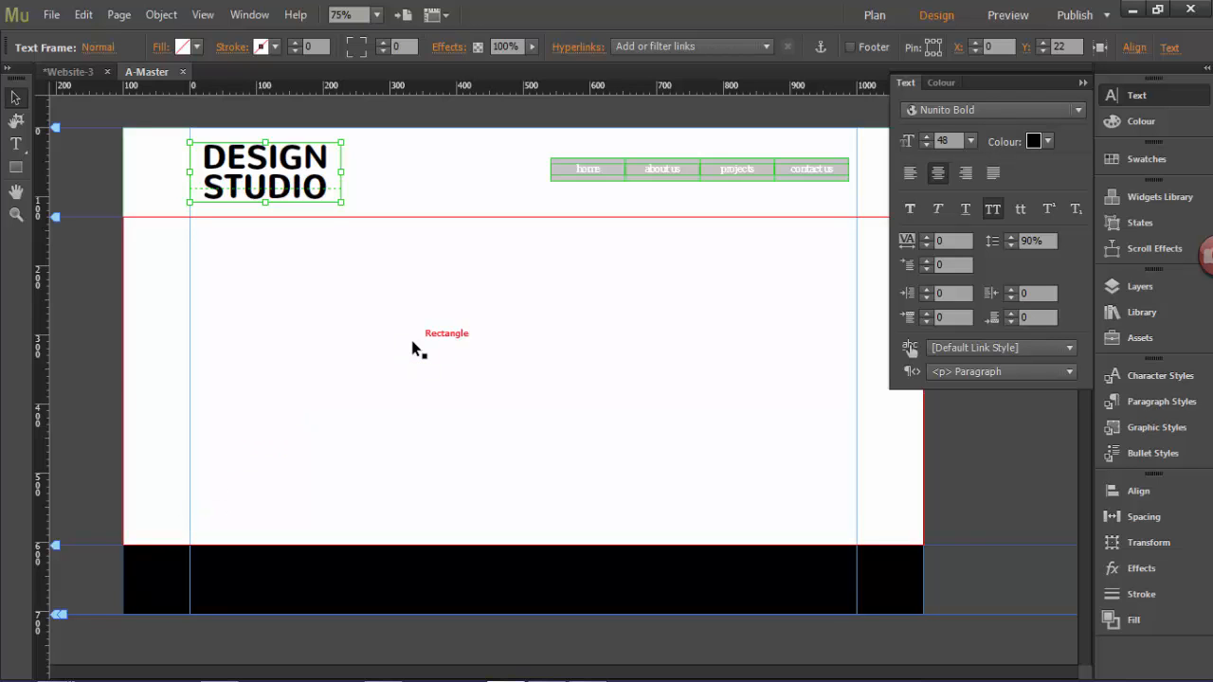
# Place the red logo swoosh image from the ASSETS folder in the header, directly right of the Design Studio text.
pyautogui.hotkey('alt', 'Tab')
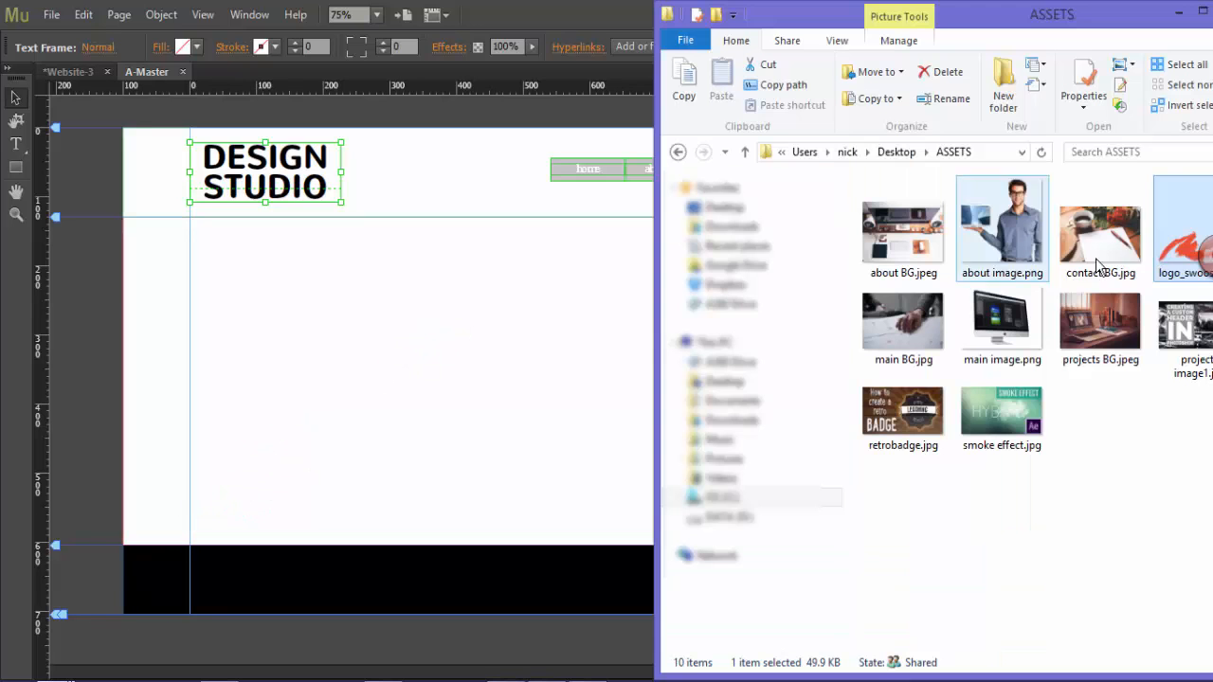
pyautogui.moveTo(1179, 232); pyautogui.dragTo(486, 204)
pyautogui.click(365, 149)
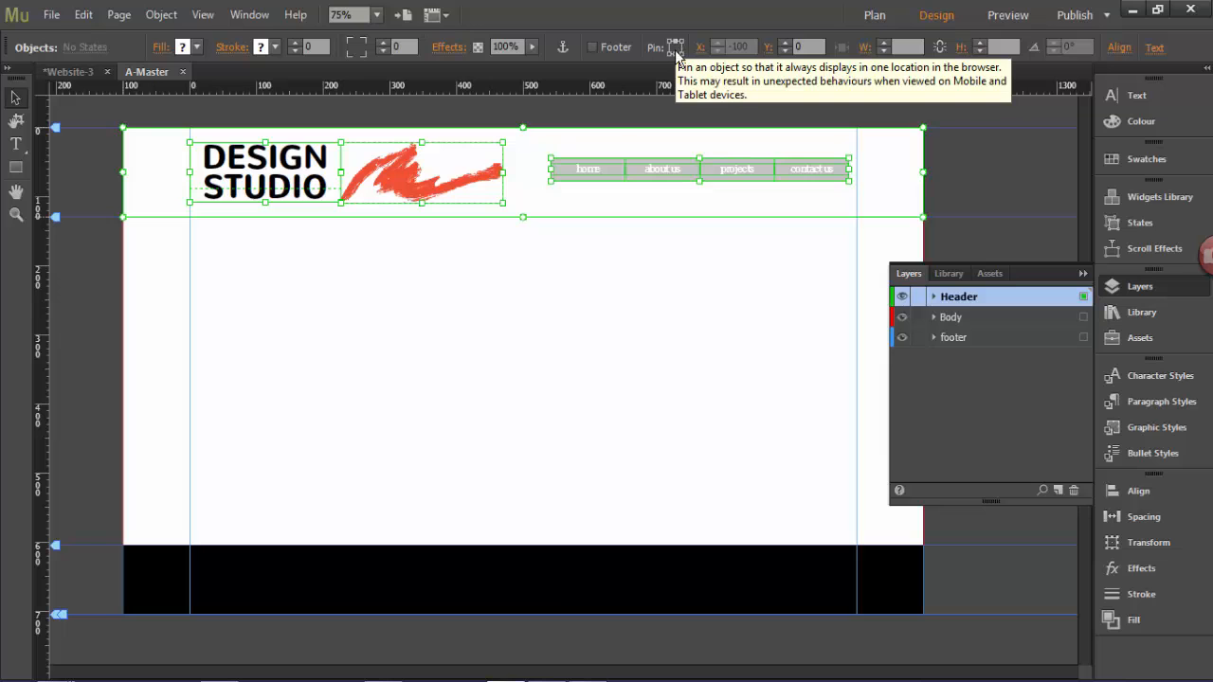
# Close the A-Master page and open the Home page for editing.
pyautogui.click(493, 574)
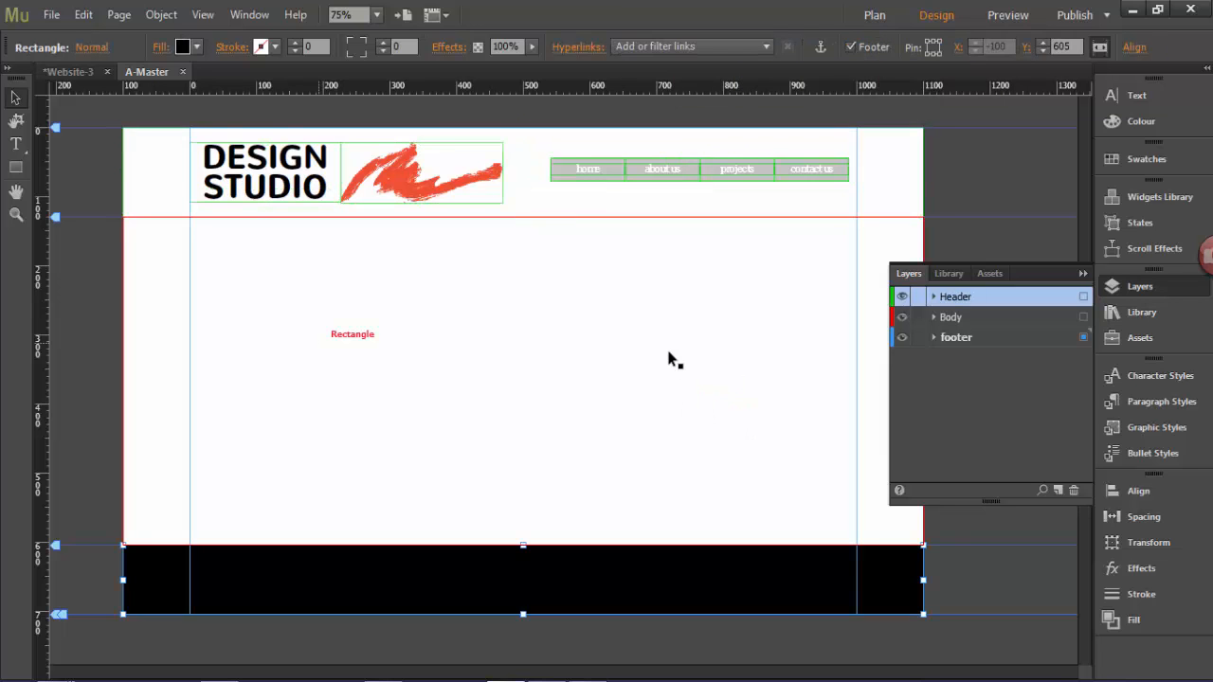
pyautogui.click(184, 72)
pyautogui.moveTo(142, 199)
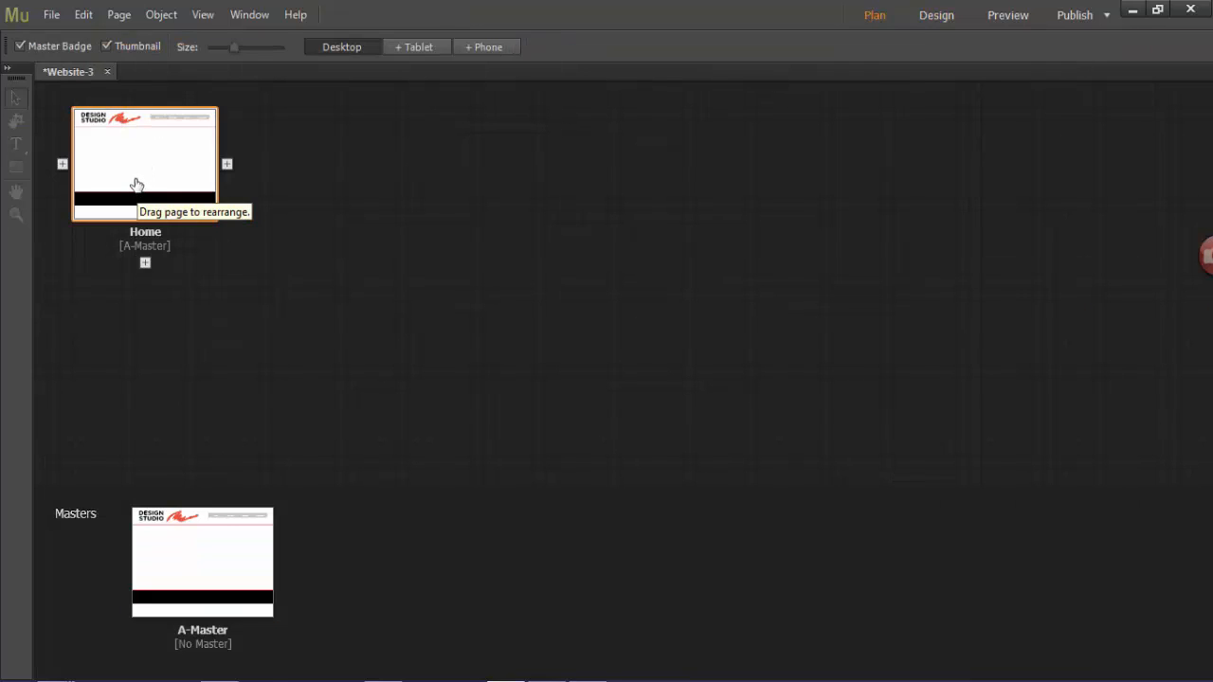
pyautogui.doubleClick(129, 162)
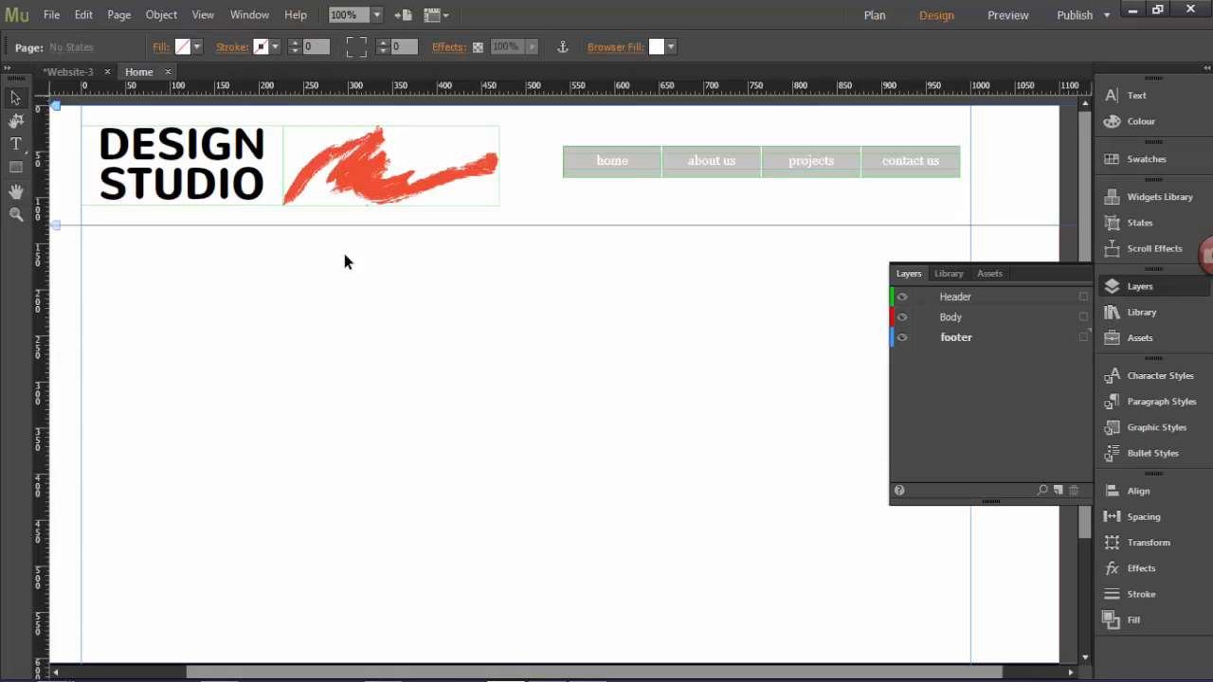
# Draw a full-width rectangle on the Body layer of the Home page, spanning from the header down to the footer.
pyautogui.press('alt')
pyautogui.hotkey('ctrl', '-')
pyautogui.hotkey('ctrl', '-')
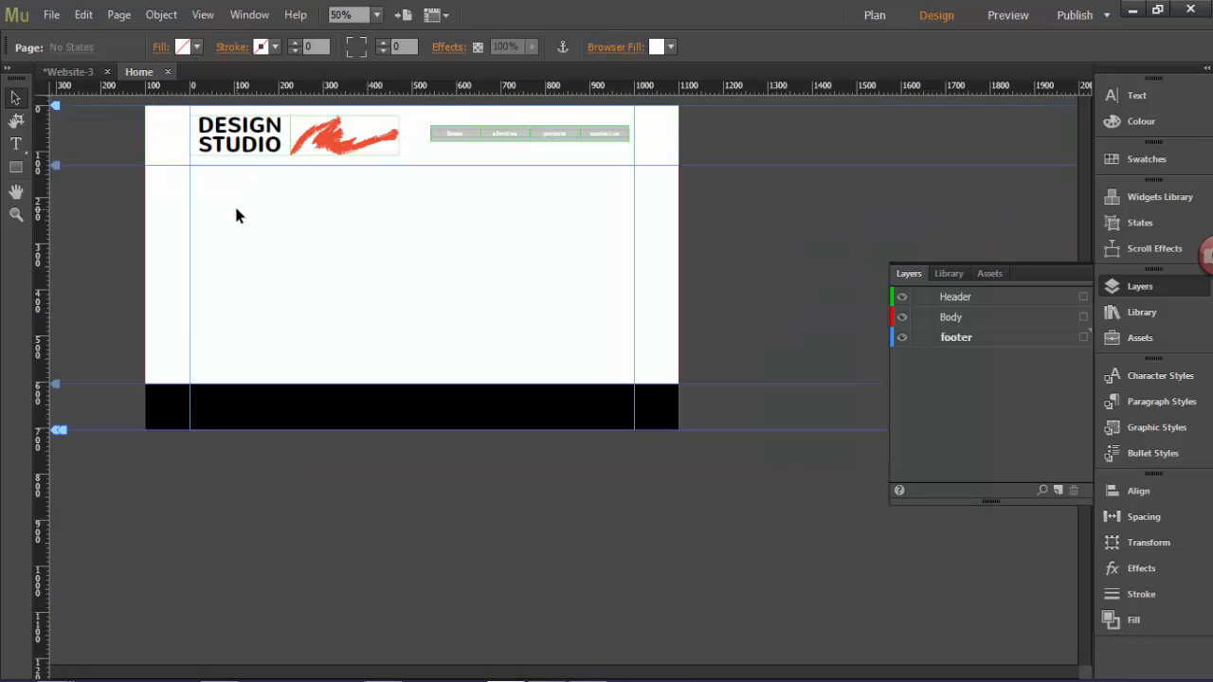
pyautogui.click(15, 170)
pyautogui.click(1010, 317)
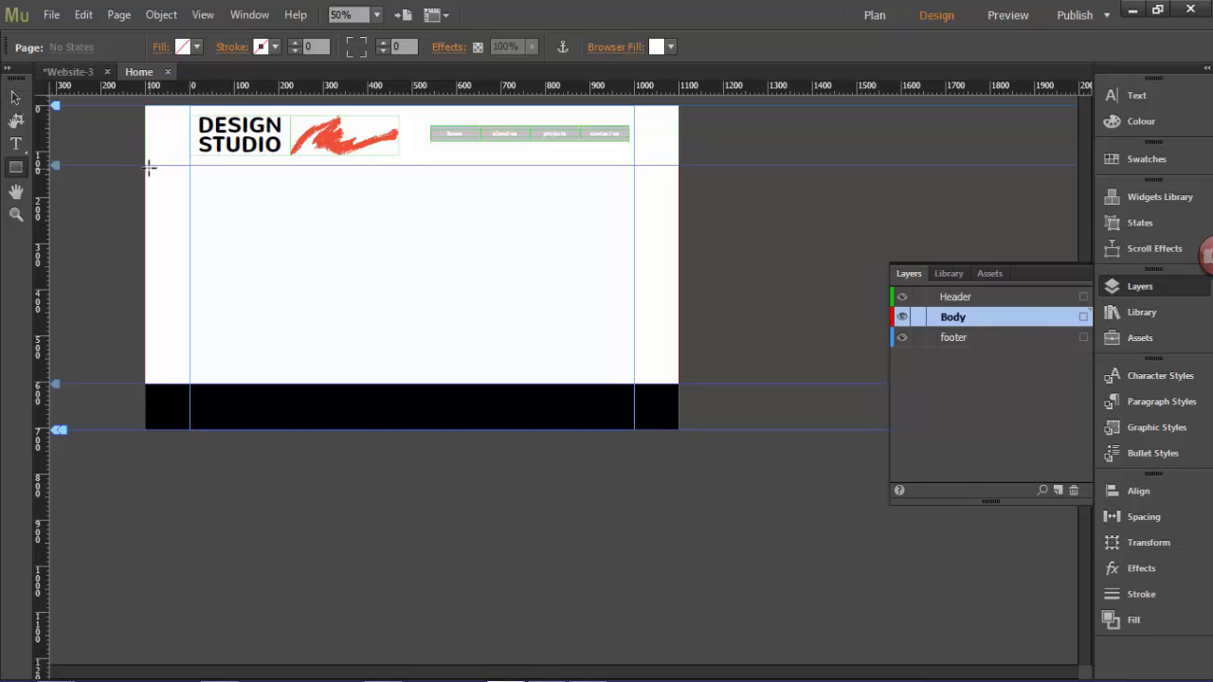
pyautogui.moveTo(147, 166)
pyautogui.mouseDown()
pyautogui.moveTo(179, 192)
pyautogui.moveTo(647, 352)
pyautogui.moveTo(678, 384)
pyautogui.mouseUp()
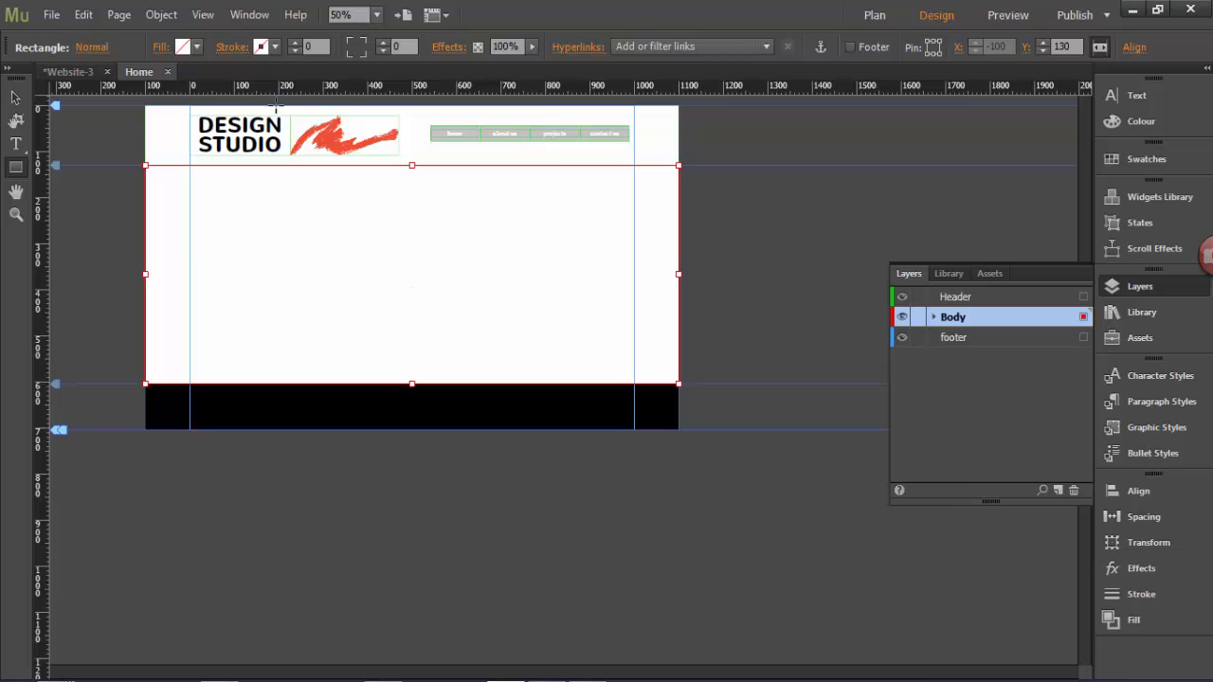
# Fill the body rectangle with yellow FFFF00.
pyautogui.click(197, 47)
pyautogui.click(462, 73)
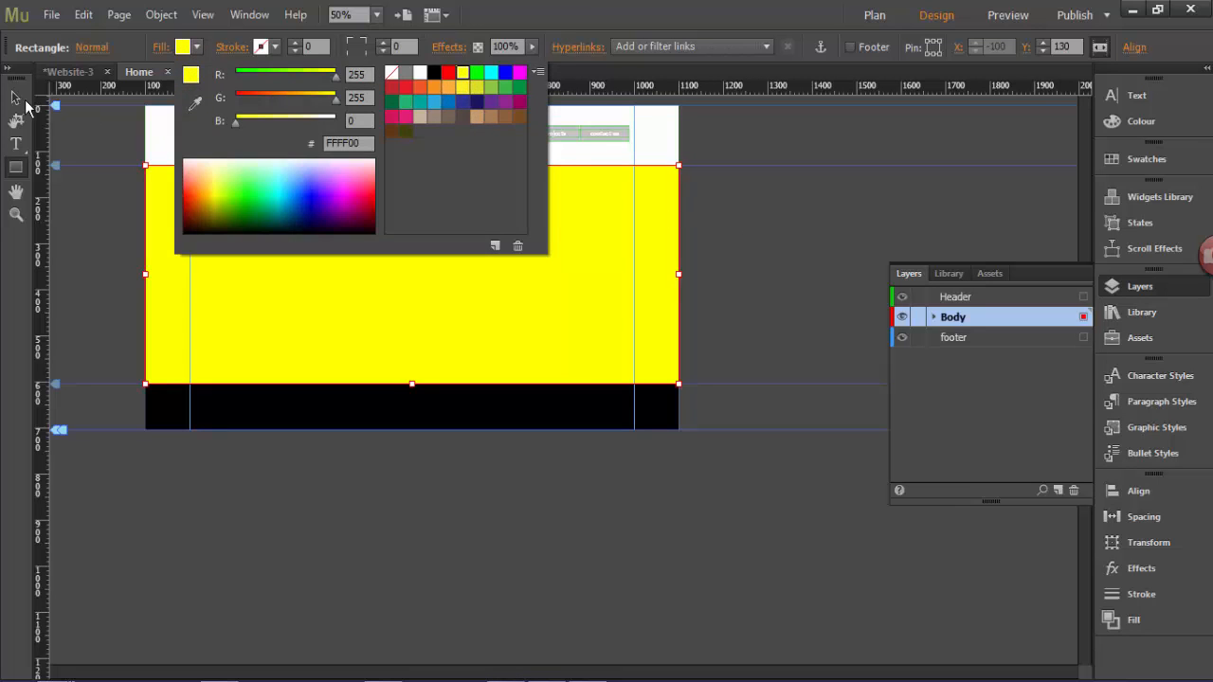
pyautogui.click(16, 98)
pyautogui.press('v')
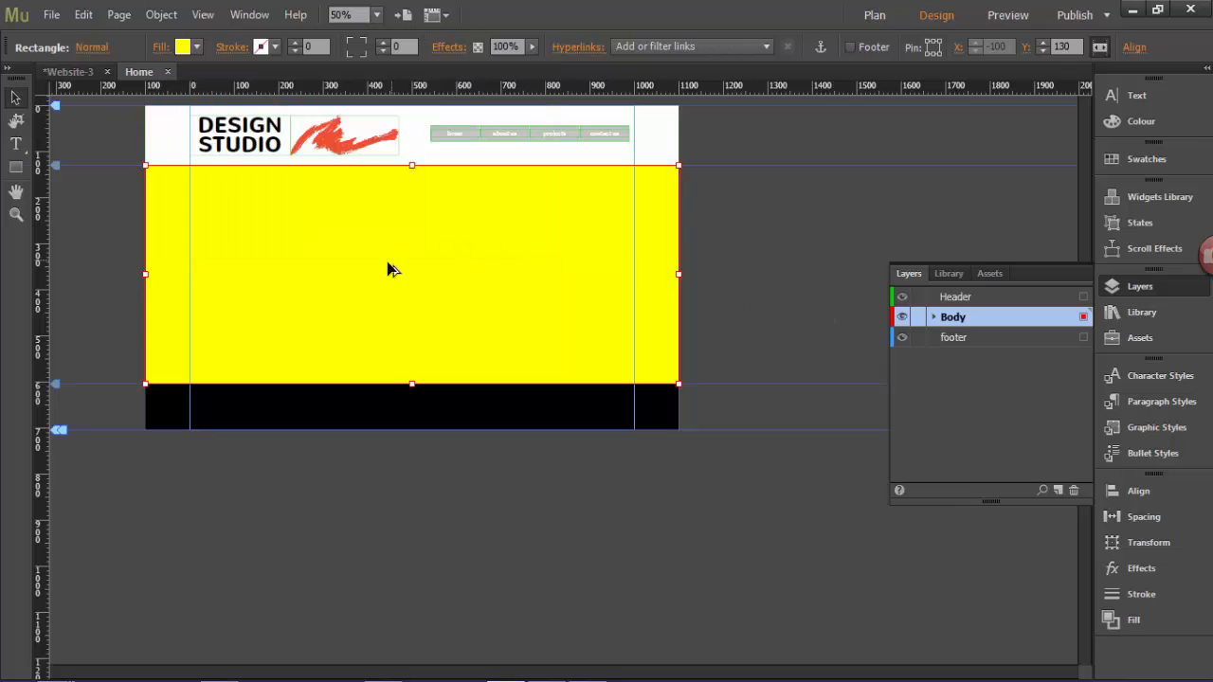
# Duplicate the yellow rectangle directly below itself and fill the copy with green 00FF00.
pyautogui.moveTo(357, 271); pyautogui.dragTo(373, 479)
pyautogui.click(196, 46)
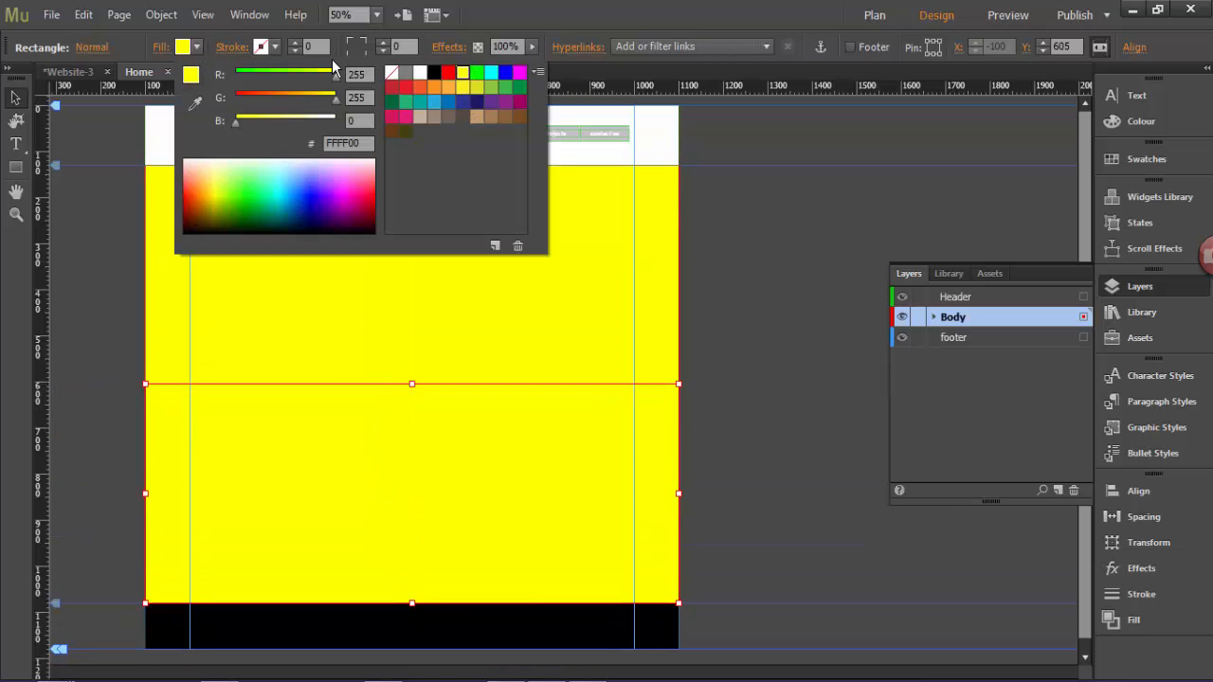
pyautogui.click(476, 73)
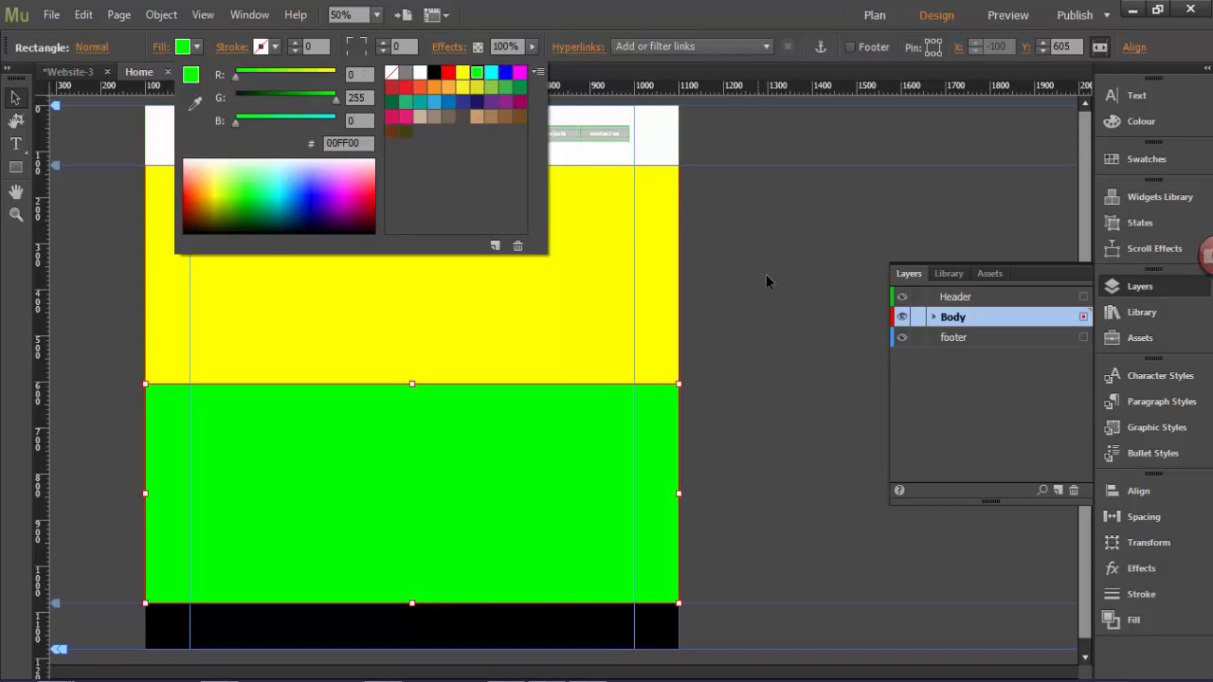
# Add two more copies of the rectangle below the green one, filling the third section magenta and the fourth light green.
pyautogui.scroll(-1, 764, 269)
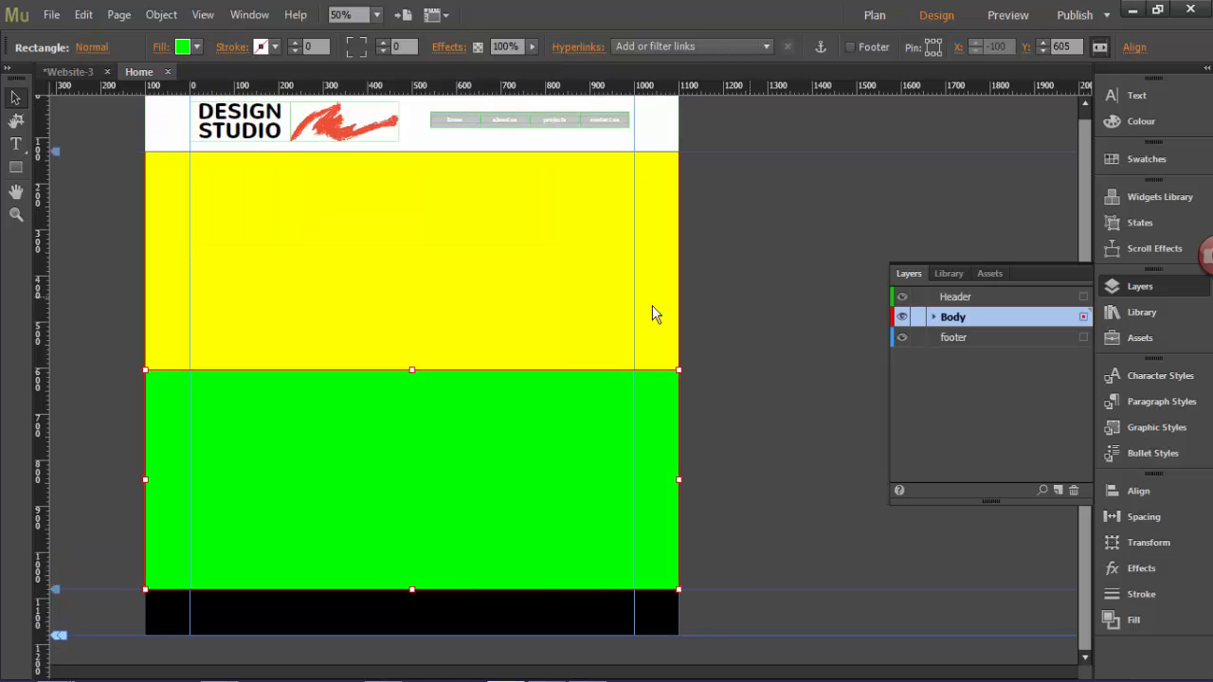
pyautogui.moveTo(335, 541); pyautogui.dragTo(388, 662)
pyautogui.click(196, 46)
pyautogui.click(519, 73)
pyautogui.click(196, 47)
pyautogui.click(483, 109)
# Expand the Body layer and rename the yellow rectangle as Home.
pyautogui.click(933, 316)
pyautogui.click(978, 339)
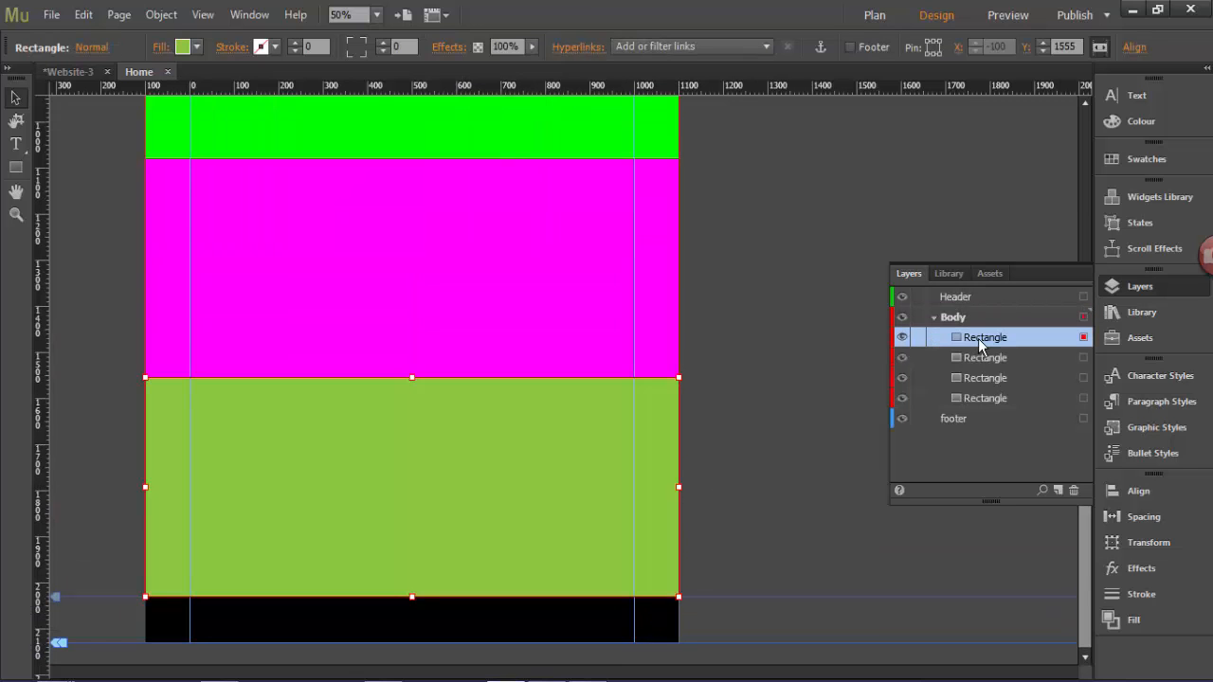
pyautogui.click(1083, 399)
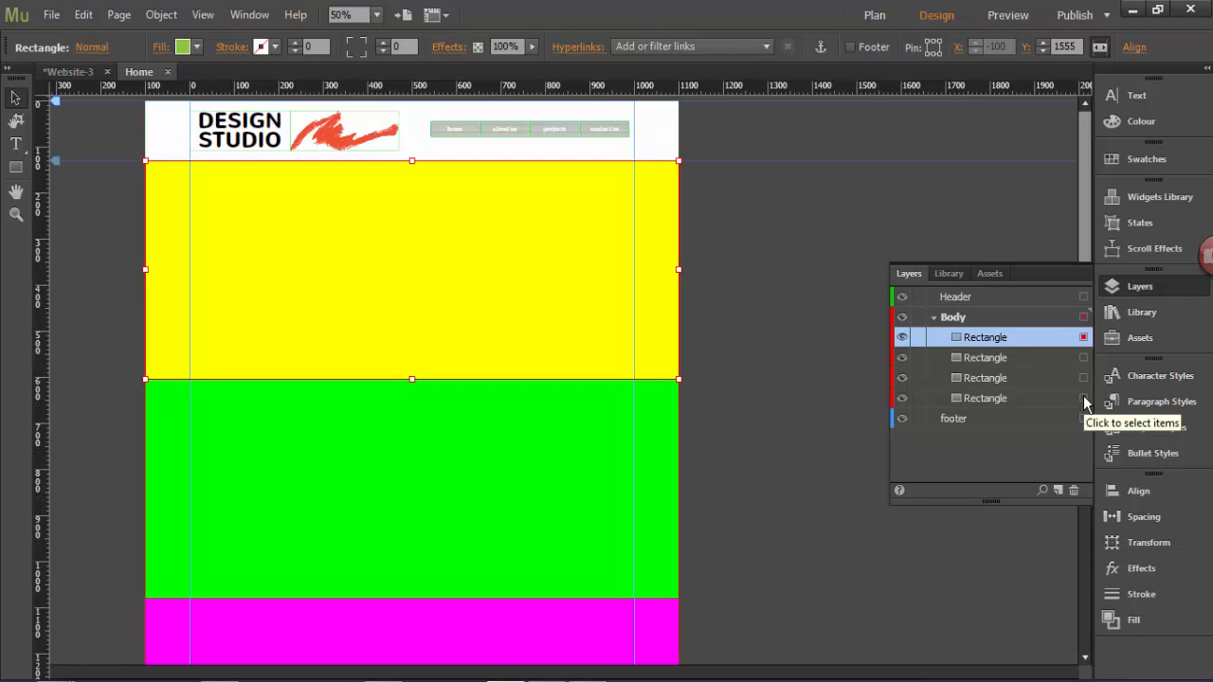
pyautogui.click(994, 403)
pyautogui.rightClick(995, 403)
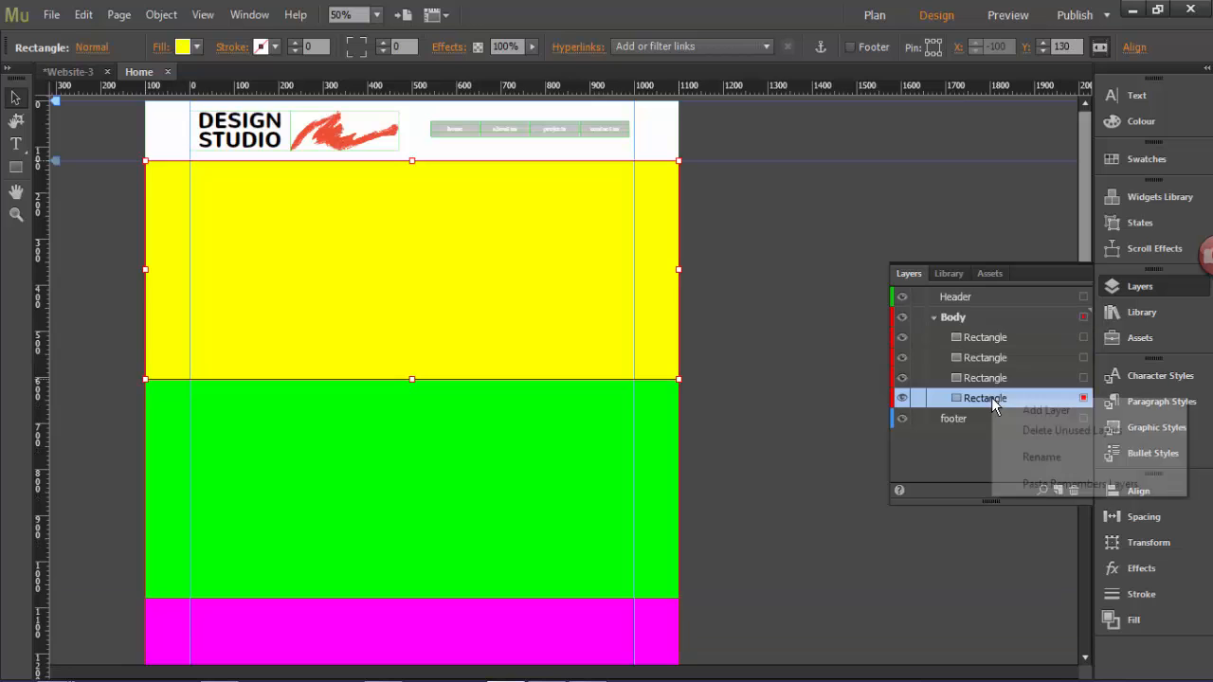
pyautogui.click(1051, 457)
pyautogui.write('Ho')
pyautogui.press('Return')
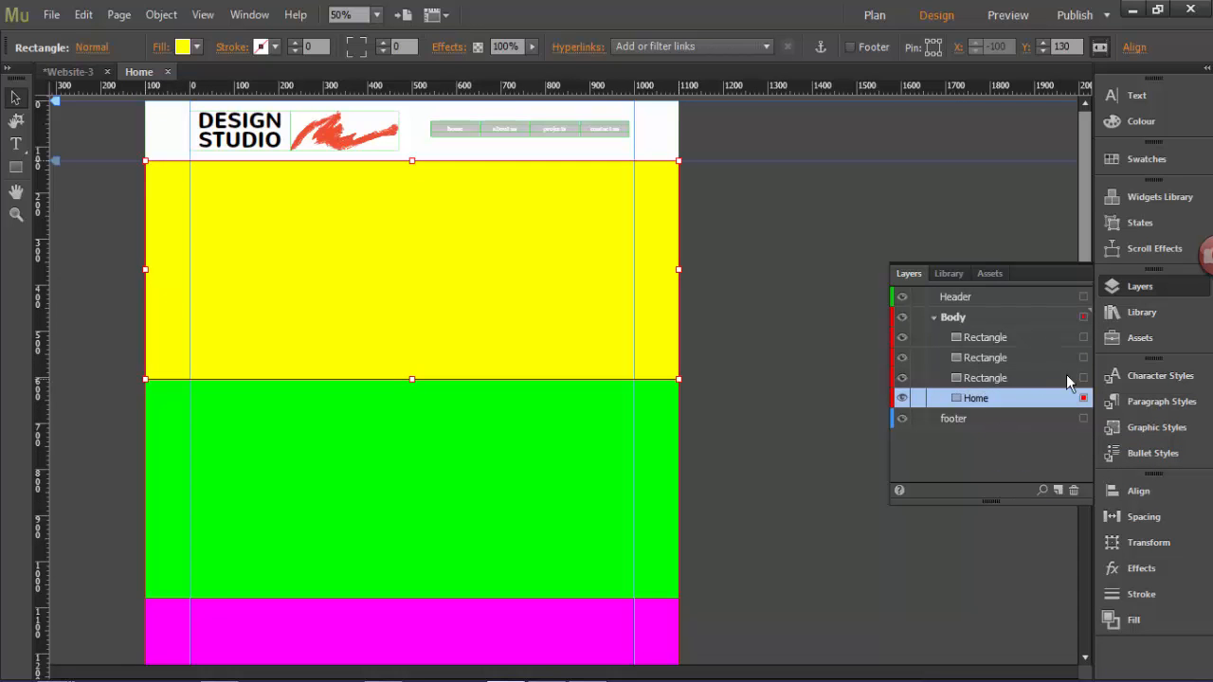
# Rename the Body layer's rectangle directly above Home as about.
pyautogui.click(1049, 380)
pyautogui.rightClick(1047, 384)
pyautogui.click(1089, 435)
pyautogui.write('about')
pyautogui.press('Return')
# Rename the Body layer's rectangle directly above about as projects.
pyautogui.click(1029, 358)
pyautogui.rightClick(1019, 360)
pyautogui.click(1082, 422)
pyautogui.write('projects')
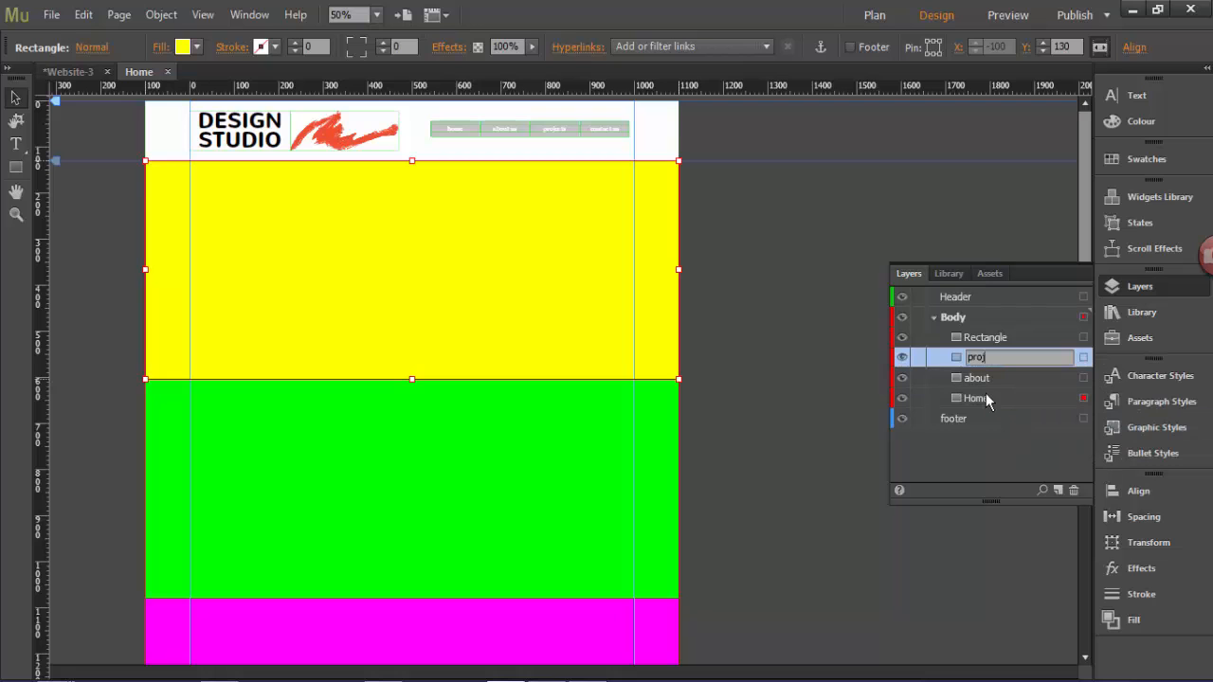
pyautogui.press('Return')
# Rename the topmost rectangle in the Body layer as contact.
pyautogui.click(983, 338)
pyautogui.rightClick(1012, 339)
pyautogui.click(1061, 396)
pyautogui.write('contact')
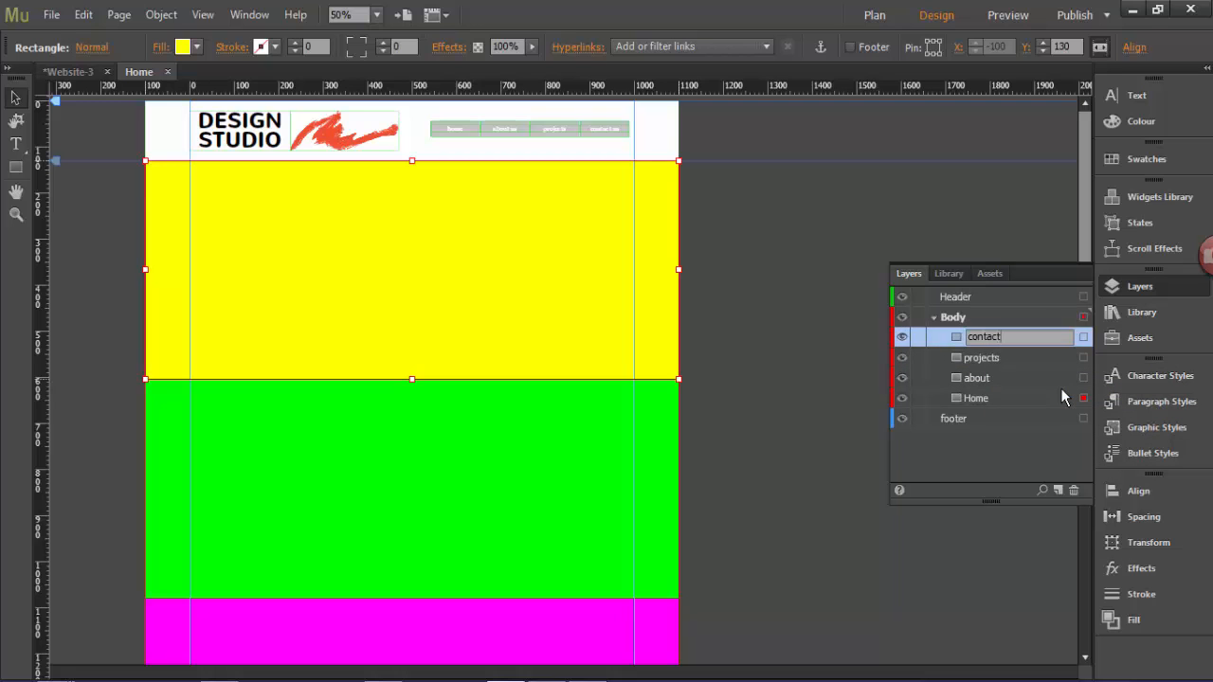
pyautogui.click(1061, 398)
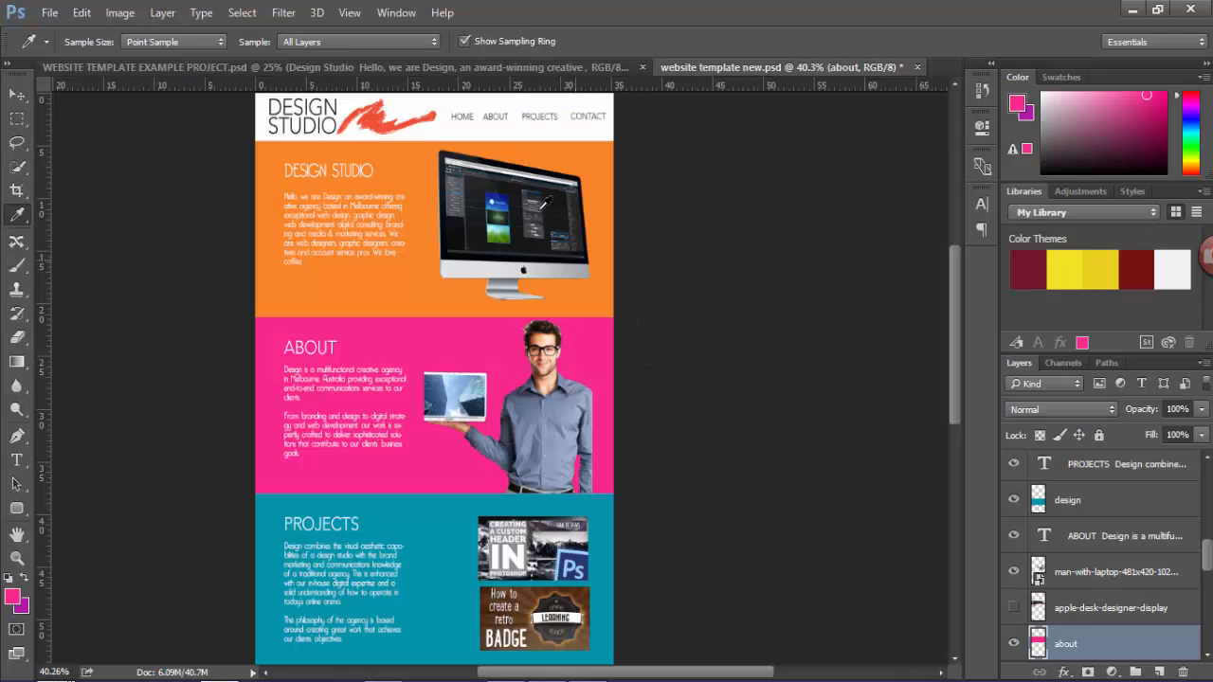
# Sample the orange home background in the Photoshop template and fill the Home rectangle in Muse with FA8329.
pyautogui.click(412, 159)
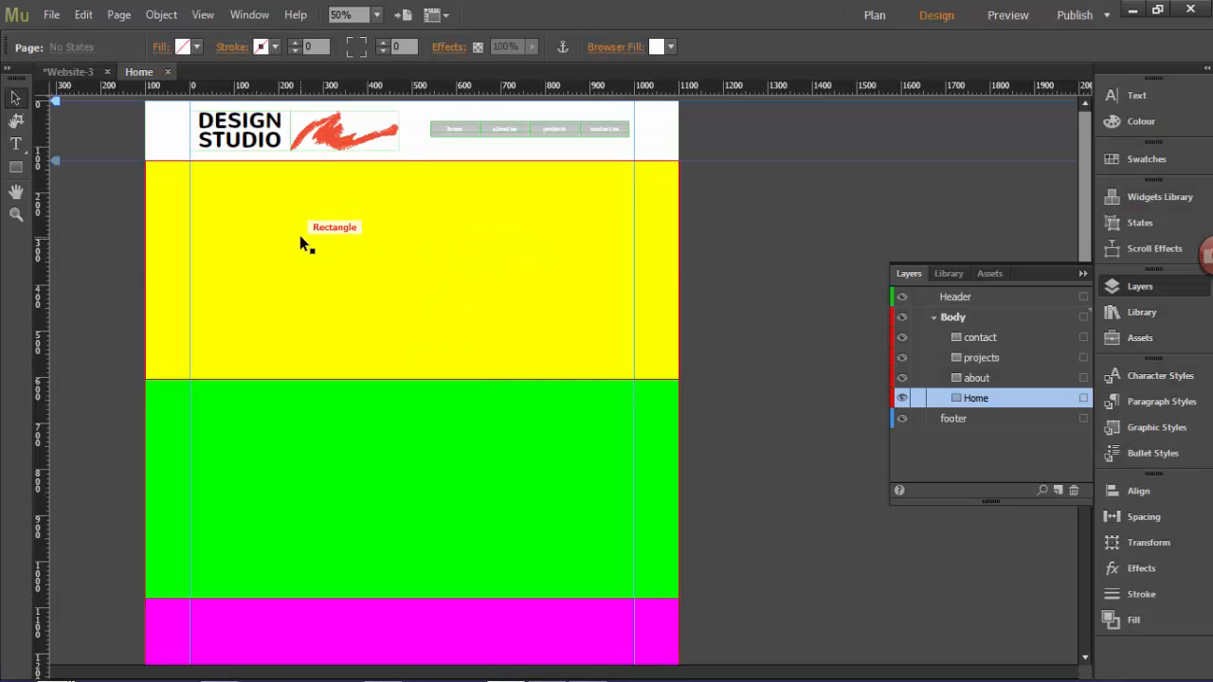
pyautogui.click(300, 237)
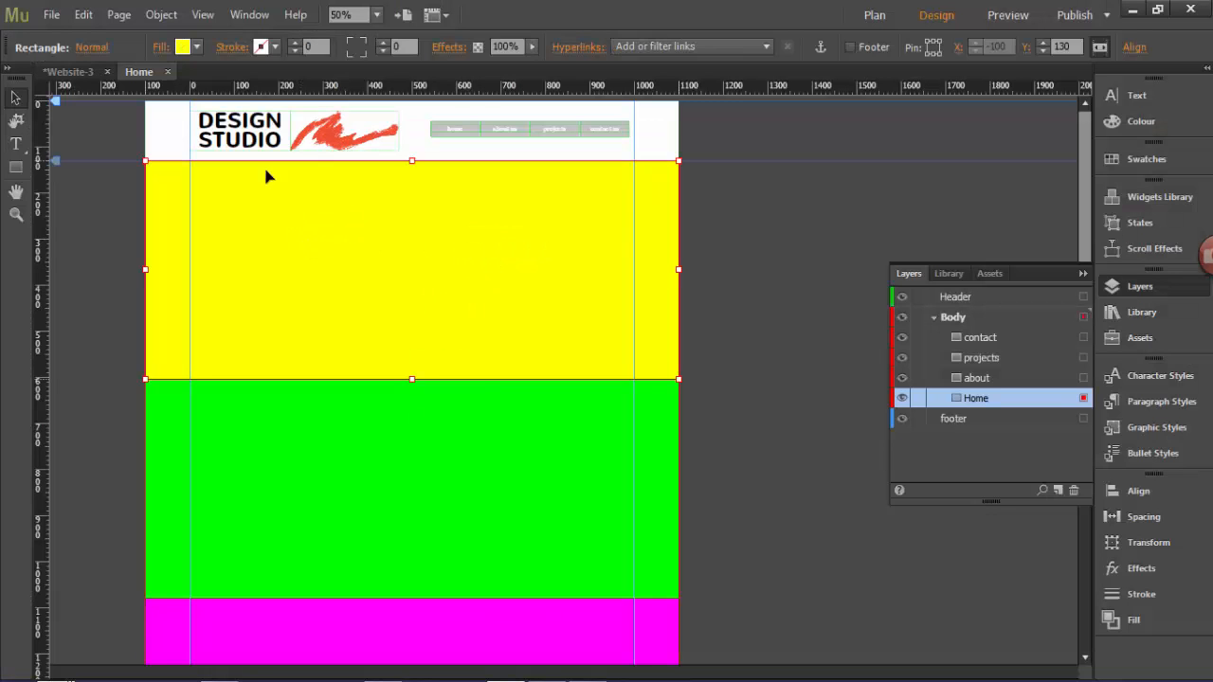
pyautogui.click(183, 47)
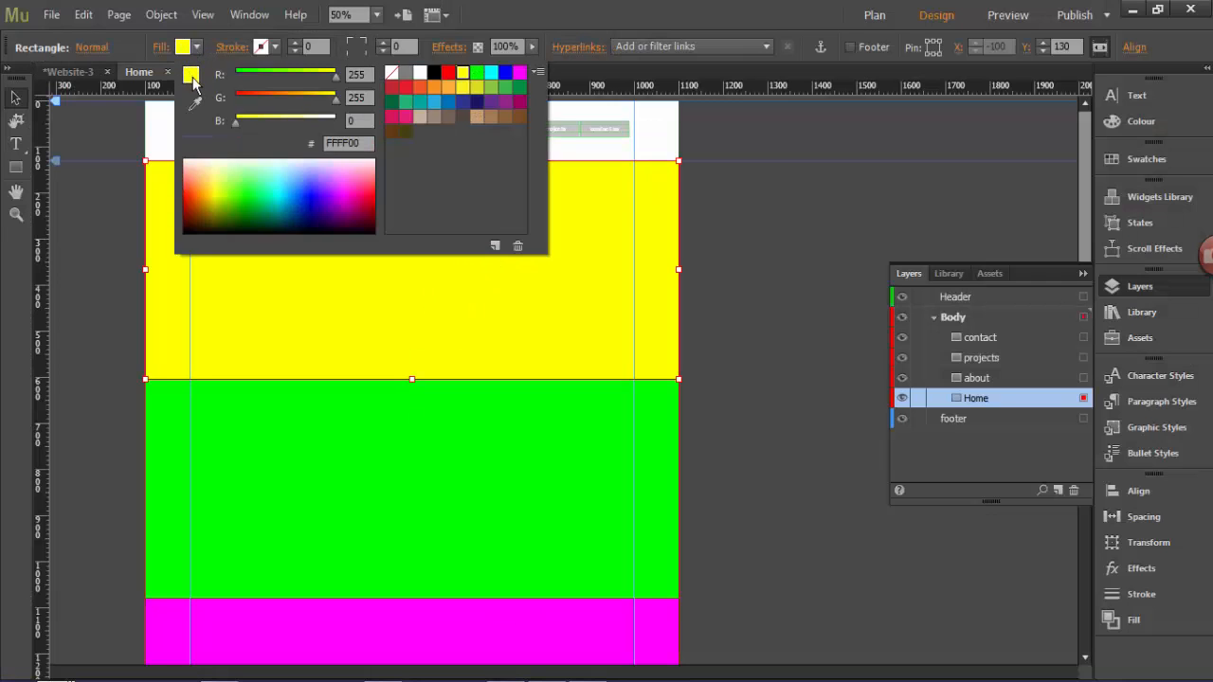
pyautogui.click(322, 147)
pyautogui.write('DED')
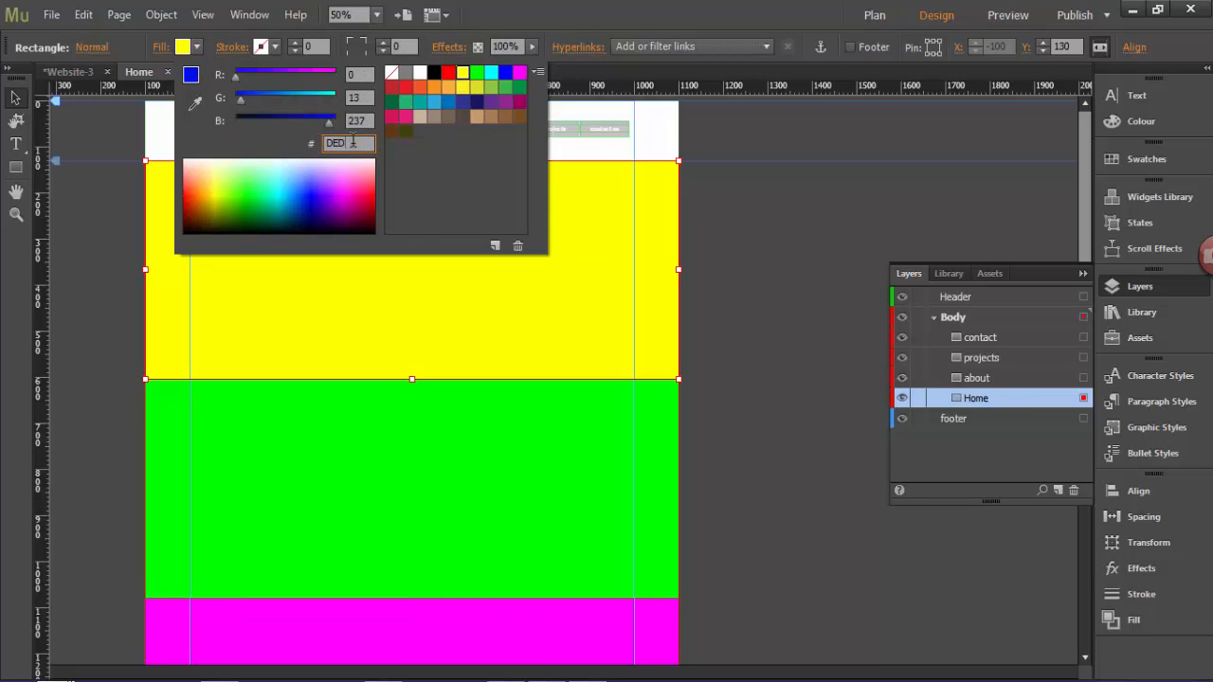
pyautogui.write('FA8329')
pyautogui.click(759, 216)
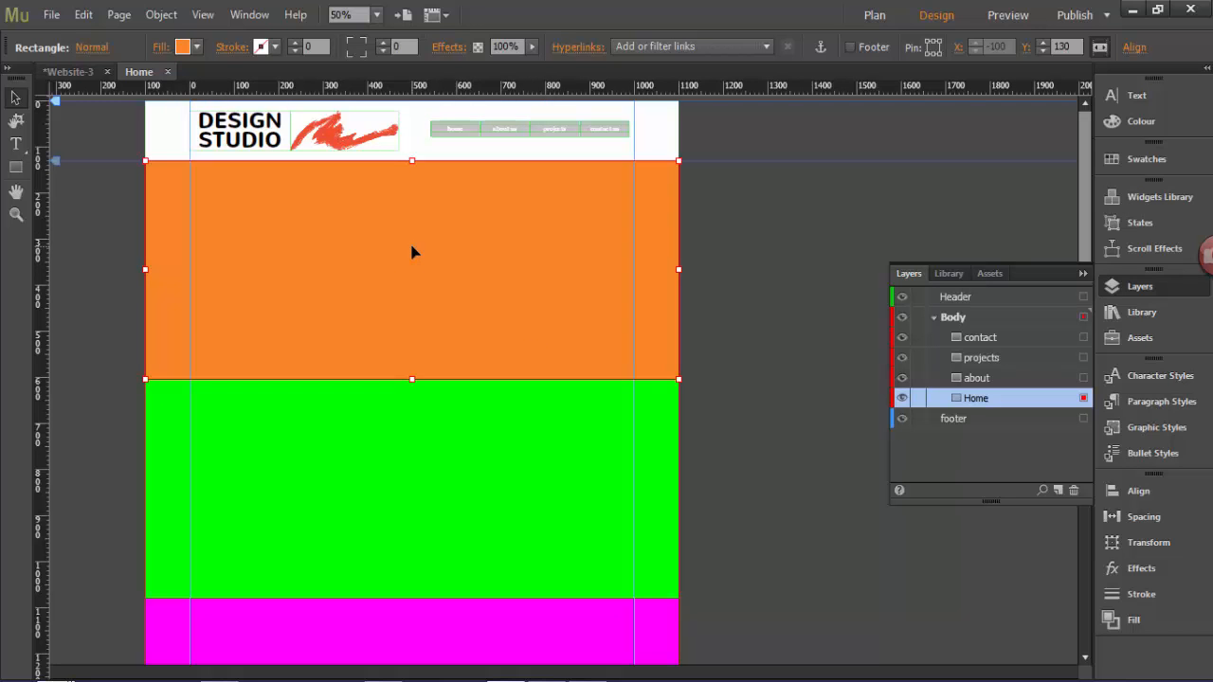
# Copy the Design Studio text block from the Photoshop template and paste it into a new text frame in Muse's orange Home section.
pyautogui.click(220, 680)
pyautogui.press('t')
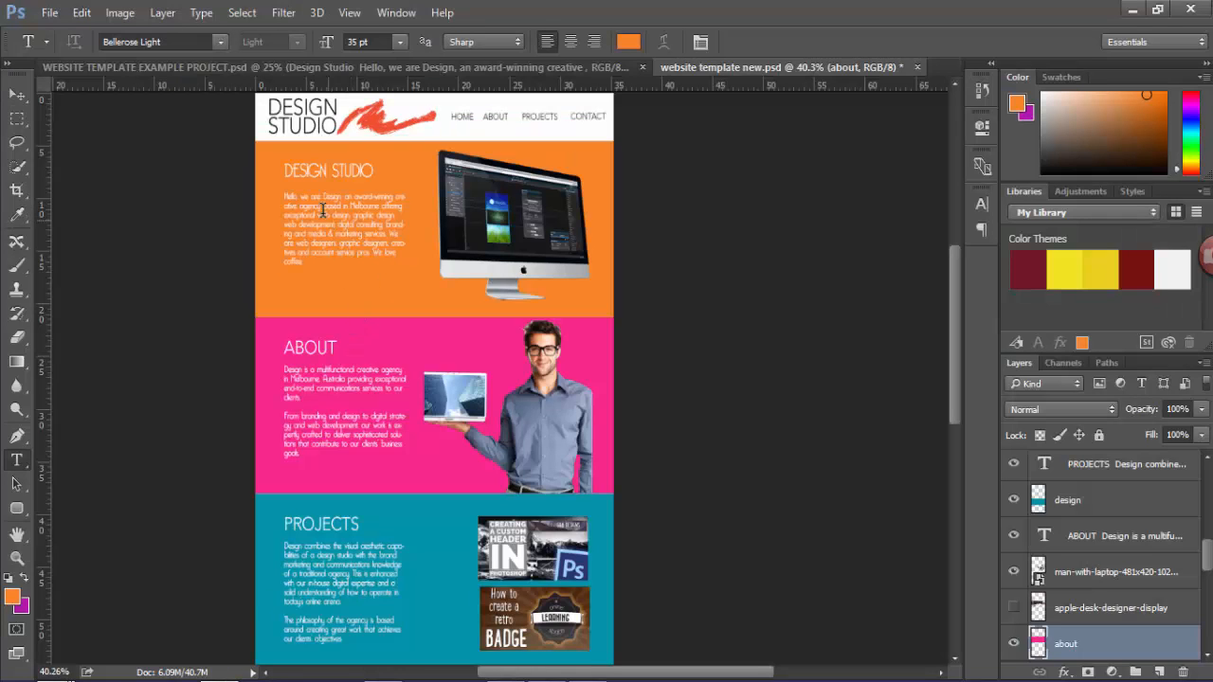
pyautogui.click(324, 210)
pyautogui.moveTo(332, 265); pyautogui.dragTo(263, 167)
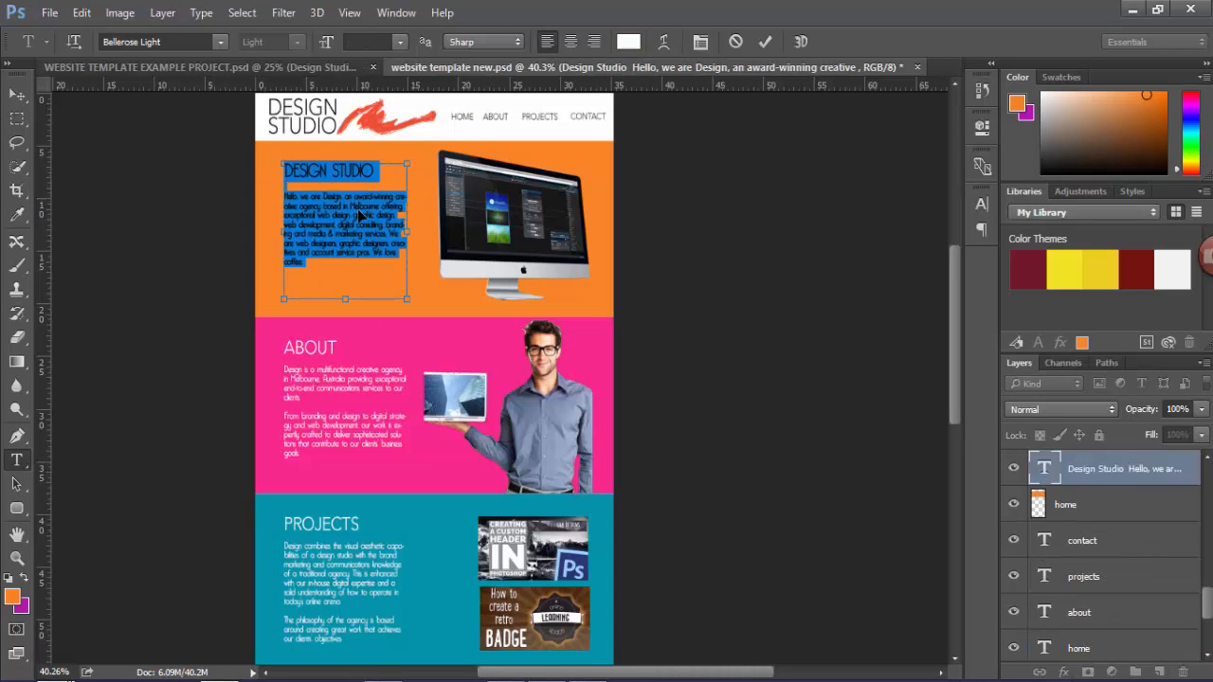
pyautogui.click(477, 680)
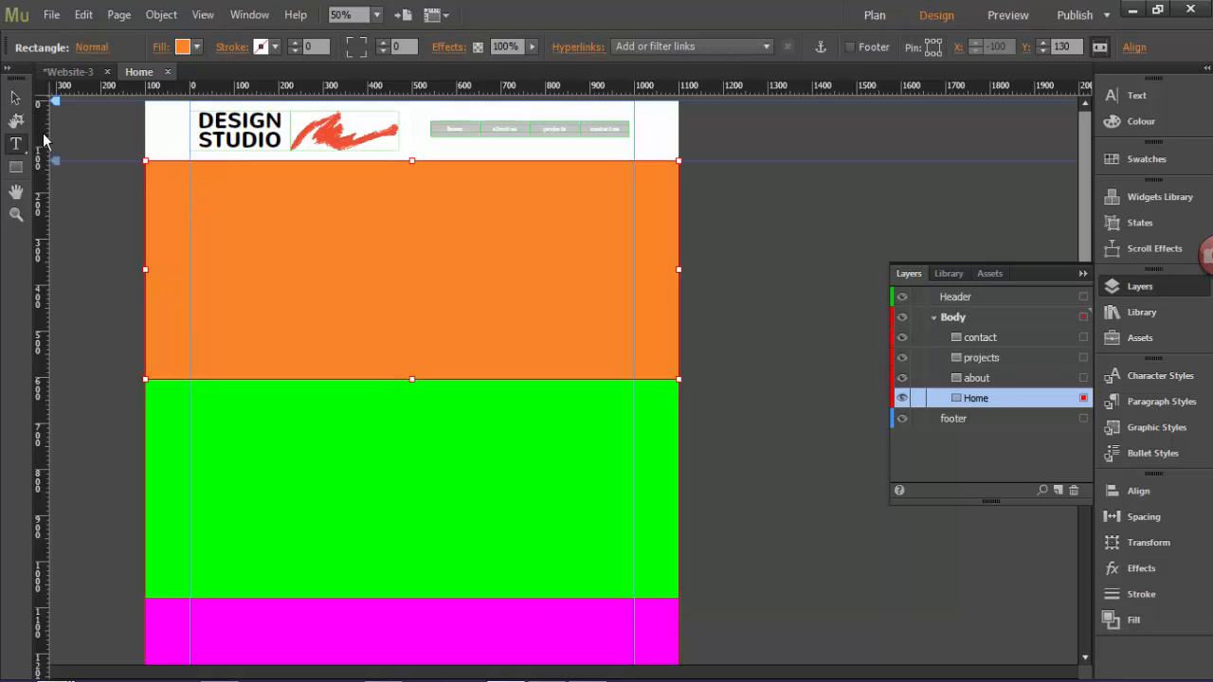
pyautogui.moveTo(189, 172); pyautogui.dragTo(445, 353)
pyautogui.hotkey('ctrl', 'v')
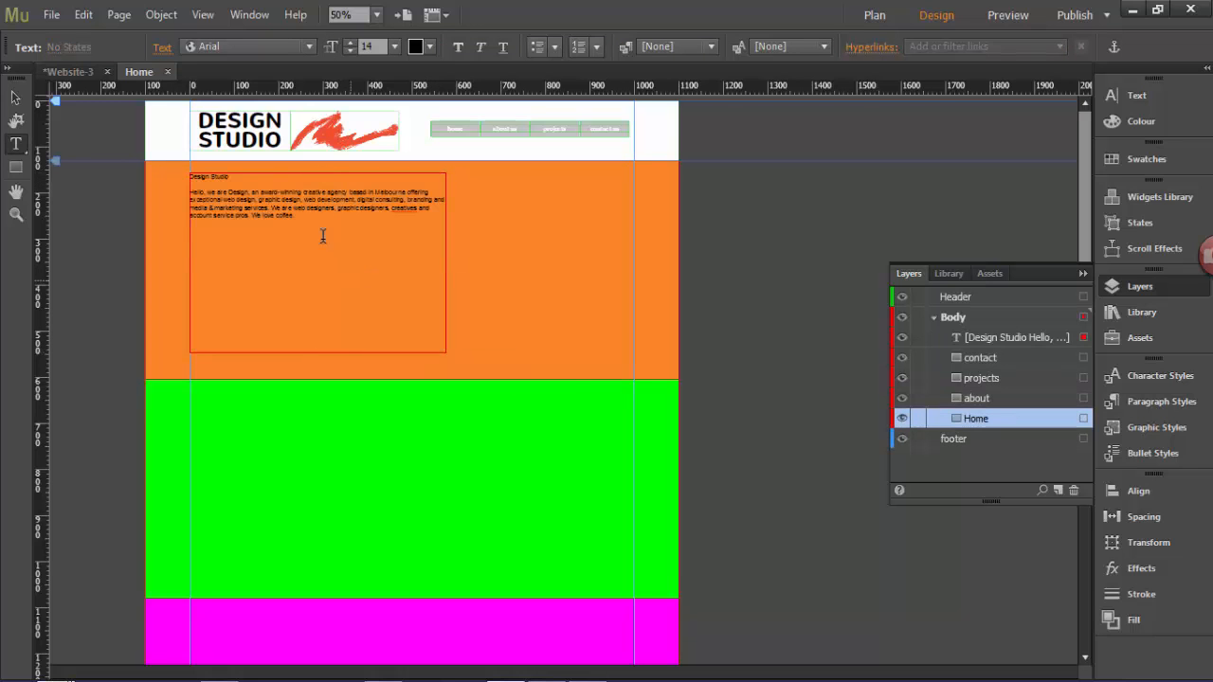
# Set the body paragraph below the Design Studio heading in Pompiere at size 20.
pyautogui.moveTo(316, 216); pyautogui.dragTo(172, 192)
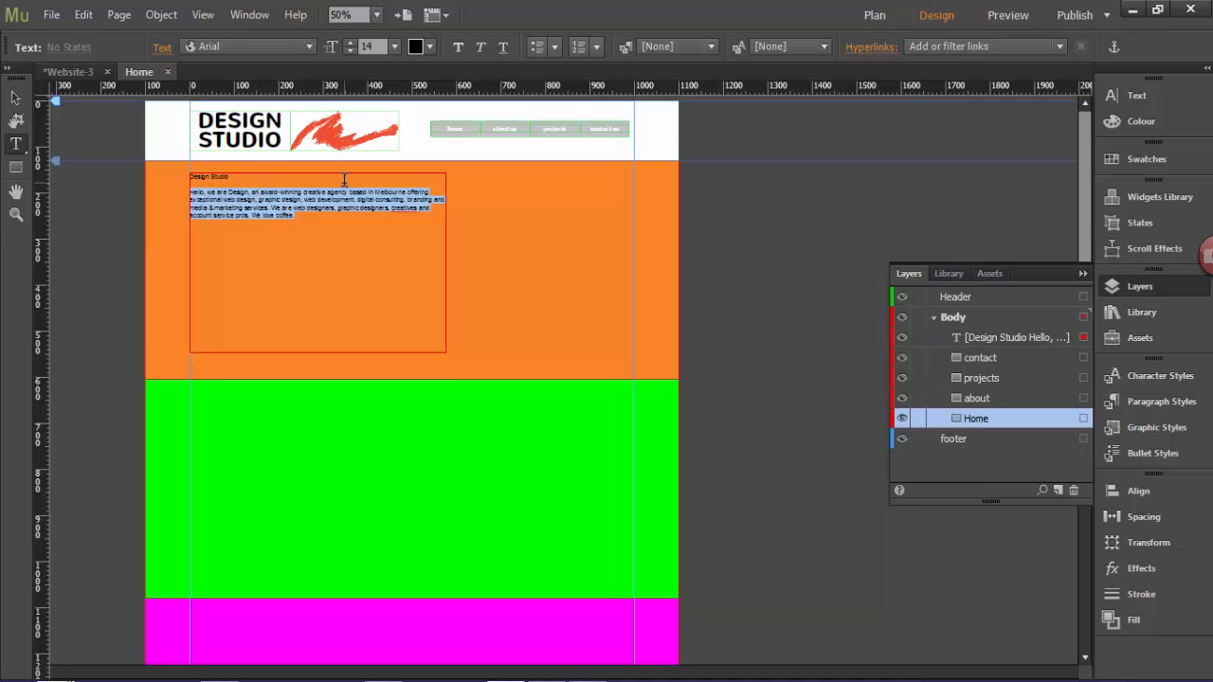
pyautogui.click(309, 47)
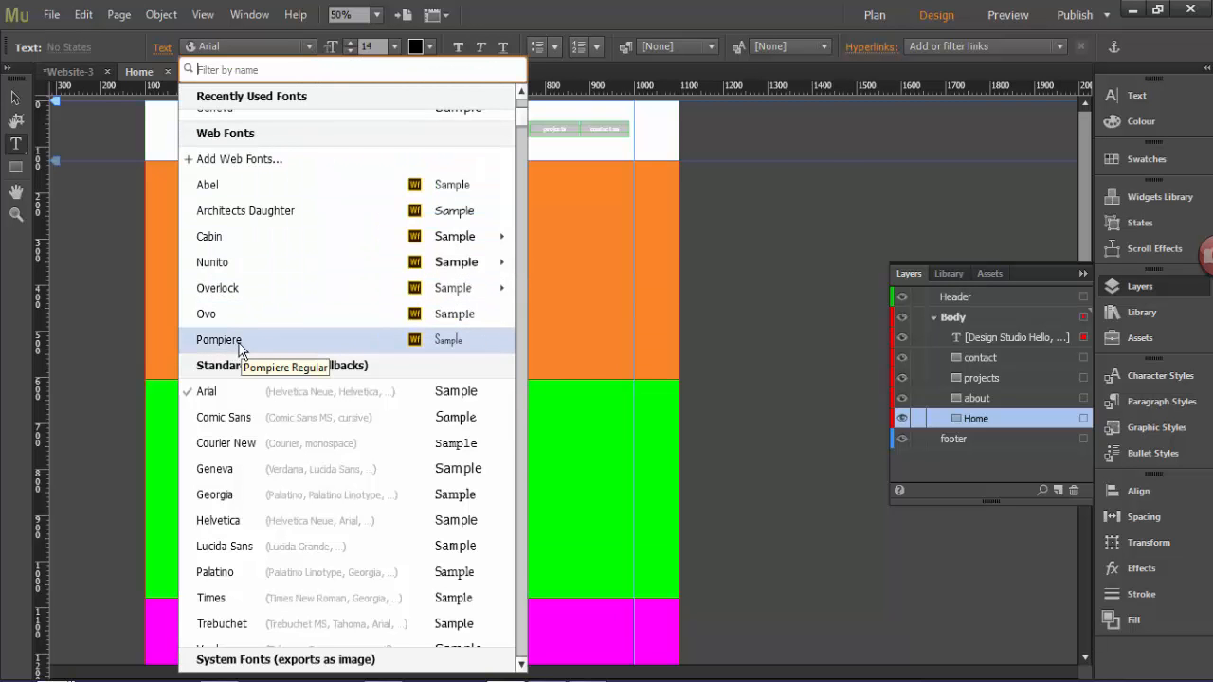
pyautogui.click(247, 342)
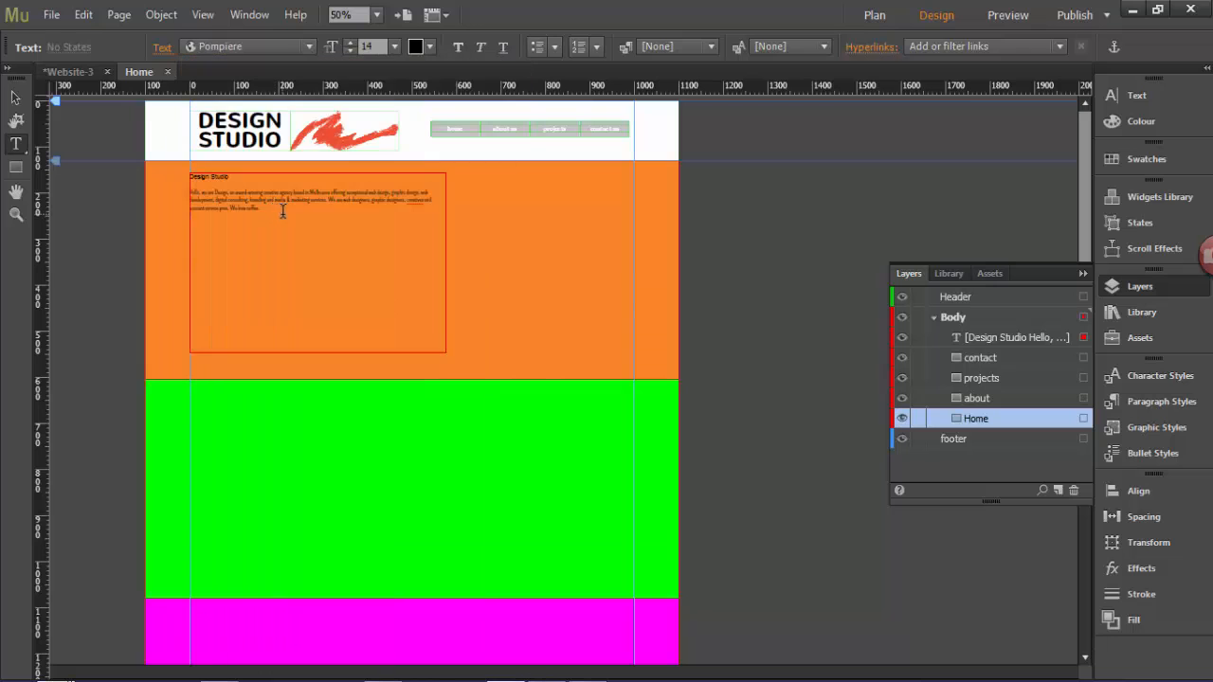
pyautogui.click(350, 41)
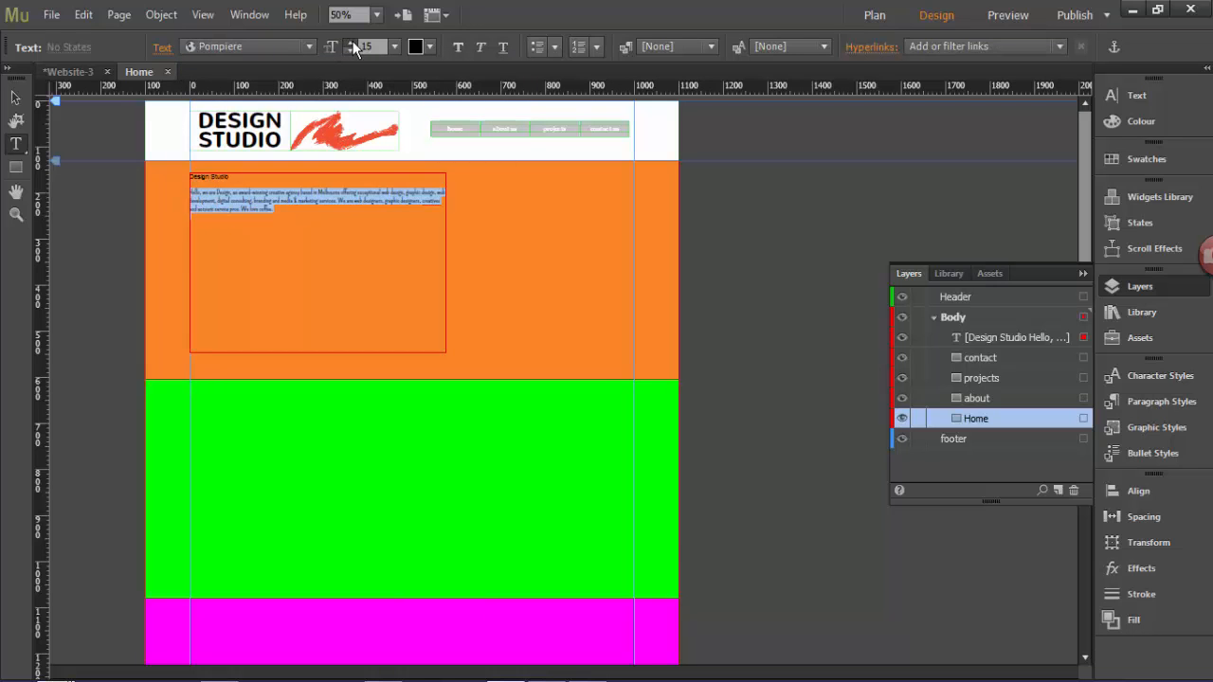
pyautogui.click(350, 42)
pyautogui.click(341, 301)
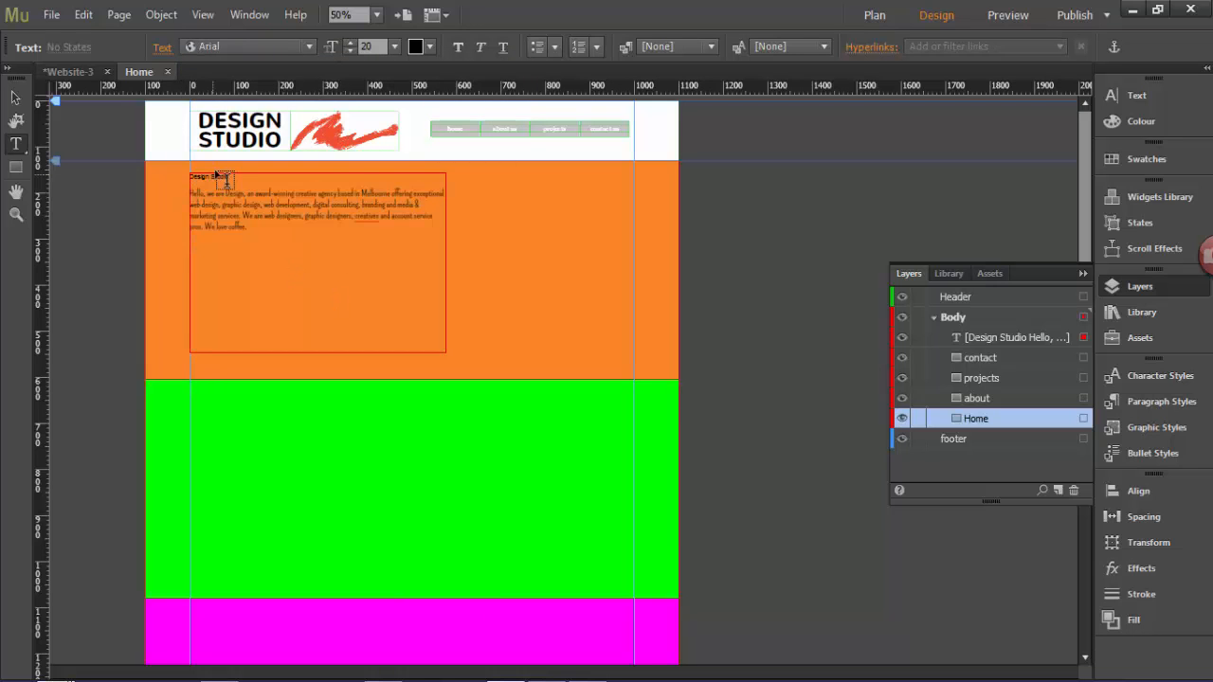
# Create a paragraph style from the body paragraph and name it main body text.
pyautogui.moveTo(264, 229); pyautogui.dragTo(180, 196)
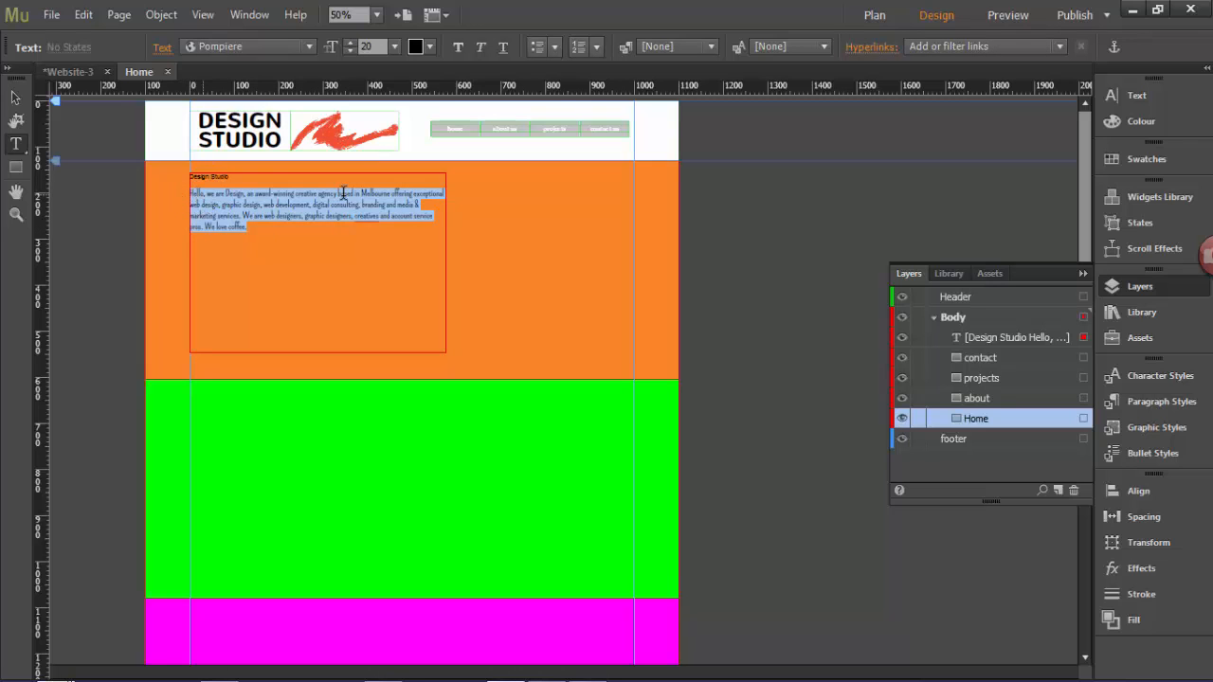
pyautogui.click(1157, 401)
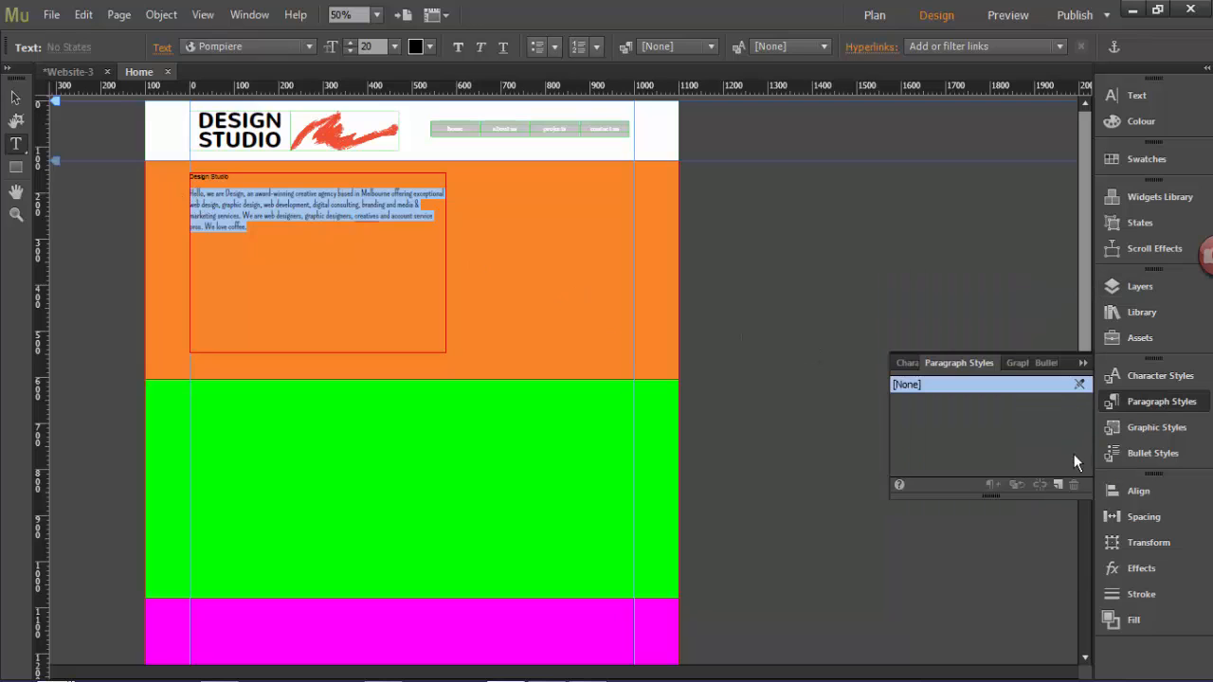
pyautogui.click(1058, 485)
pyautogui.click(939, 403)
pyautogui.rightClick(939, 403)
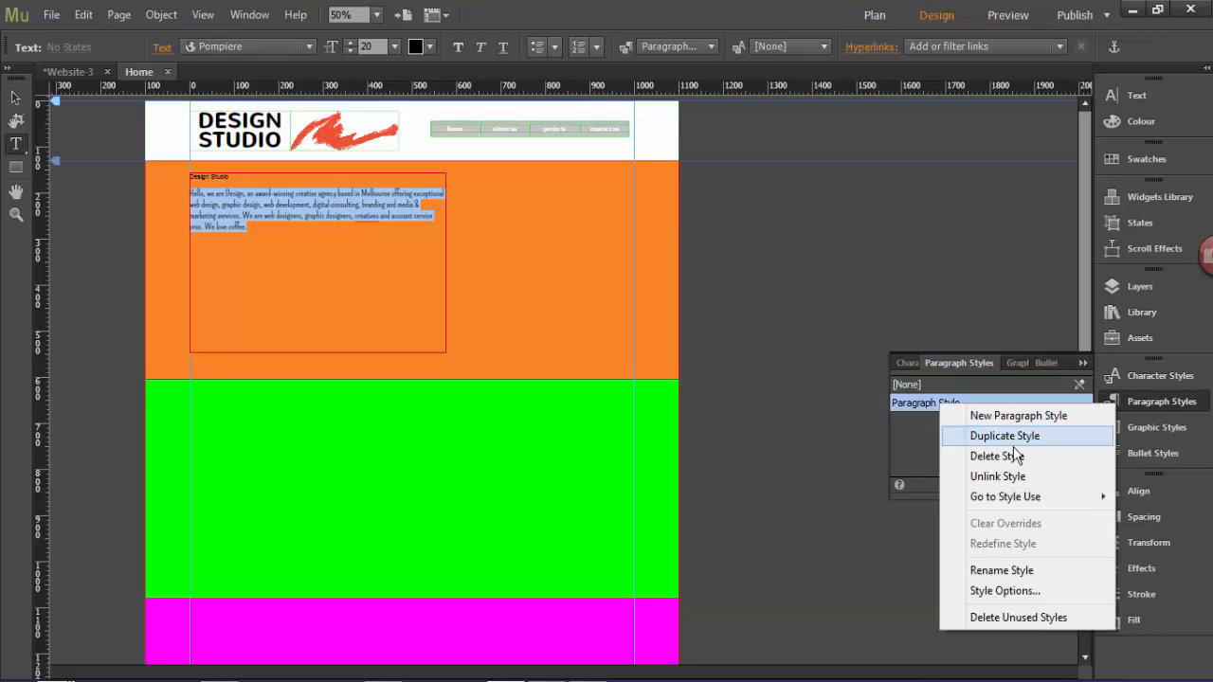
pyautogui.click(1023, 570)
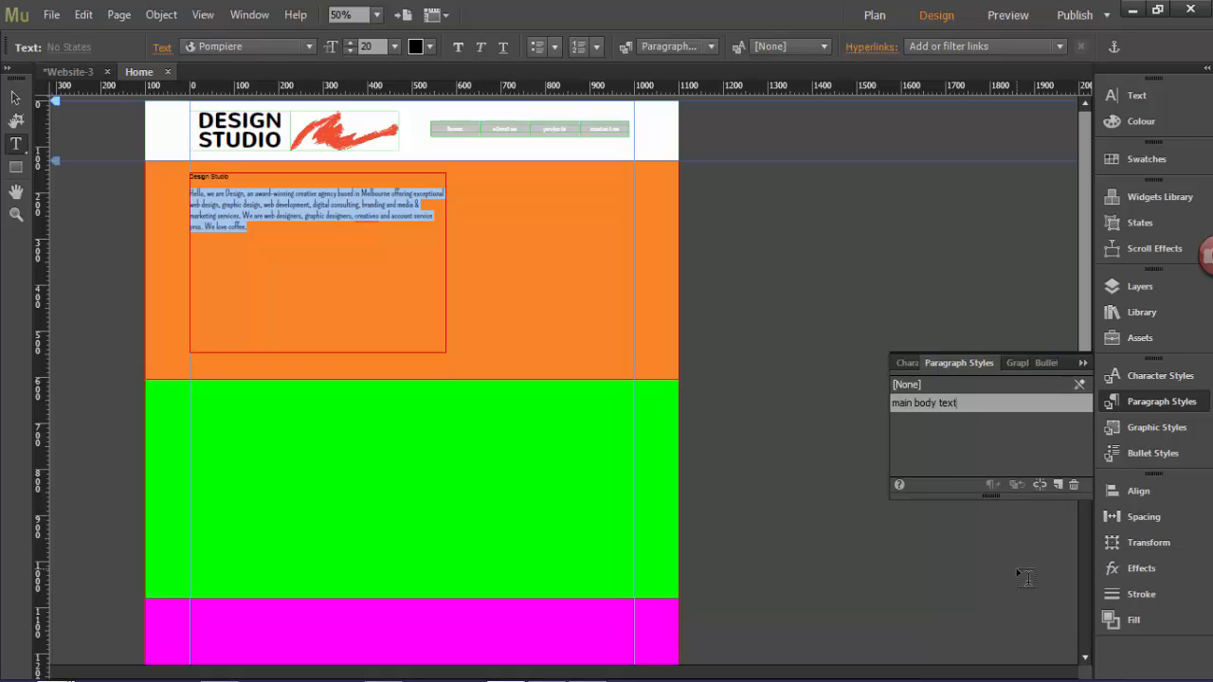
pyautogui.press('Return')
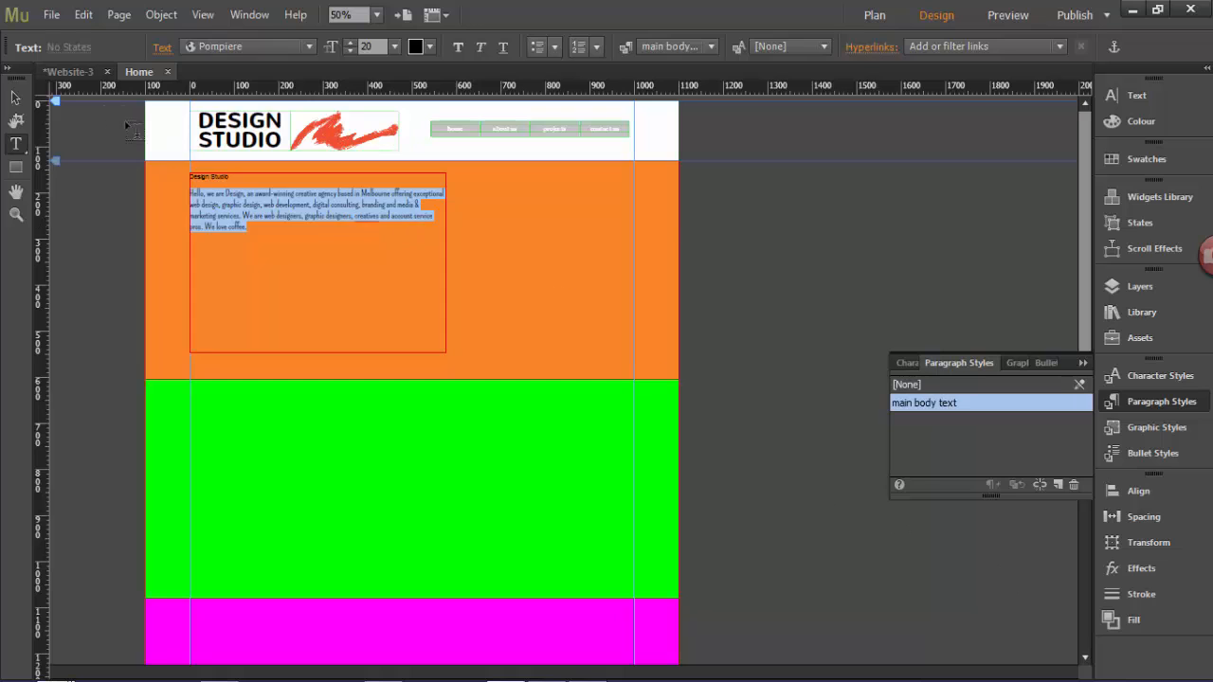
# Narrow the text frame to the logo's right edge and set its Design Studio heading in Pompiere.
pyautogui.press('Escape')
pyautogui.moveTo(443, 263); pyautogui.dragTo(398, 263)
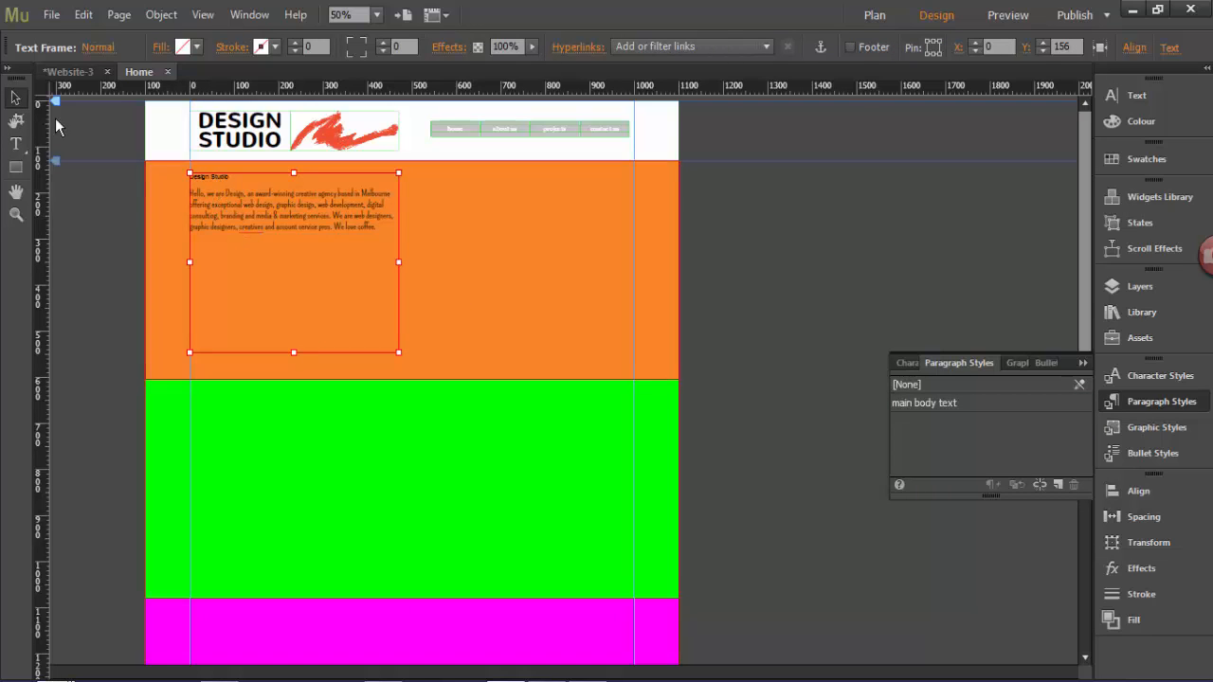
pyautogui.doubleClick(219, 176)
pyautogui.moveTo(206, 179); pyautogui.dragTo(184, 179)
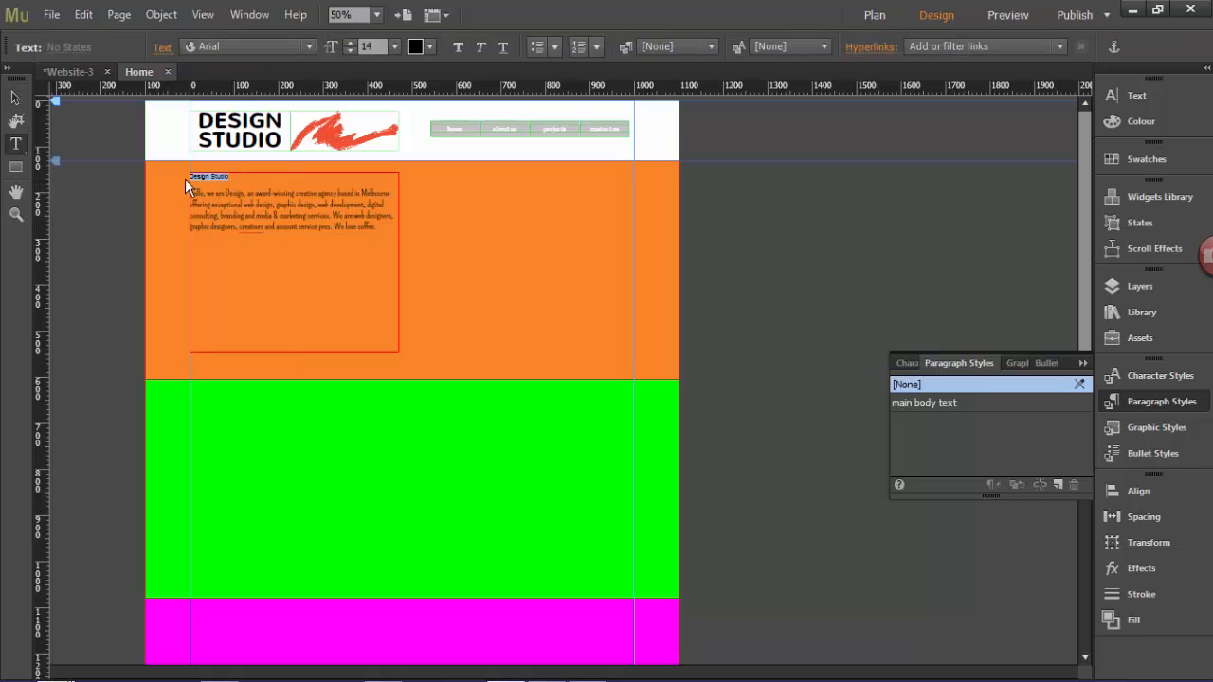
pyautogui.click(310, 47)
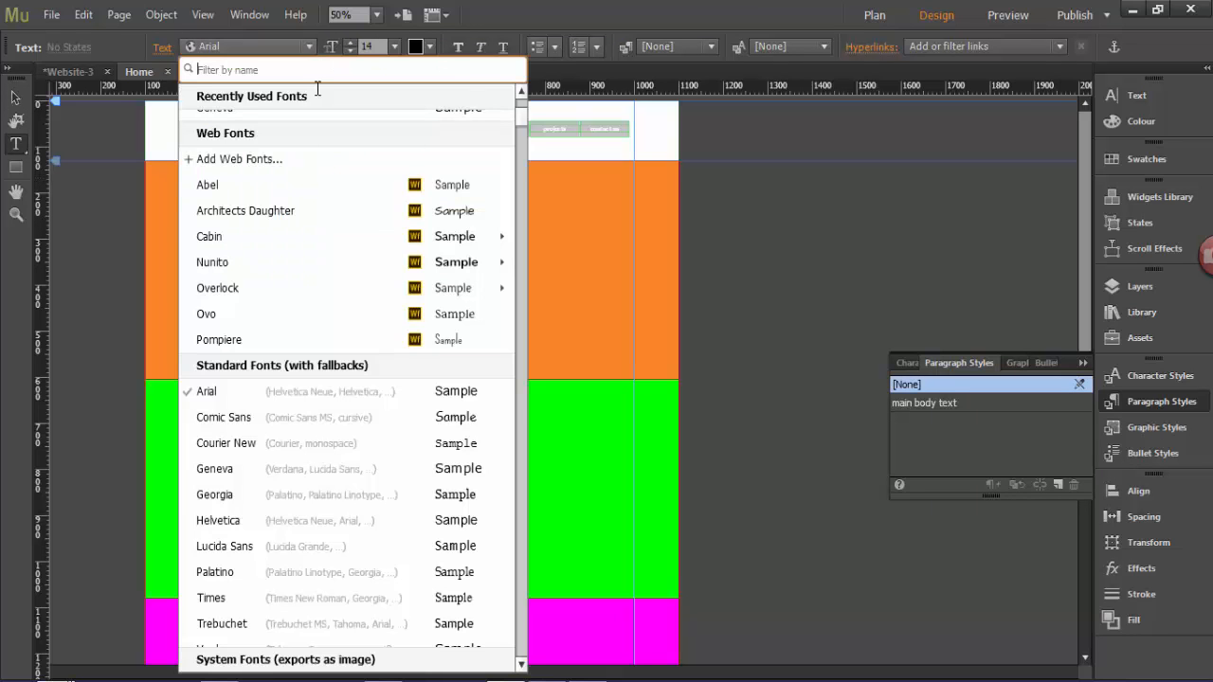
pyautogui.click(341, 336)
# Enlarge the Design Studio heading to size 80 and convert it to all uppercase.
pyautogui.click(350, 43)
pyautogui.click(349, 43)
pyautogui.click(349, 43)
pyautogui.moveTo(350, 43); pyautogui.dragTo(351, 43)
pyautogui.click(350, 43)
pyautogui.click(351, 43)
pyautogui.click(350, 43)
pyautogui.click(350, 43)
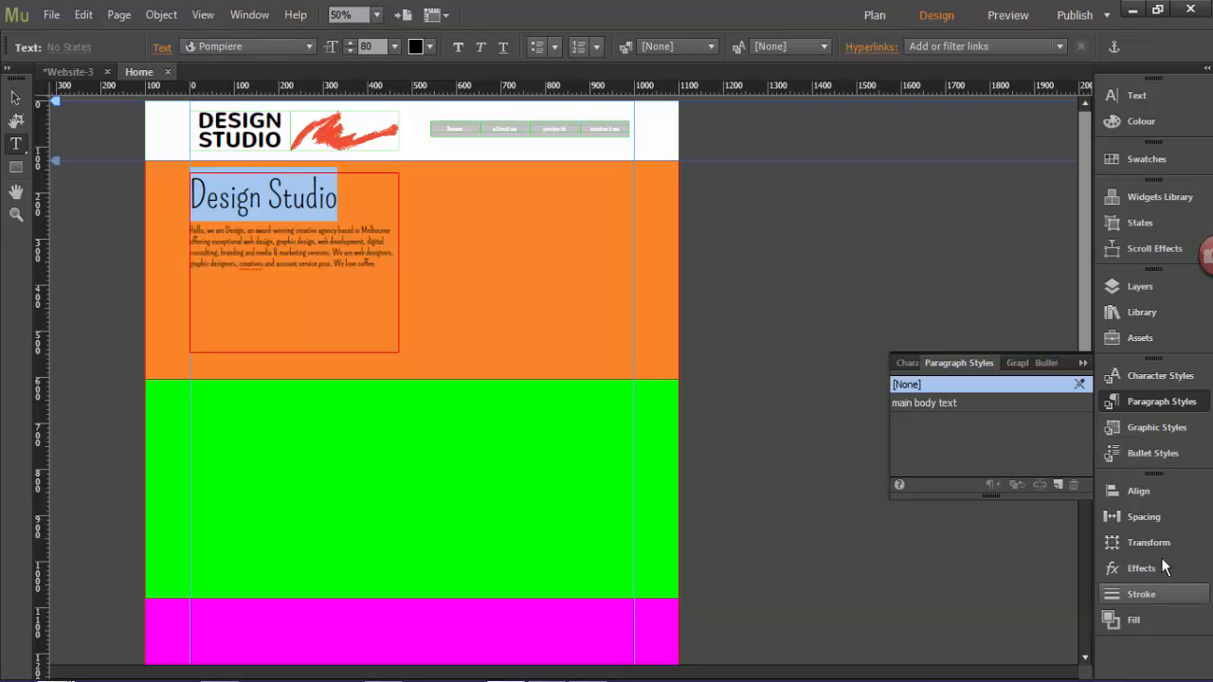
pyautogui.click(1127, 98)
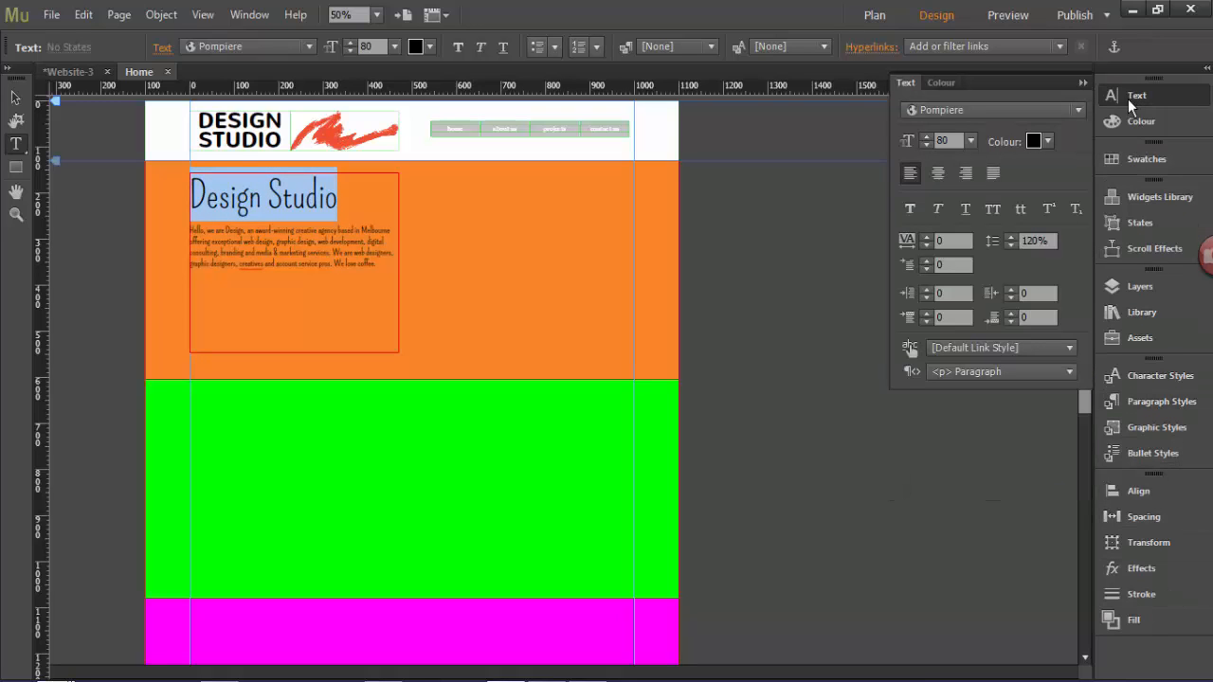
pyautogui.click(990, 210)
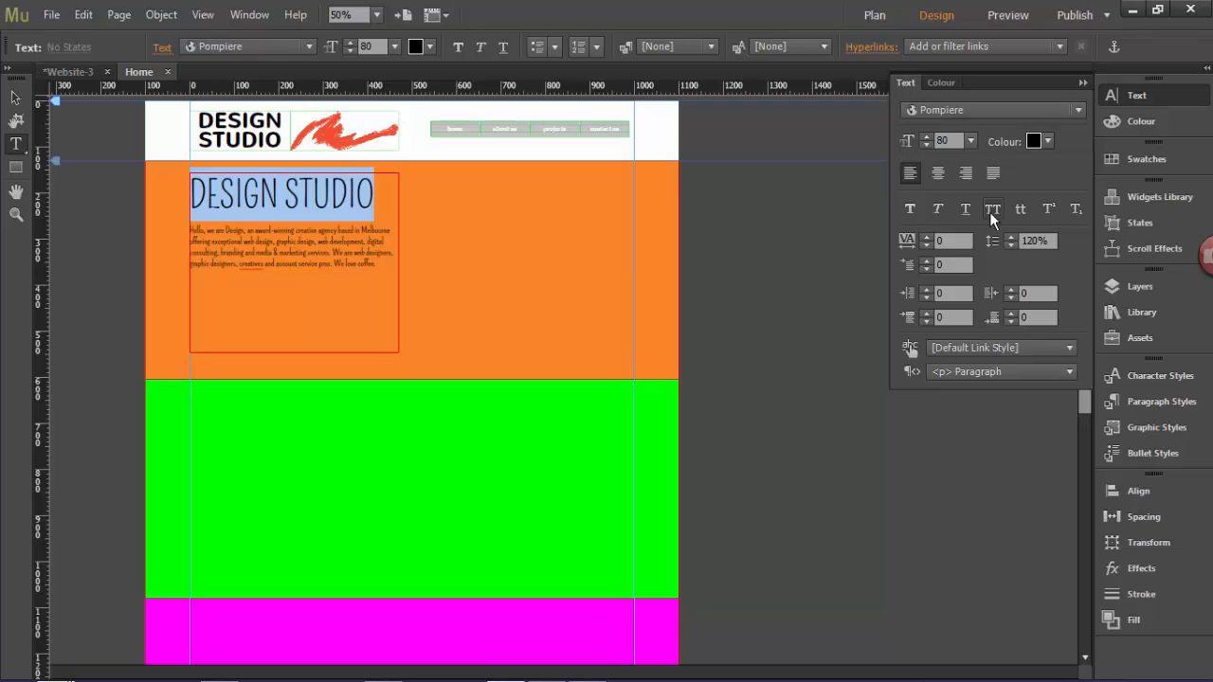
pyautogui.press('Escape')
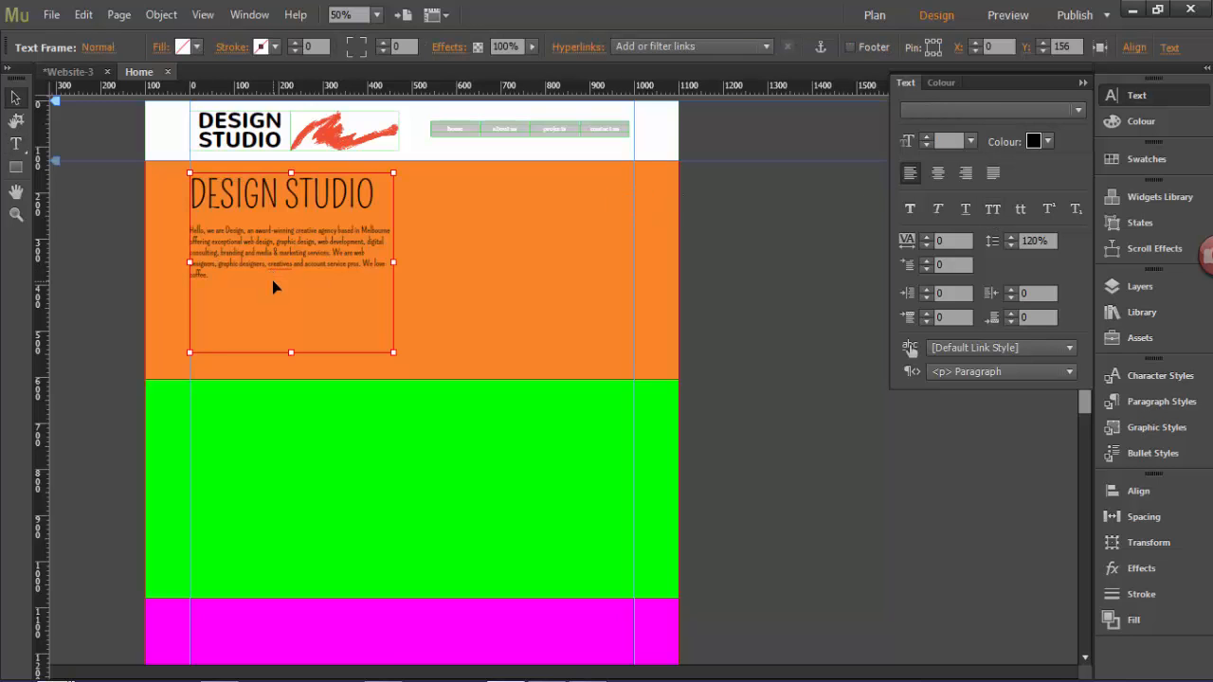
# Left-align all the text in the Design Studio text frame.
pyautogui.doubleClick(272, 287)
pyautogui.moveTo(231, 279); pyautogui.dragTo(172, 184)
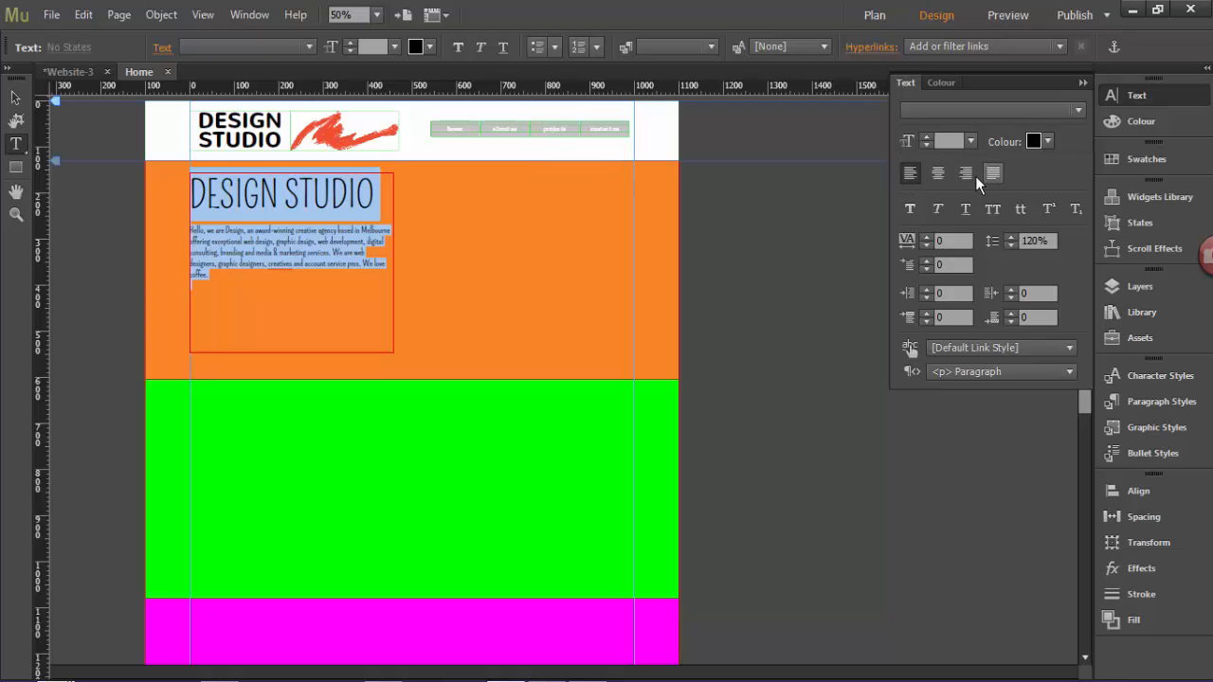
pyautogui.click(910, 174)
pyautogui.click(15, 98)
pyautogui.click(316, 277)
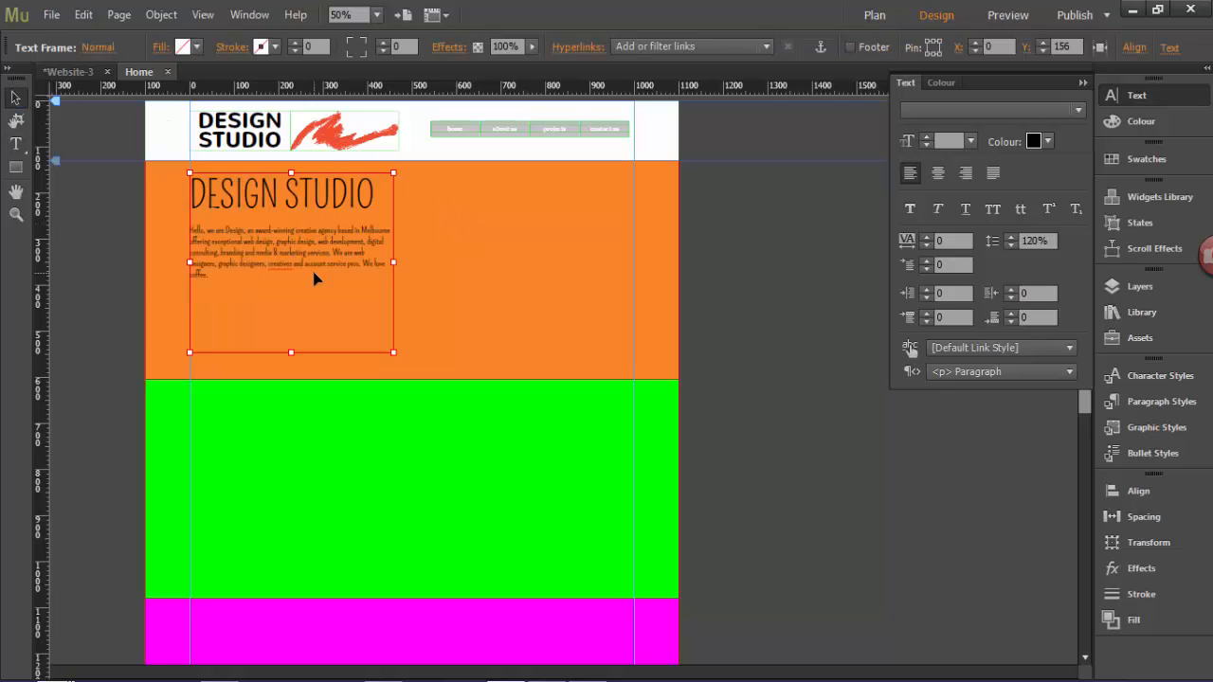
# Place main image.png in the Home section beside the text frame, at X 492, Y 156.
pyautogui.click(184, 224)
pyautogui.hotkey('alt', 'Tab')
pyautogui.moveTo(1001, 327); pyautogui.dragTo(638, 348)
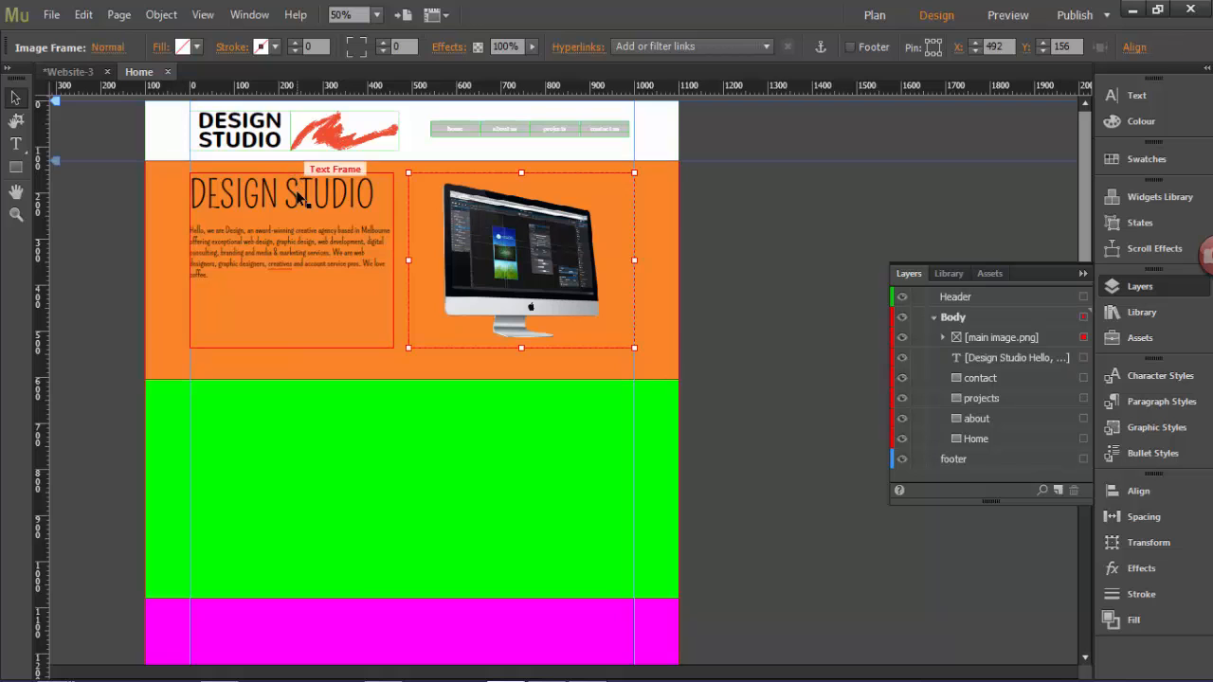
pyautogui.click(298, 196)
pyautogui.moveTo(290, 172); pyautogui.dragTo(294, 181)
pyautogui.click(522, 172)
pyautogui.moveTo(521, 172); pyautogui.dragTo(523, 174)
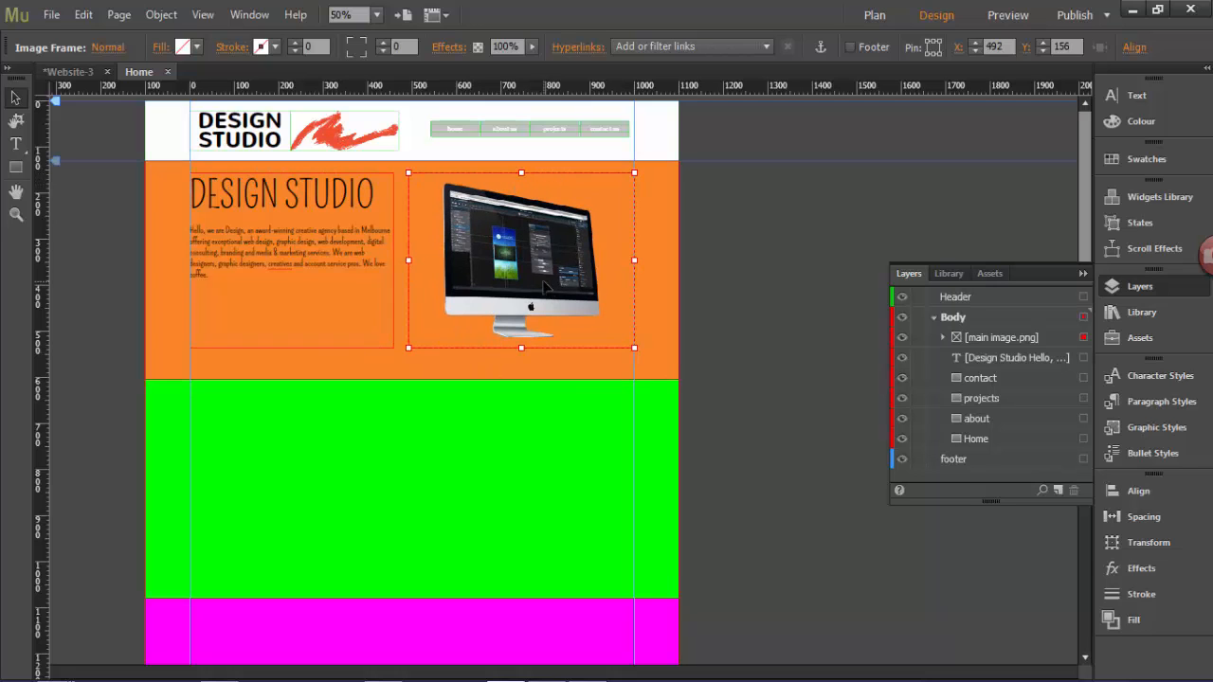
pyautogui.click(1134, 47)
pyautogui.scroll(-3, 680, 273)
pyautogui.scroll(-1, 754, 227)
pyautogui.scroll(2, 752, 224)
# Create a paragraph style from the DESIGN STUDIO heading and name it heading style text.
pyautogui.click(282, 138)
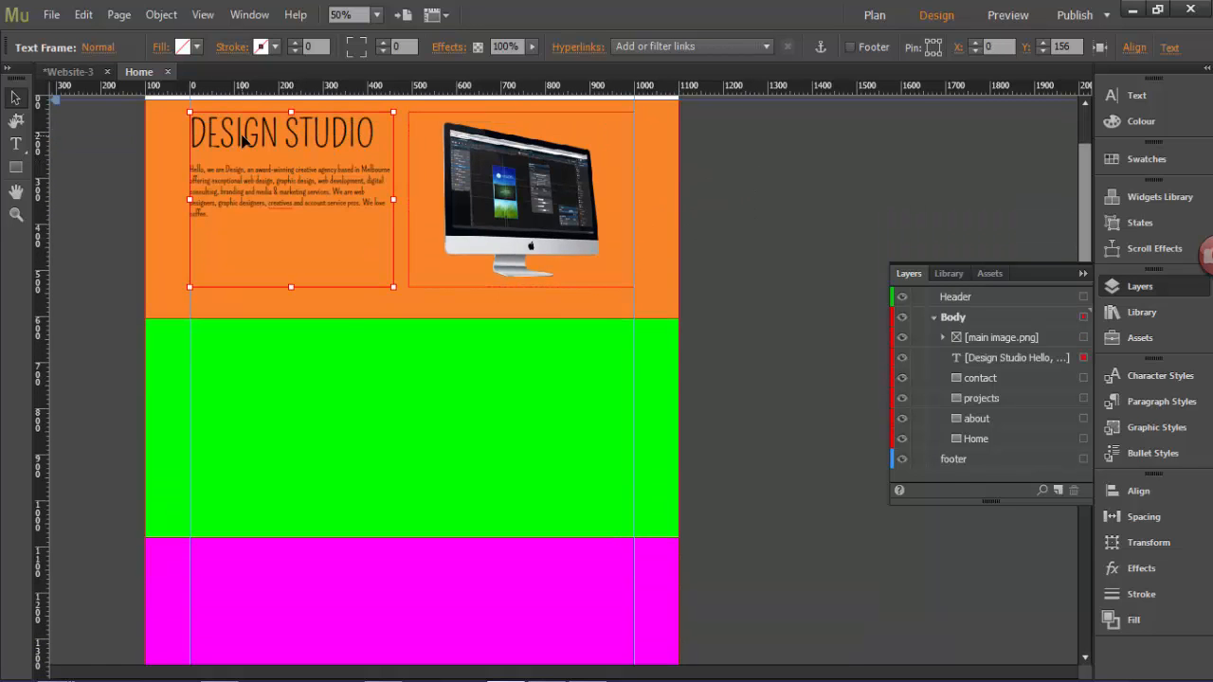
pyautogui.doubleClick(242, 138)
pyautogui.moveTo(372, 133); pyautogui.dragTo(190, 134)
pyautogui.click(1155, 400)
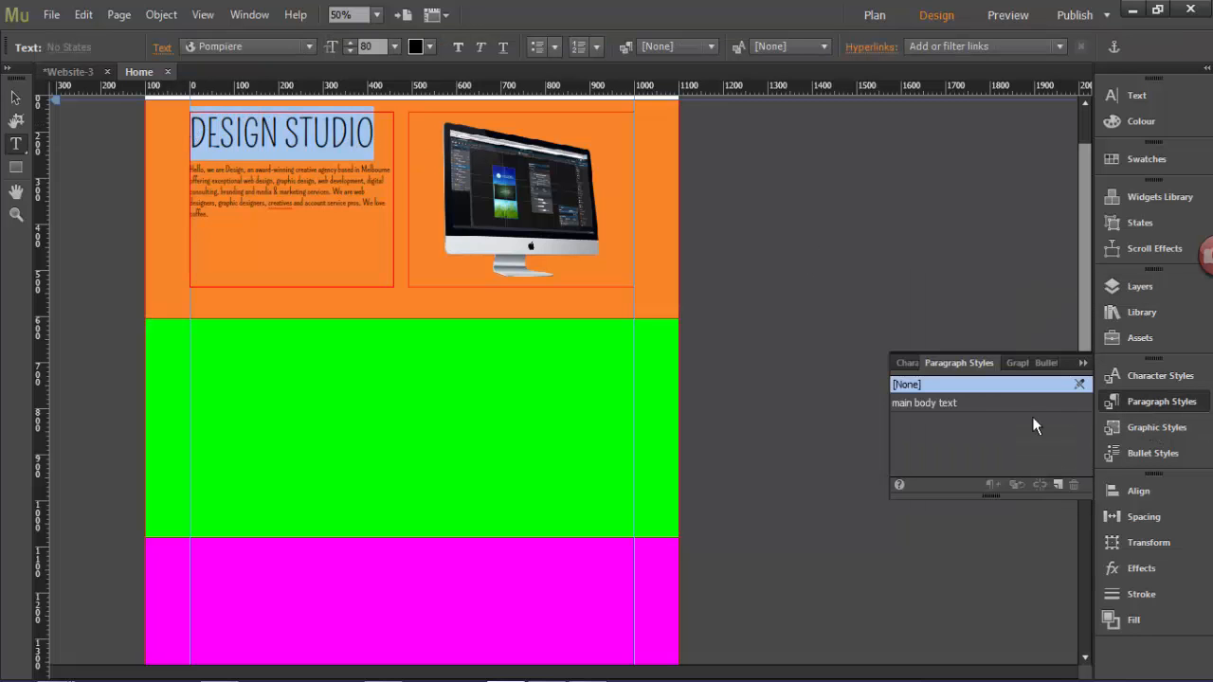
pyautogui.click(1057, 484)
pyautogui.rightClick(926, 421)
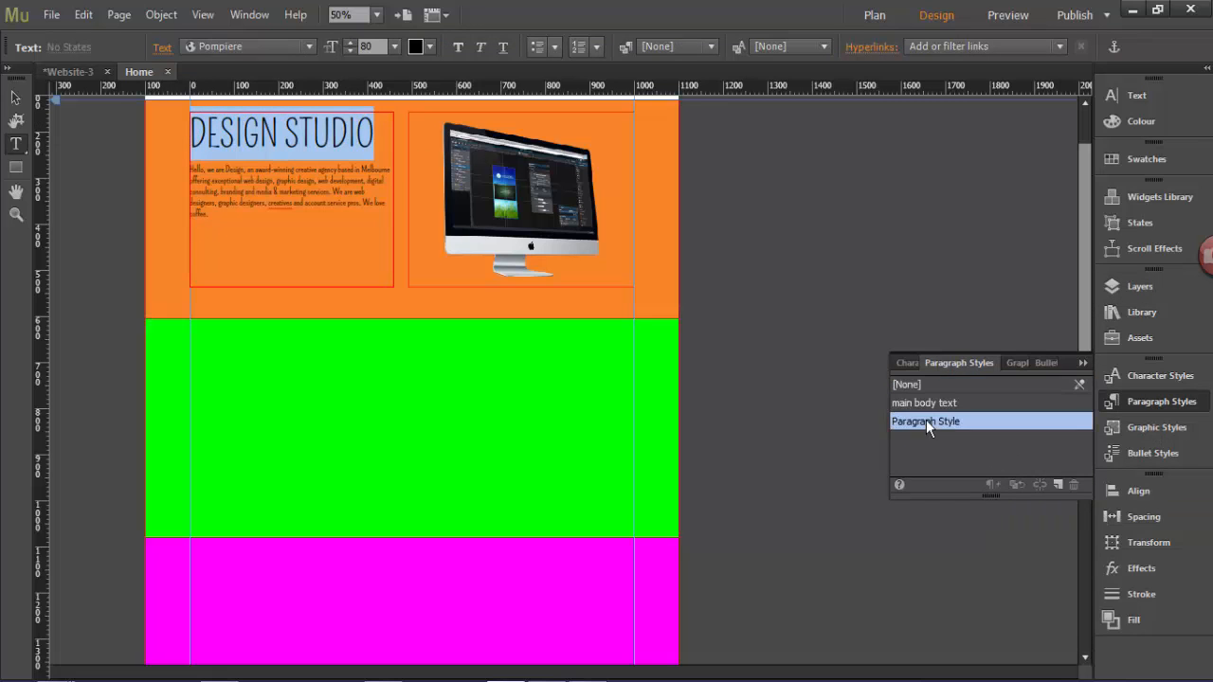
pyautogui.click(988, 586)
pyautogui.write('heading st')
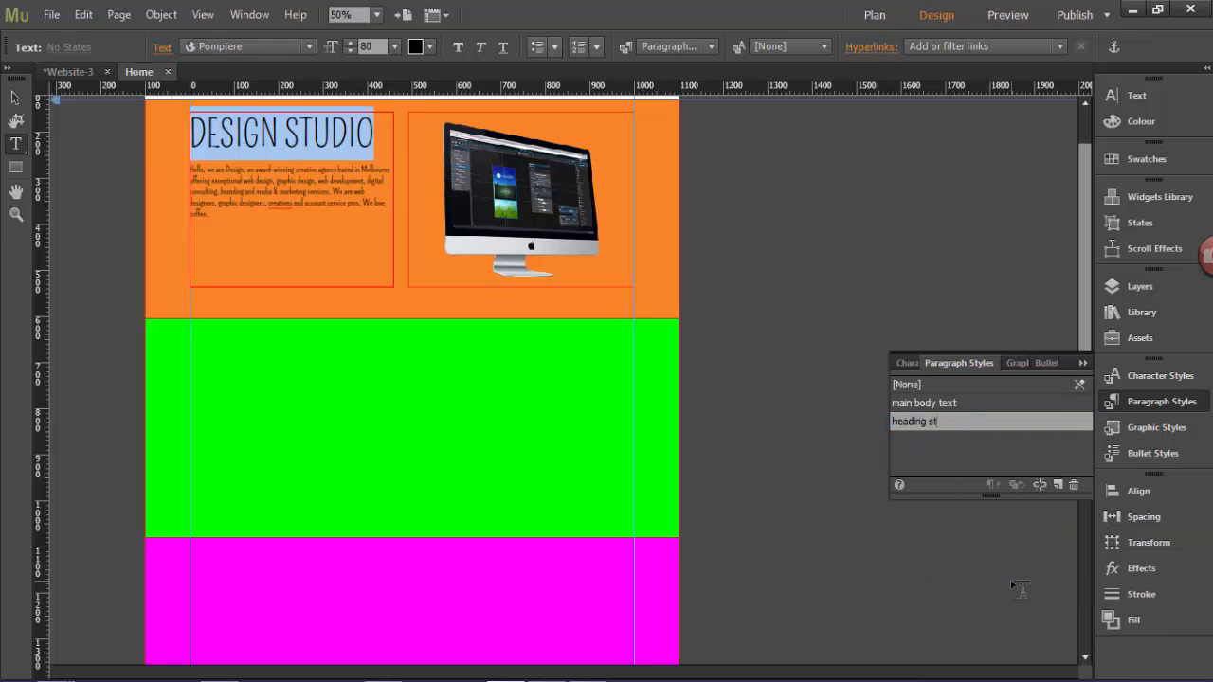
pyautogui.write('yle text')
pyautogui.press('Return')
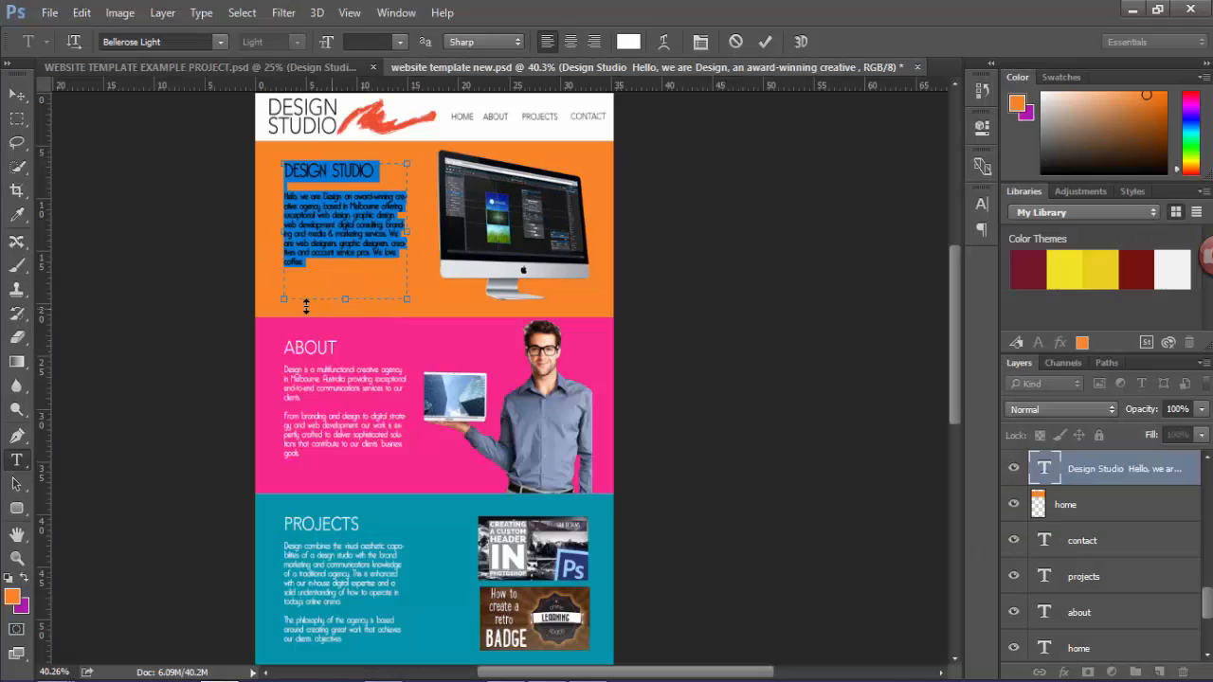
# Copy the ABOUT heading and body text from the Photoshop template and paste it into a new text frame in Muse's bright green section.
pyautogui.click(18, 97)
pyautogui.press('t')
pyautogui.click(298, 379)
pyautogui.hotkey('ctrl', 'a')
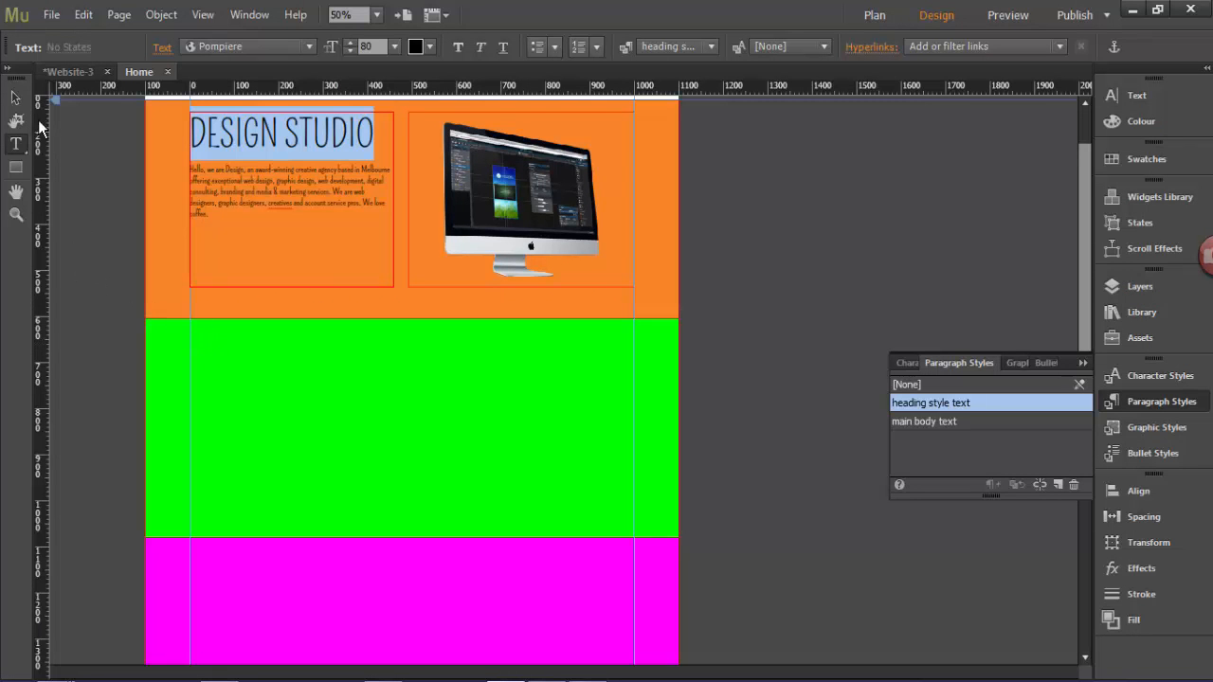
pyautogui.moveTo(190, 328); pyautogui.dragTo(393, 508)
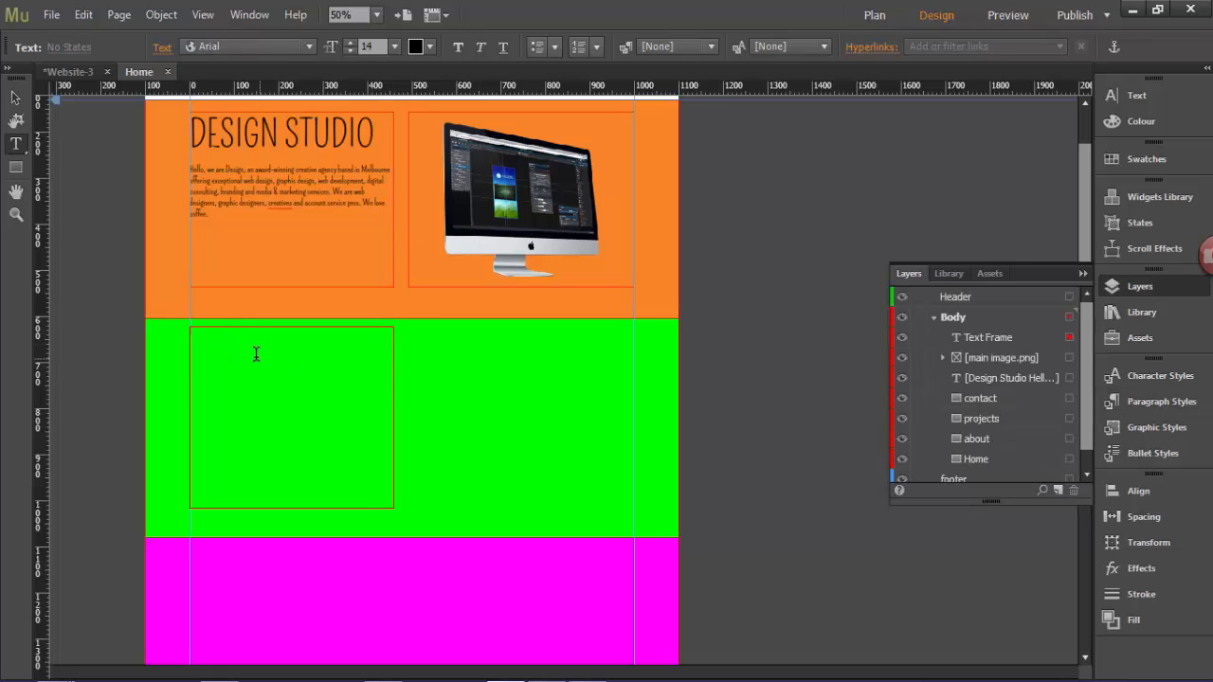
pyautogui.hotkey('ctrl', 'v')
# Apply the main body text style to the ABOUT paragraphs and the heading style text style to the ABOUT heading.
pyautogui.moveTo(274, 393); pyautogui.dragTo(164, 361)
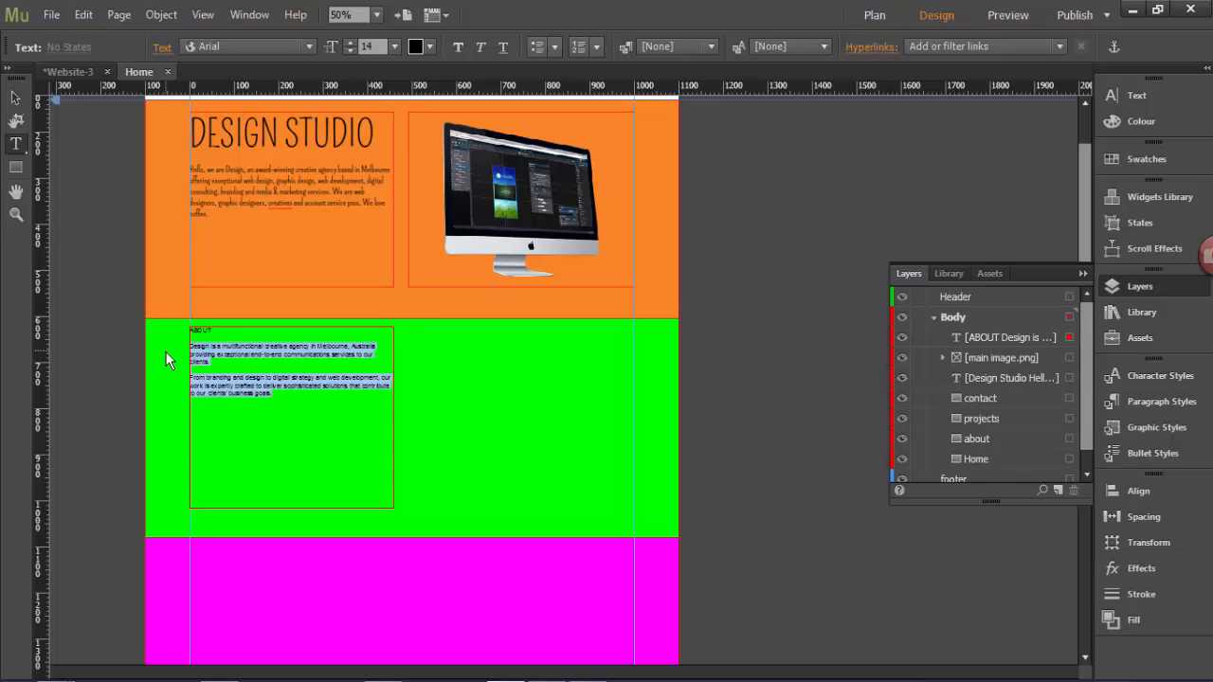
pyautogui.click(1137, 401)
pyautogui.click(930, 420)
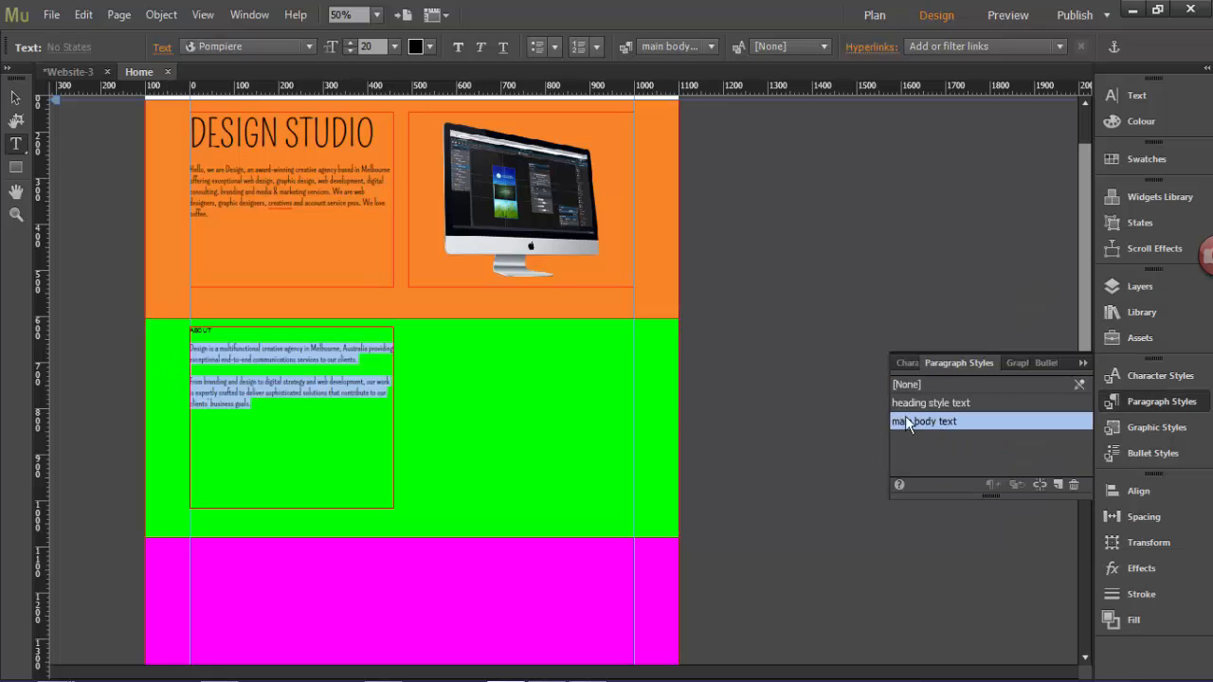
pyautogui.moveTo(216, 331); pyautogui.dragTo(185, 336)
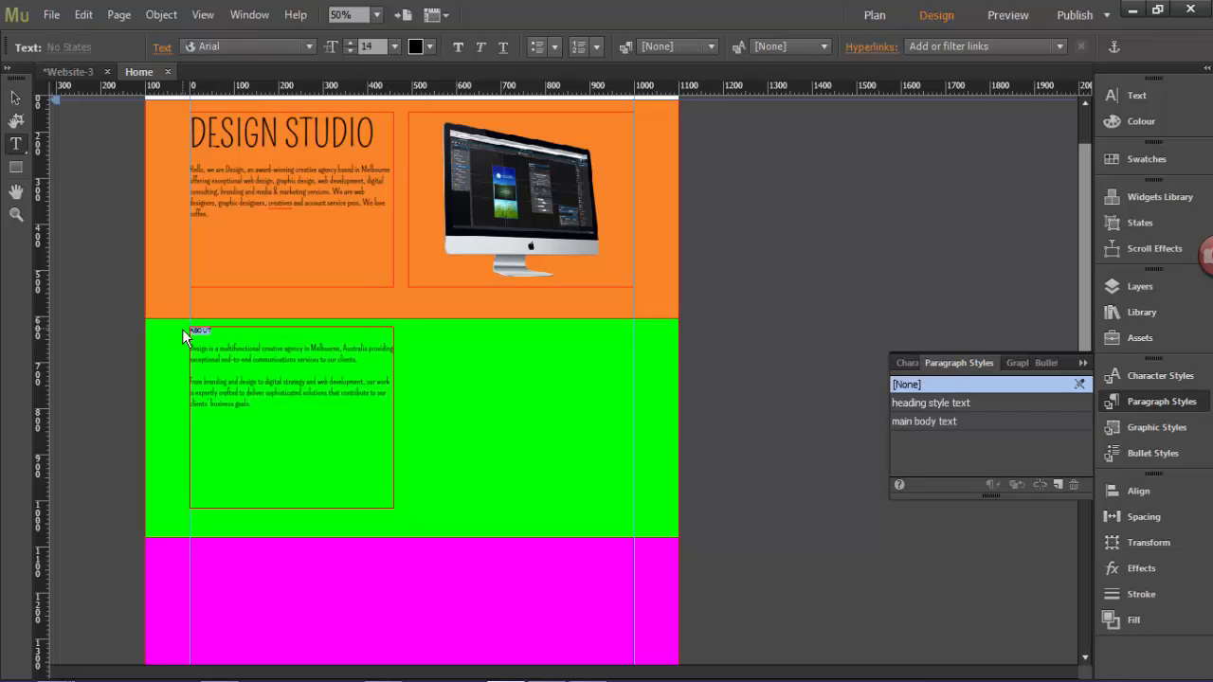
pyautogui.click(944, 402)
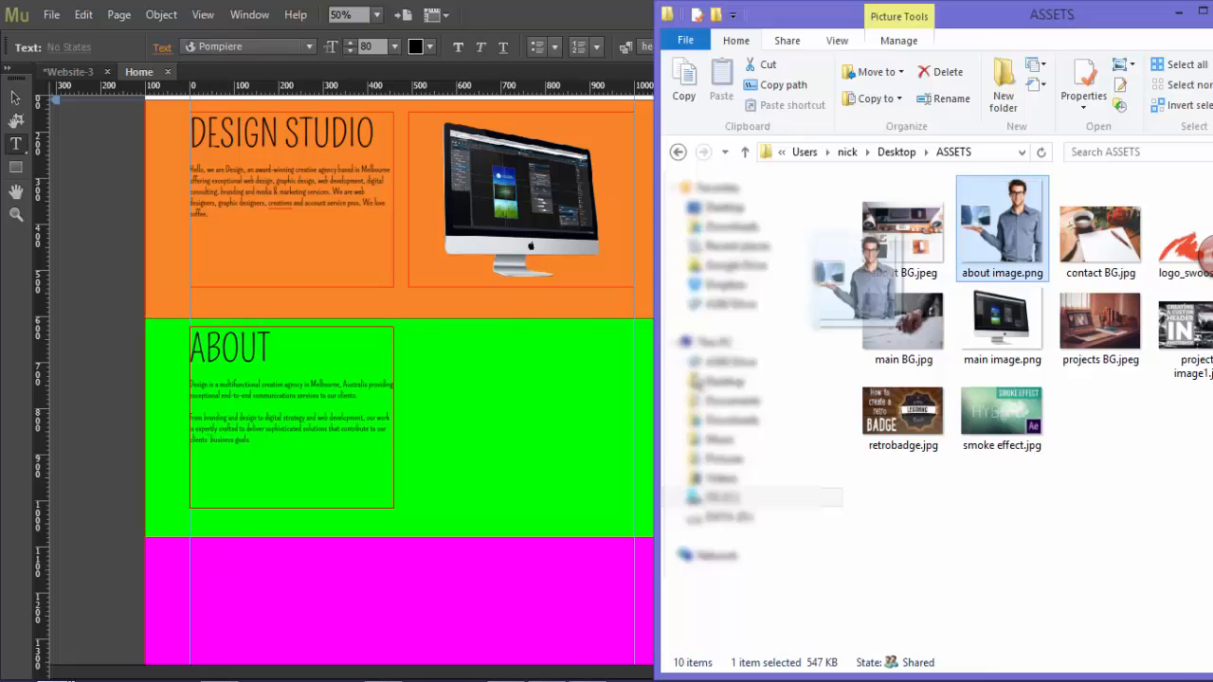
# Place about image.png from the ASSETS folder beside the ABOUT text frame, against the section's inner page guide.
pyautogui.moveTo(857, 313); pyautogui.dragTo(572, 448)
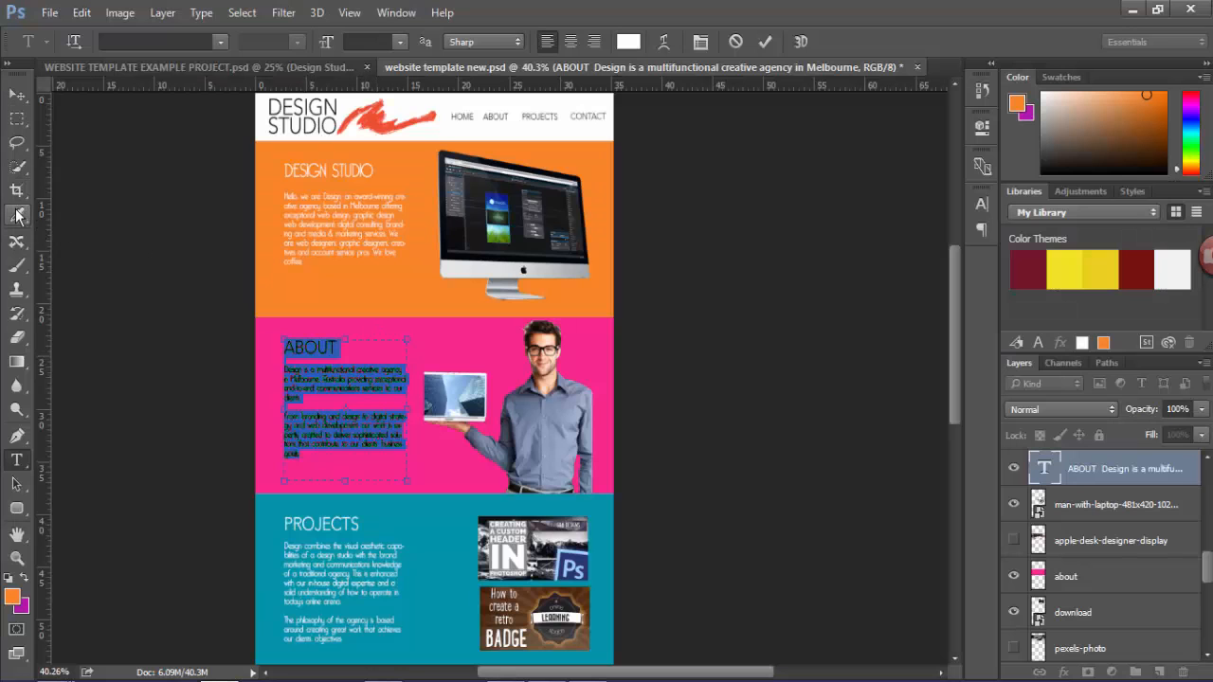
# Sample the pink about background in the Photoshop template and fill Muse's about rectangle with the matching colour f8288b.
pyautogui.click(17, 215)
pyautogui.click(453, 327)
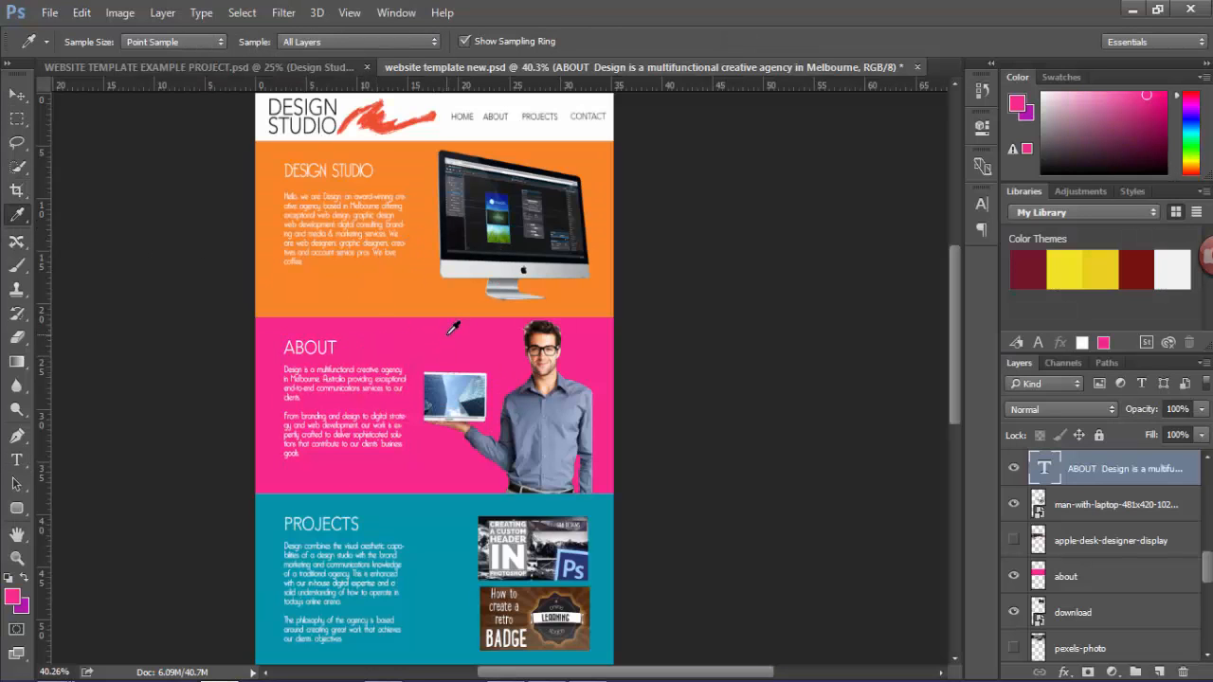
pyautogui.click(13, 598)
pyautogui.click(1093, 250)
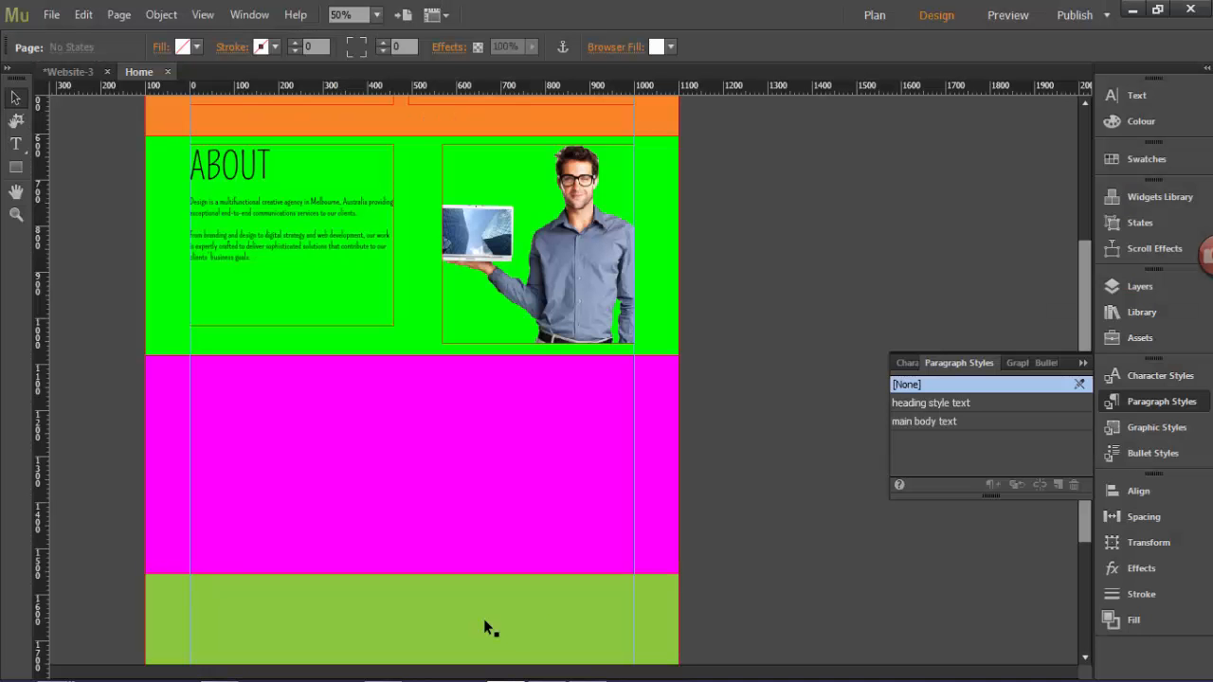
pyautogui.click(171, 236)
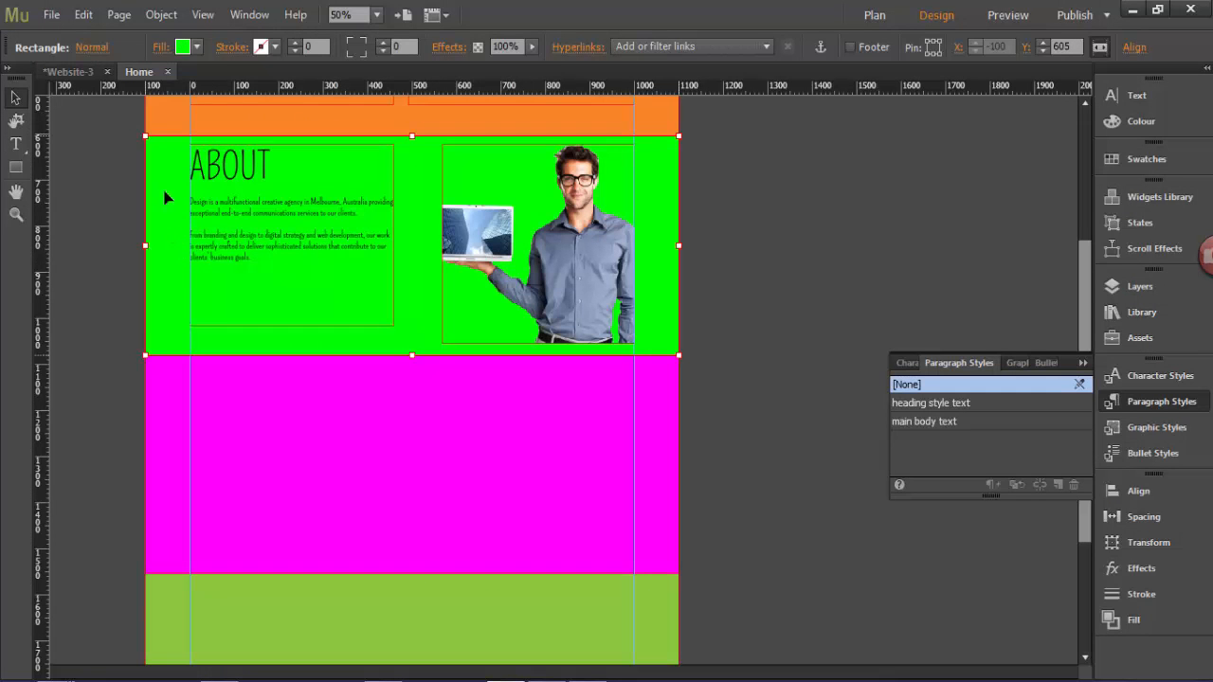
pyautogui.click(194, 48)
pyautogui.doubleClick(347, 143)
pyautogui.write('f8288b')
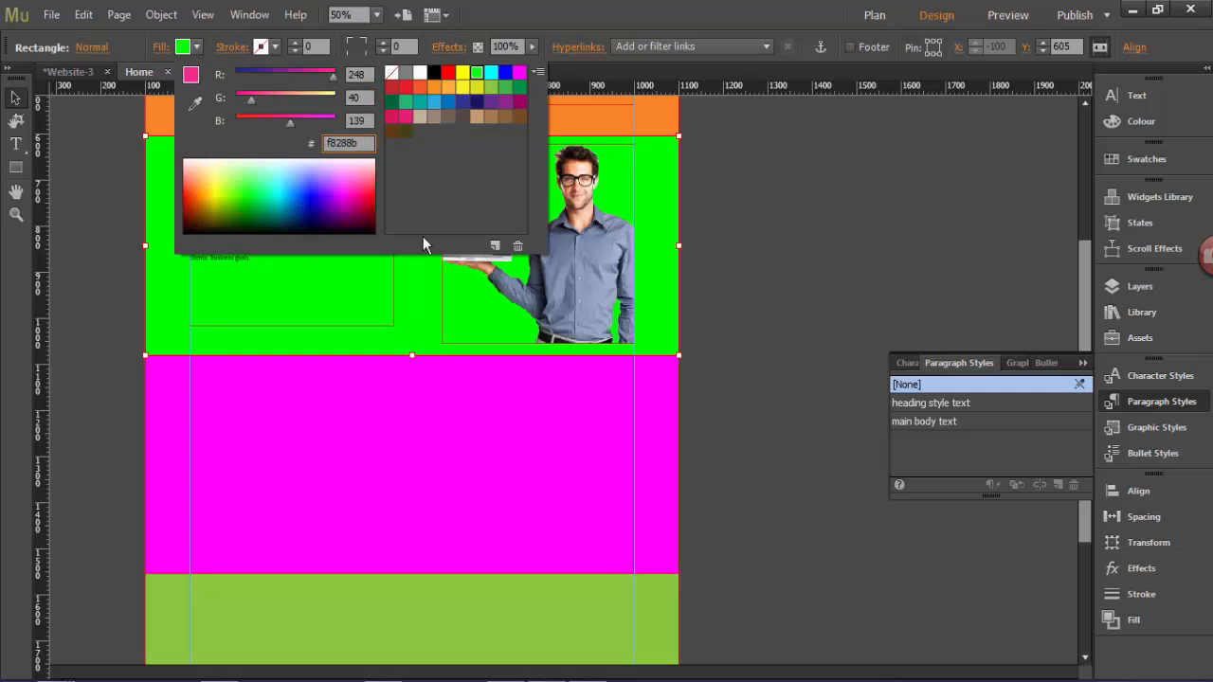
pyautogui.press('Return')
pyautogui.click(799, 130)
# Fill the magenta projects rectangle with the teal colour 0093AB.
pyautogui.scroll(3, 394, 252)
pyautogui.scroll(2, 388, 260)
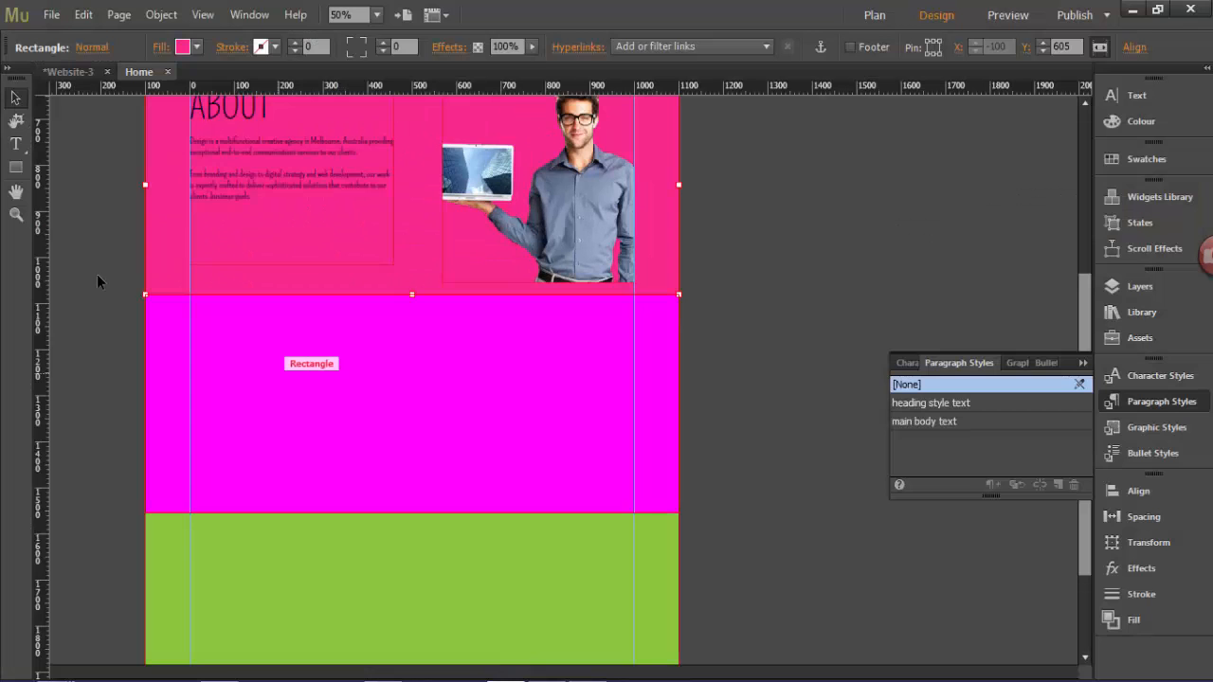
pyautogui.click(313, 397)
pyautogui.click(194, 47)
pyautogui.doubleClick(347, 143)
pyautogui.write('0093AB')
pyautogui.press('Return')
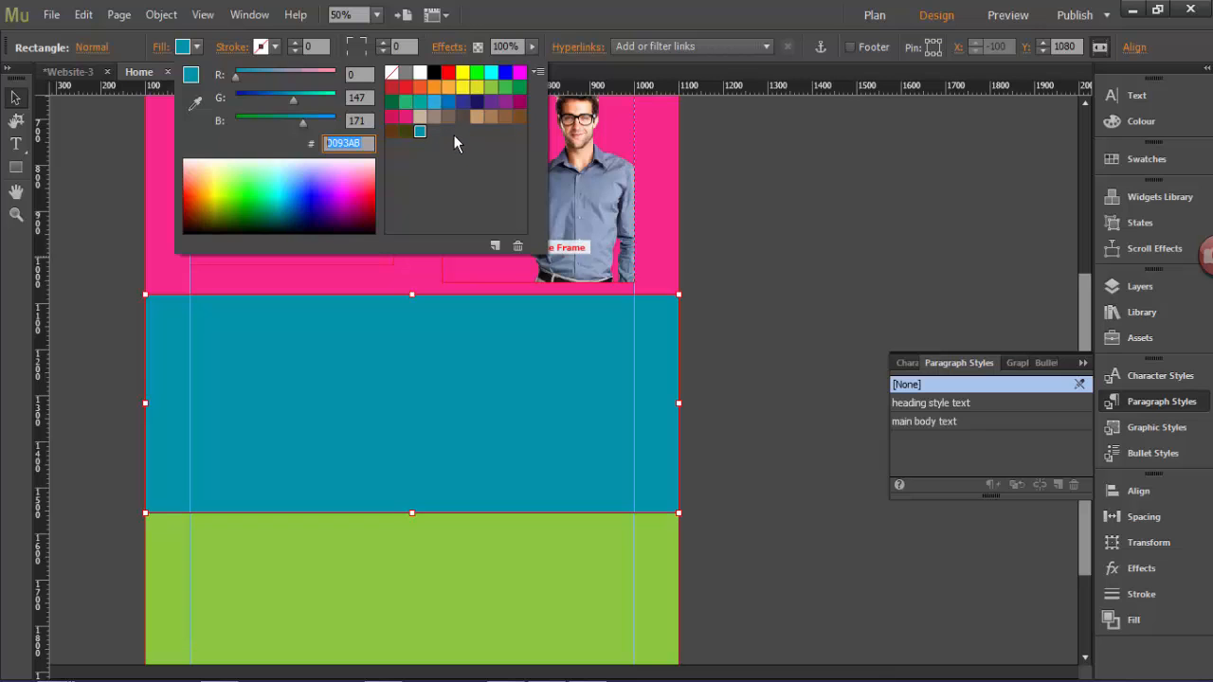
pyautogui.click(753, 375)
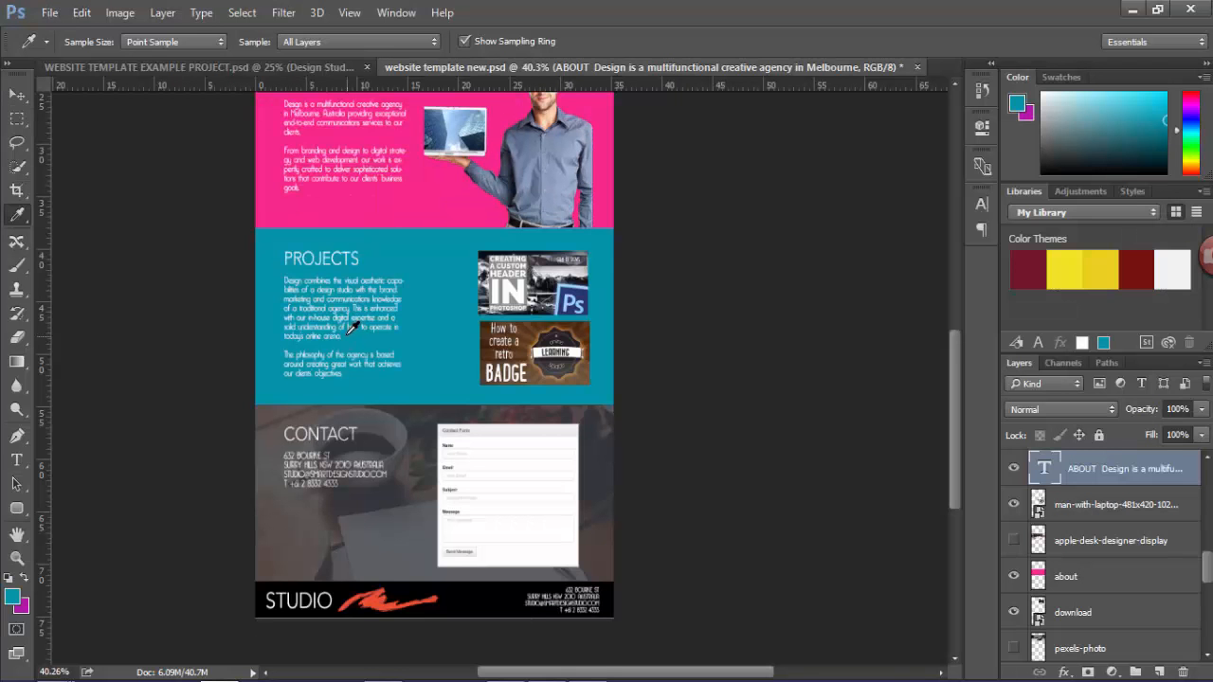
# Copy the PROJECTS text from the Photoshop template and paste it into a new text frame in Muse's teal section.
pyautogui.press('t')
pyautogui.click(349, 330)
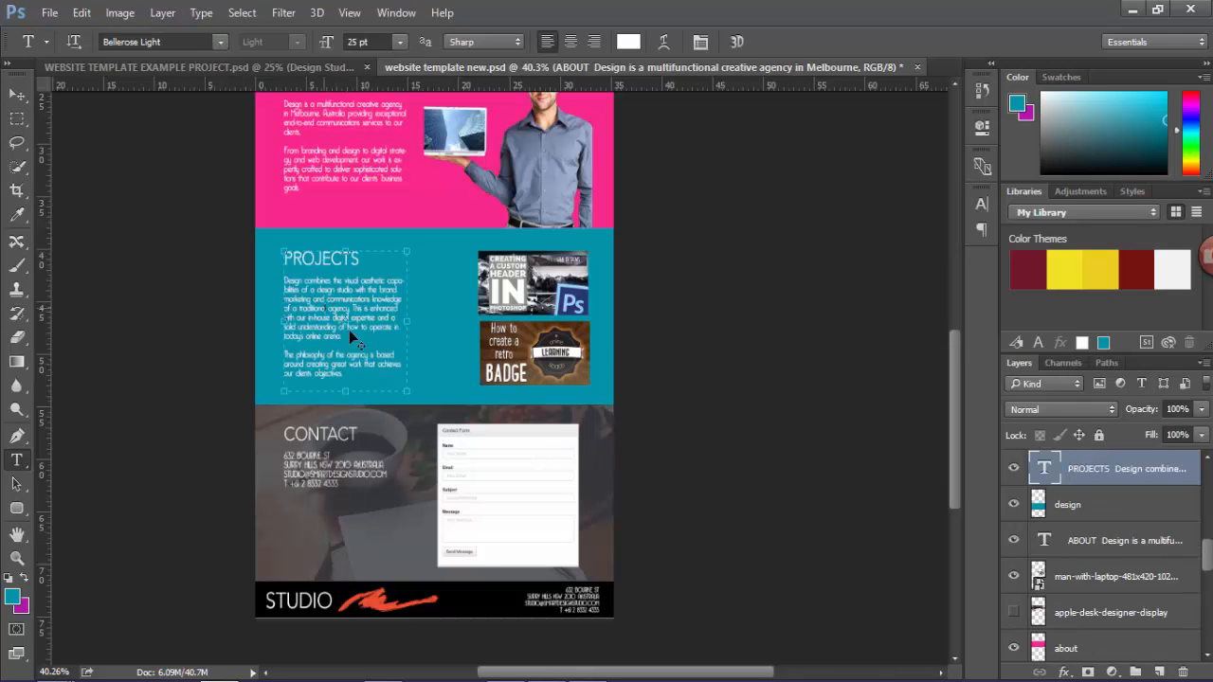
pyautogui.moveTo(366, 380); pyautogui.dragTo(263, 242)
pyautogui.hotkey('ctrl', 'c')
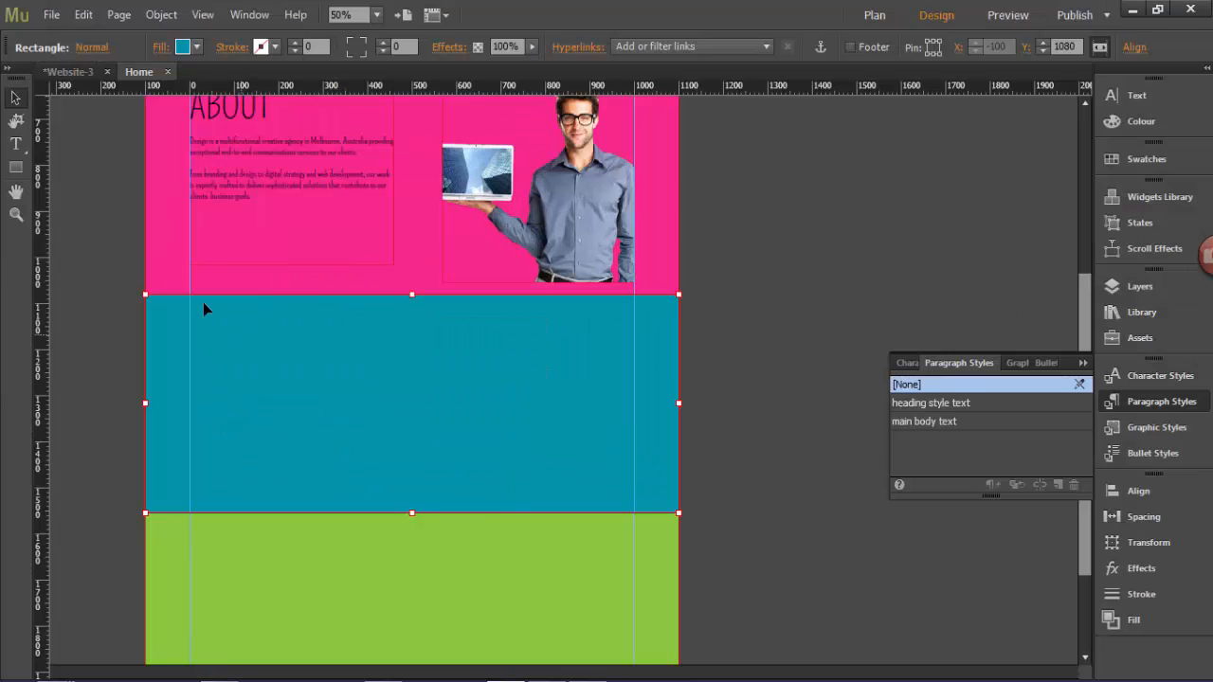
pyautogui.click(15, 144)
pyautogui.click(195, 316)
pyautogui.hotkey('ctrl', 'v')
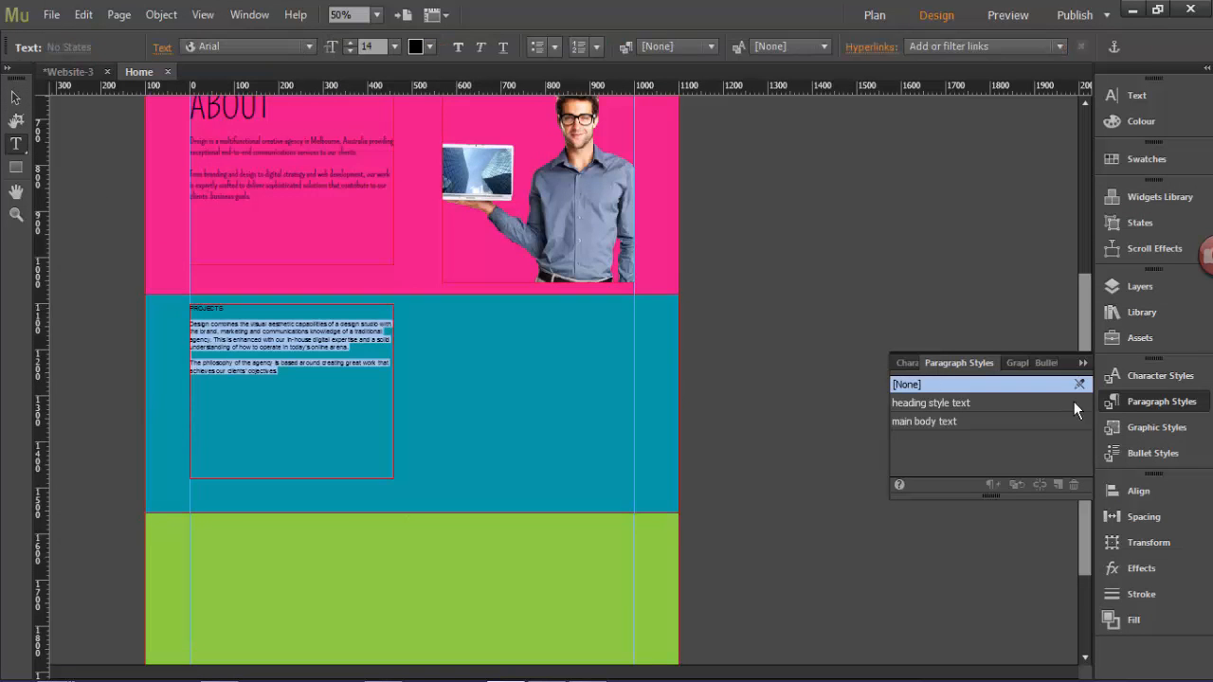
# Apply the main body text style to the PROJECTS paragraphs and the heading style text style to the PROJECTS heading.
pyautogui.click(1152, 405)
pyautogui.click(1166, 404)
pyautogui.click(942, 421)
pyautogui.moveTo(227, 305); pyautogui.dragTo(186, 312)
pyautogui.click(957, 404)
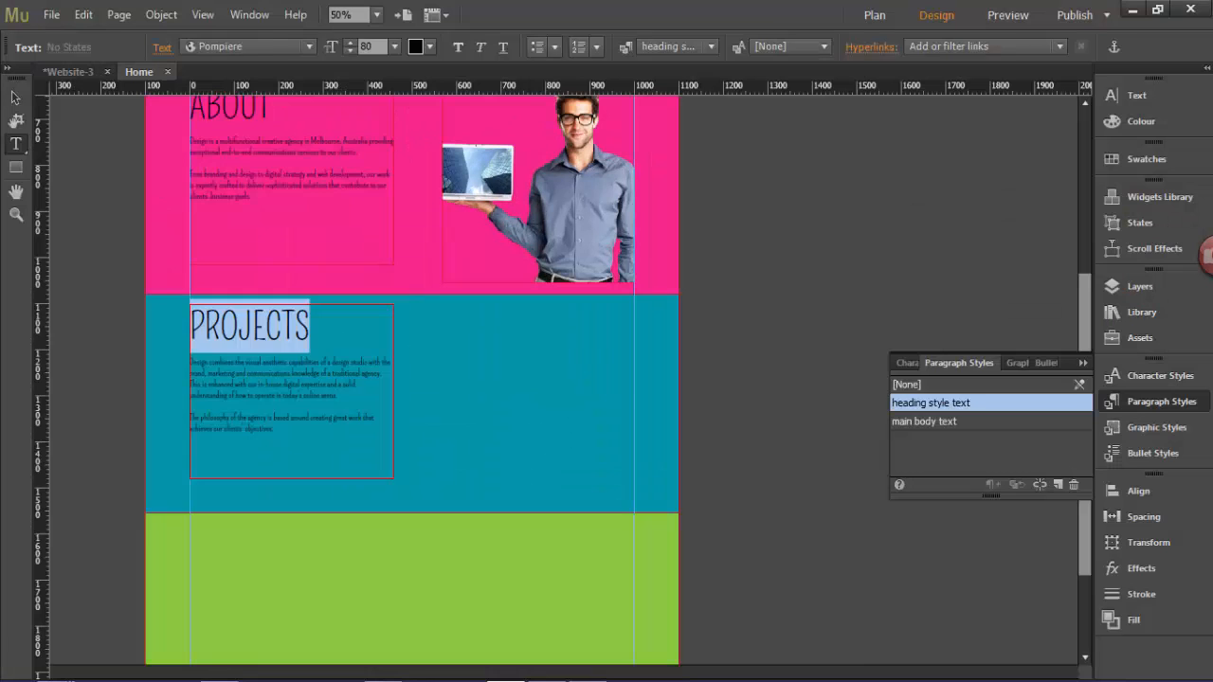
# Place the custom header project image beside the PROJECTS text, level with its frame, and add smoke effect.jpg directly beneath it.
pyautogui.hotkey('ctrl', 'v')
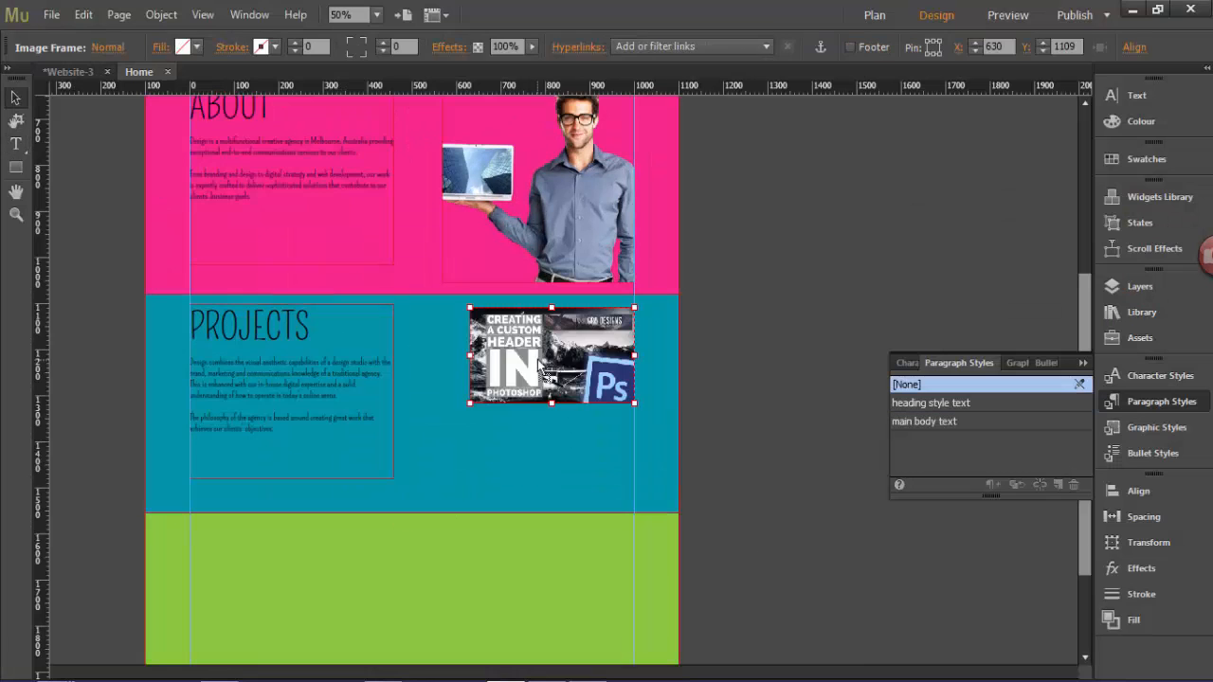
pyautogui.moveTo(521, 352); pyautogui.dragTo(525, 352)
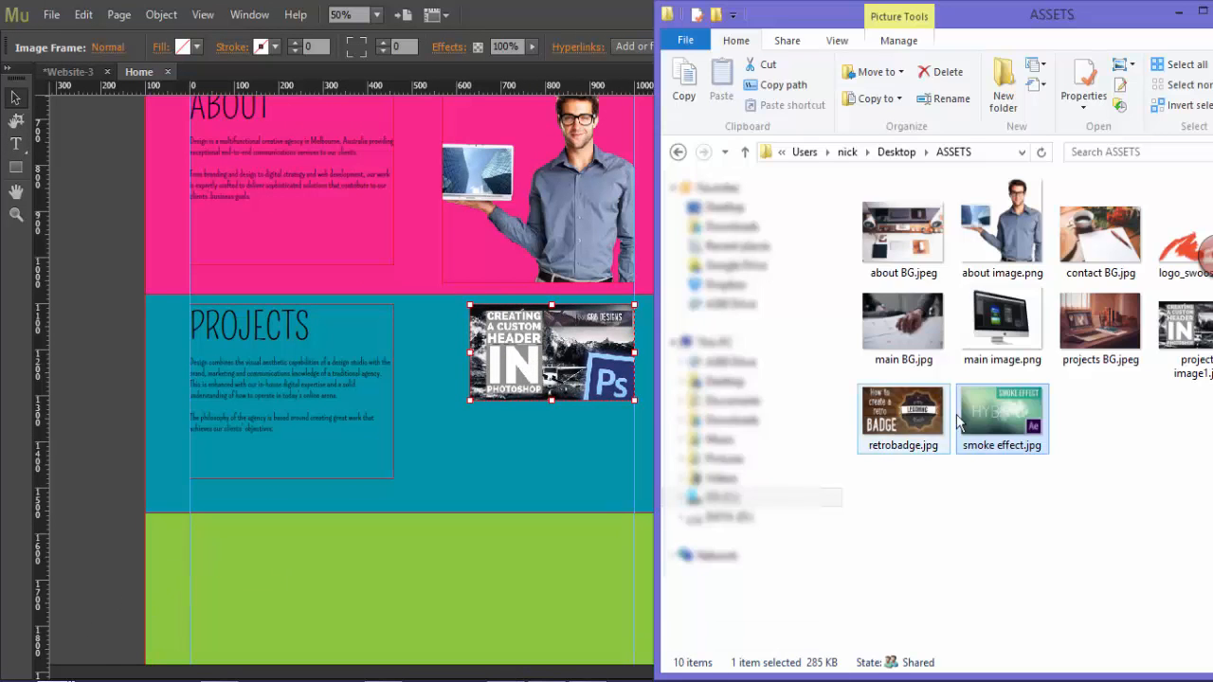
pyautogui.moveTo(1004, 407); pyautogui.dragTo(567, 464)
pyautogui.click(667, 335)
# Copy the CONTACT heading and address details from the Photoshop template and paste them into a new text frame in Muse's contact section.
pyautogui.scroll(-3, 666, 332)
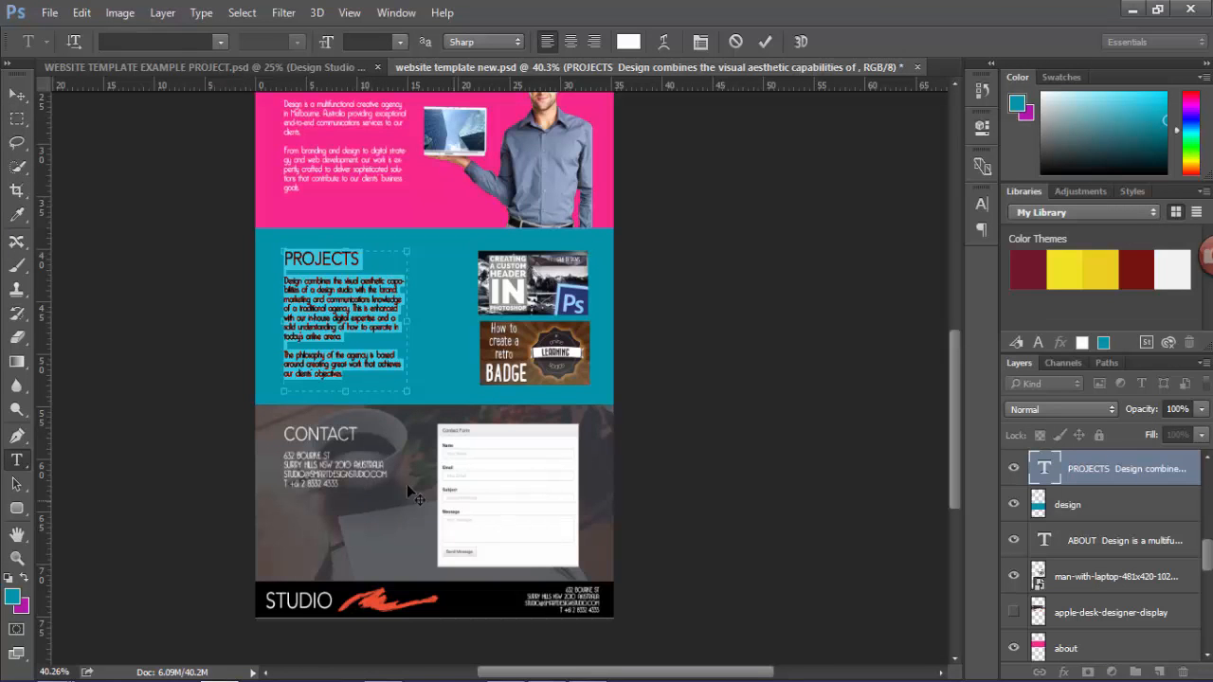
pyautogui.write('t')
pyautogui.press('Escape')
pyautogui.click(305, 466)
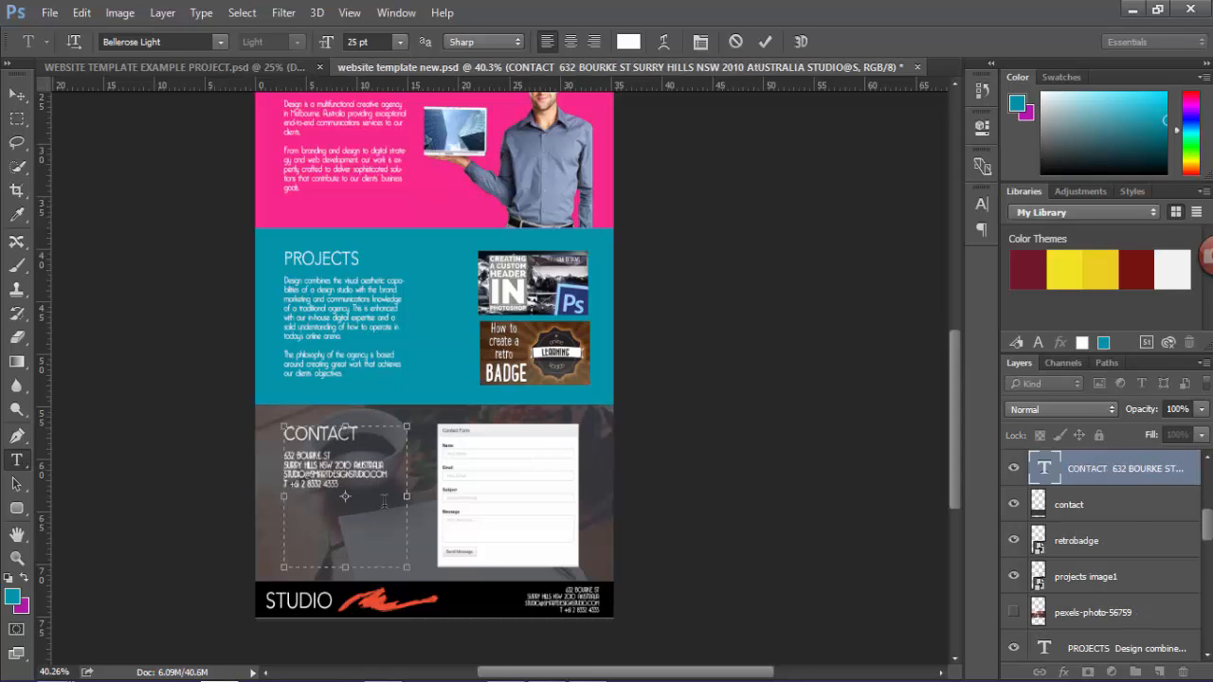
pyautogui.moveTo(354, 486); pyautogui.dragTo(351, 447)
pyautogui.hotkey('ctrl', 'c')
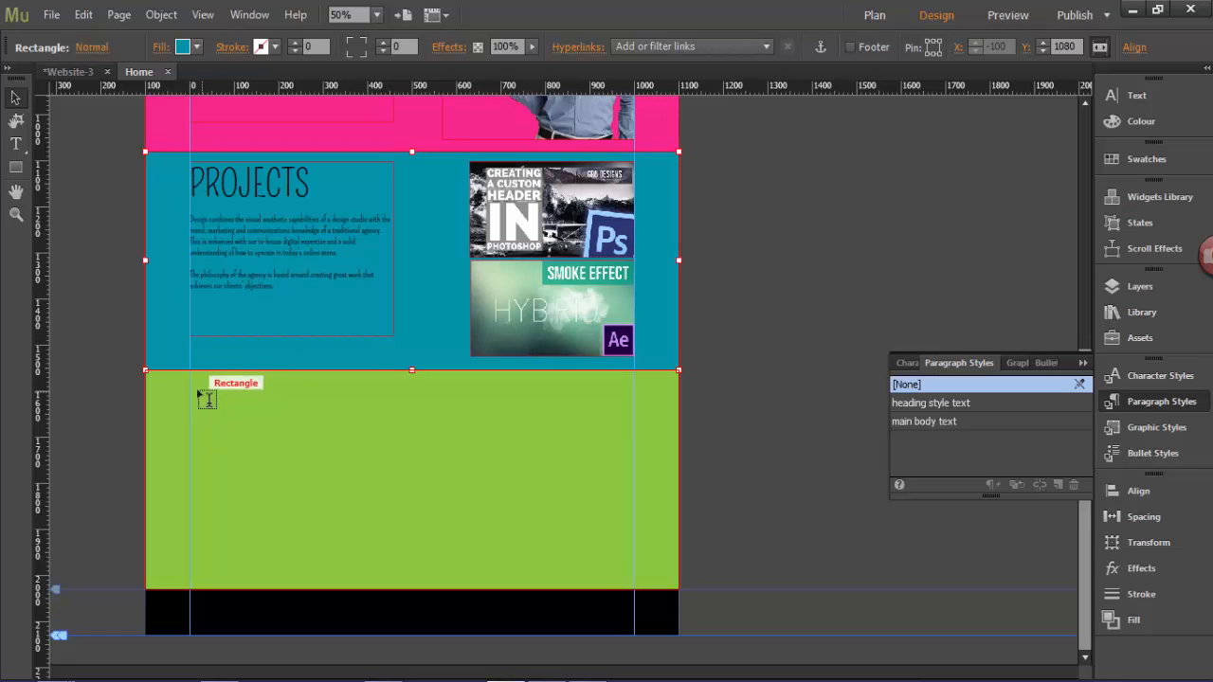
pyautogui.press('t')
pyautogui.moveTo(189, 384); pyautogui.dragTo(217, 427)
pyautogui.moveTo(312, 533)
pyautogui.mouseDown()
pyautogui.moveTo(417, 549)
pyautogui.moveTo(393, 550)
pyautogui.mouseUp()
pyautogui.hotkey('ctrl', 'v')
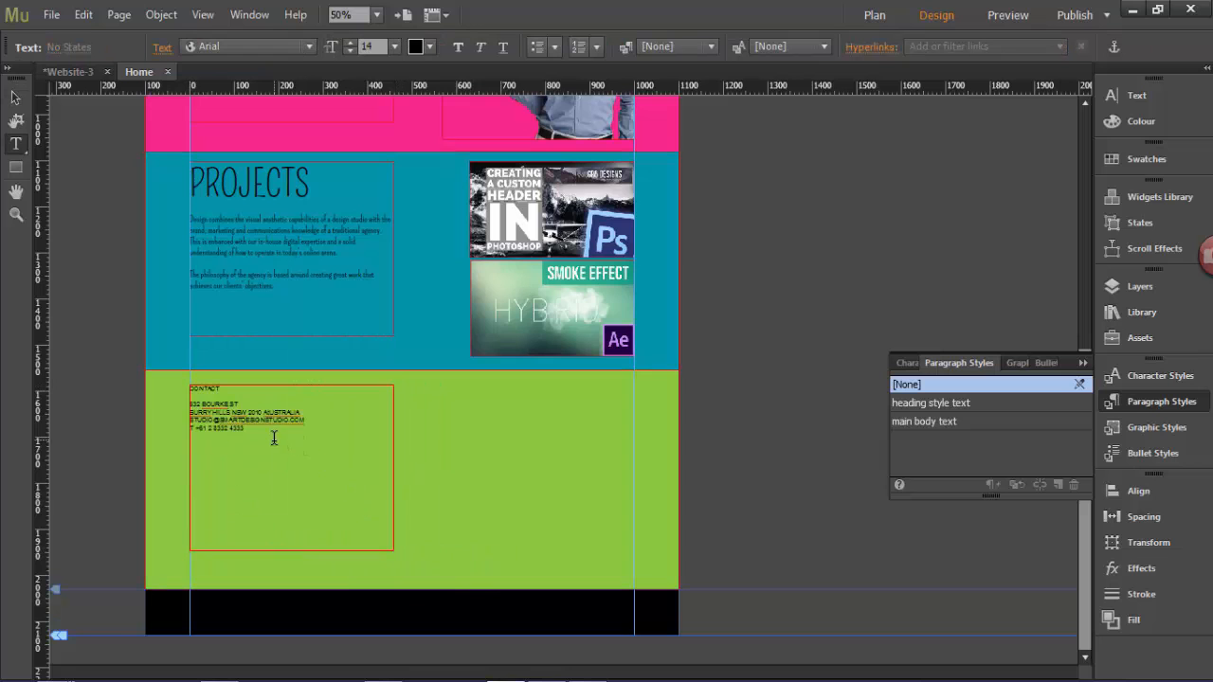
# Apply the main body text style to the contact details and the heading style text style to the CONTACT heading.
pyautogui.moveTo(272, 438); pyautogui.dragTo(188, 414)
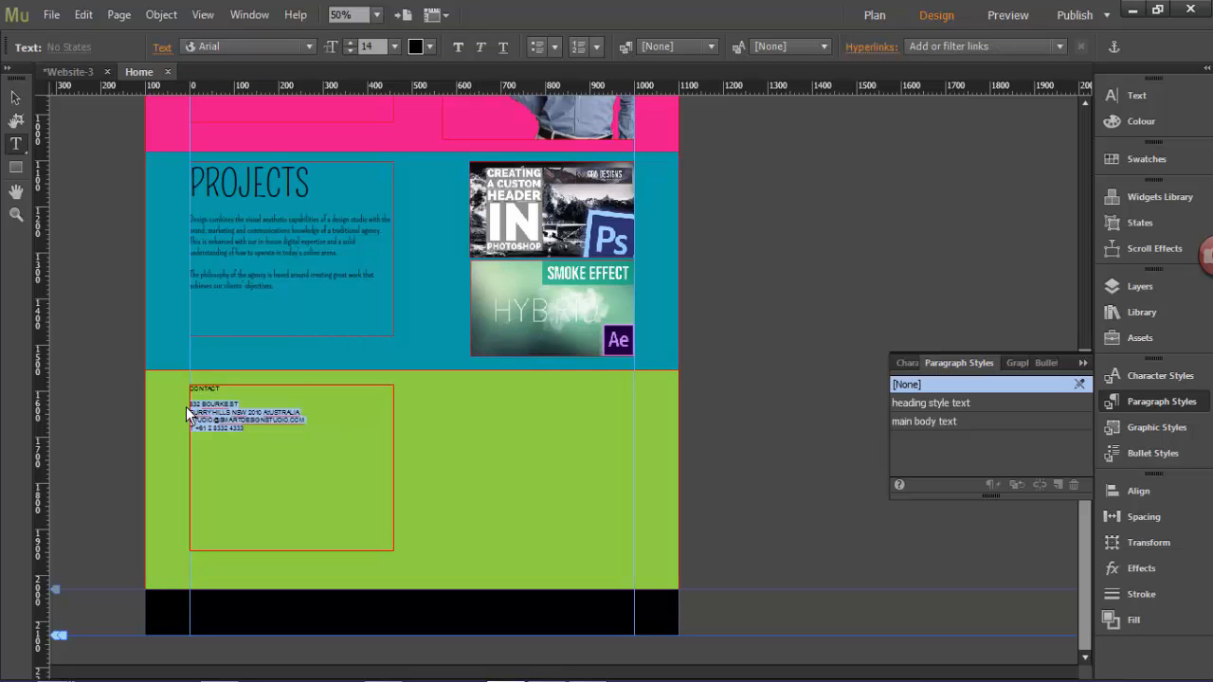
pyautogui.click(916, 405)
pyautogui.click(969, 421)
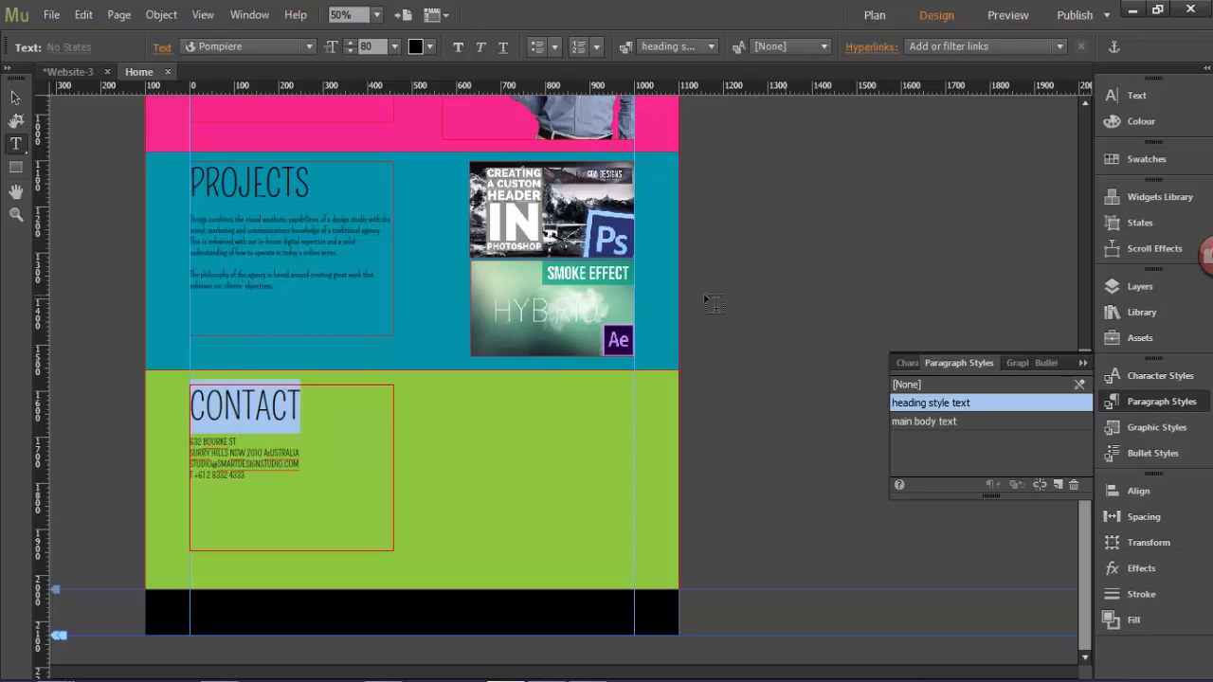
# Add a Simple Contact form widget to the contact section beside the CONTACT text, at X 598, Y 1610.
pyautogui.click(17, 98)
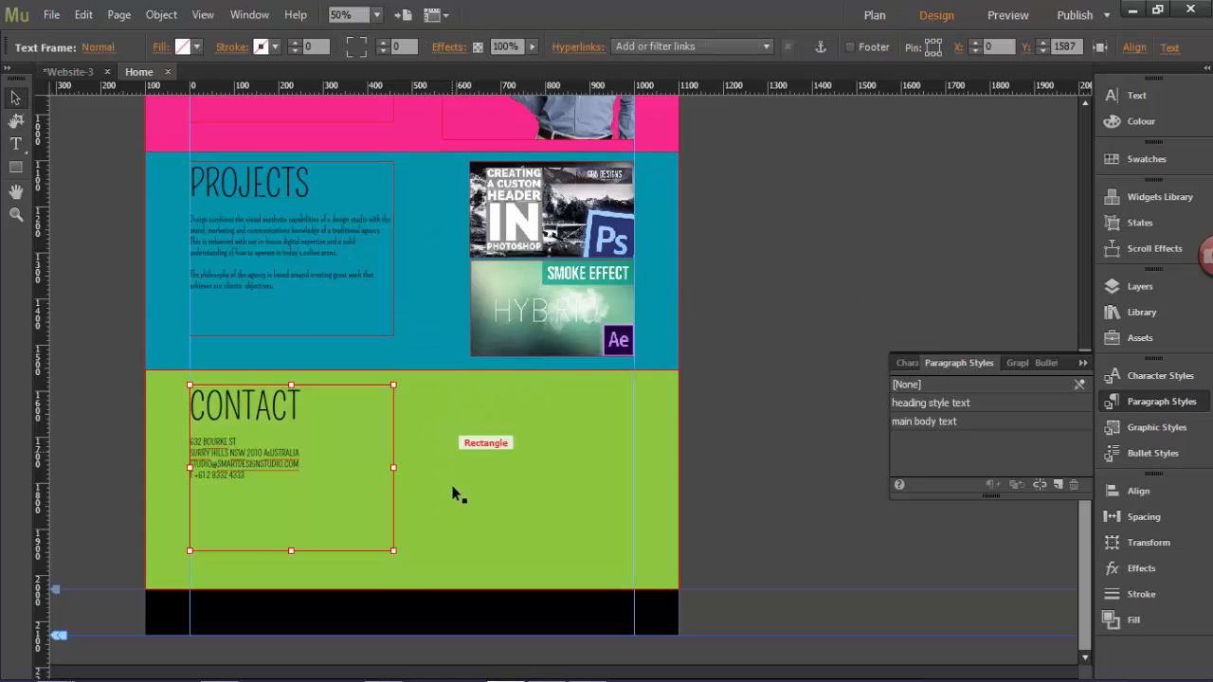
pyautogui.click(1146, 197)
pyautogui.click(1146, 197)
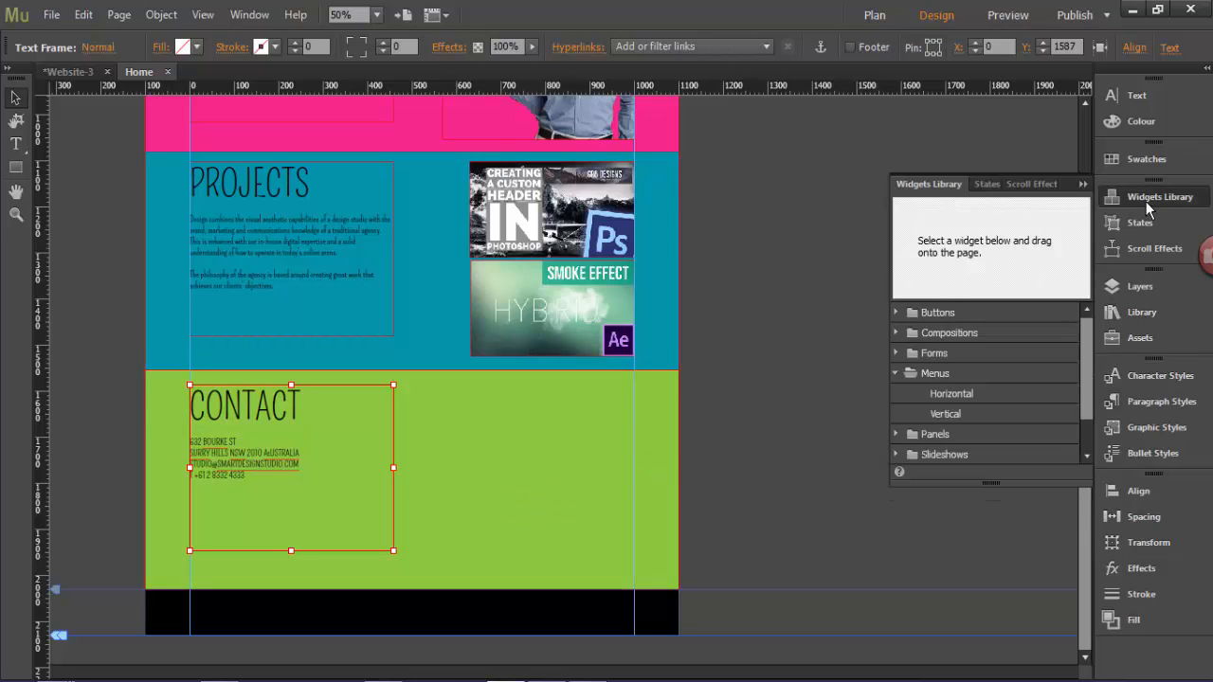
pyautogui.moveTo(1085, 366); pyautogui.dragTo(1085, 397)
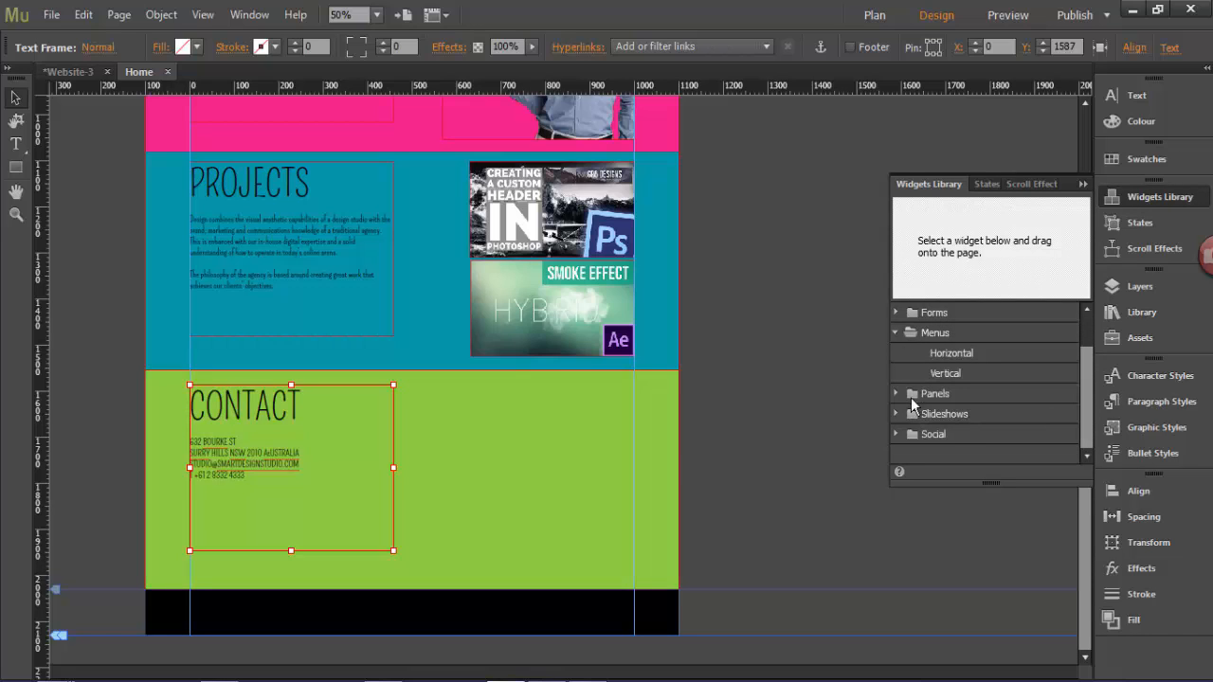
pyautogui.click(895, 313)
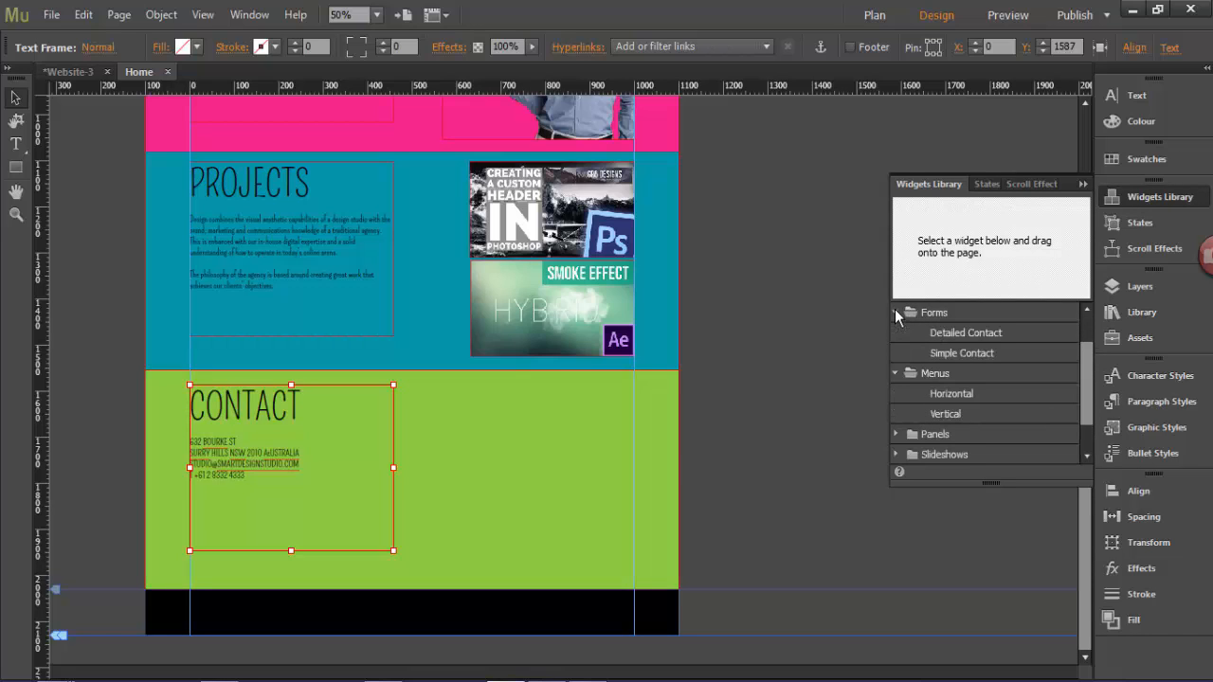
pyautogui.click(962, 355)
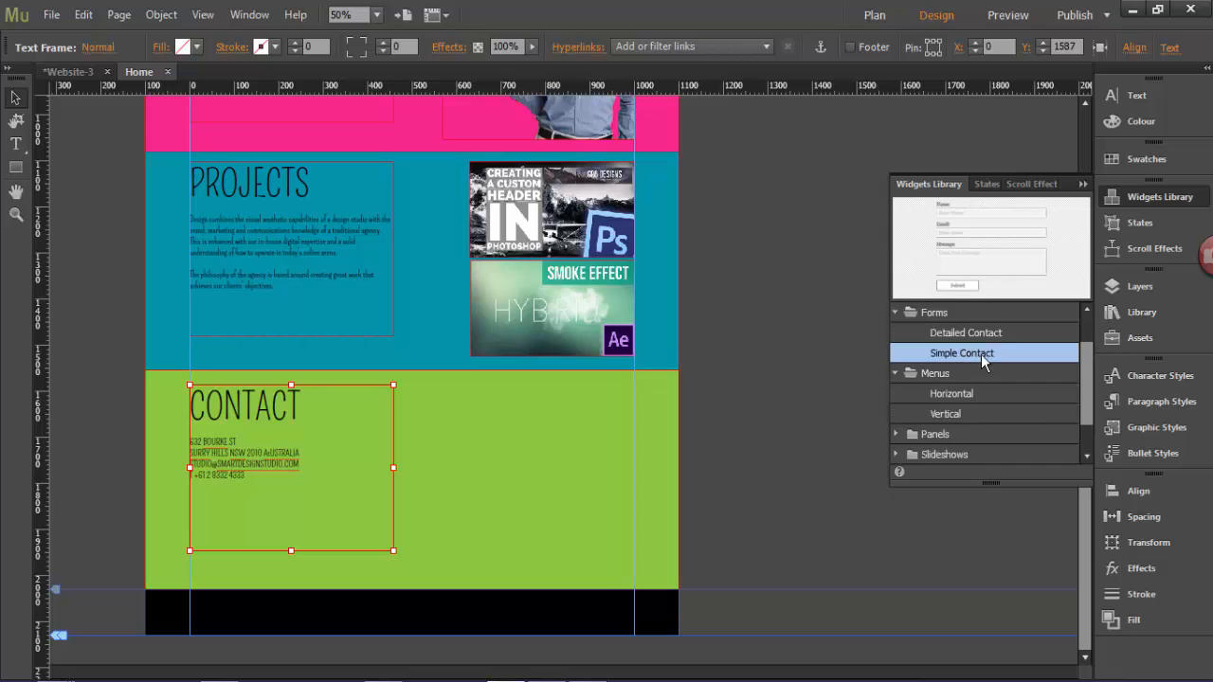
pyautogui.moveTo(981, 358); pyautogui.dragTo(462, 402)
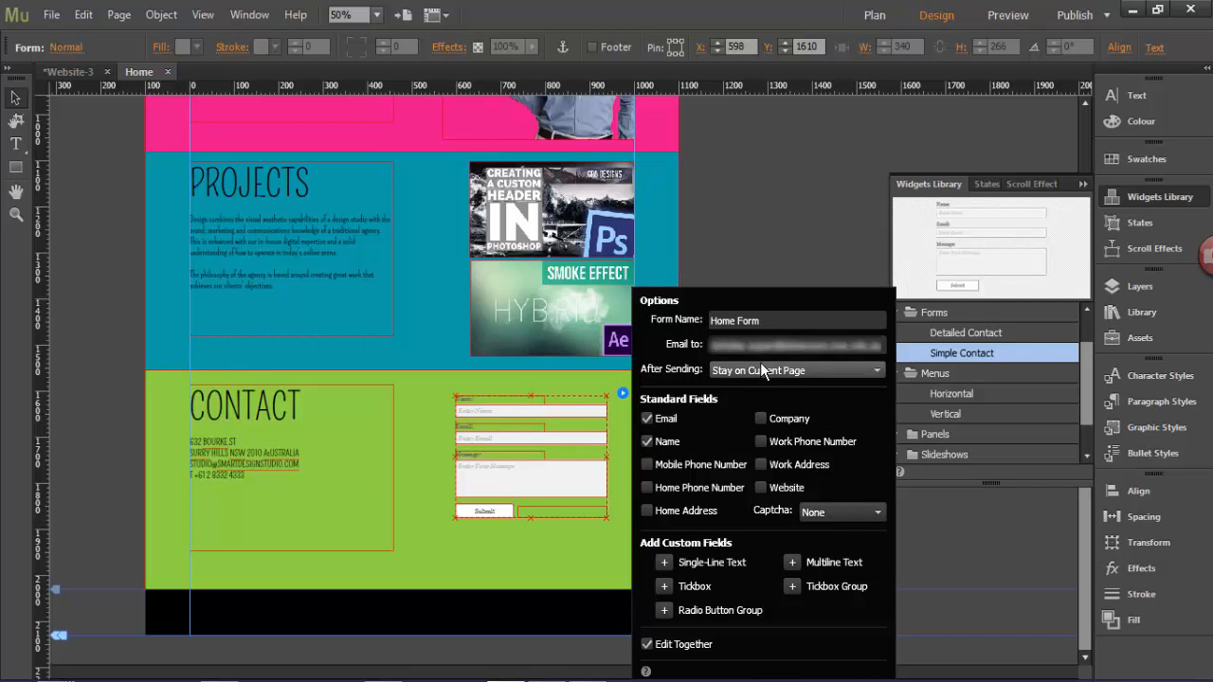
# Paste the recipient's e-mail address into the contact form's Email to field and select the whole address.
pyautogui.click(881, 344)
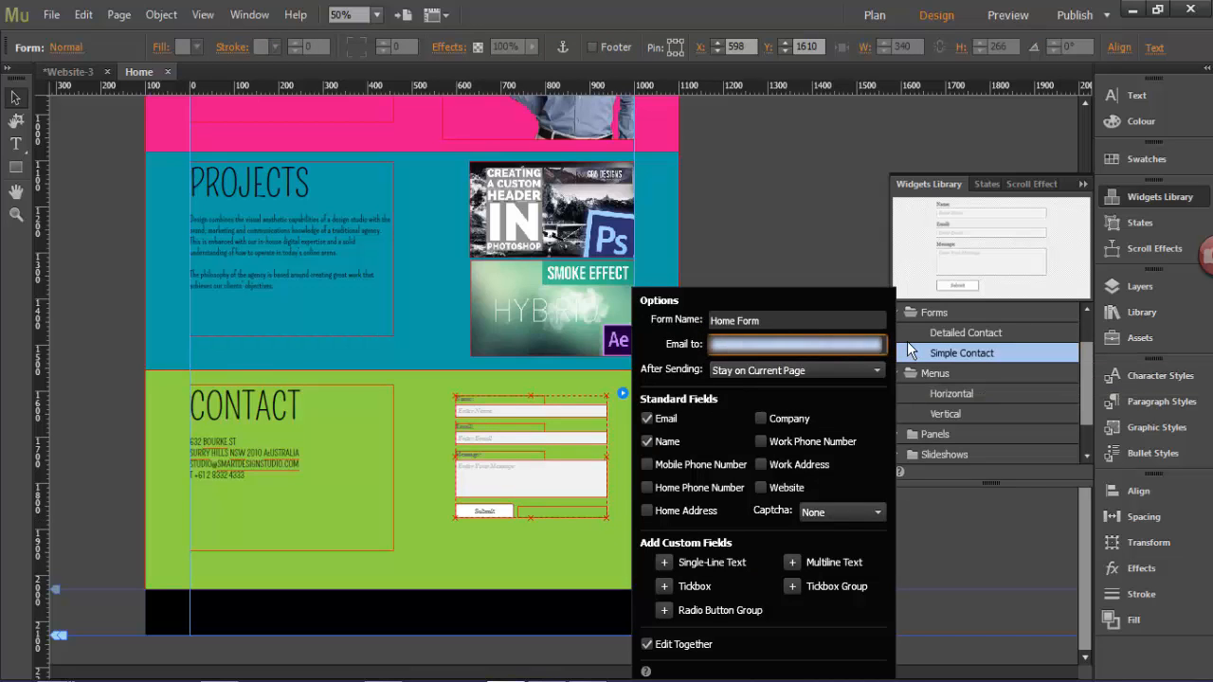
pyautogui.hotkey('ctrl', 'v')
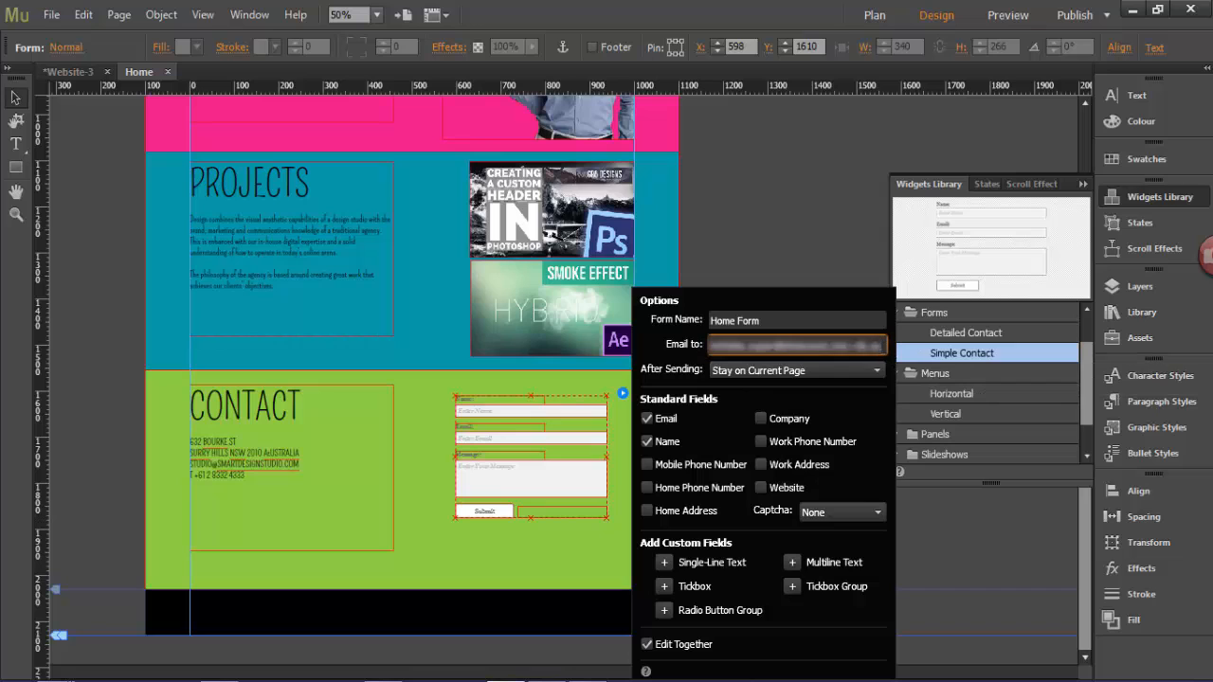
pyautogui.moveTo(881, 345); pyautogui.dragTo(712, 345)
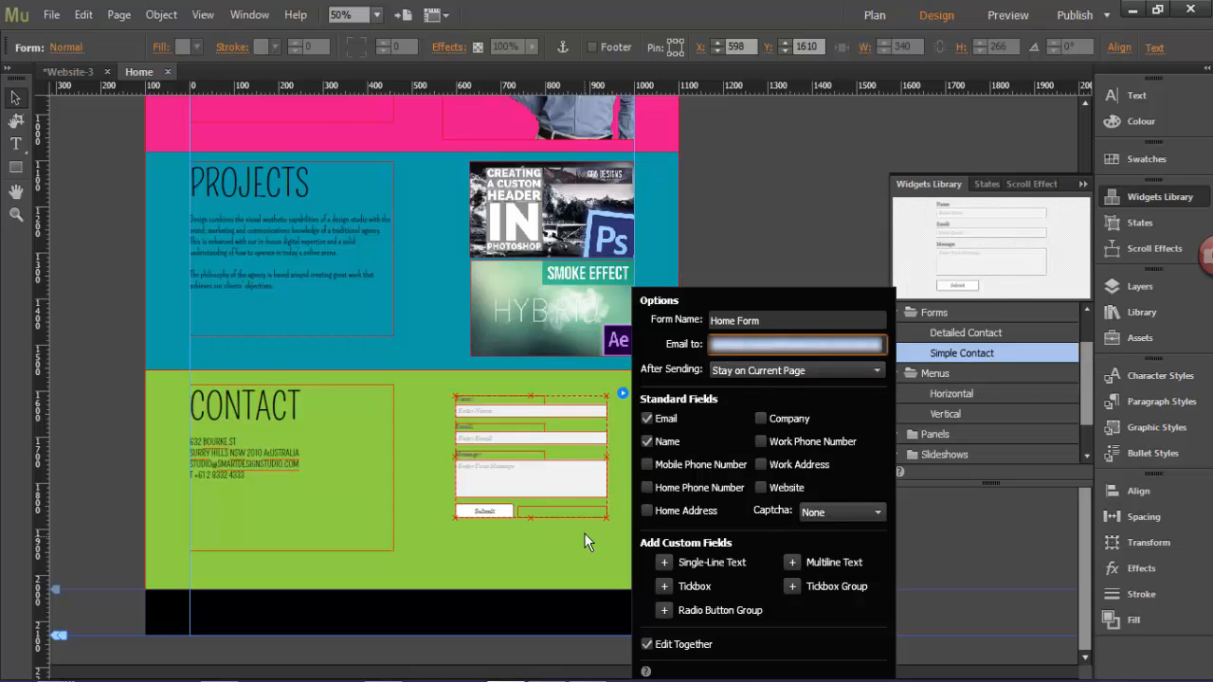
# Move the contact form to X 568, Y 1645 and apply the main body text paragraph style to it.
pyautogui.click(593, 558)
pyautogui.moveTo(531, 455); pyautogui.dragTo(516, 471)
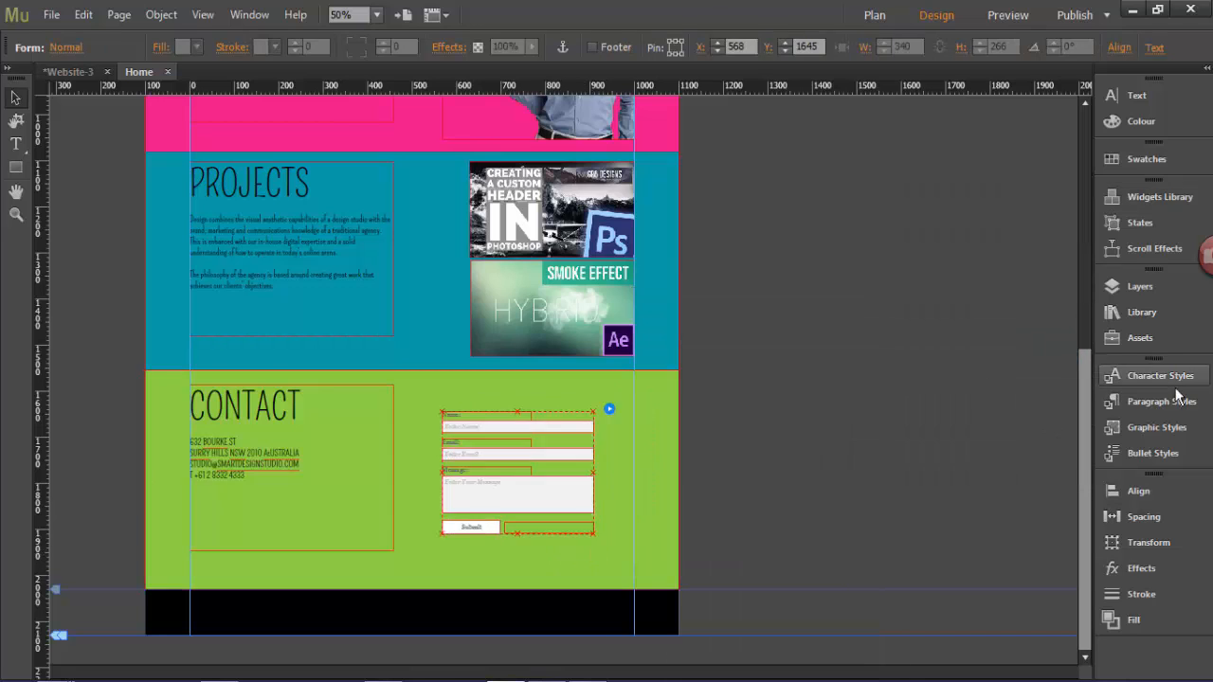
pyautogui.click(1175, 402)
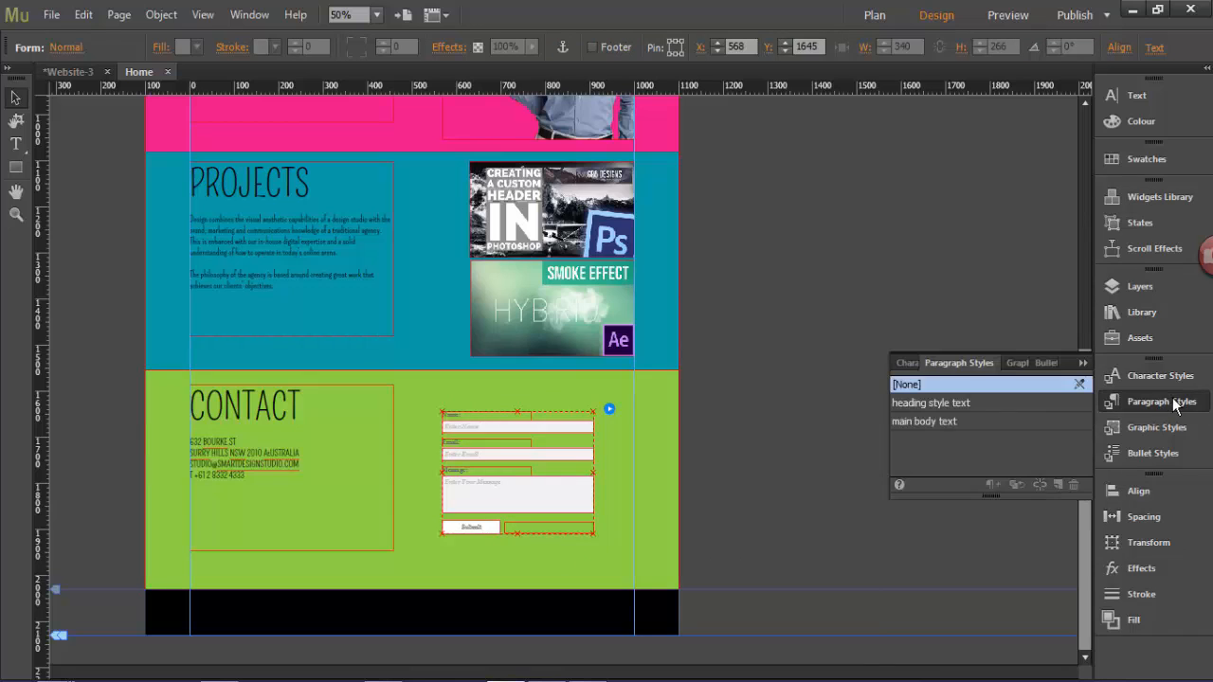
pyautogui.click(921, 422)
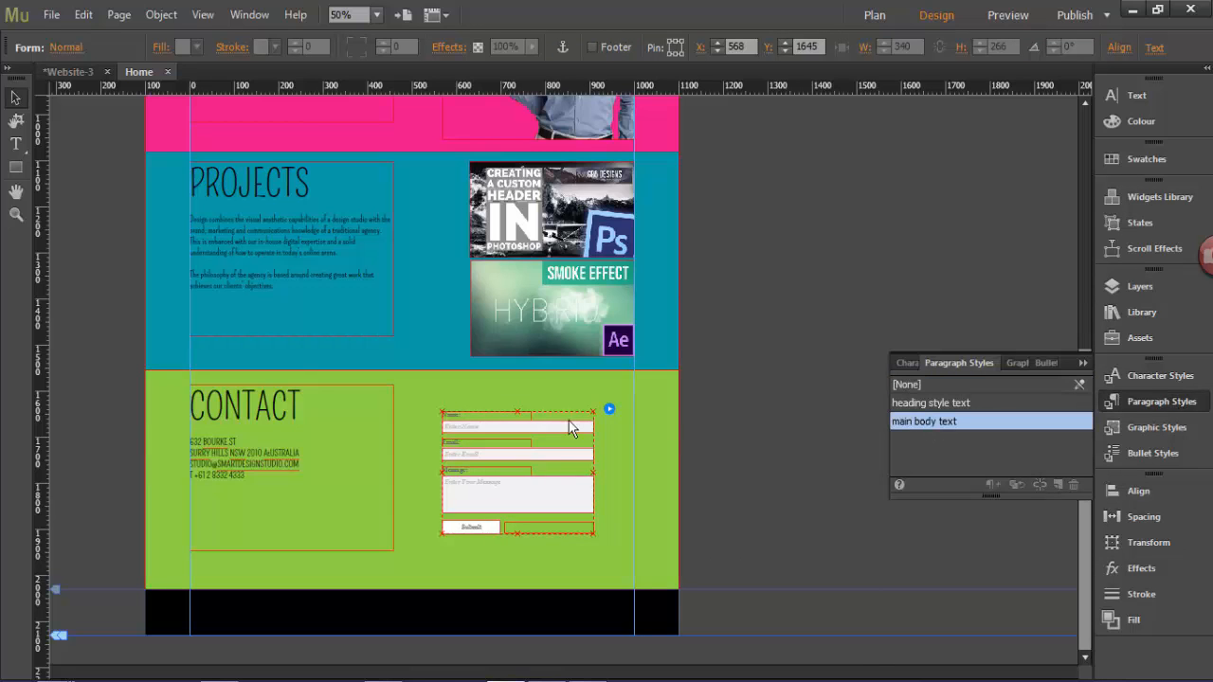
pyautogui.click(484, 394)
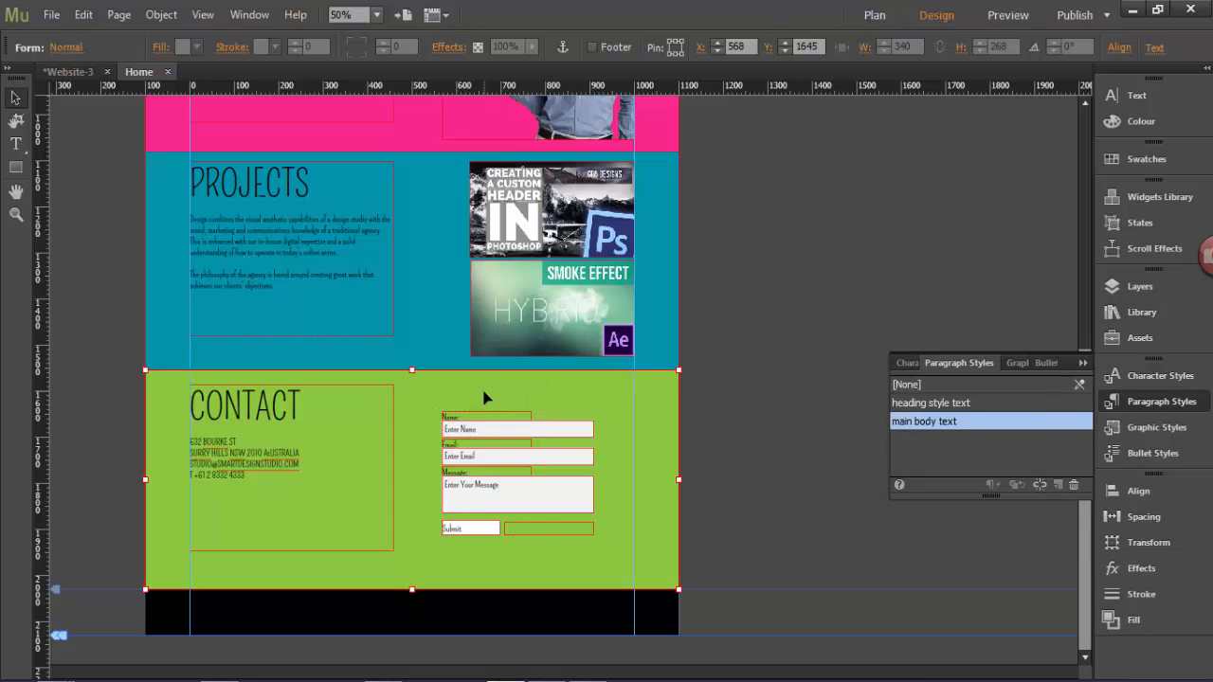
pyautogui.click(464, 428)
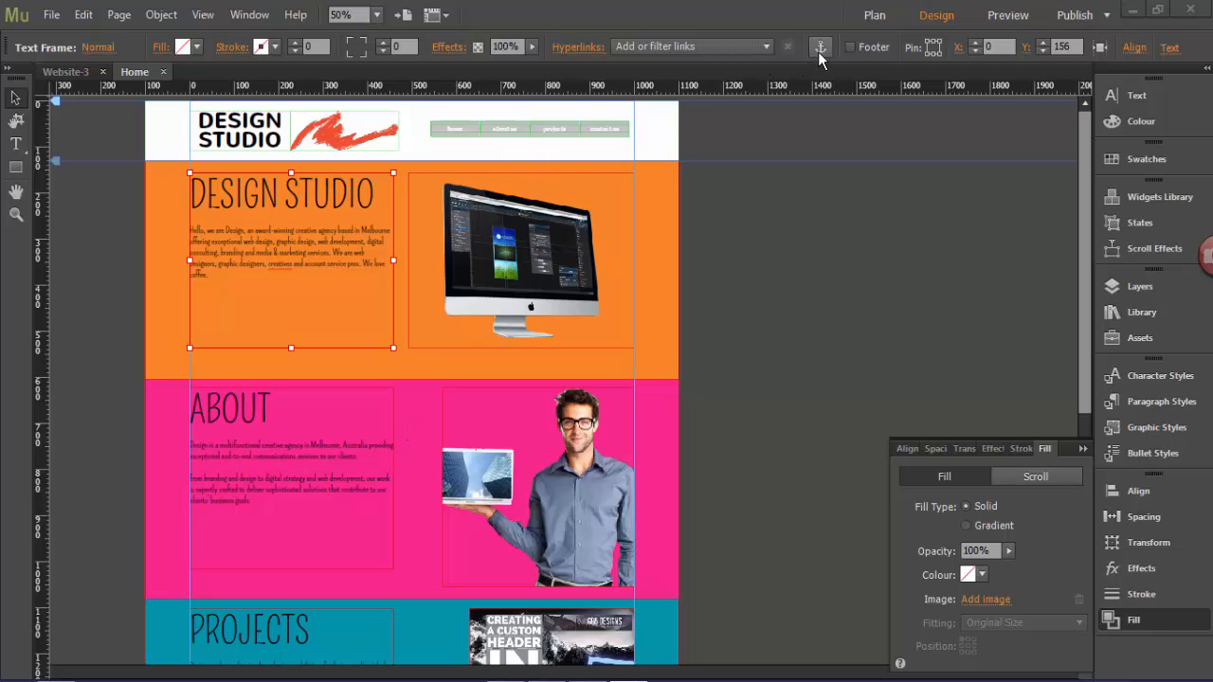
# Place an anchor just above the ABOUT section at X 0, Y 566 and name it aboutpage.
pyautogui.moveTo(819, 54); pyautogui.dragTo(194, 368)
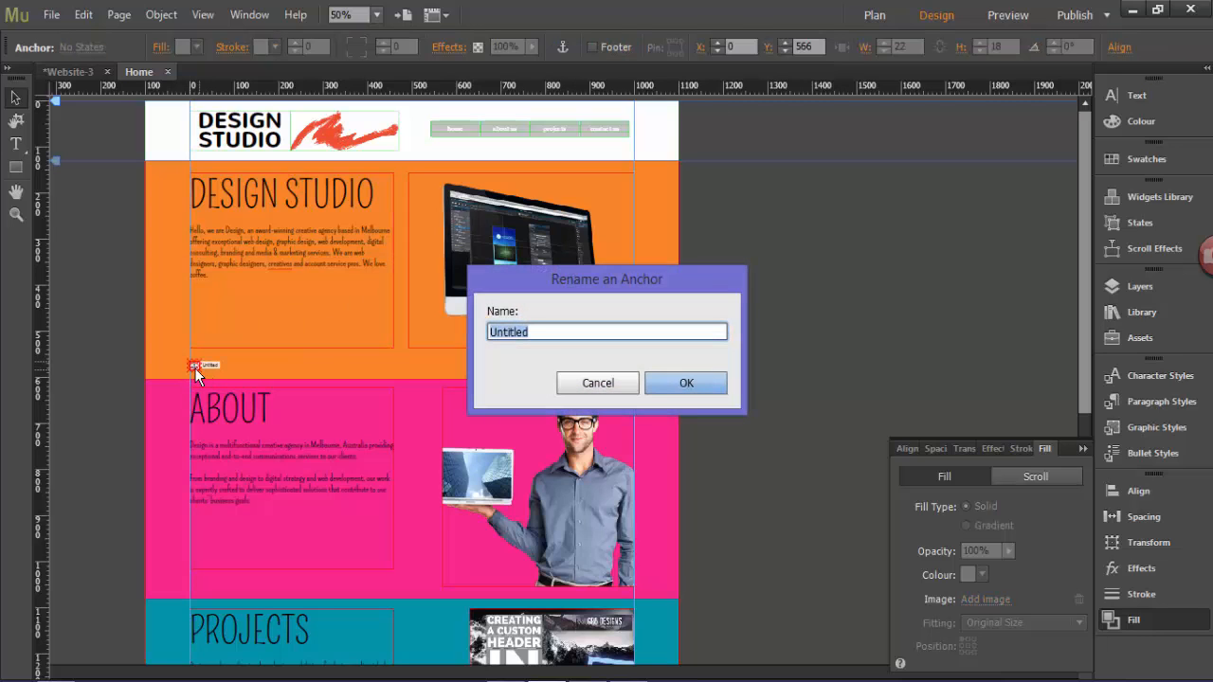
pyautogui.write('ABou')
pyautogui.write('tpage')
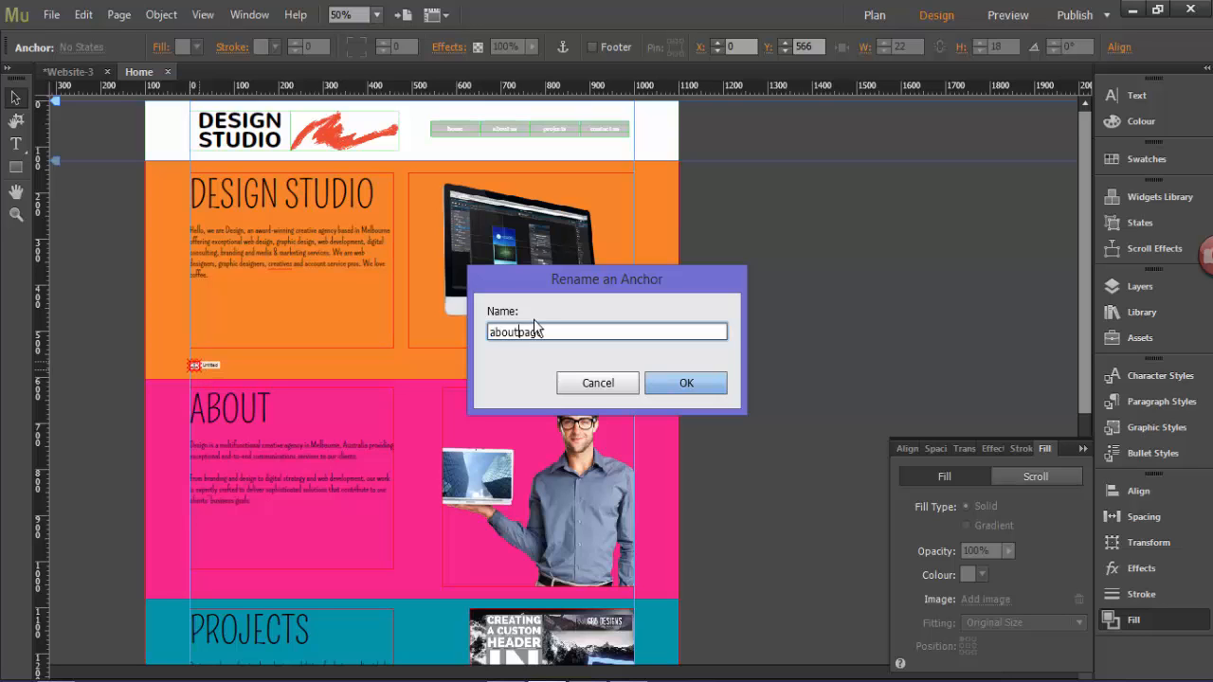
pyautogui.press('Return')
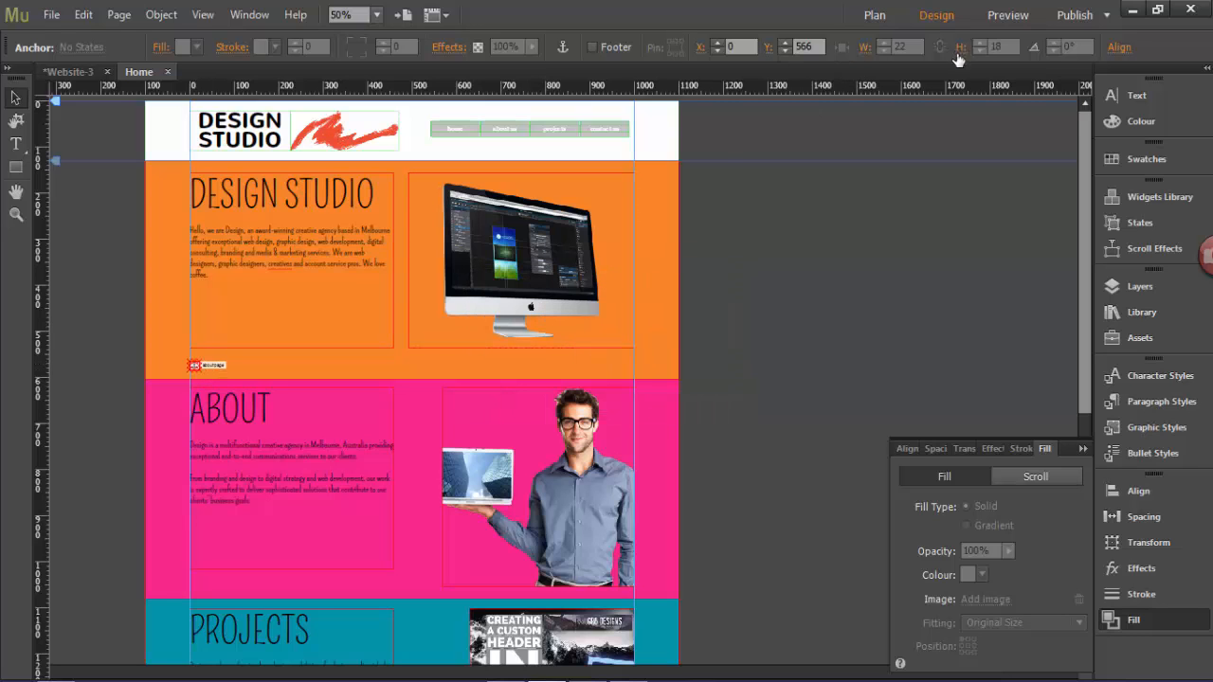
# Place an anchor just above the PROJECTS section at X 0, Y 1037 and name it projects.
pyautogui.click(190, 579)
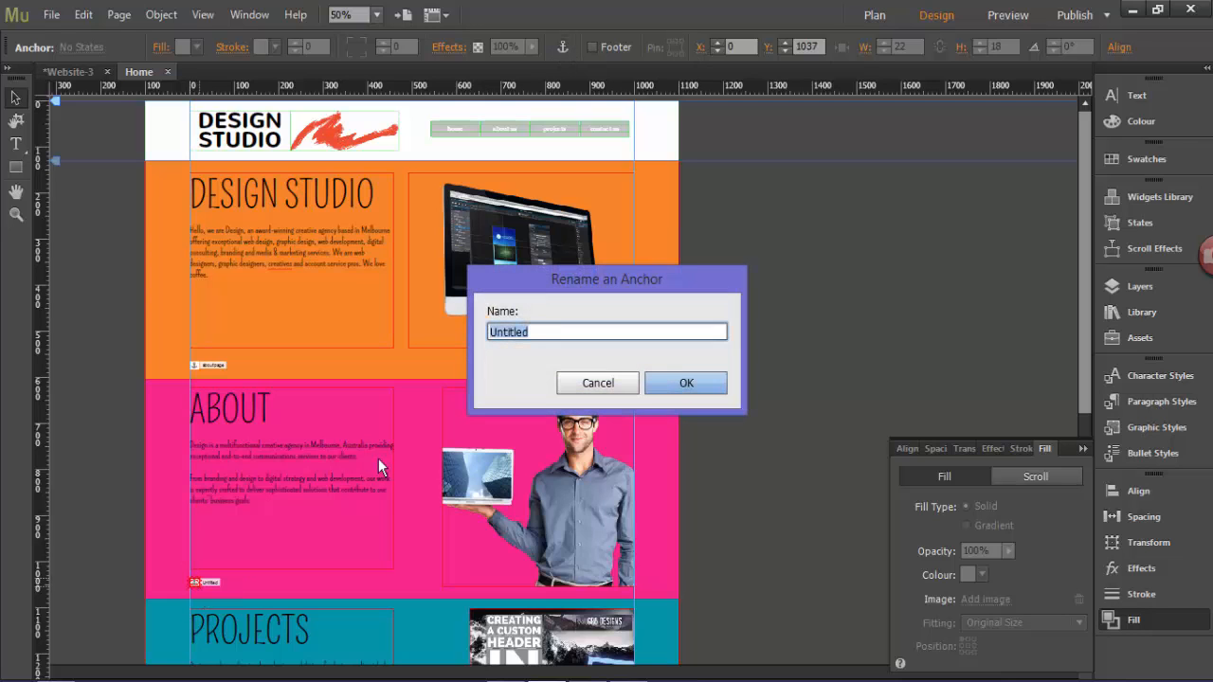
pyautogui.write('projects')
pyautogui.press('Return')
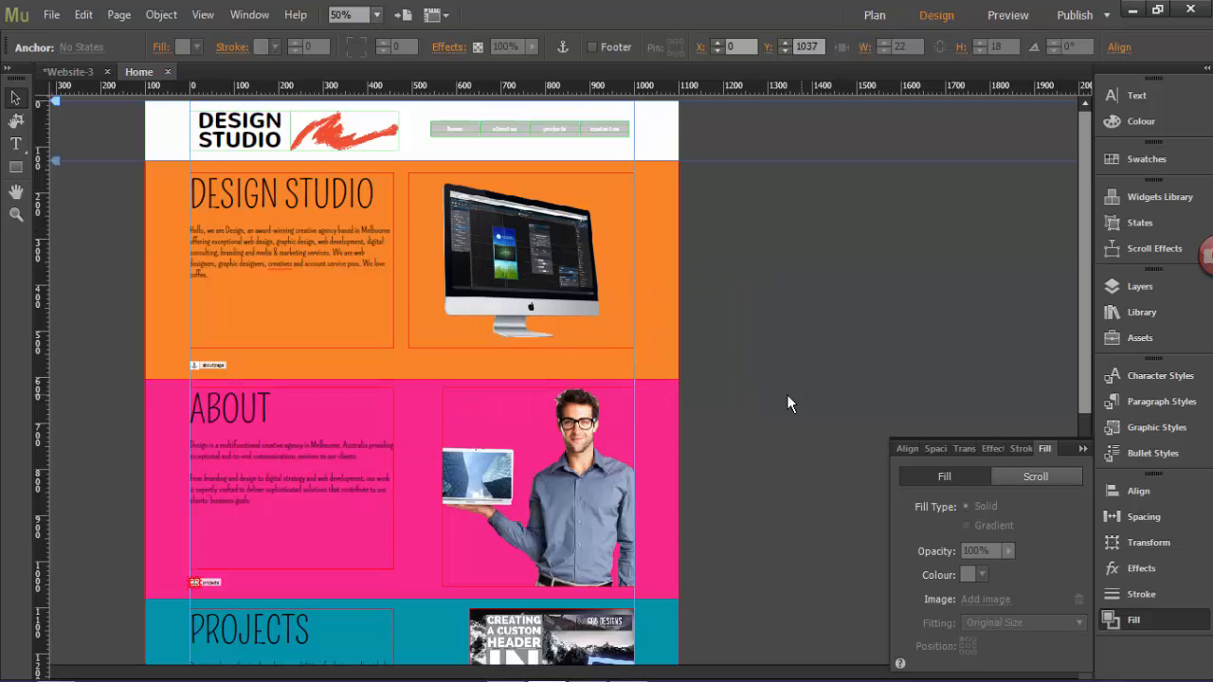
# Place an anchor just above the CONTACT section at X 0, Y 1510 and name it contact.
pyautogui.click(786, 420)
pyautogui.scroll(-5, 785, 421)
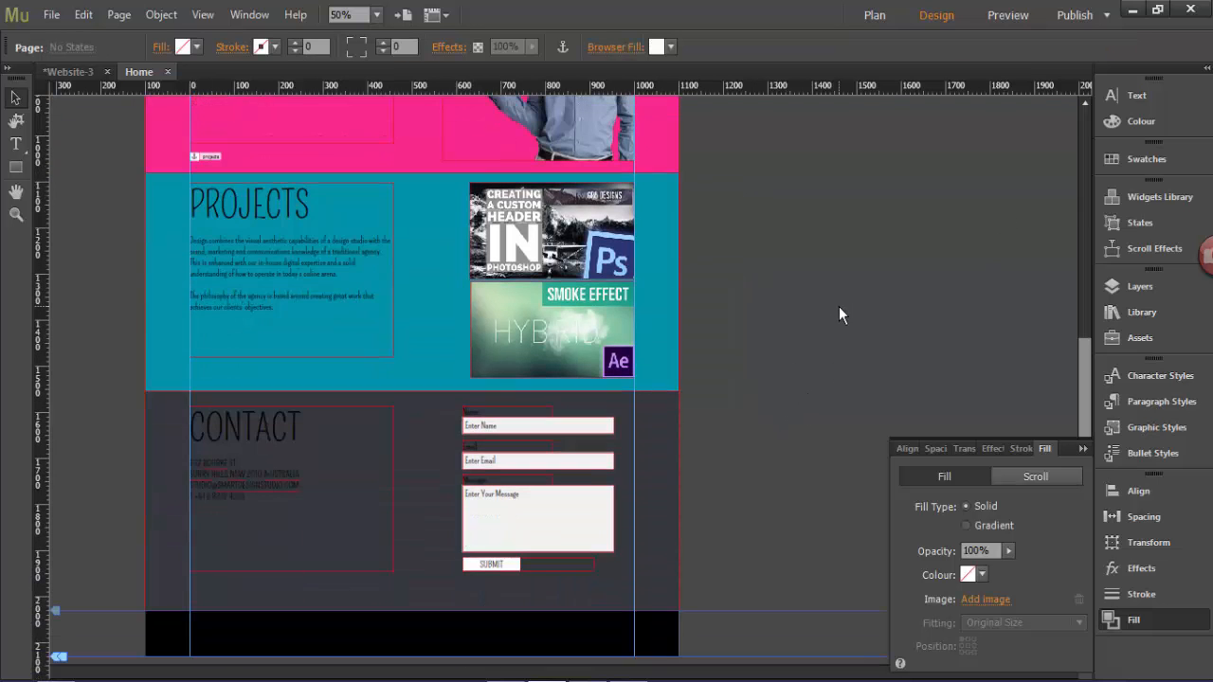
pyautogui.click(192, 372)
pyautogui.write('con')
pyautogui.press('Return')
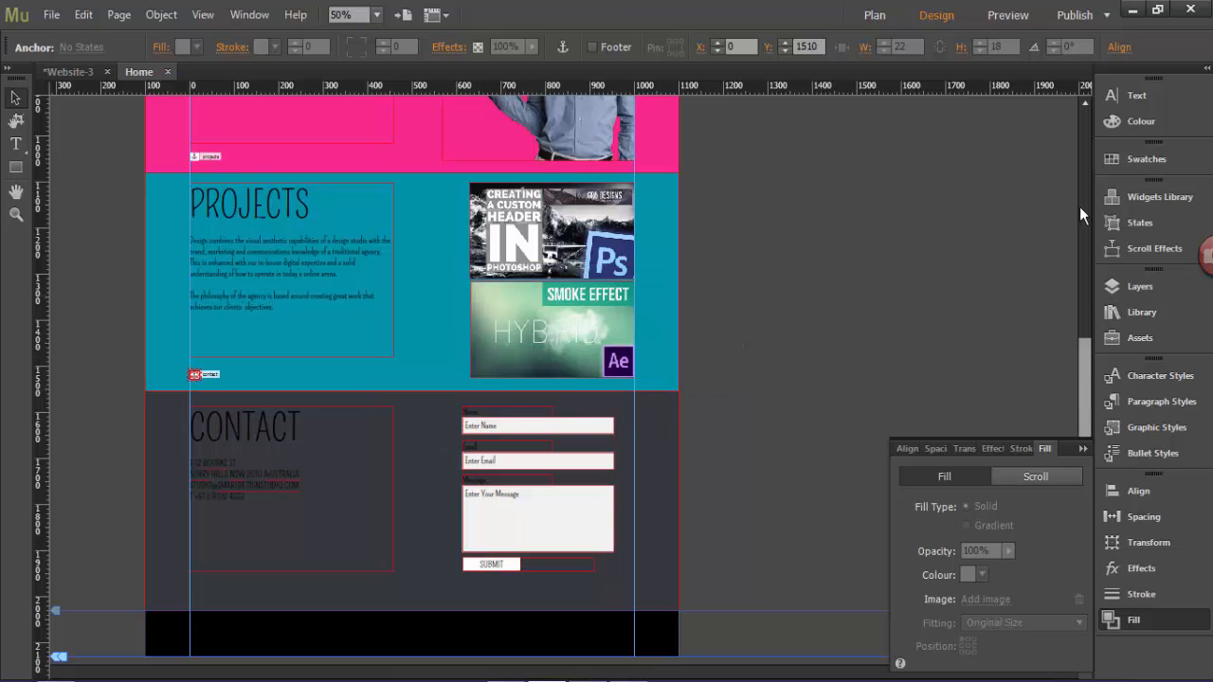
# Place an anchor at the very start of the page at X 0, Y 0 and name it top.
pyautogui.moveTo(1080, 207); pyautogui.dragTo(1080, 65)
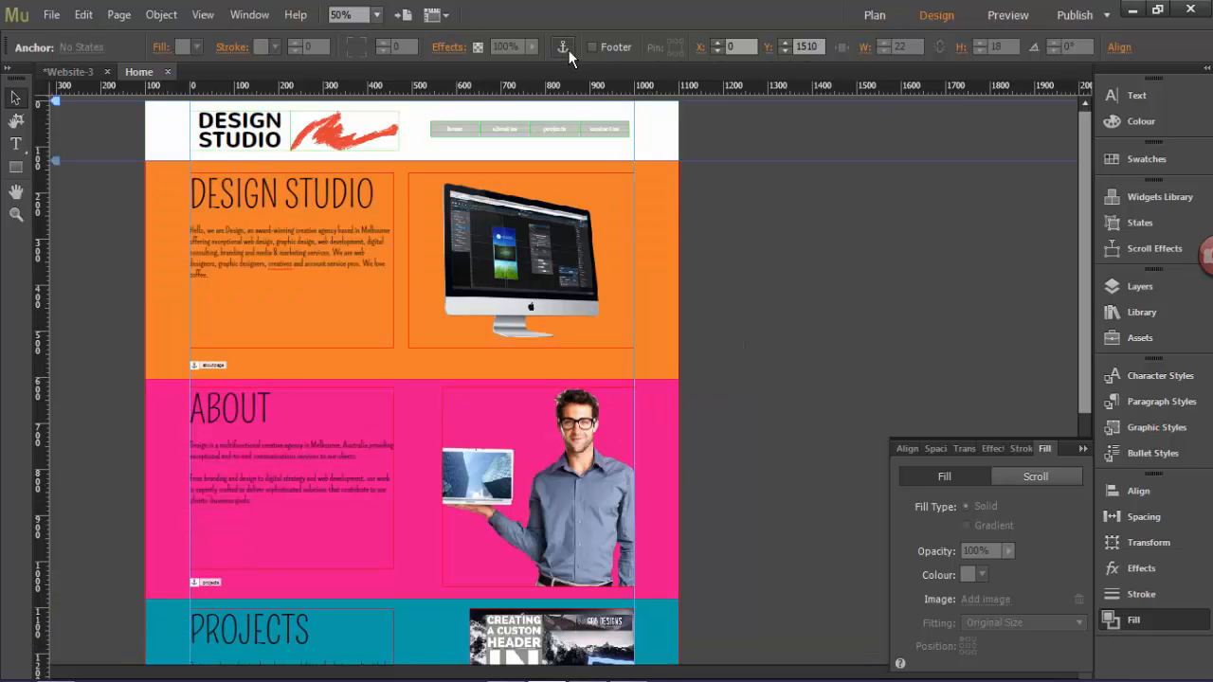
pyautogui.click(218, 106)
pyautogui.write('top')
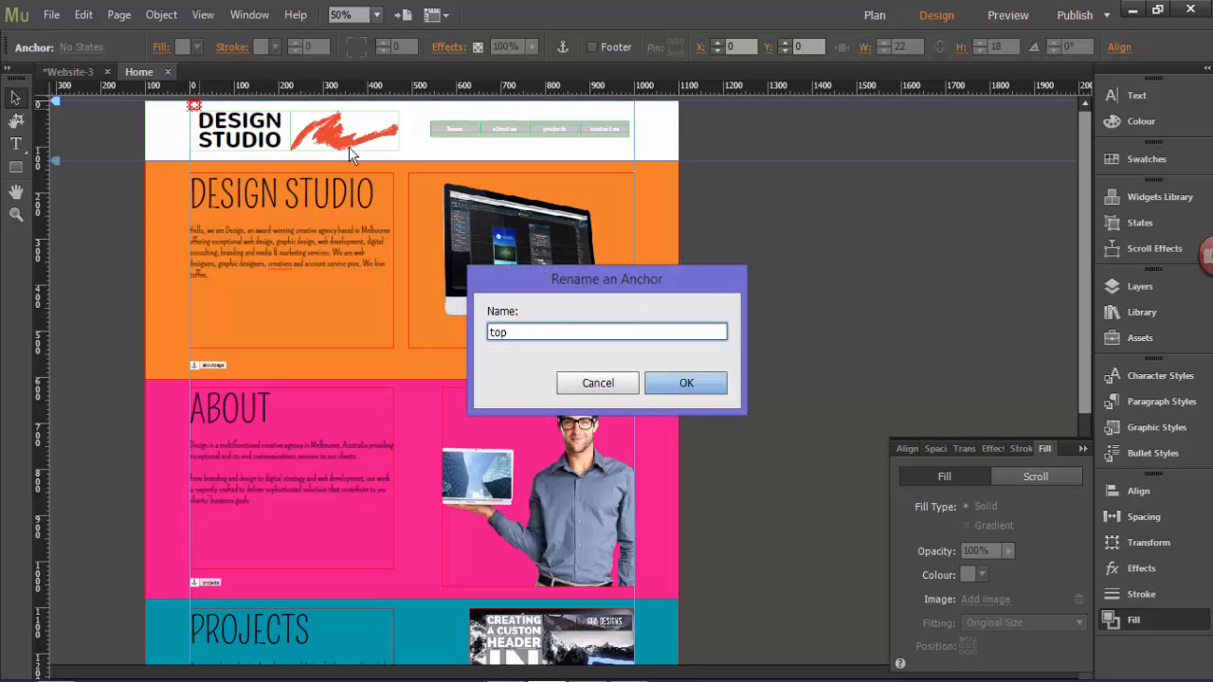
pyautogui.click(699, 384)
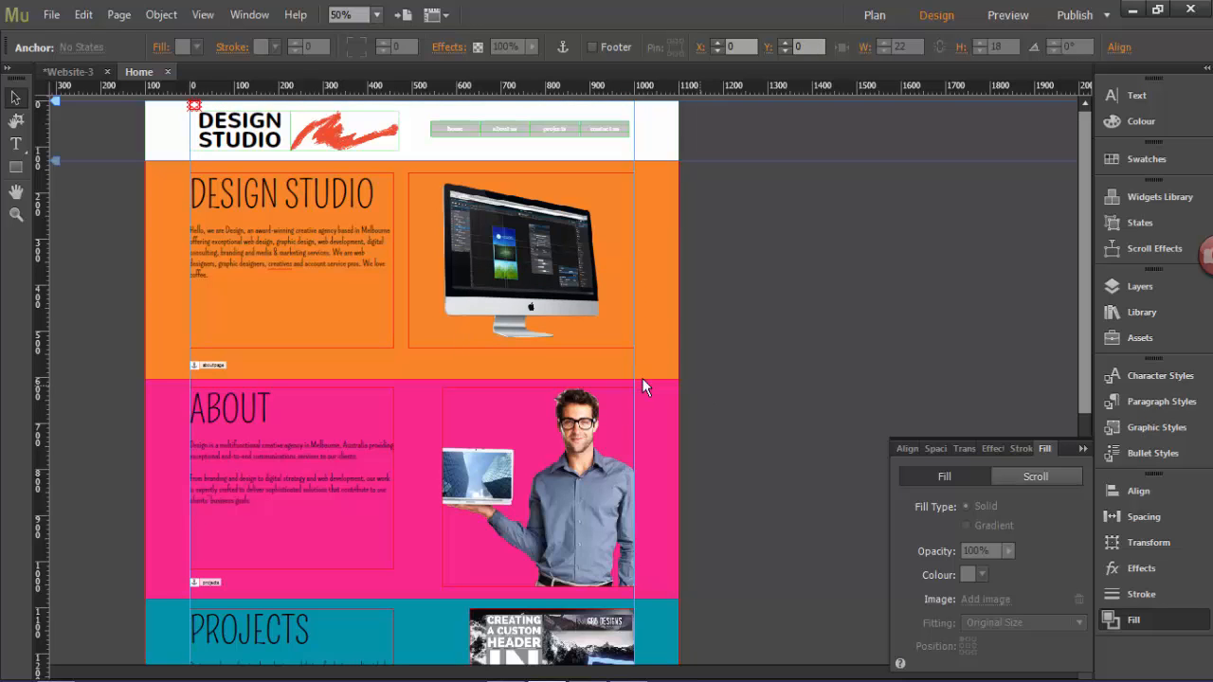
# Examine the anchors placed between the page sections and the items of the header menu.
pyautogui.click(261, 366)
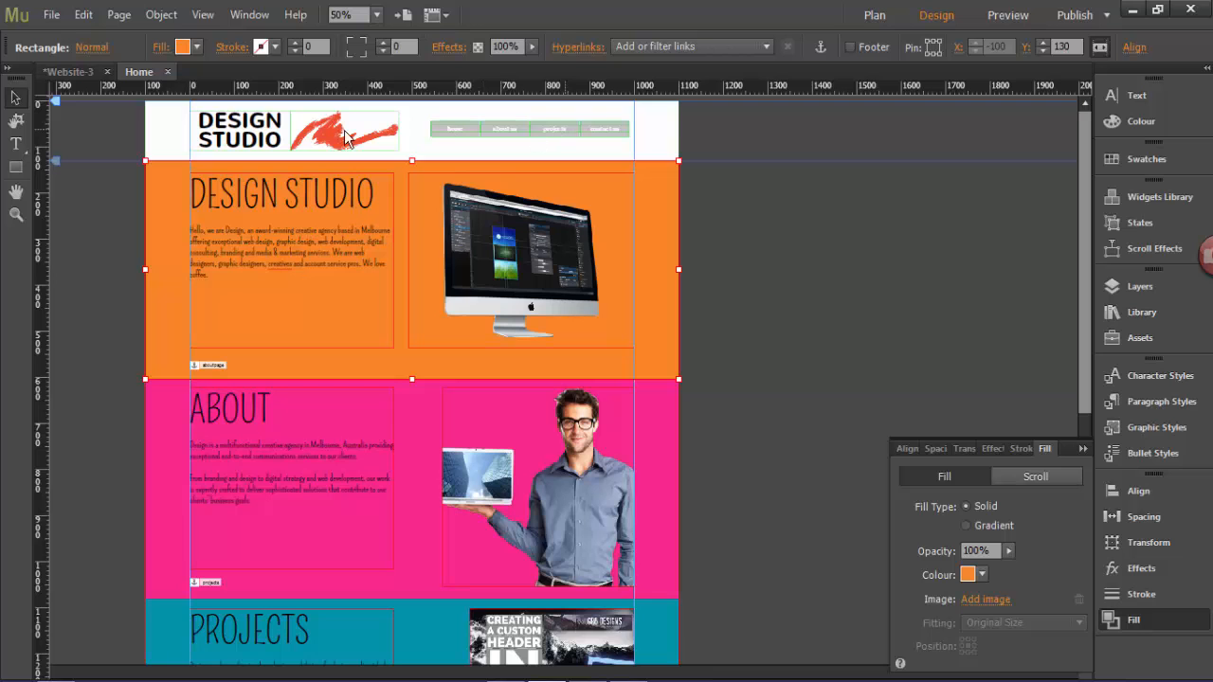
pyautogui.scroll(-1, 185, 477)
pyautogui.scroll(-5, 191, 501)
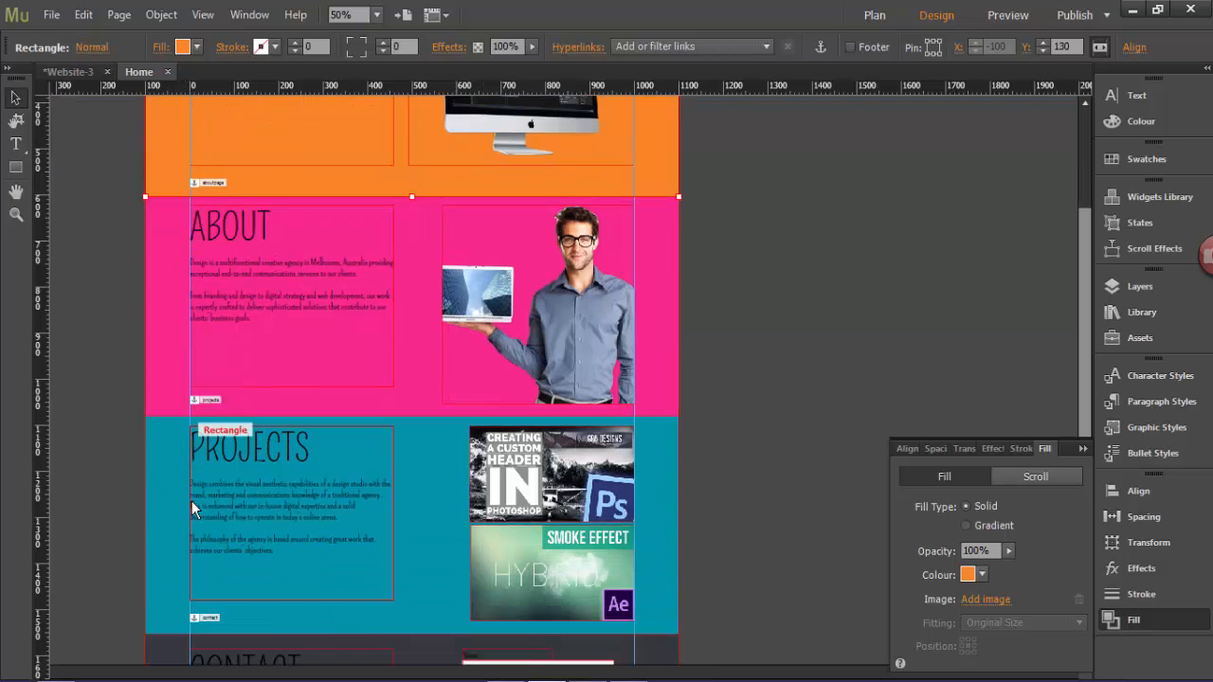
pyautogui.scroll(3, 229, 431)
pyautogui.scroll(3, 234, 431)
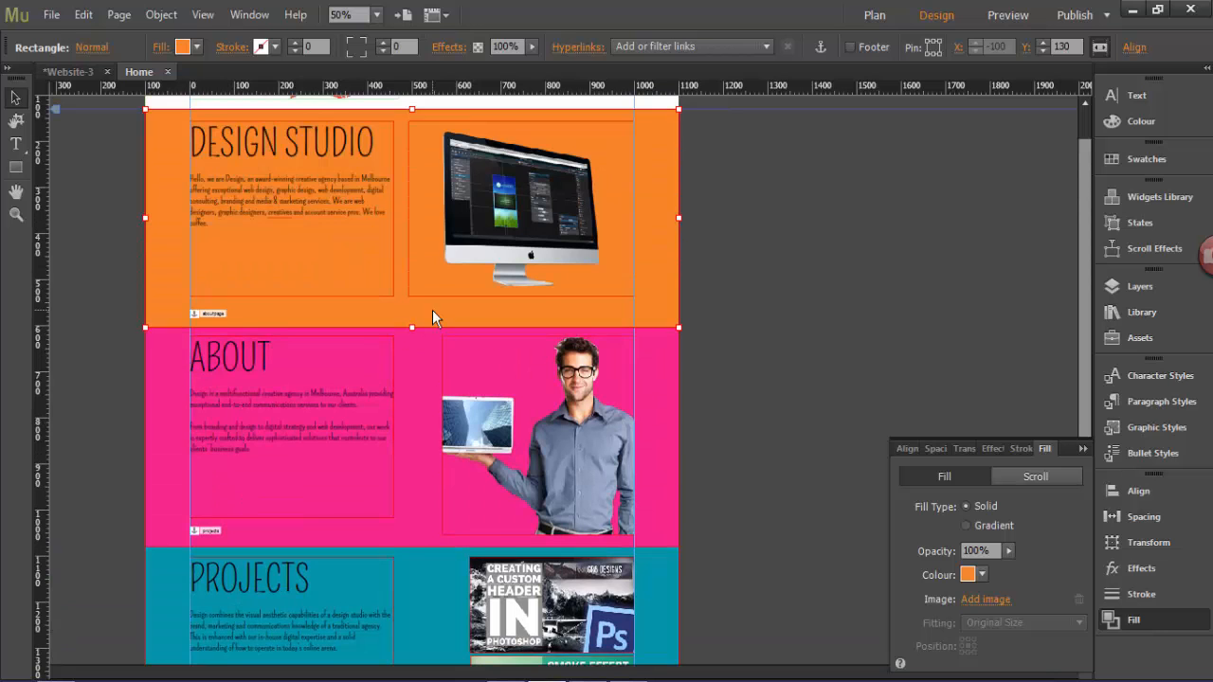
pyautogui.scroll(1, 447, 318)
pyautogui.press('Escape')
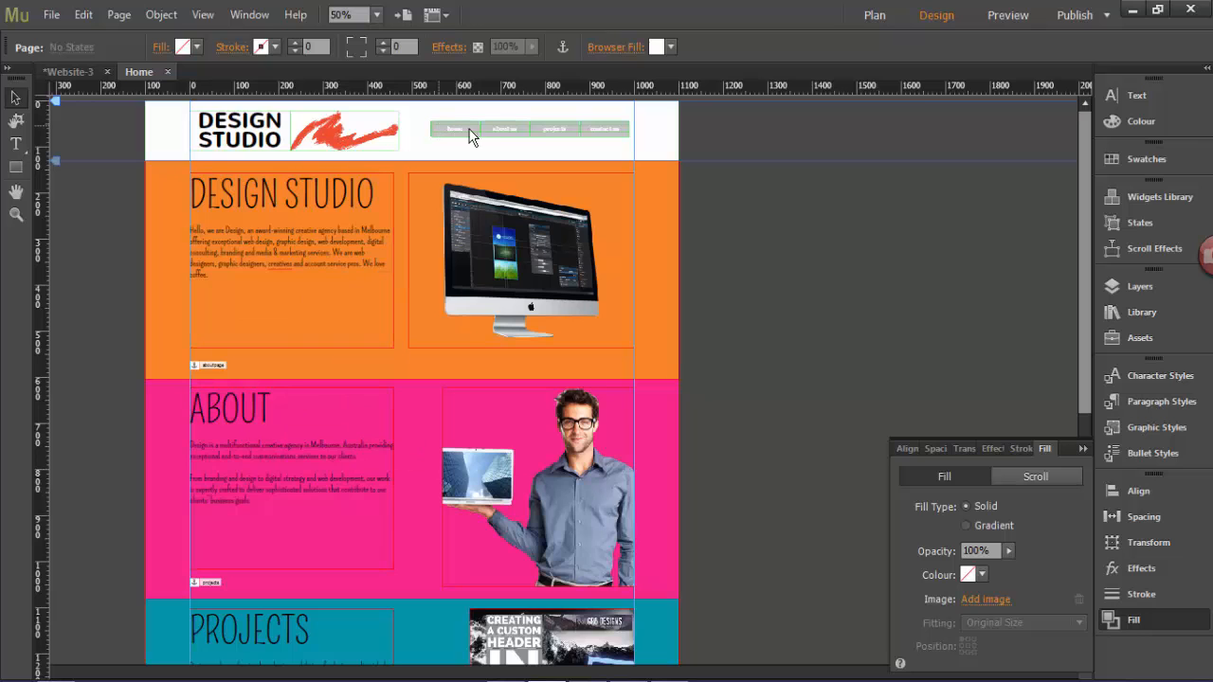
pyautogui.hotkey('ctrl', '=')
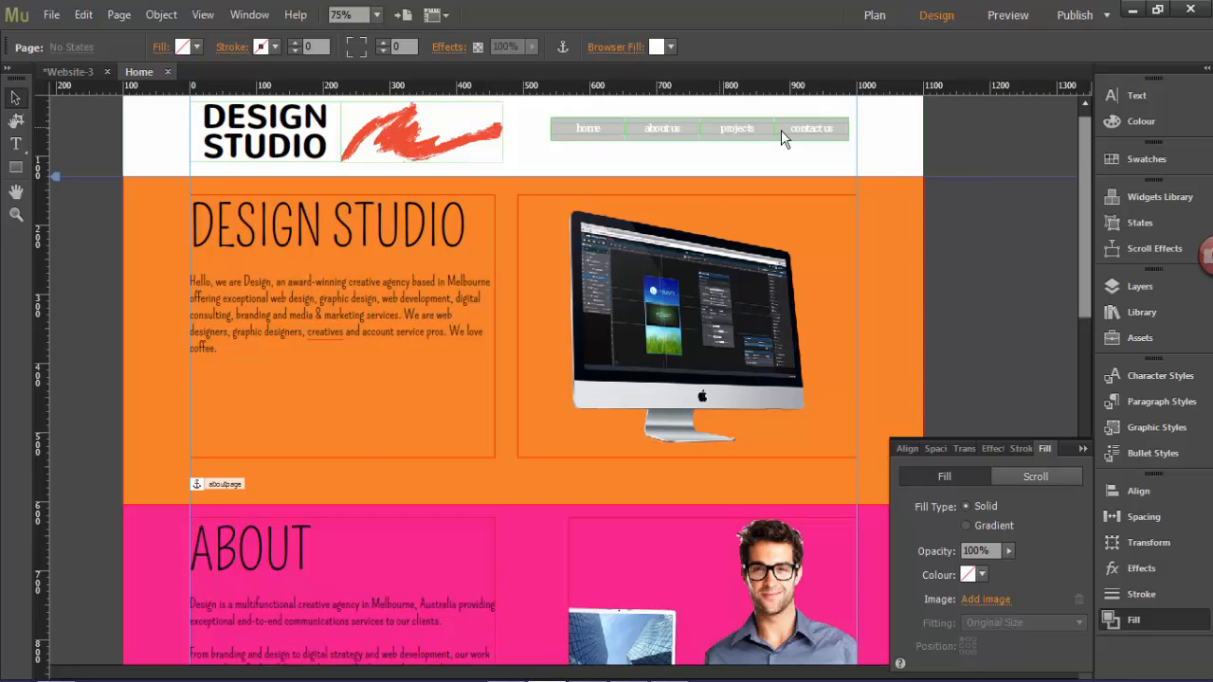
# Open the A-Master page for editing, select its header menu and show the States settings.
pyautogui.hotkey('ctrl', 'm')
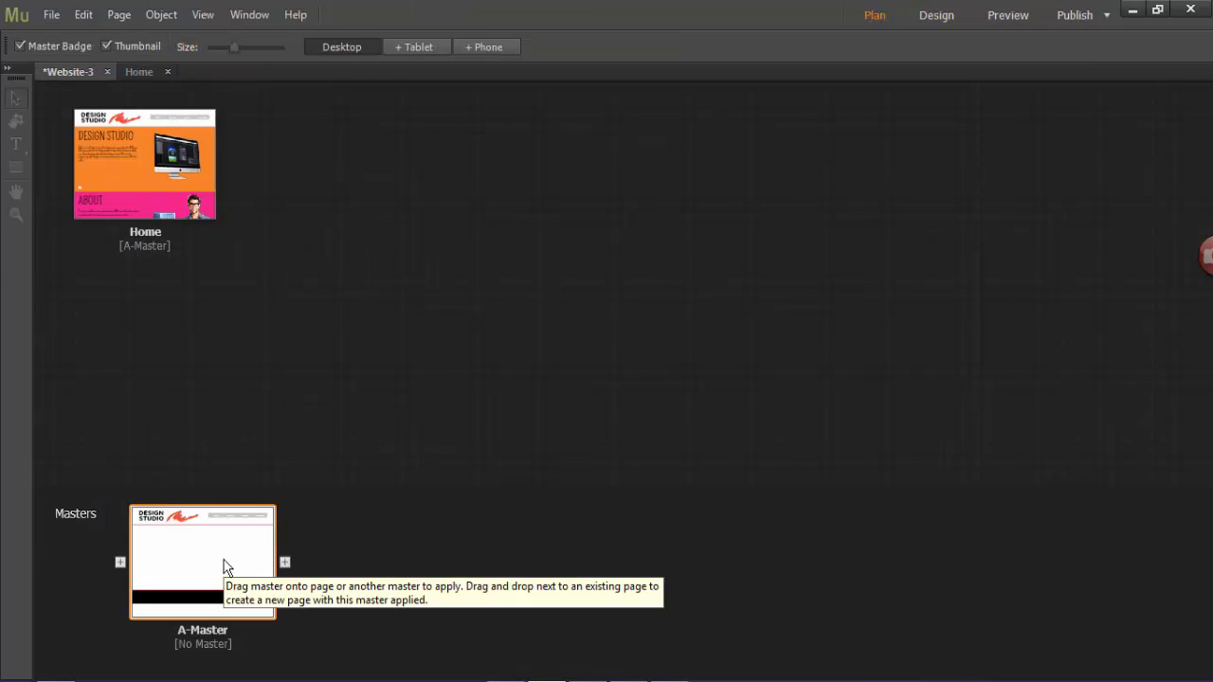
pyautogui.doubleClick(193, 573)
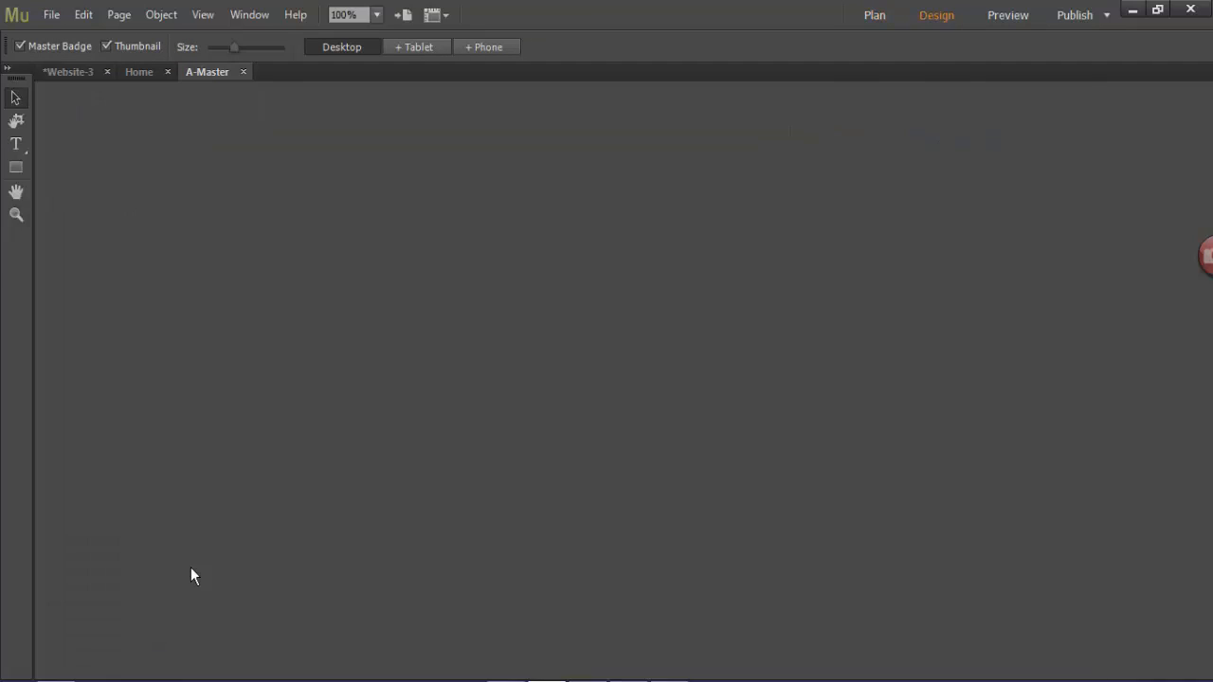
pyautogui.click(638, 163)
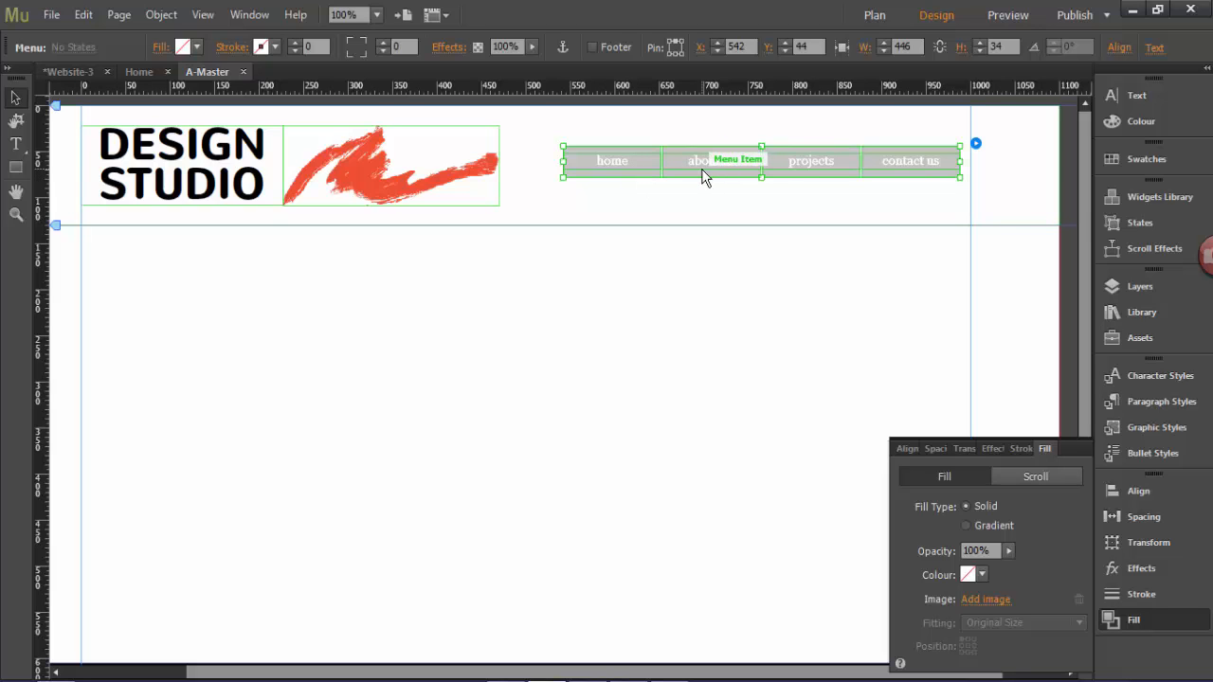
pyautogui.click(1149, 225)
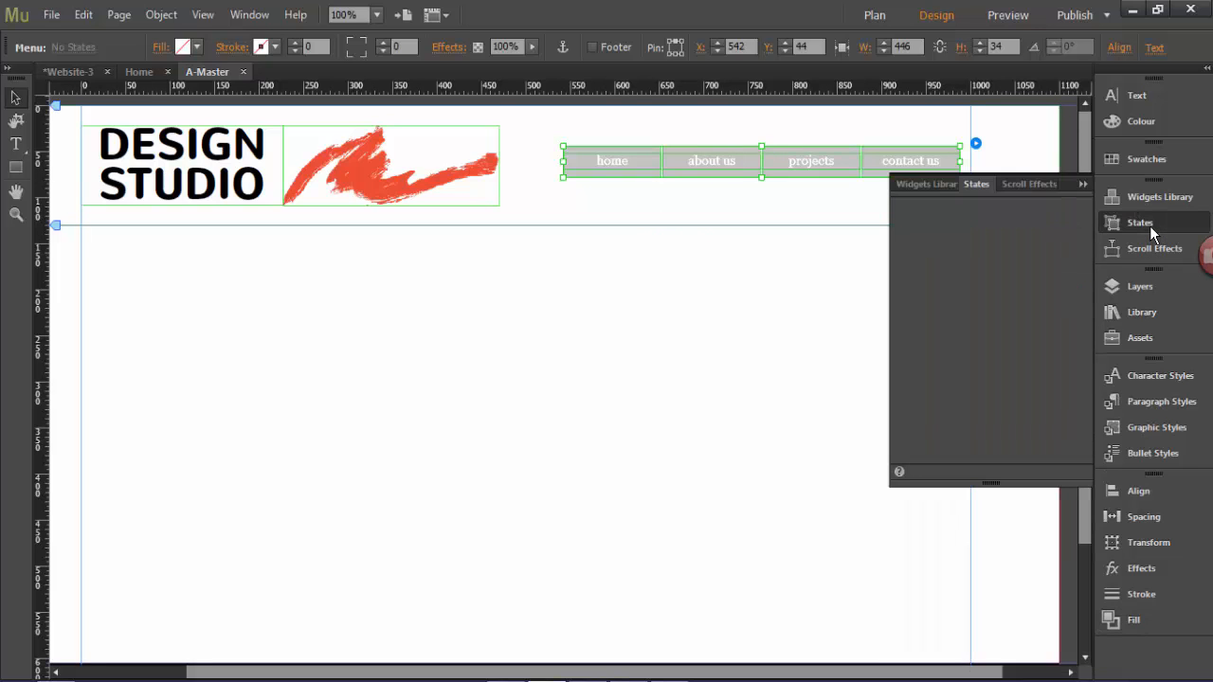
# Set the fill of the home menu item to none for its Normal and Rollover states.
pyautogui.click(627, 173)
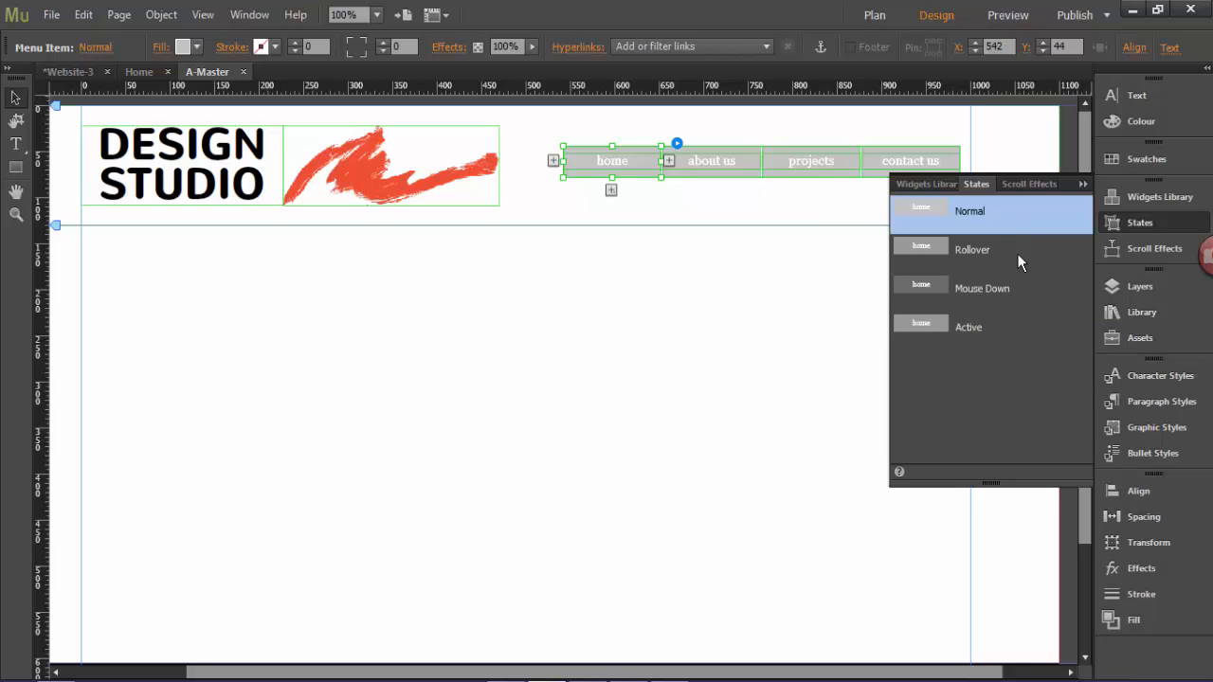
pyautogui.click(196, 47)
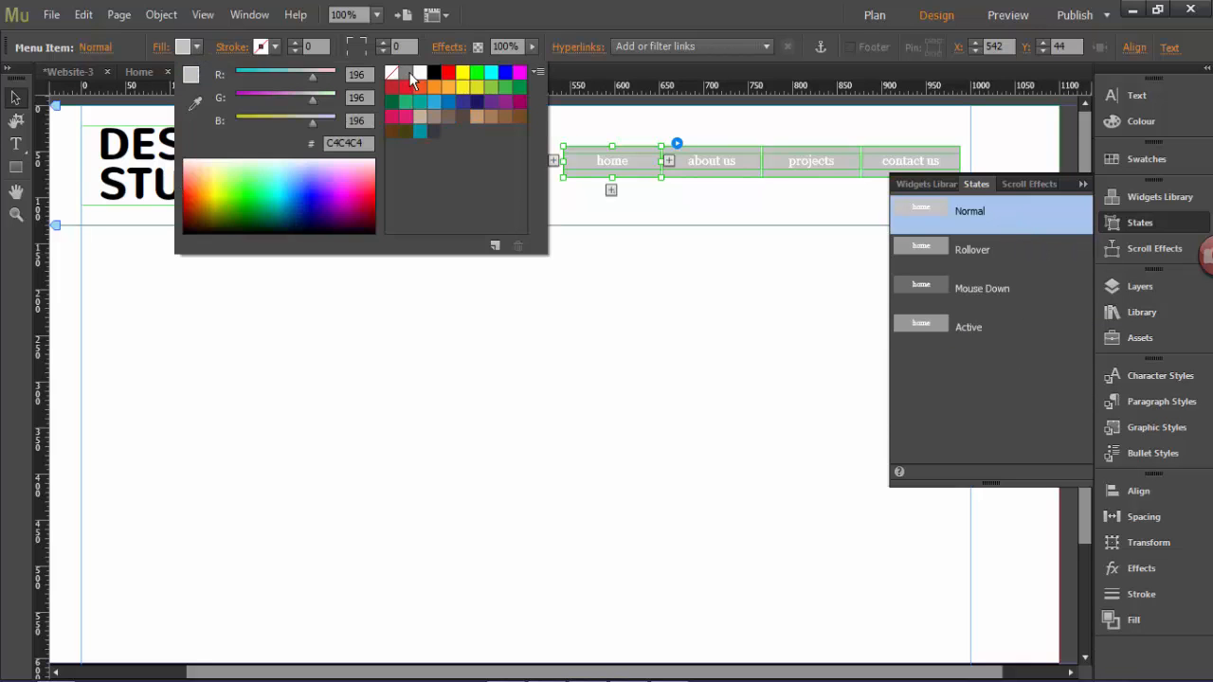
pyautogui.click(393, 72)
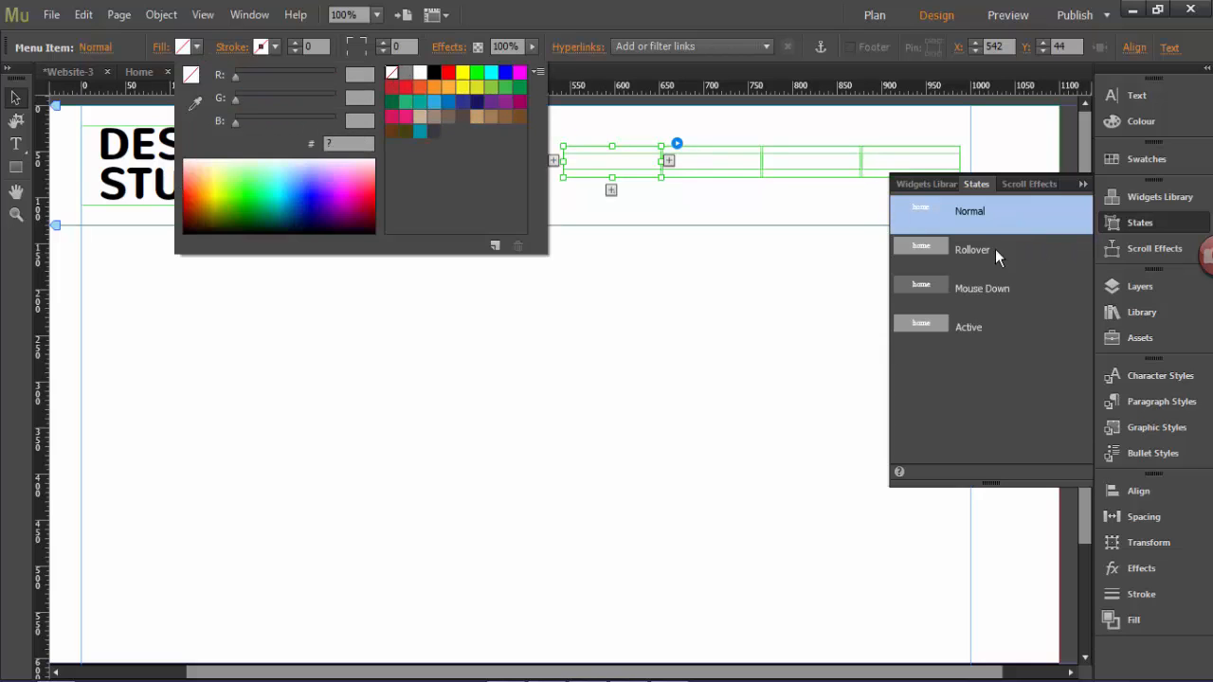
pyautogui.click(1017, 248)
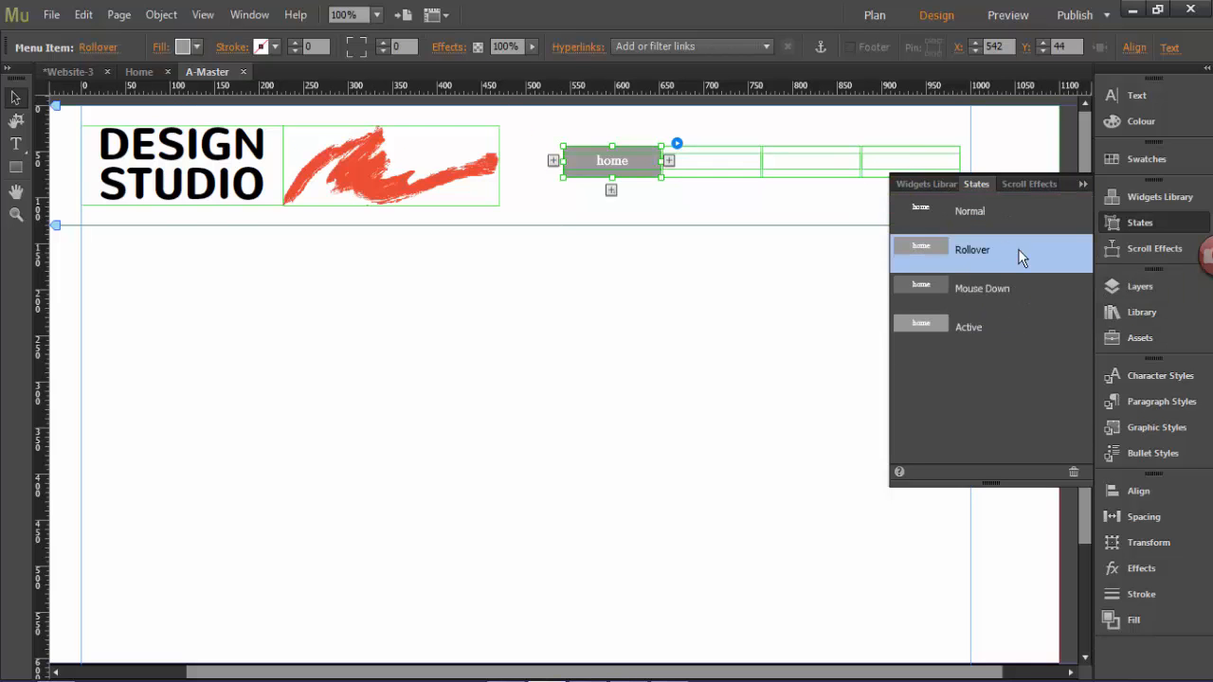
pyautogui.click(197, 47)
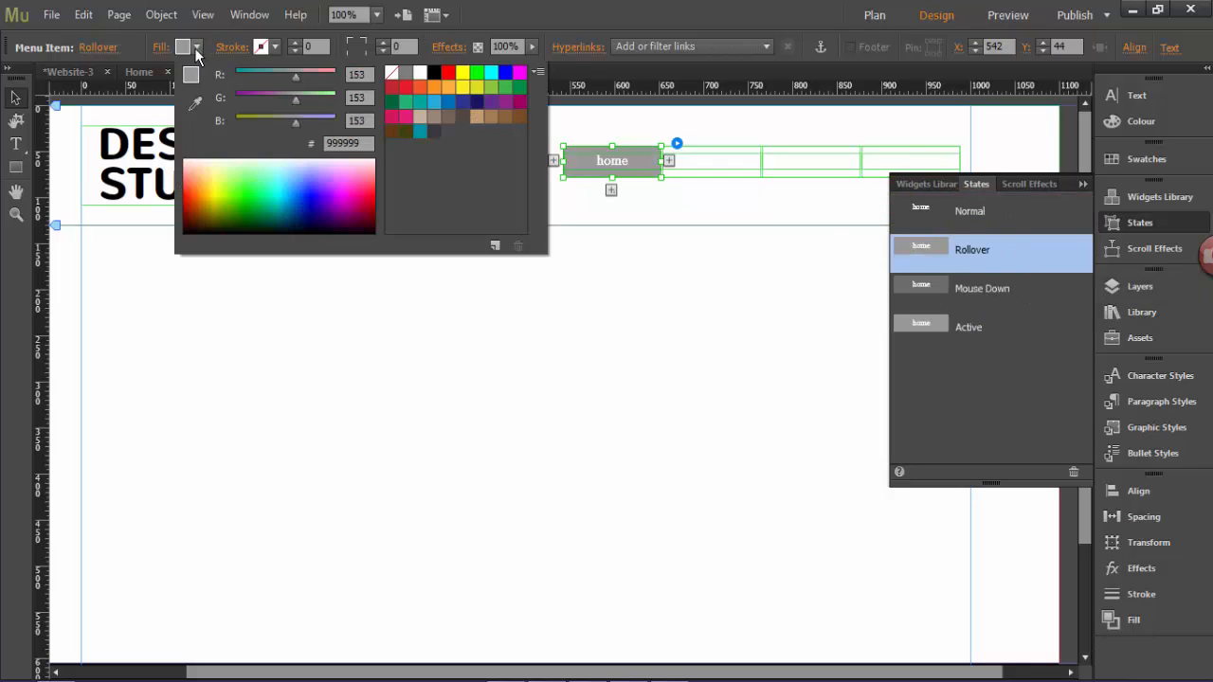
pyautogui.click(396, 80)
# Set the fill of the home menu item to none for its Mouse Down and Active states.
pyautogui.click(1037, 289)
pyautogui.click(1026, 292)
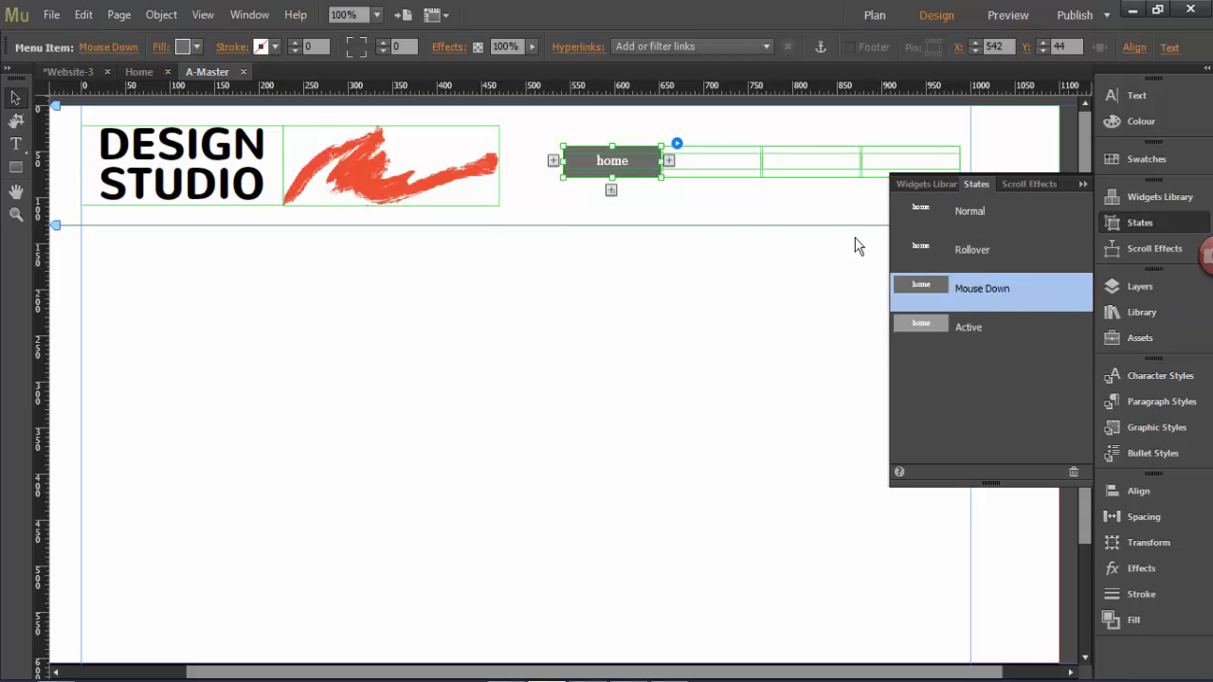
pyautogui.click(197, 48)
pyautogui.click(393, 76)
pyautogui.click(990, 322)
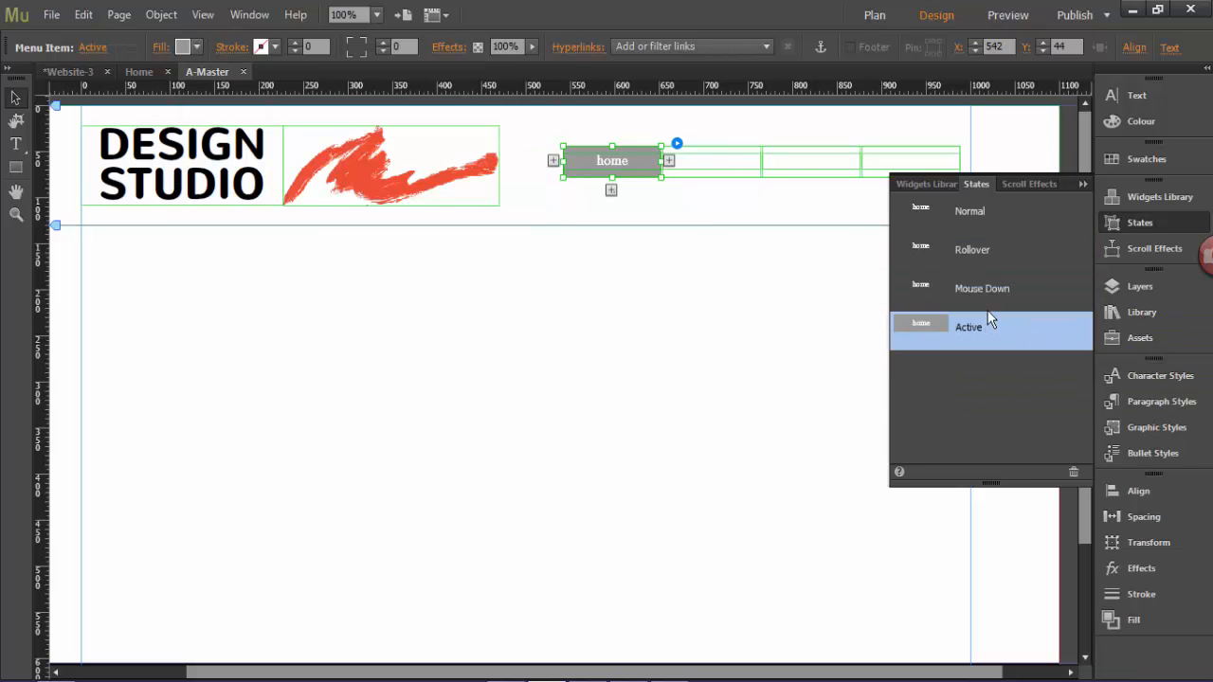
pyautogui.click(197, 47)
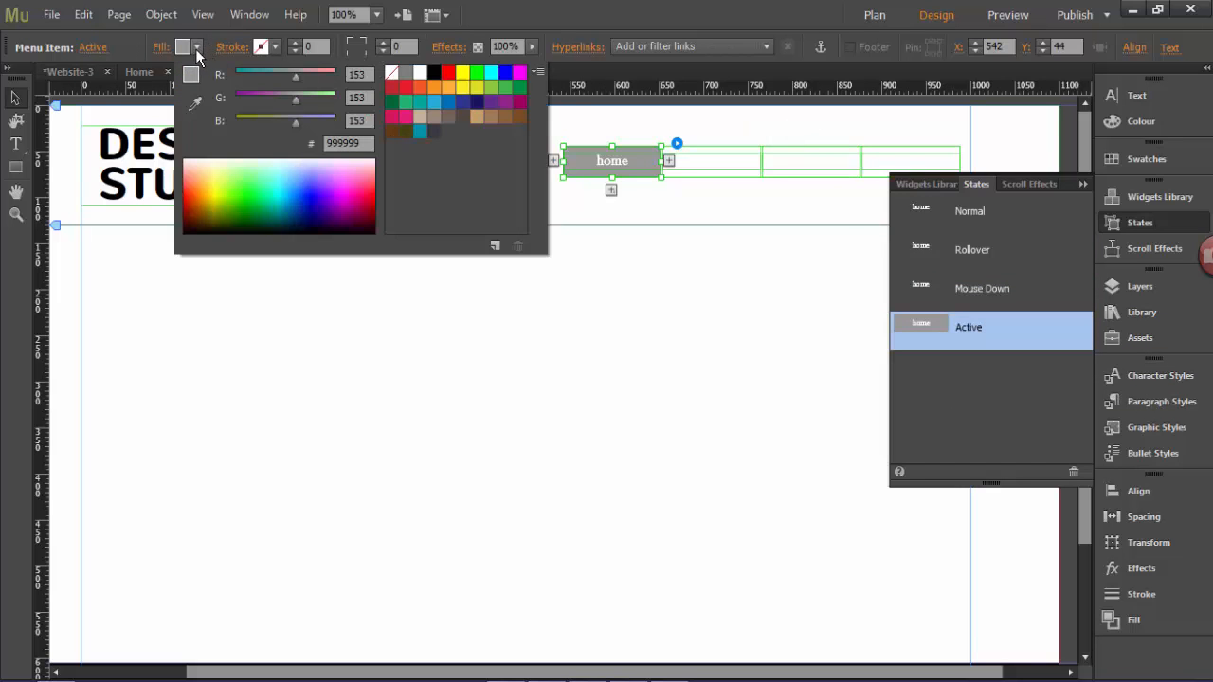
pyautogui.click(391, 74)
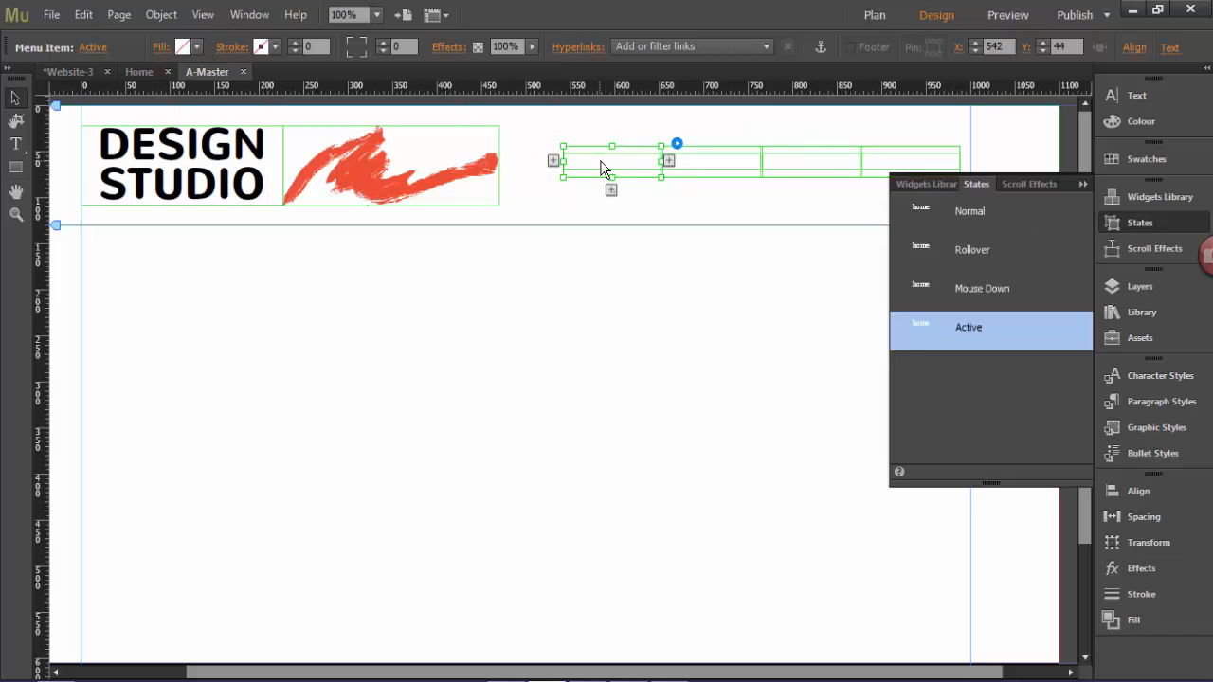
# Select the home label text in the header menu and set its text colour to black.
pyautogui.click(615, 164)
pyautogui.doubleClick(614, 163)
pyautogui.doubleClick(614, 163)
pyautogui.click(417, 46)
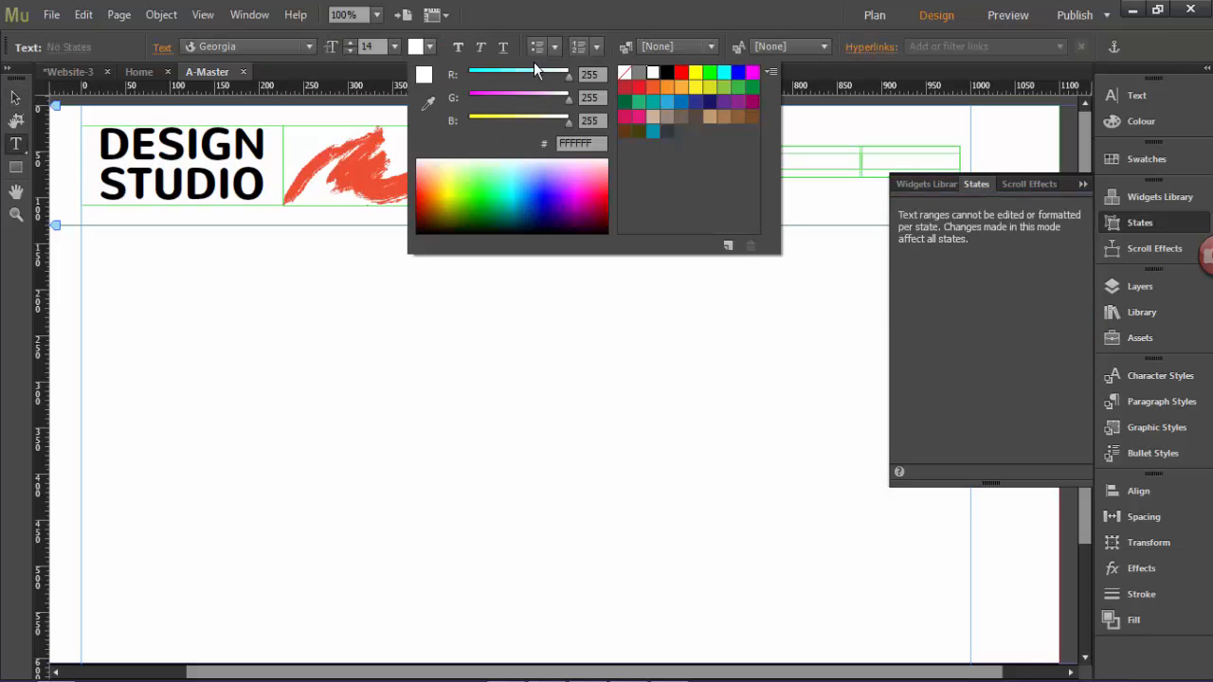
pyautogui.click(667, 72)
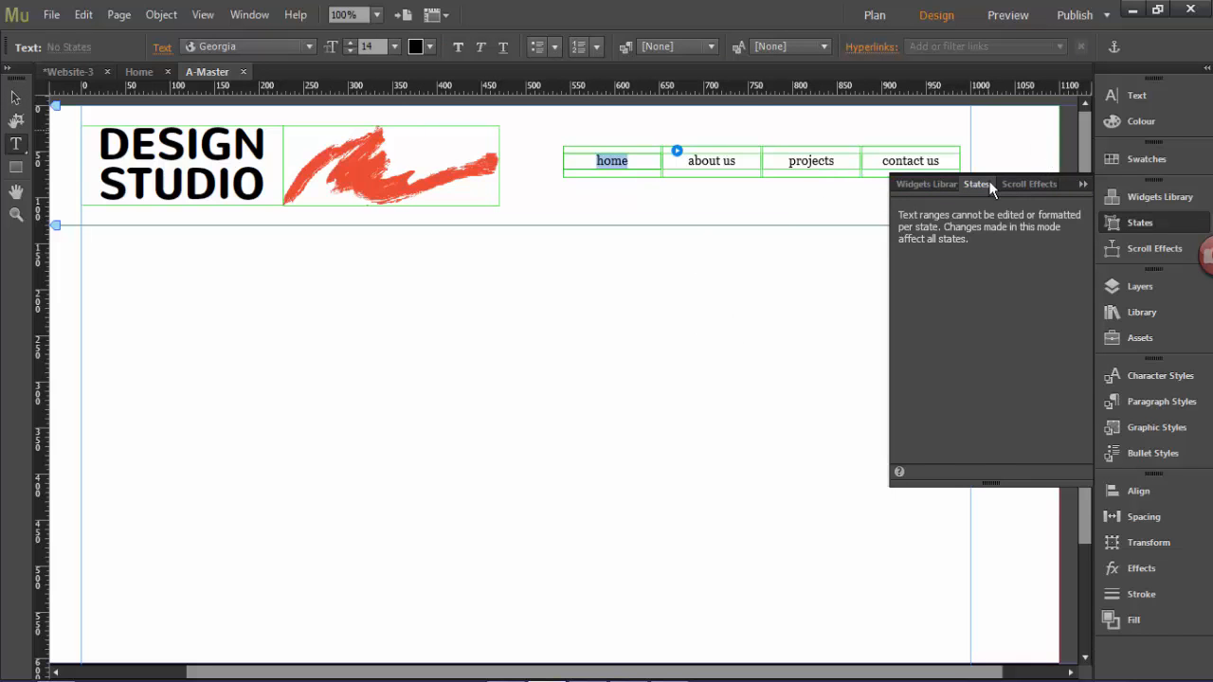
# Give the home menu item's Rollover state a bottom-only stroke of weight 5, with the side weights unlinked.
pyautogui.press('Escape')
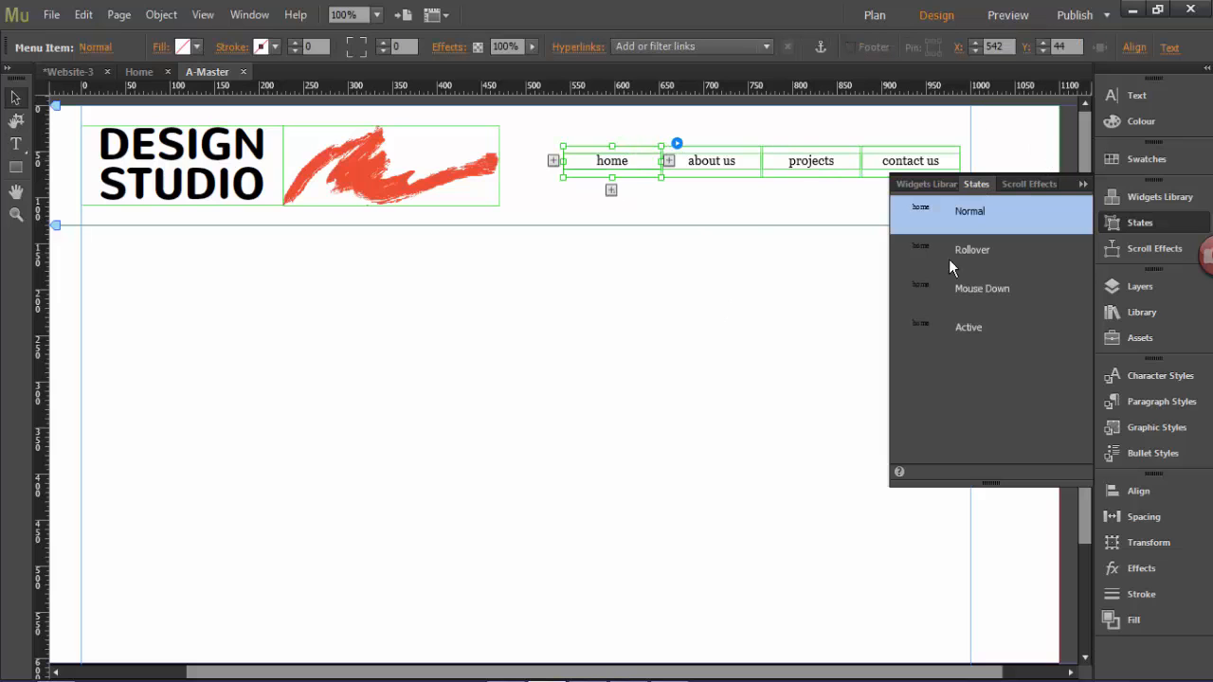
pyautogui.click(979, 253)
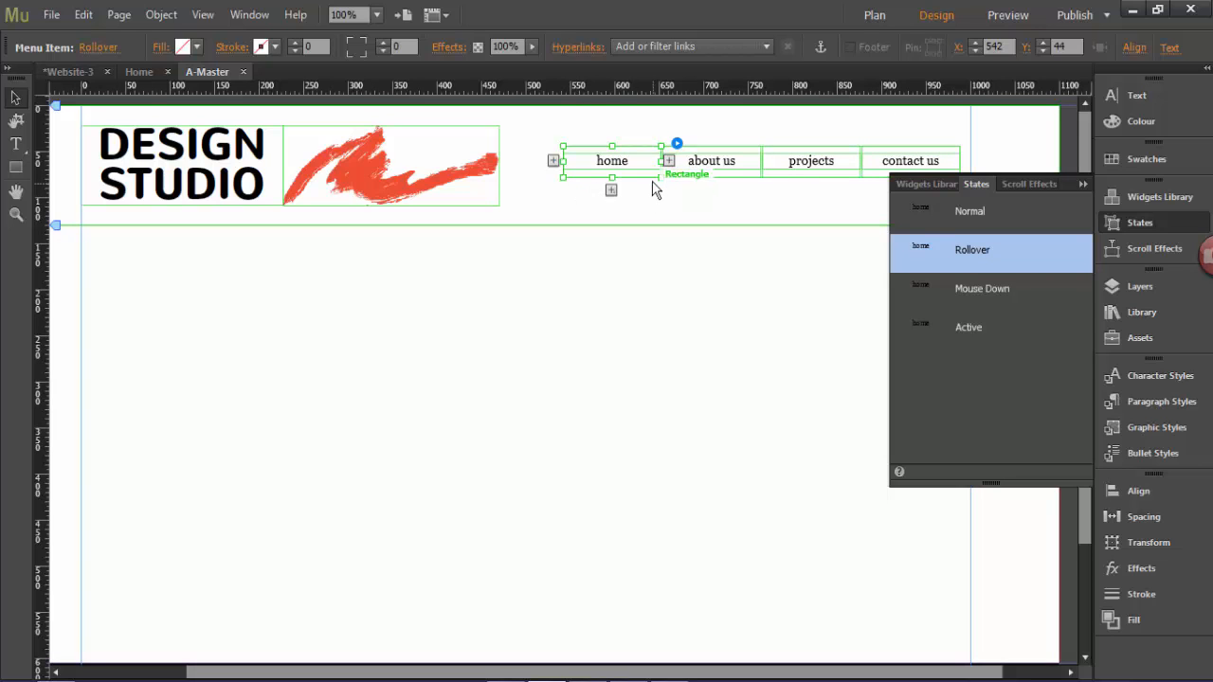
pyautogui.click(237, 49)
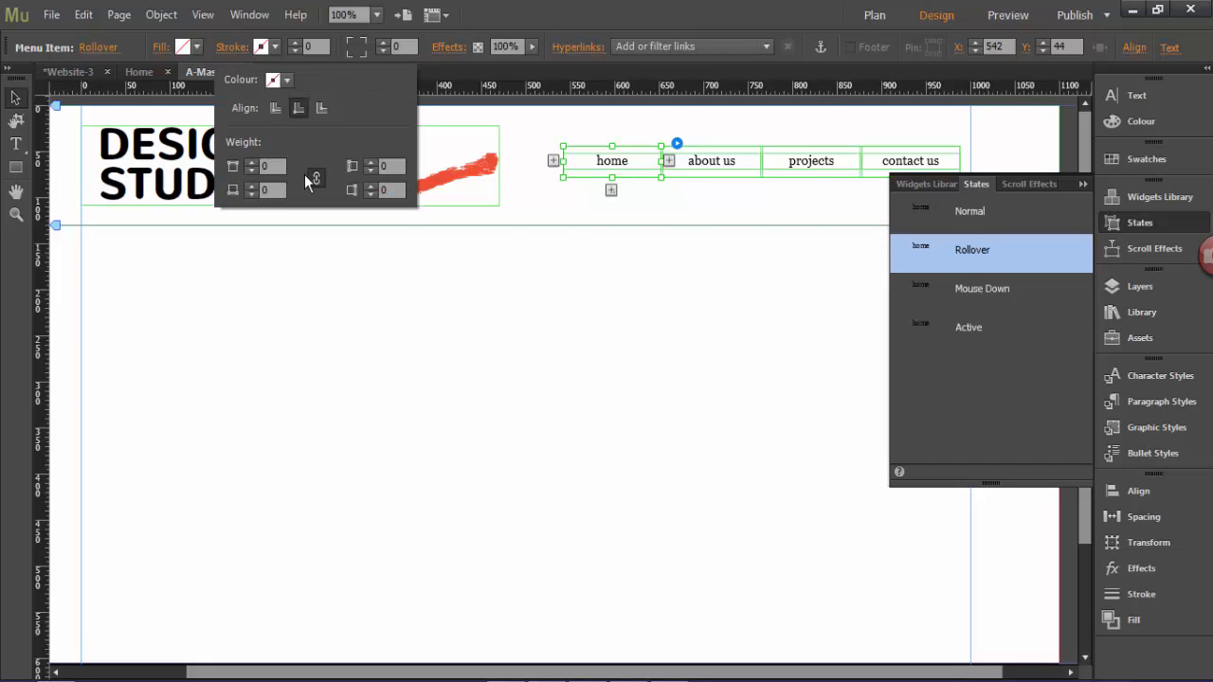
pyautogui.click(319, 179)
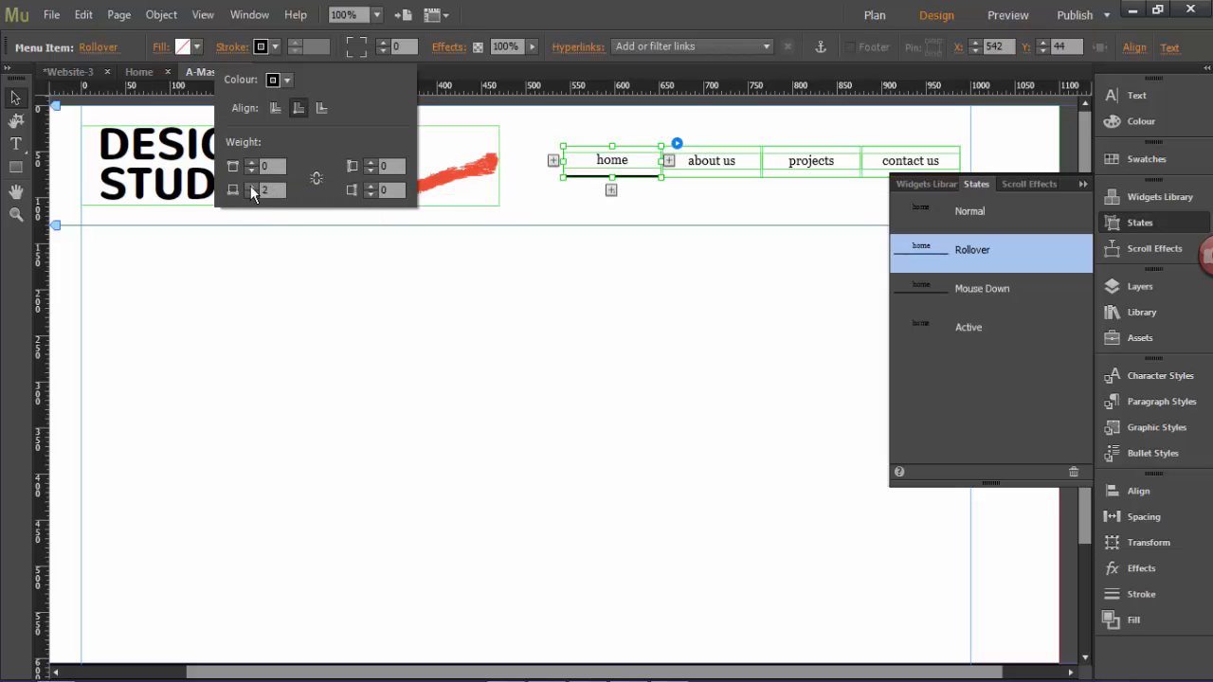
pyautogui.doubleClick(252, 187)
pyautogui.click(252, 187)
pyautogui.click(254, 187)
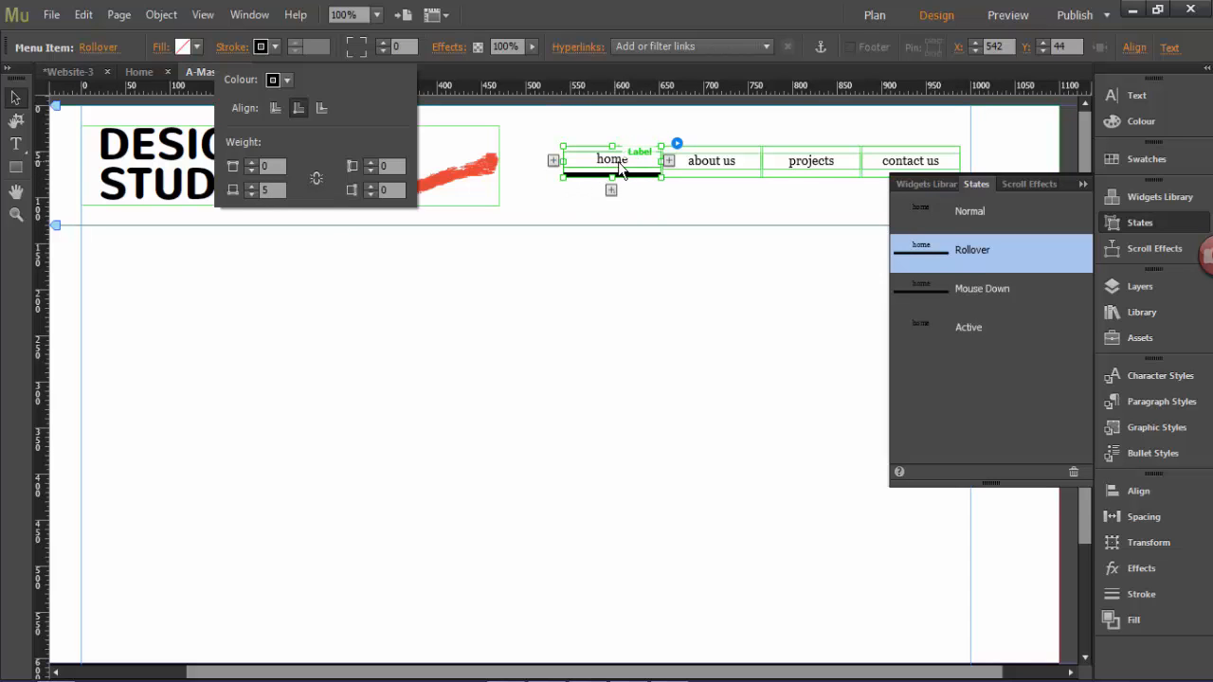
# Set the stroke colour of the home item's Rollover state to the teal swatch.
pyautogui.click(288, 81)
pyautogui.click(288, 82)
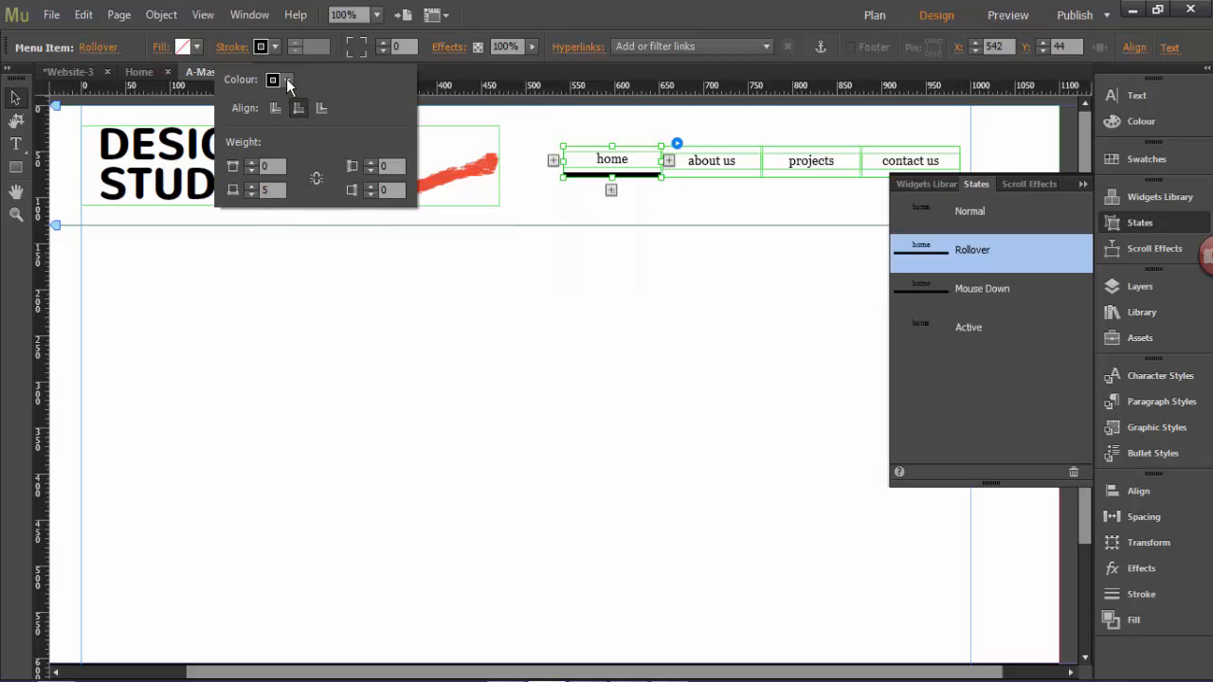
pyautogui.click(287, 80)
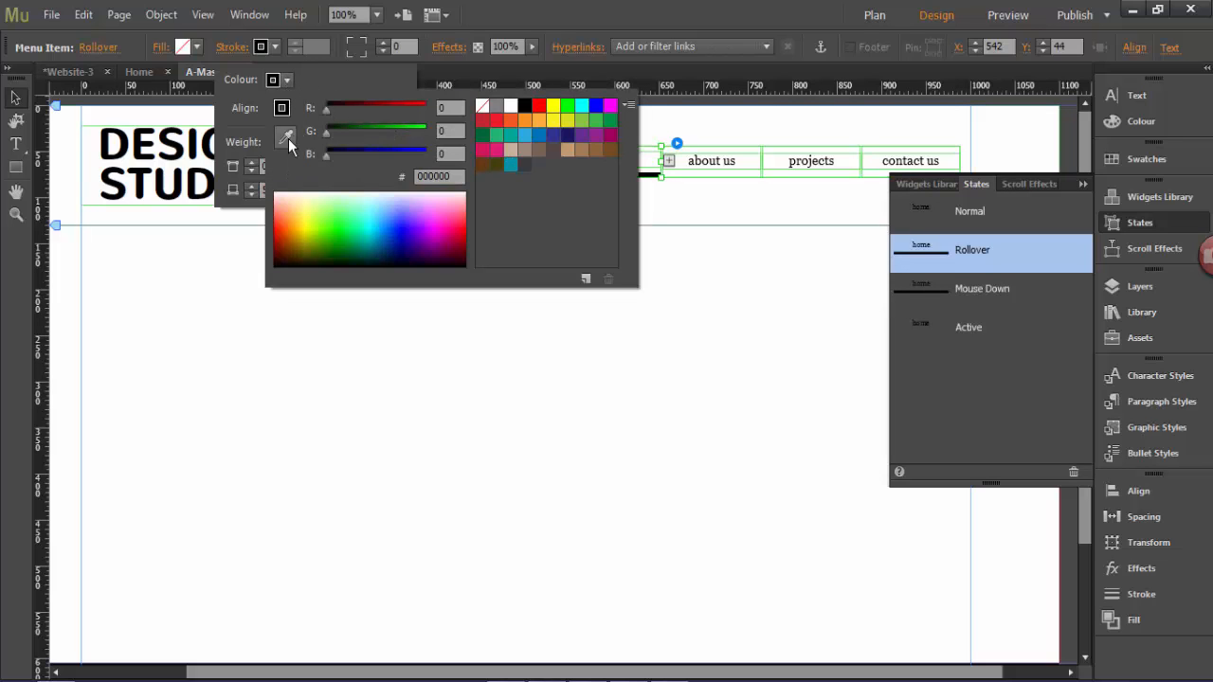
pyautogui.click(510, 164)
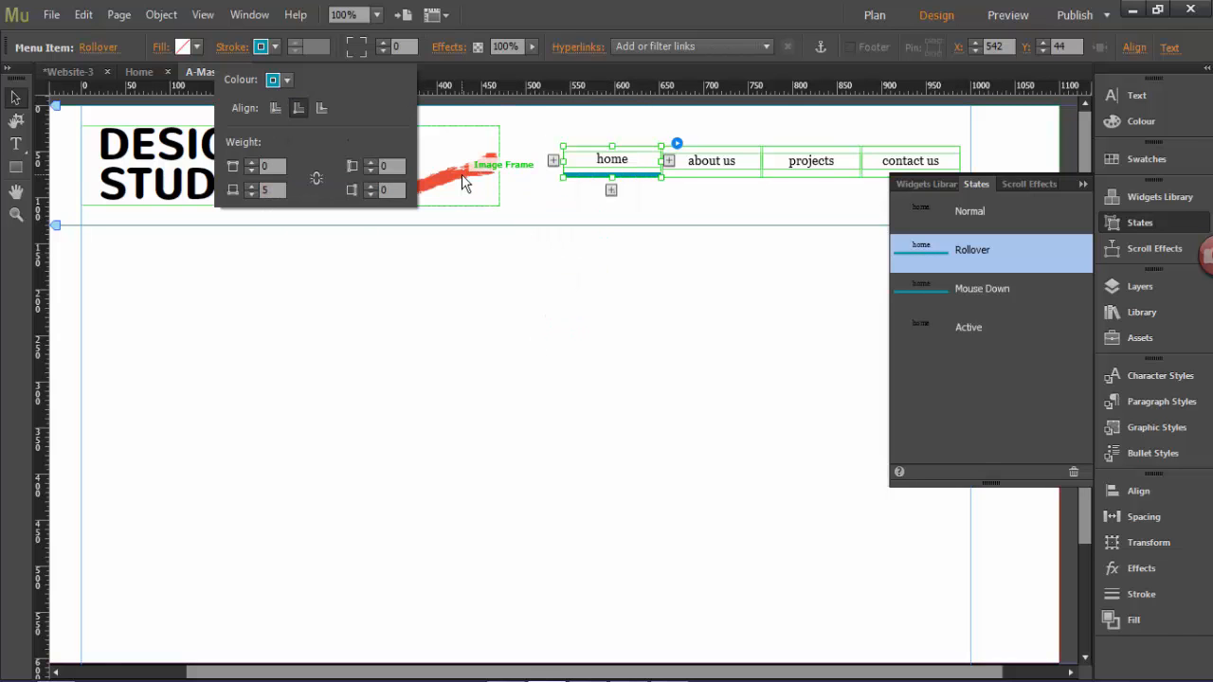
pyautogui.click(607, 297)
# Reselect the home menu item's Rollover state and turn on Edit Together for the header menu.
pyautogui.click(631, 167)
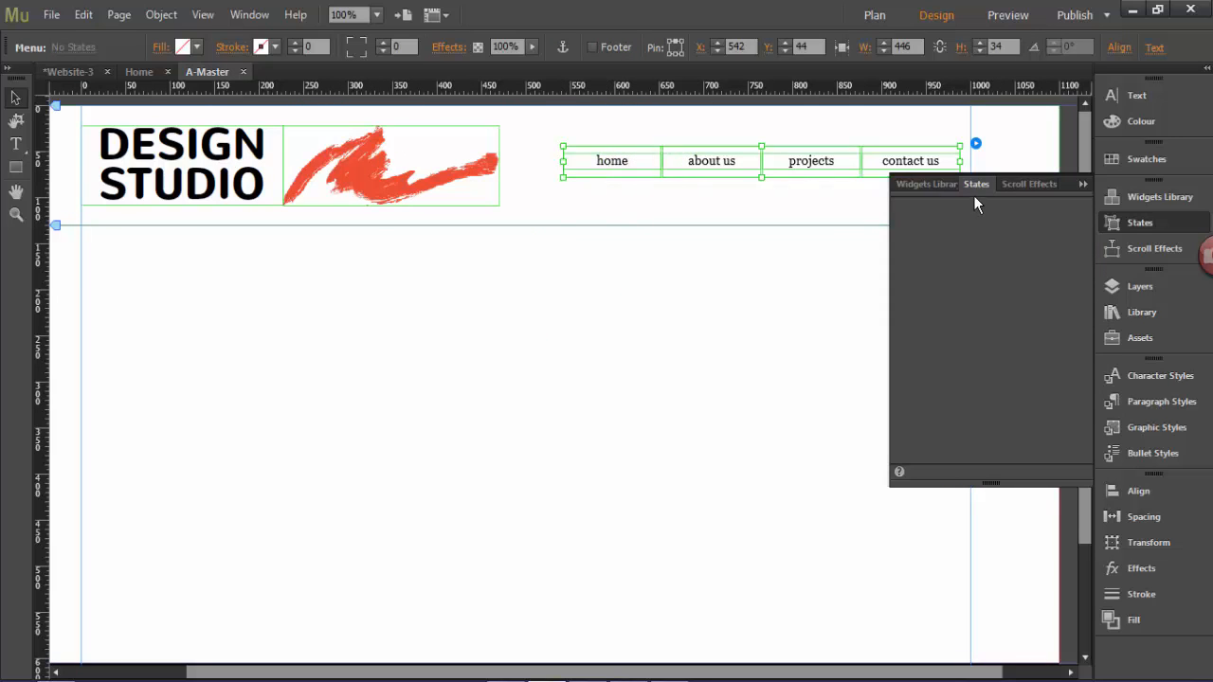
pyautogui.click(626, 169)
pyautogui.click(947, 249)
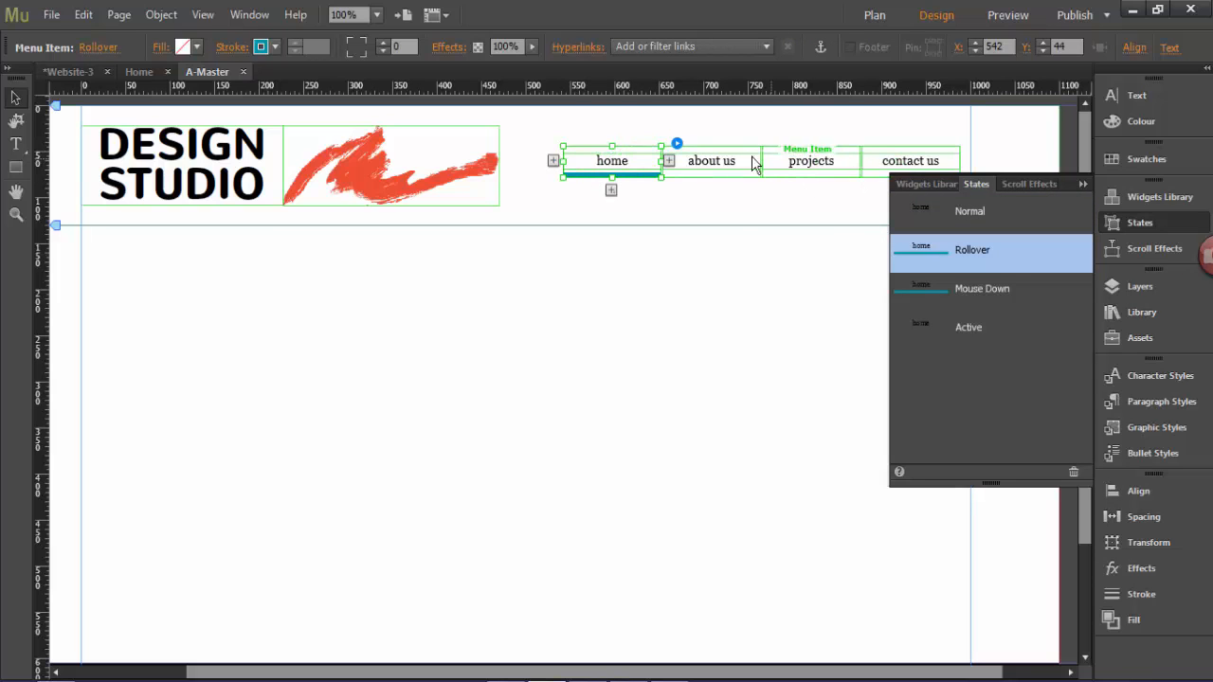
pyautogui.click(677, 143)
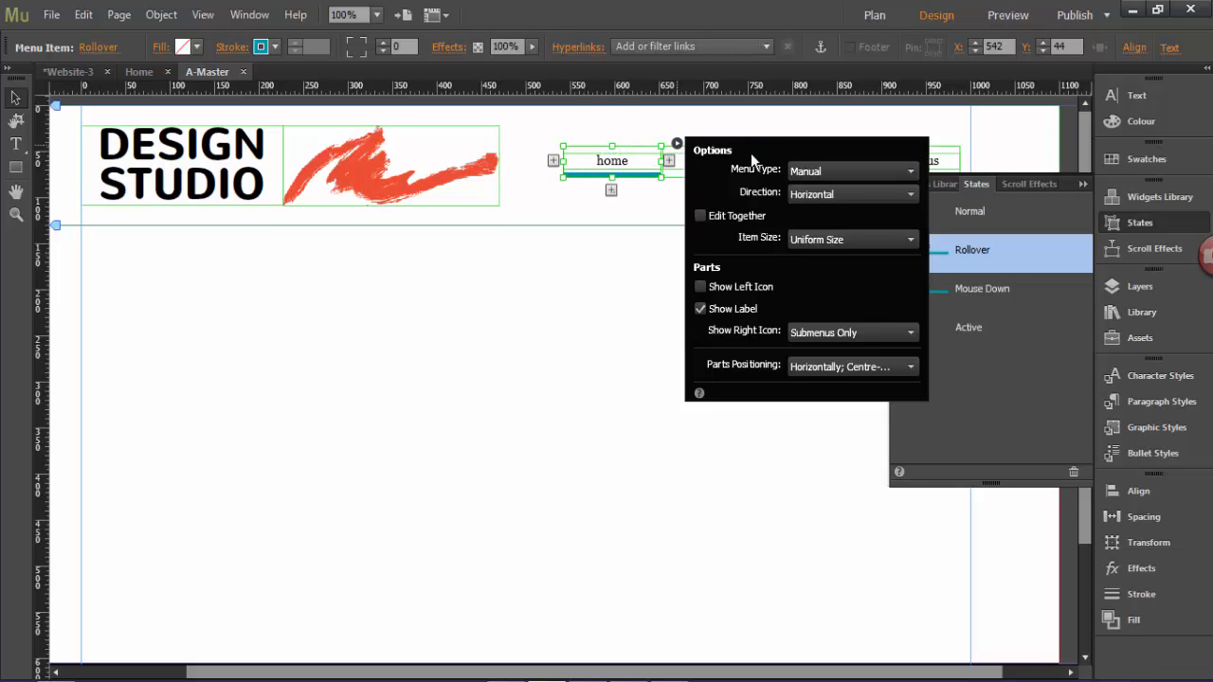
pyautogui.click(700, 216)
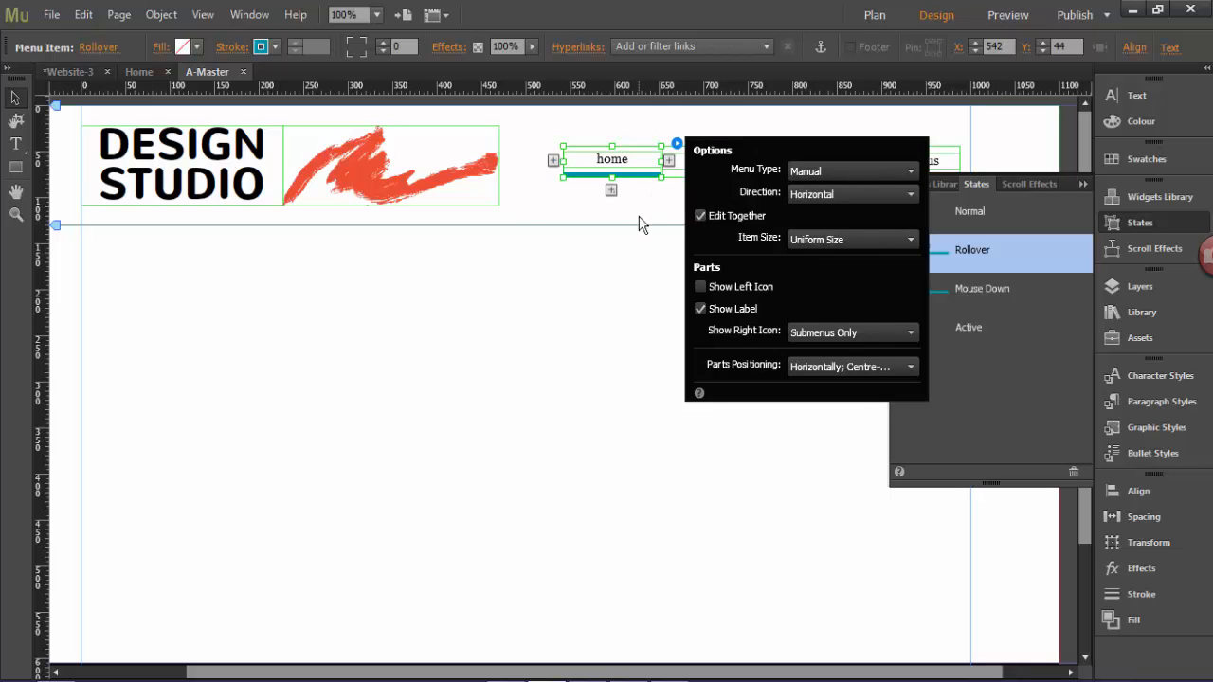
pyautogui.click(639, 224)
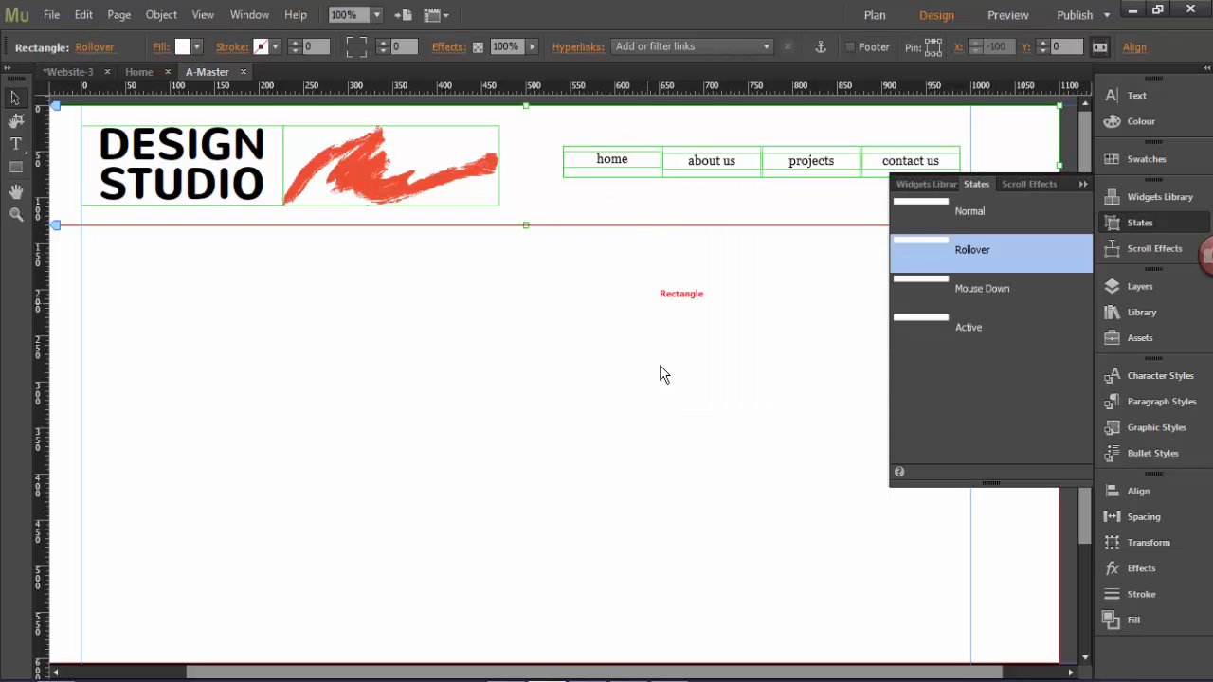
# Select the whole header menu and turn off Edit Together in its options.
pyautogui.click(645, 160)
pyautogui.click(969, 146)
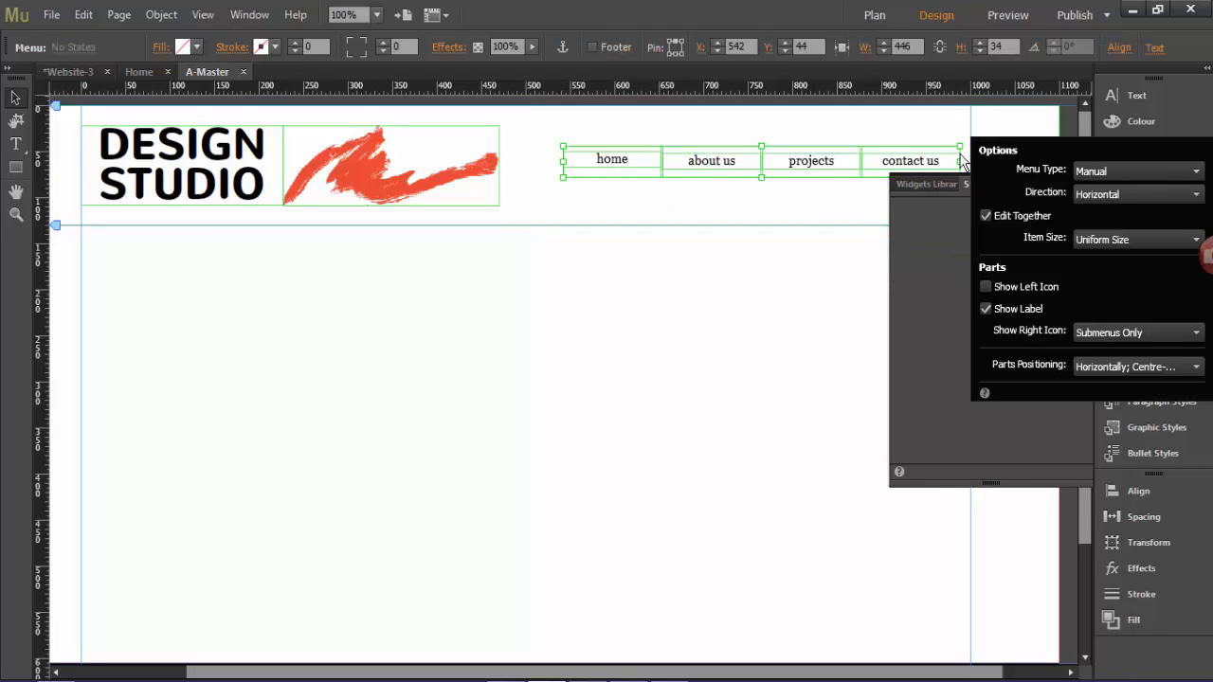
pyautogui.click(985, 216)
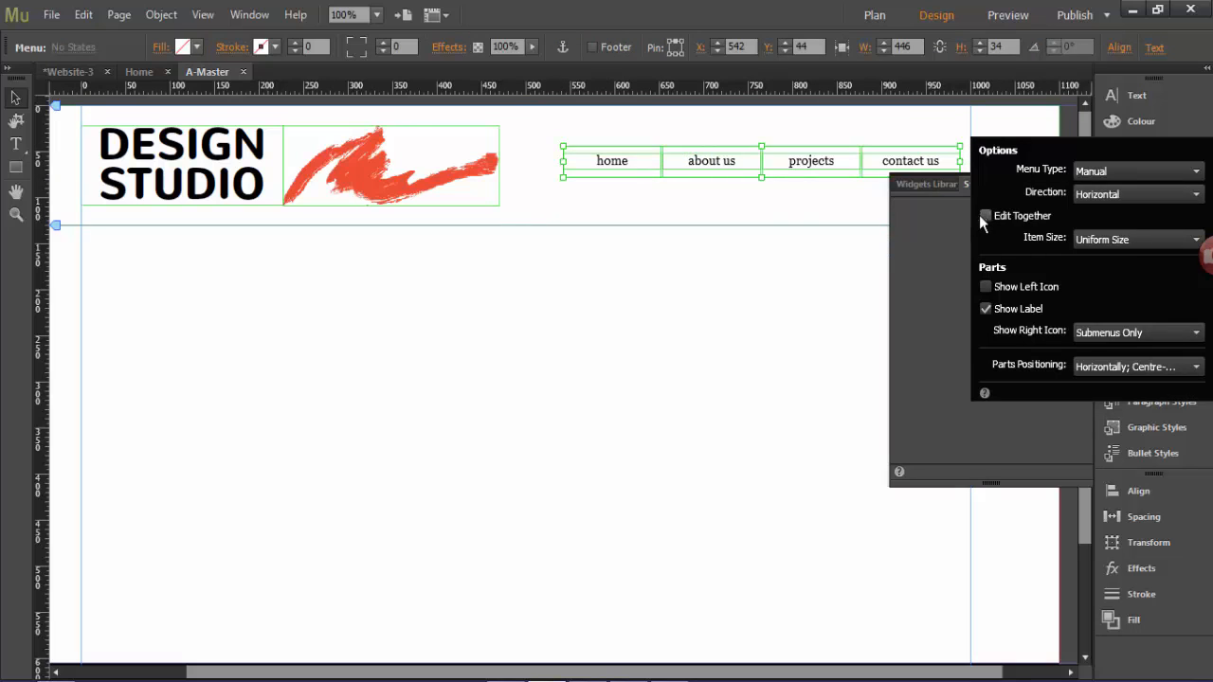
pyautogui.click(779, 199)
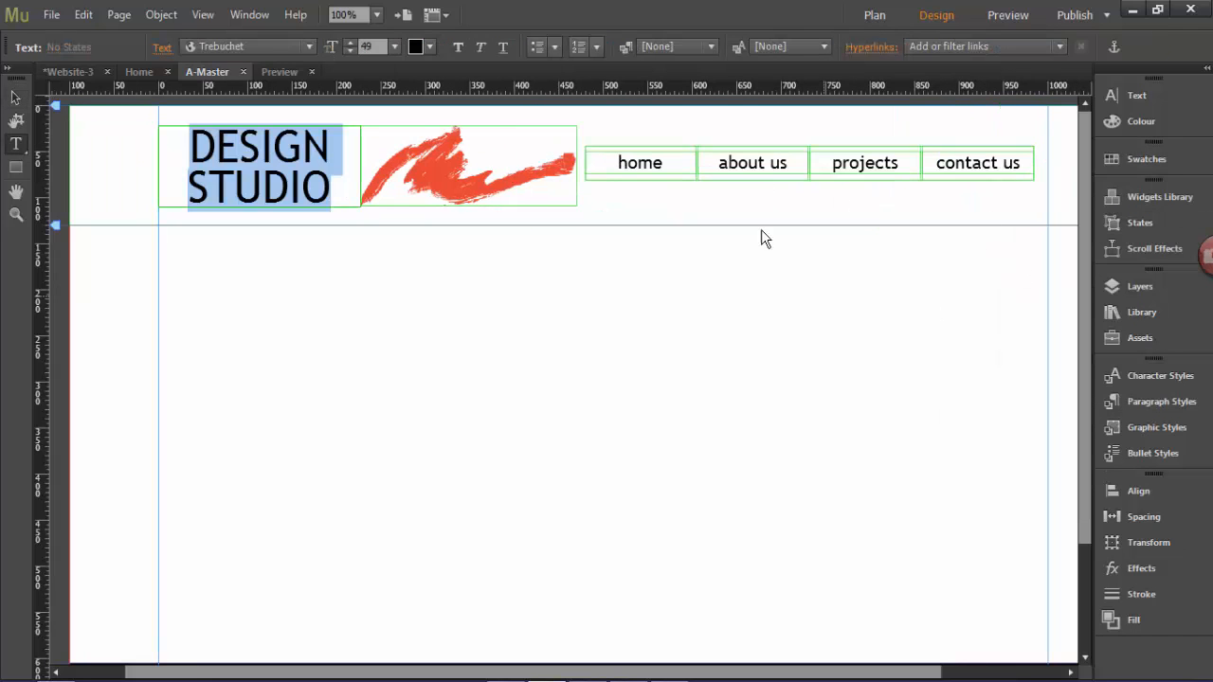
# Leave the logo text, select the home label in the header menu and check the menu's options.
pyautogui.press('Escape')
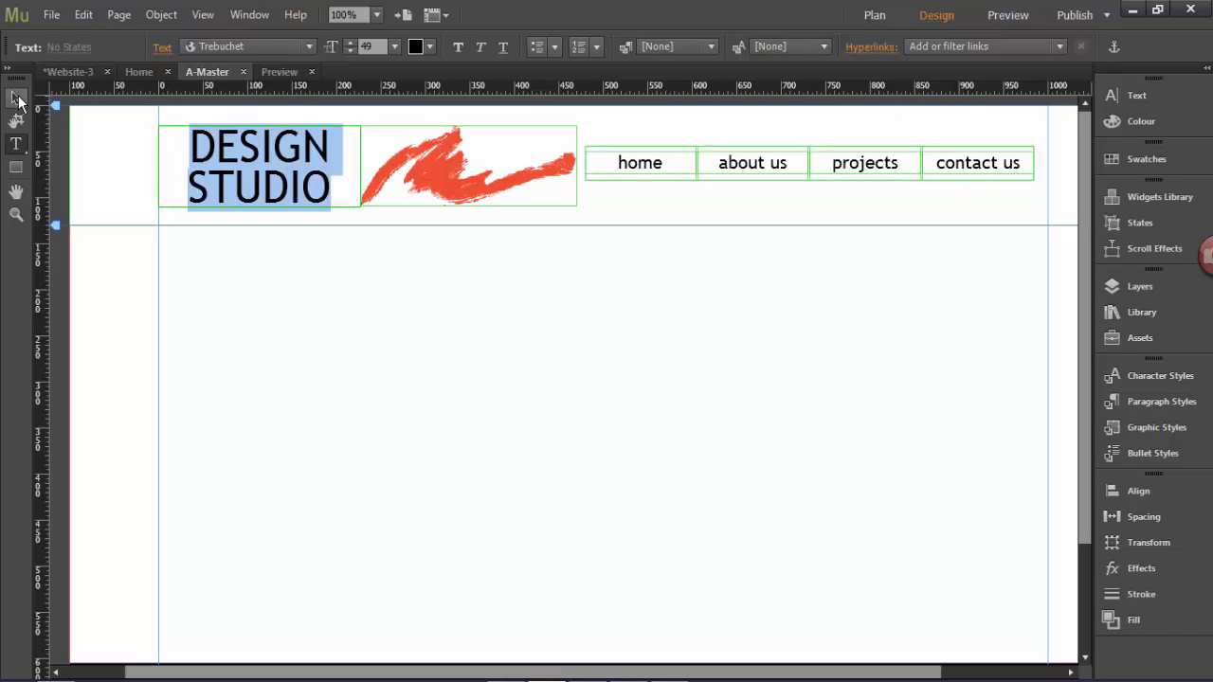
pyautogui.click(660, 306)
pyautogui.doubleClick(648, 167)
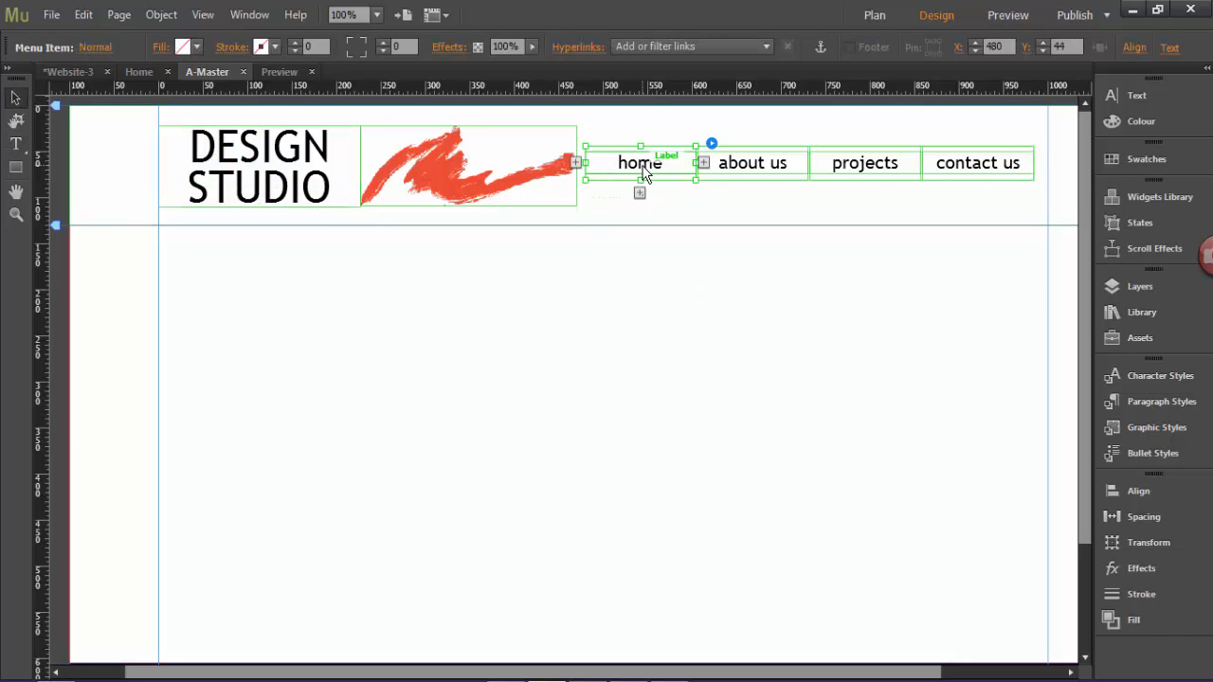
pyautogui.click(641, 167)
pyautogui.click(711, 148)
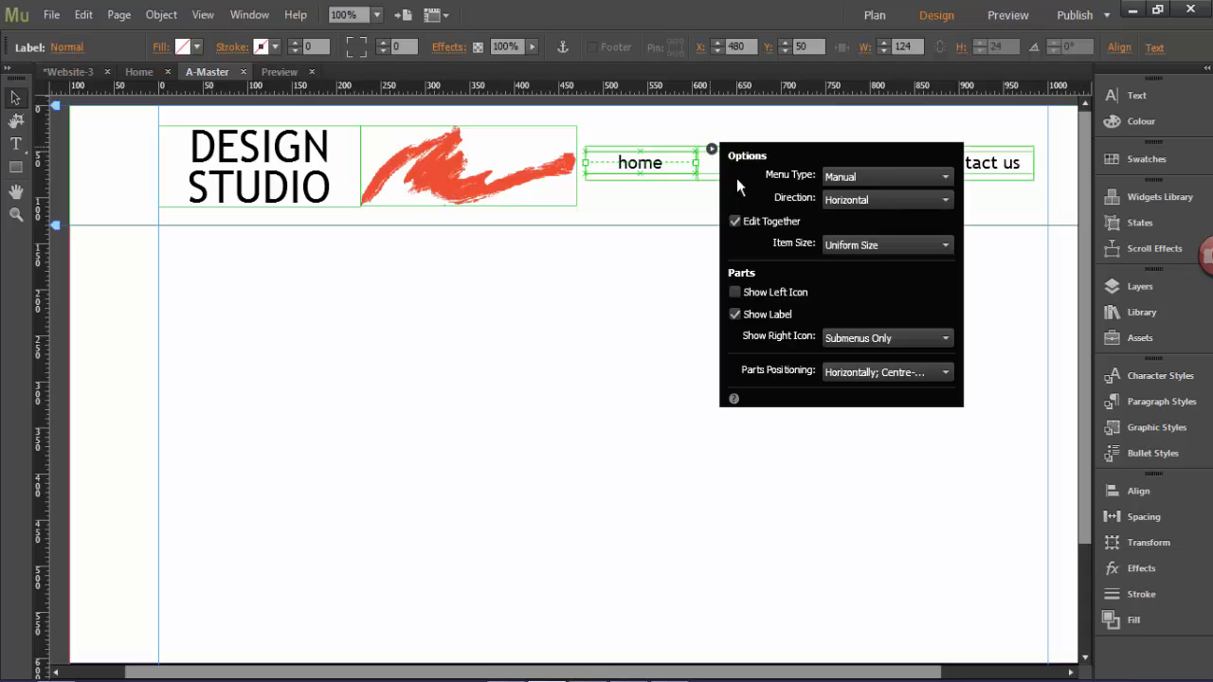
pyautogui.click(678, 202)
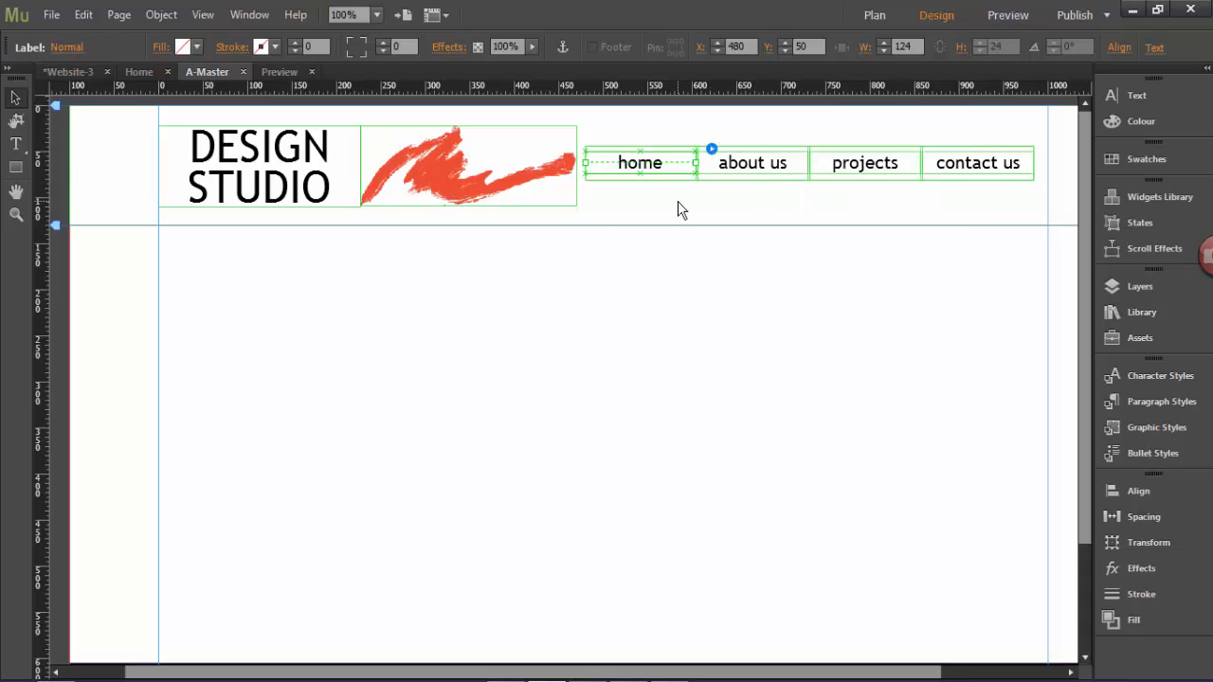
# Select the home label text in the header menu and browse the available recent, web and standard fonts.
pyautogui.click(635, 167)
pyautogui.click(639, 170)
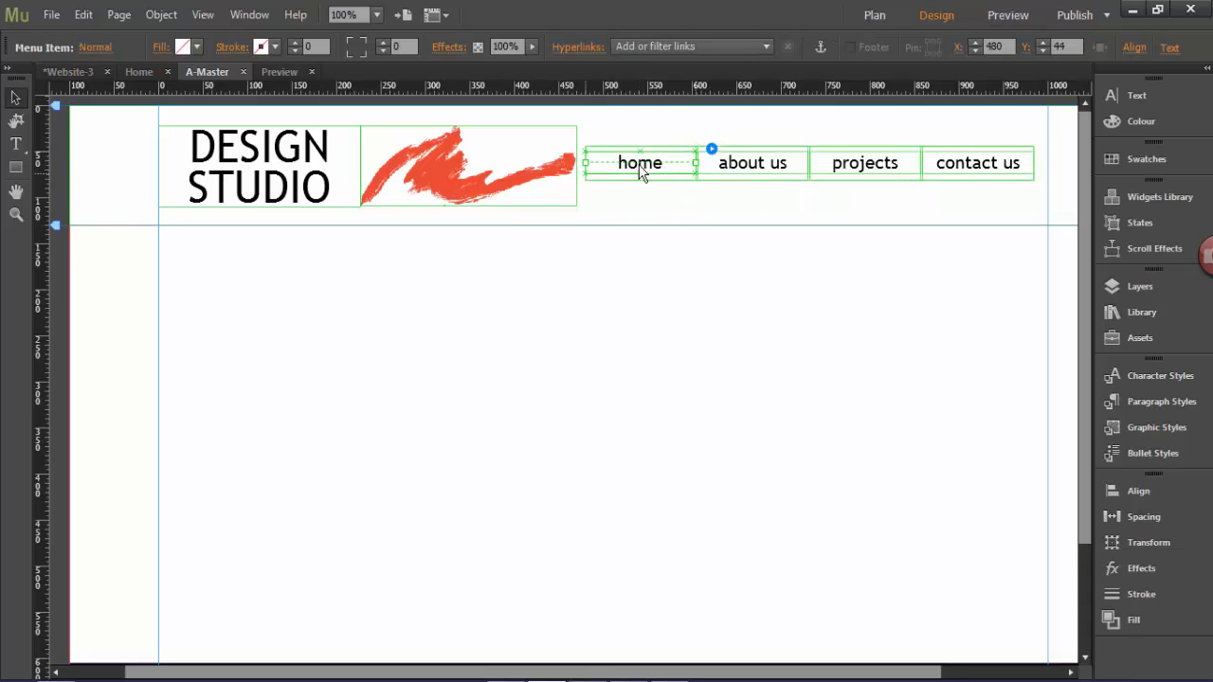
pyautogui.click(657, 176)
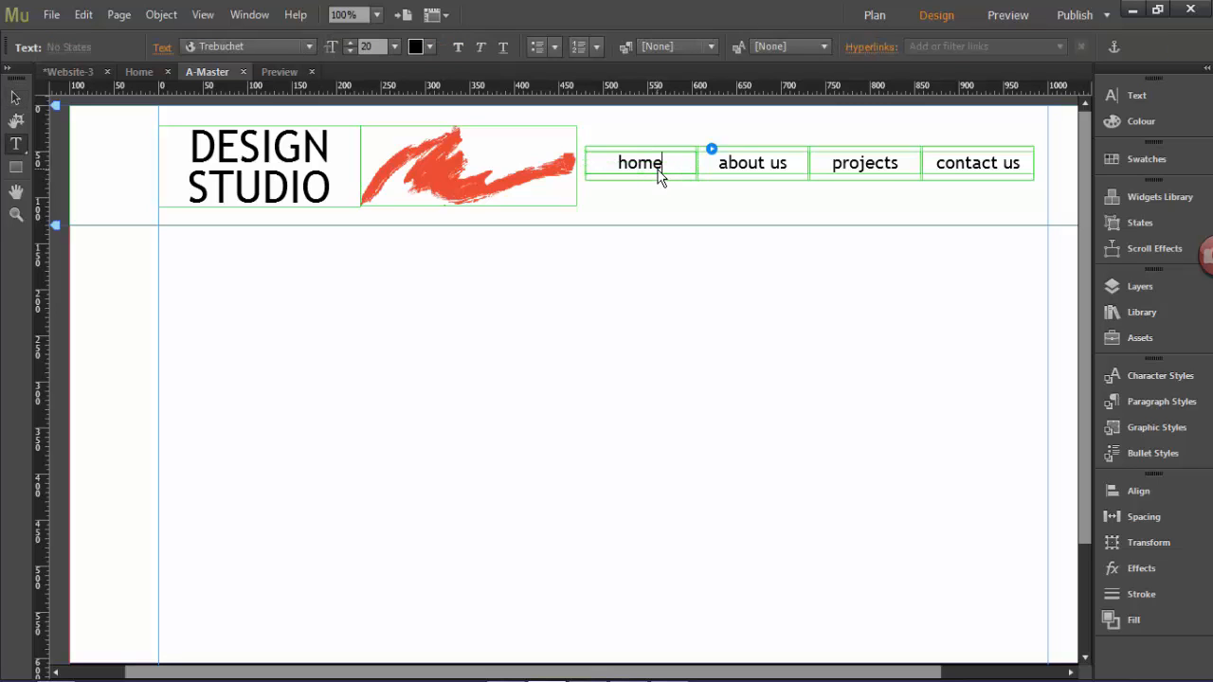
pyautogui.doubleClick(641, 173)
pyautogui.click(308, 45)
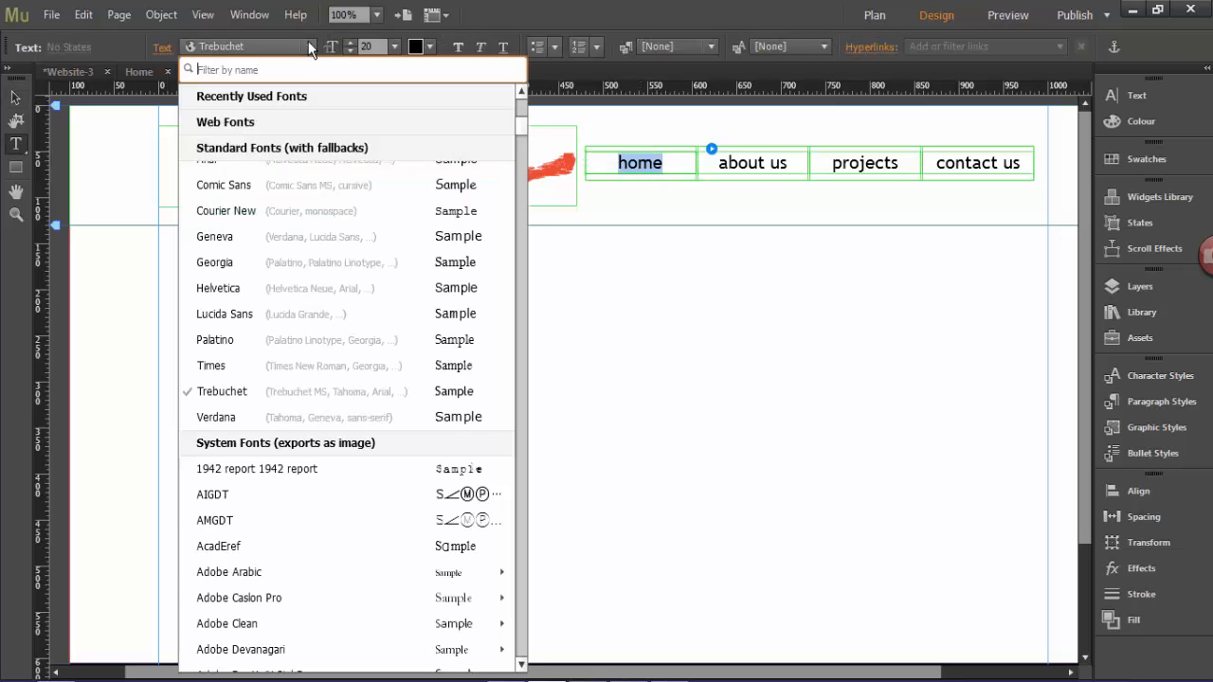
pyautogui.moveTo(521, 127); pyautogui.dragTo(522, 110)
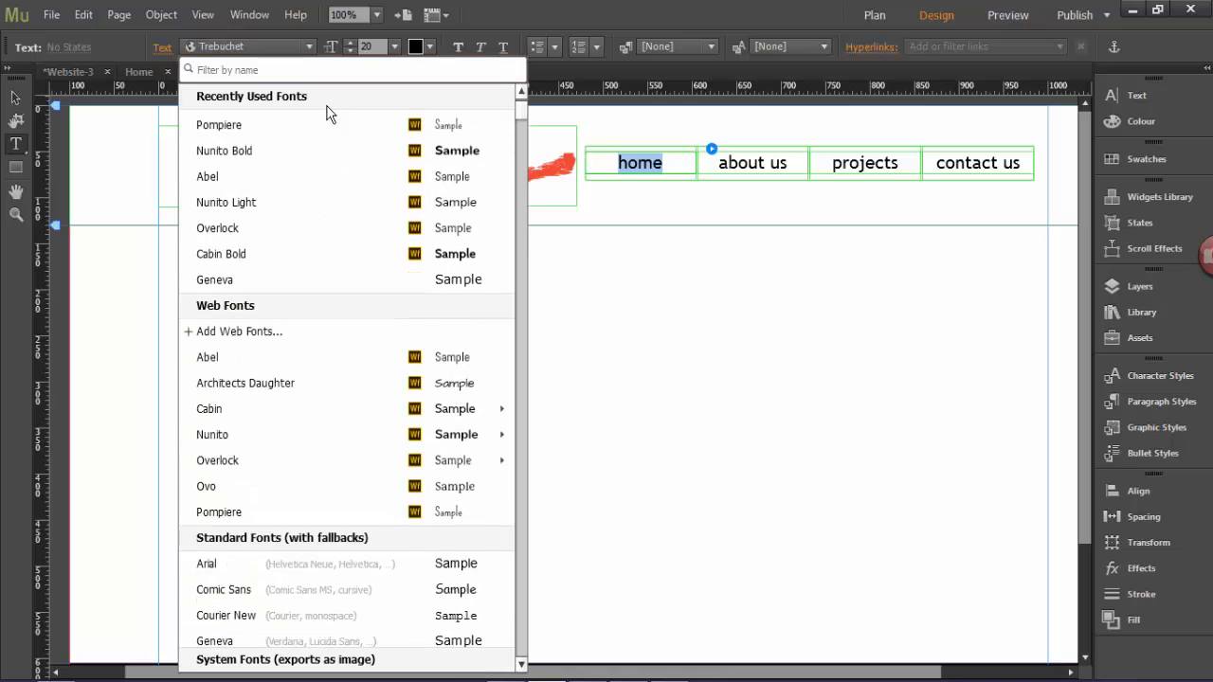
pyautogui.moveTo(525, 115); pyautogui.dragTo(524, 108)
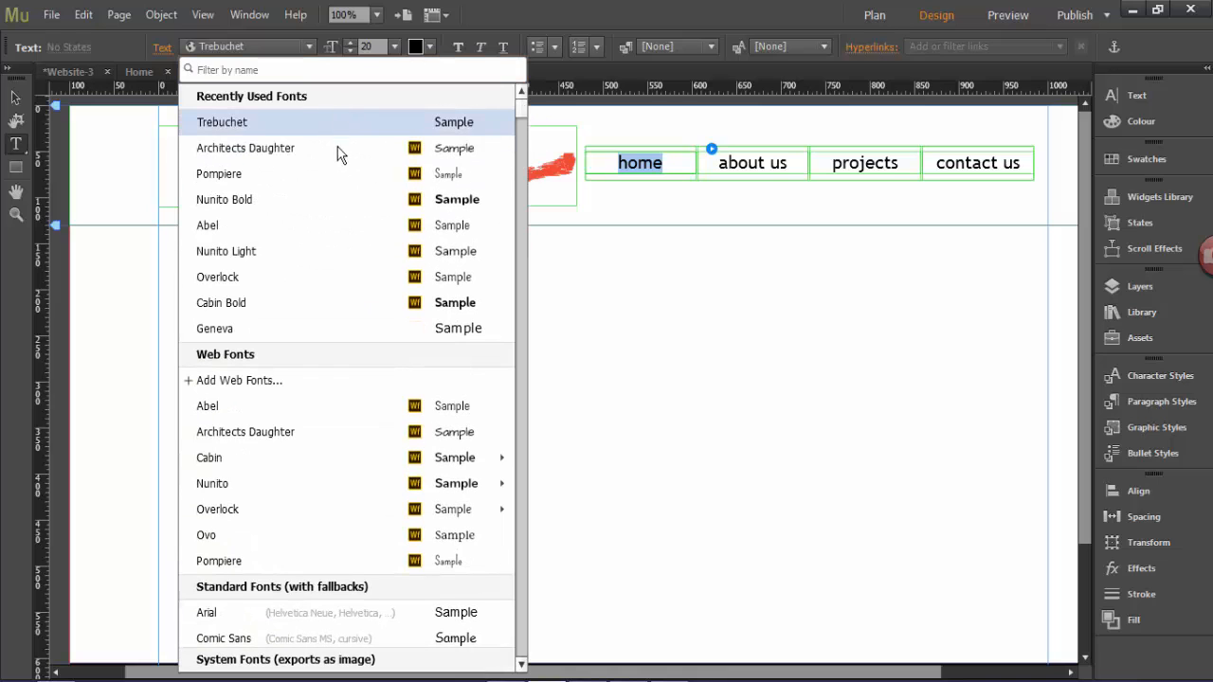
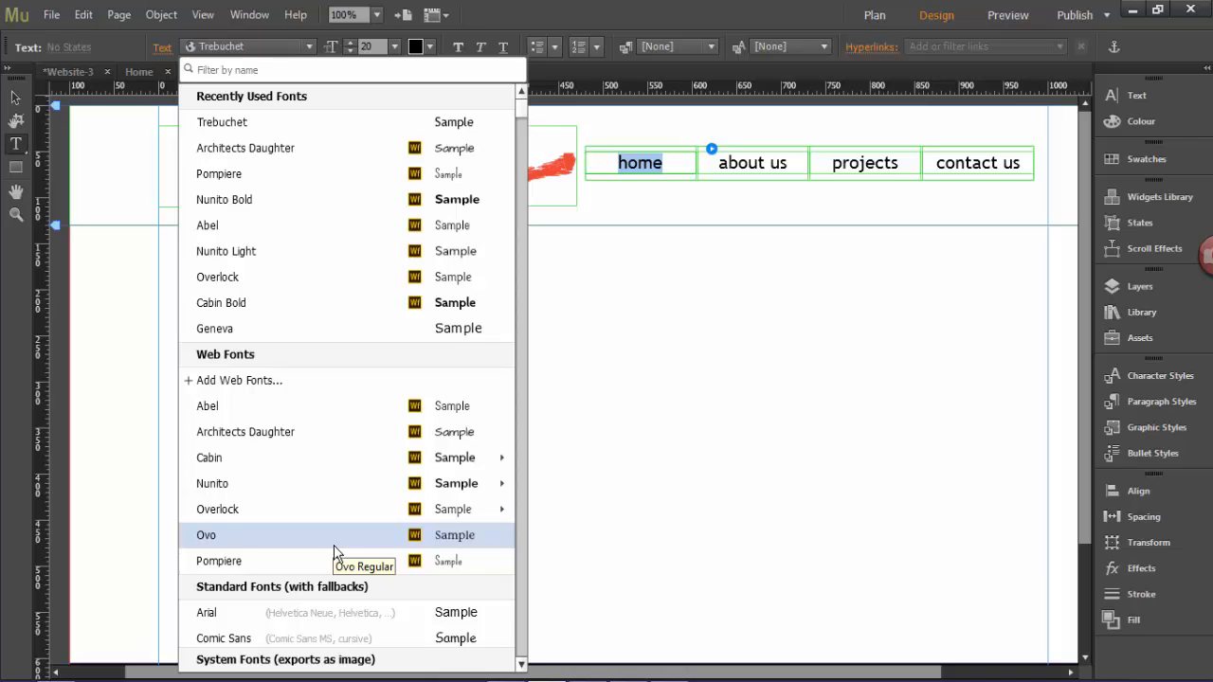
pyautogui.click(734, 288)
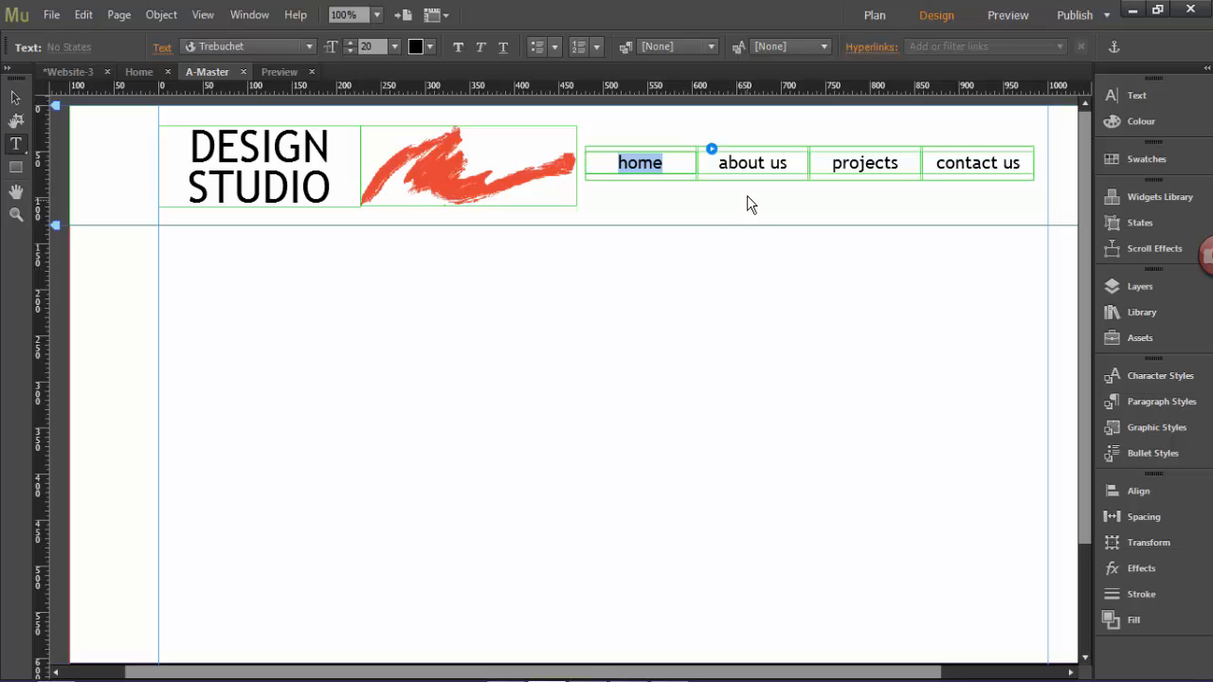
# Link the home menu item to the top anchor of the Home page.
pyautogui.click(712, 149)
pyautogui.press('Escape')
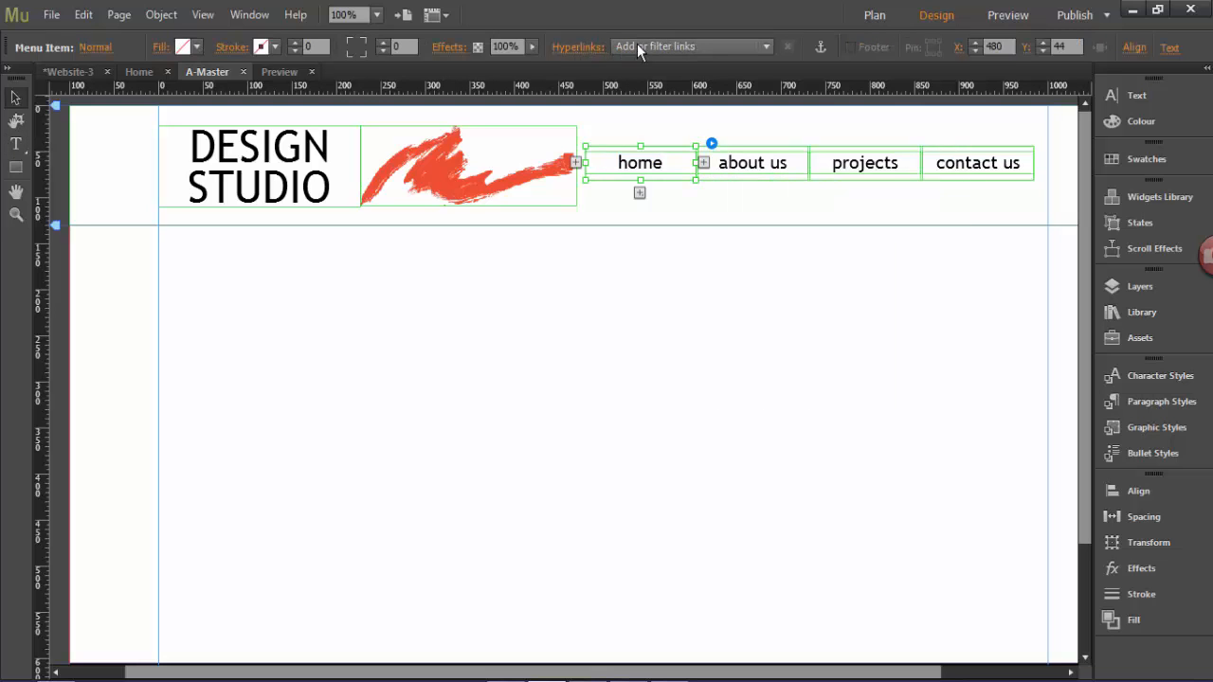
pyautogui.click(637, 47)
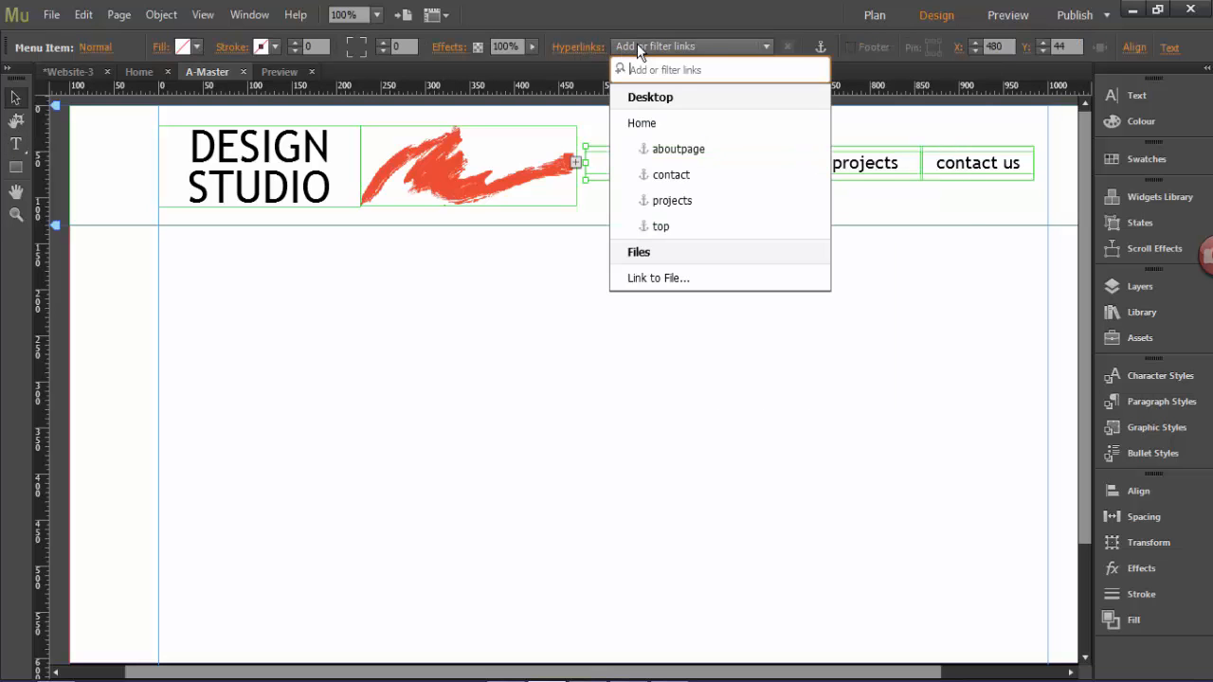
pyautogui.click(684, 228)
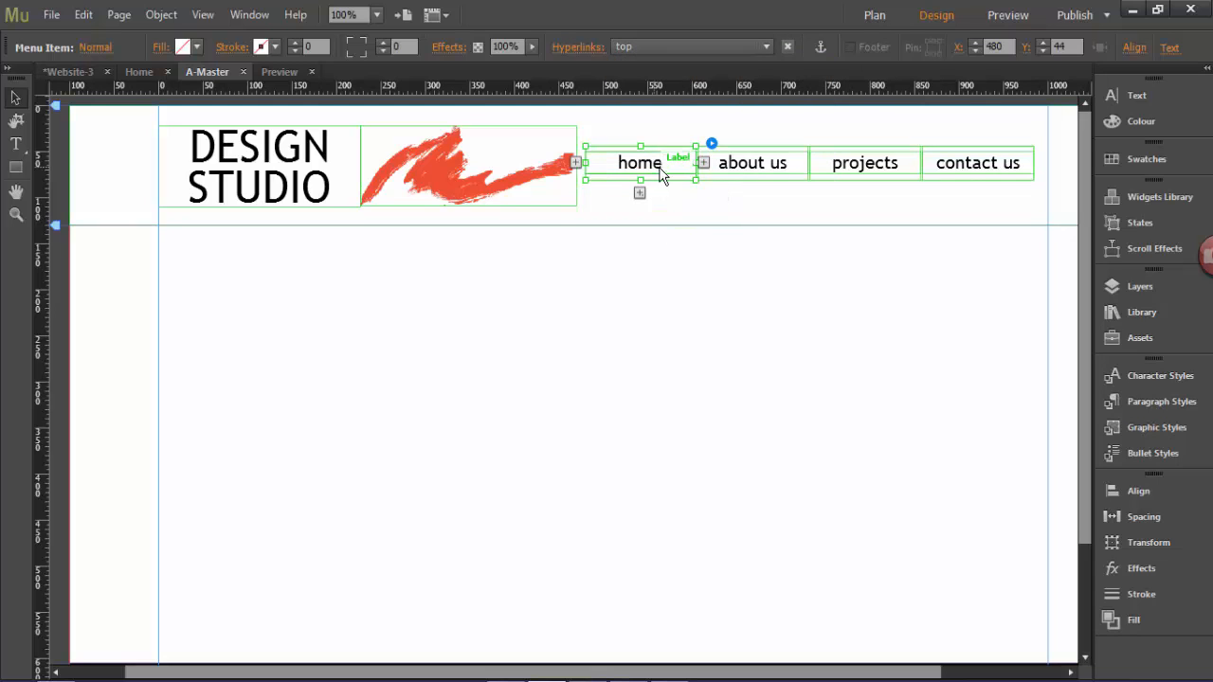
# Link the about us menu item to the aboutpage anchor and the projects item to the projects anchor.
pyautogui.click(788, 171)
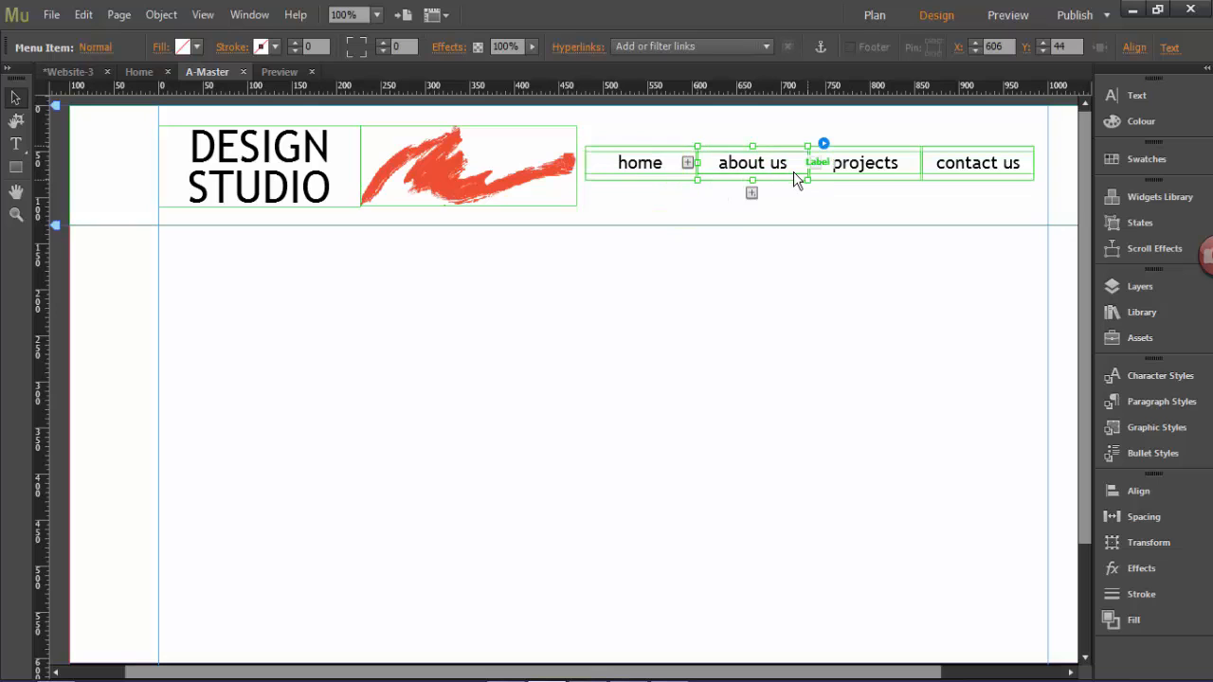
pyautogui.click(690, 45)
pyautogui.click(683, 152)
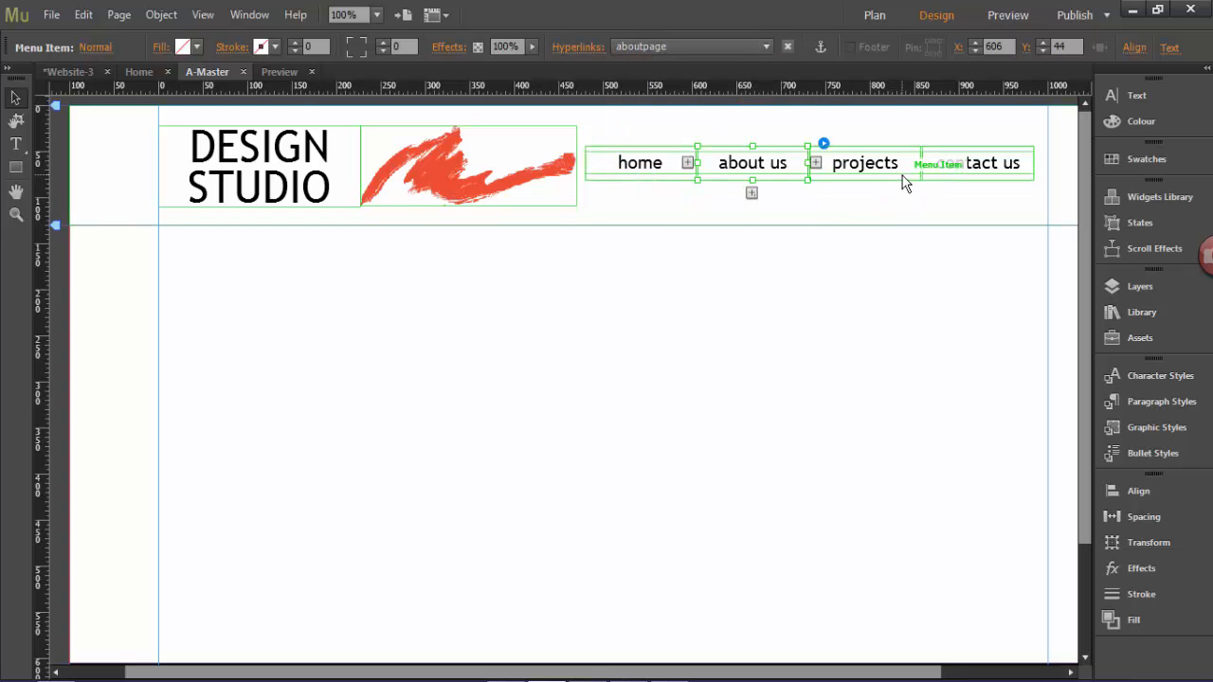
pyautogui.click(901, 176)
pyautogui.click(641, 48)
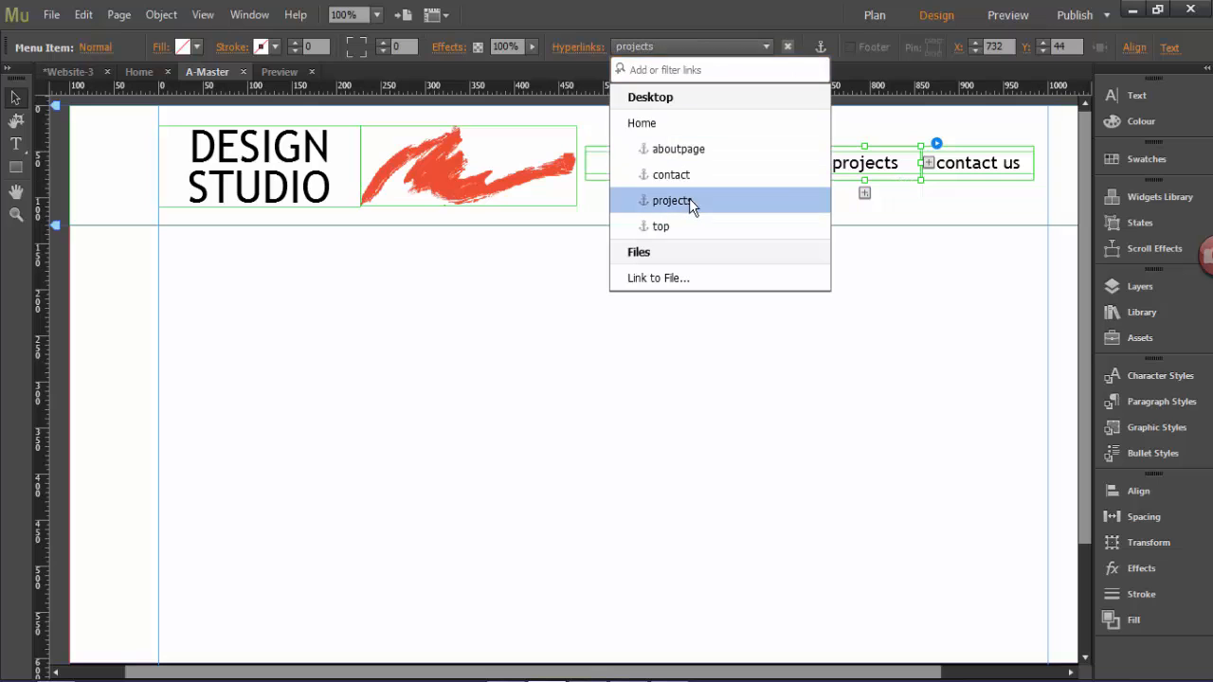
pyautogui.click(689, 198)
# Link the contact us menu item to the contact anchor.
pyautogui.click(943, 178)
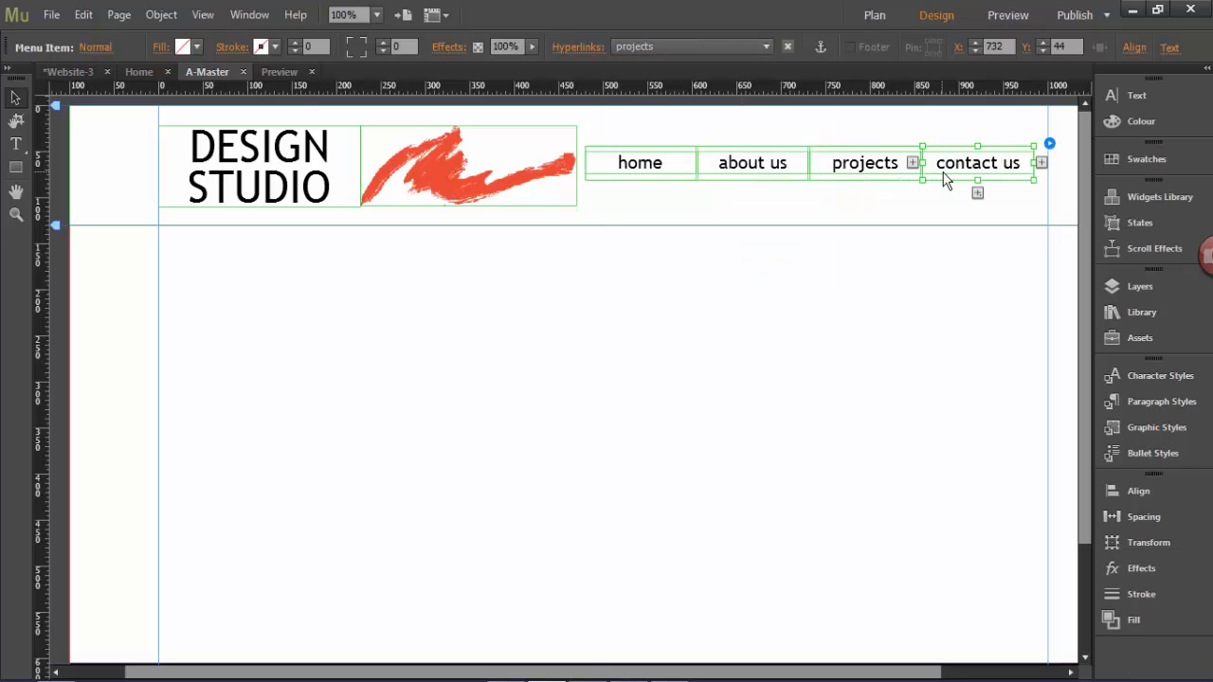
pyautogui.click(664, 42)
pyautogui.click(707, 174)
pyautogui.click(901, 394)
pyautogui.scroll(-2, 901, 394)
pyautogui.scroll(-2, 732, 333)
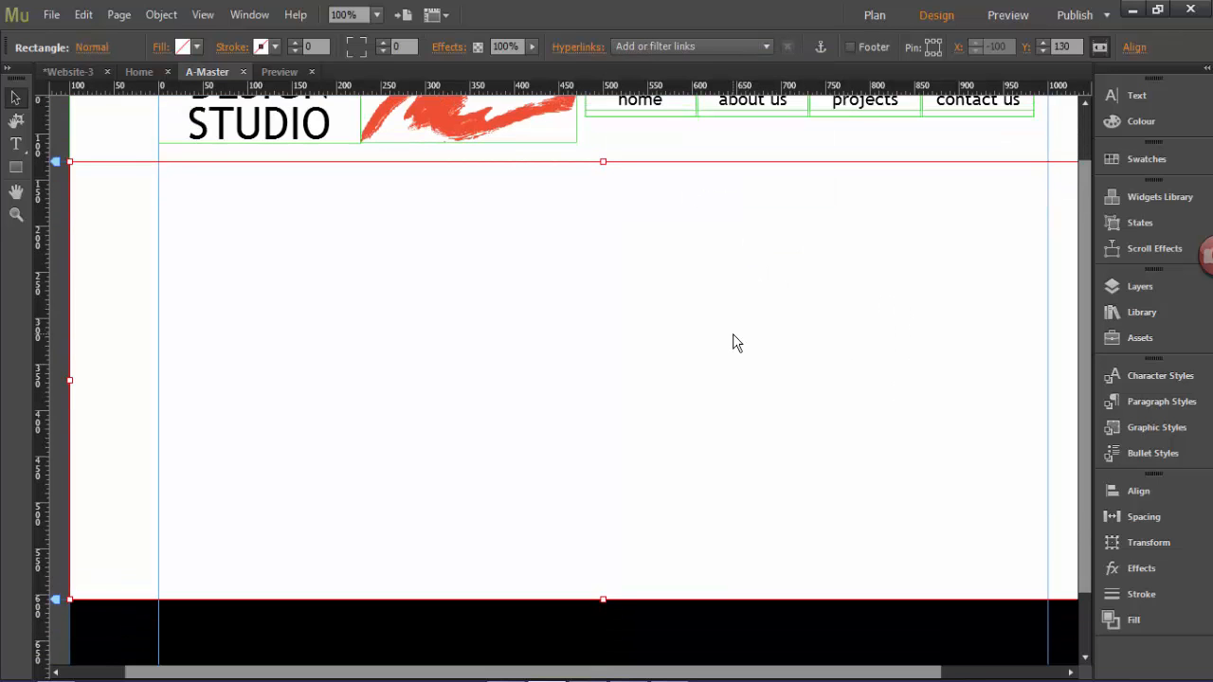
# Draw a rectangle about 107 by 44 px beside the 1000 px column guide, just above the footer, and fill it black.
pyautogui.hotkey('ctrl', '-')
pyautogui.hotkey('ctrl', '-')
pyautogui.hotkey('ctrl', '=')
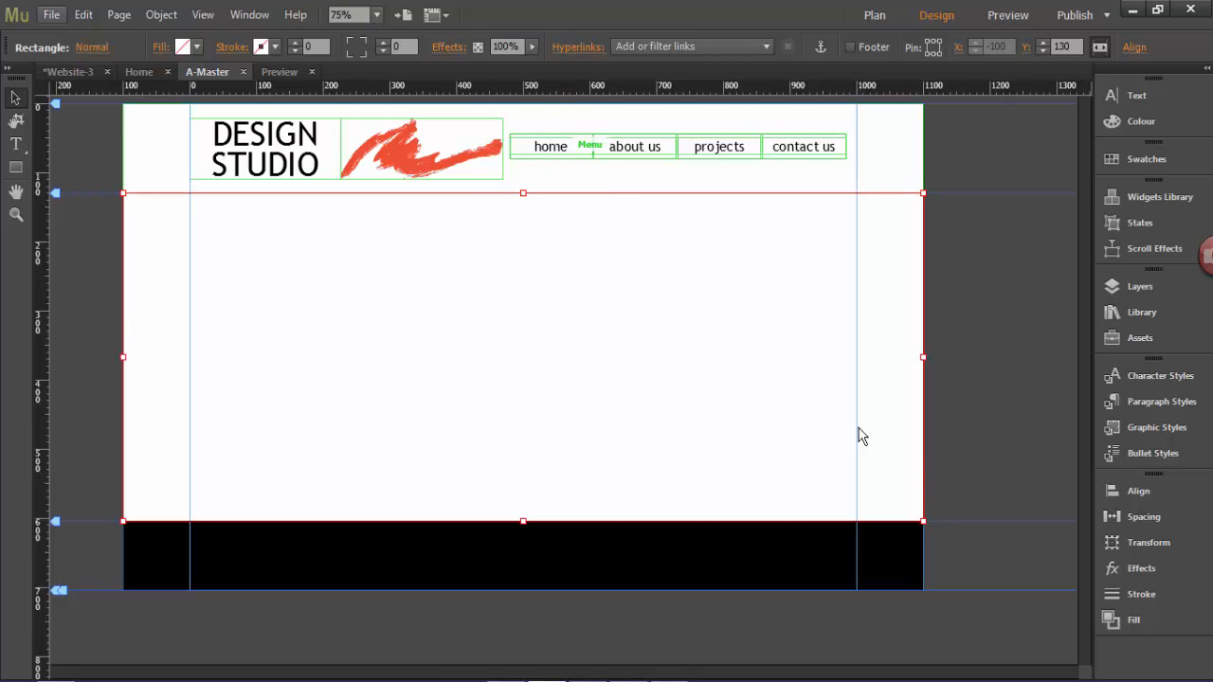
pyautogui.click(14, 174)
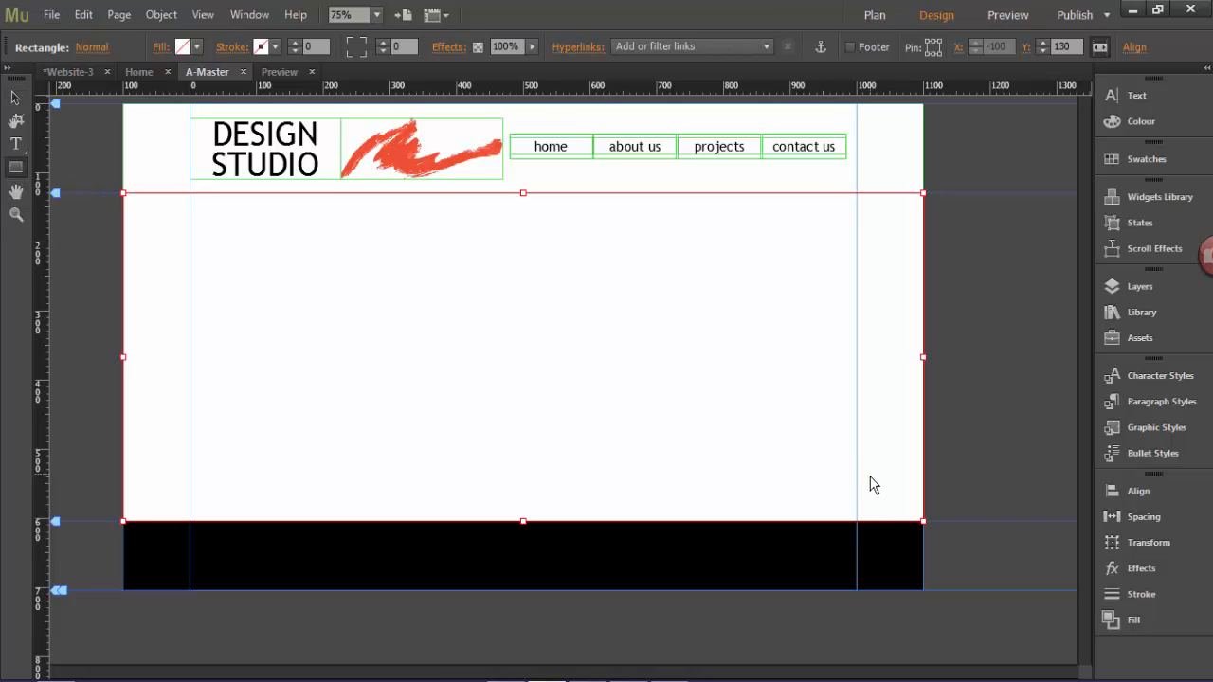
pyautogui.moveTo(870, 470)
pyautogui.mouseDown()
pyautogui.moveTo(929, 502)
pyautogui.moveTo(843, 495)
pyautogui.mouseUp()
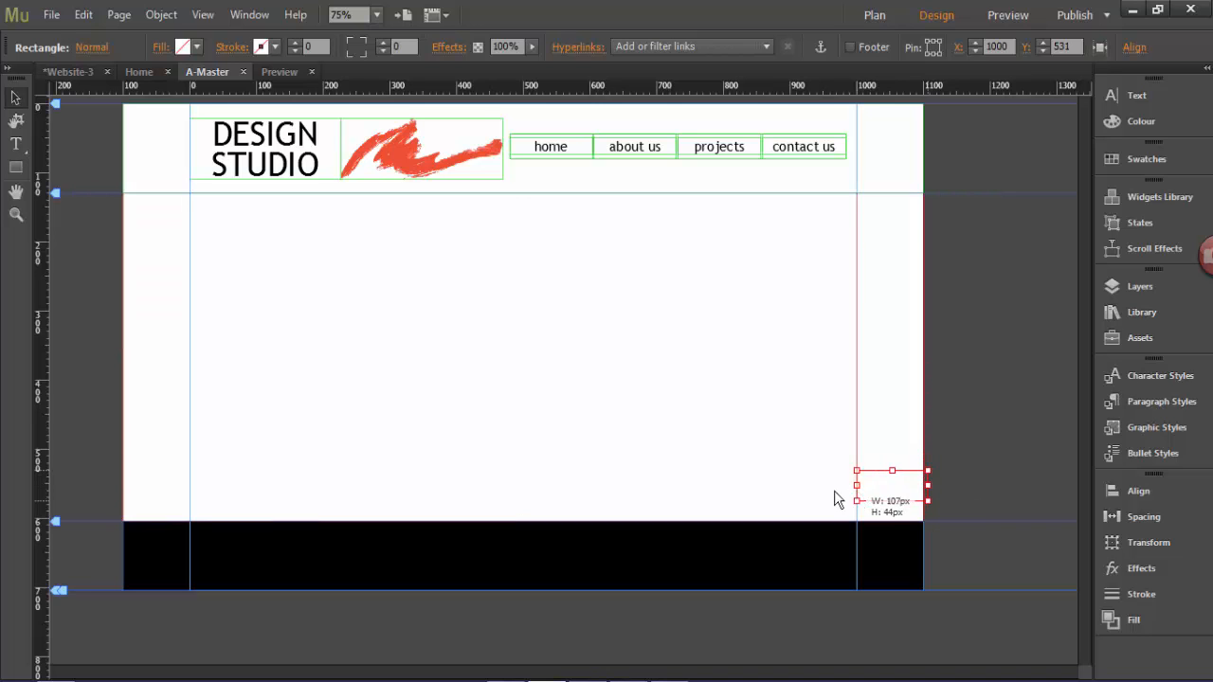
pyautogui.click(196, 47)
pyautogui.click(434, 72)
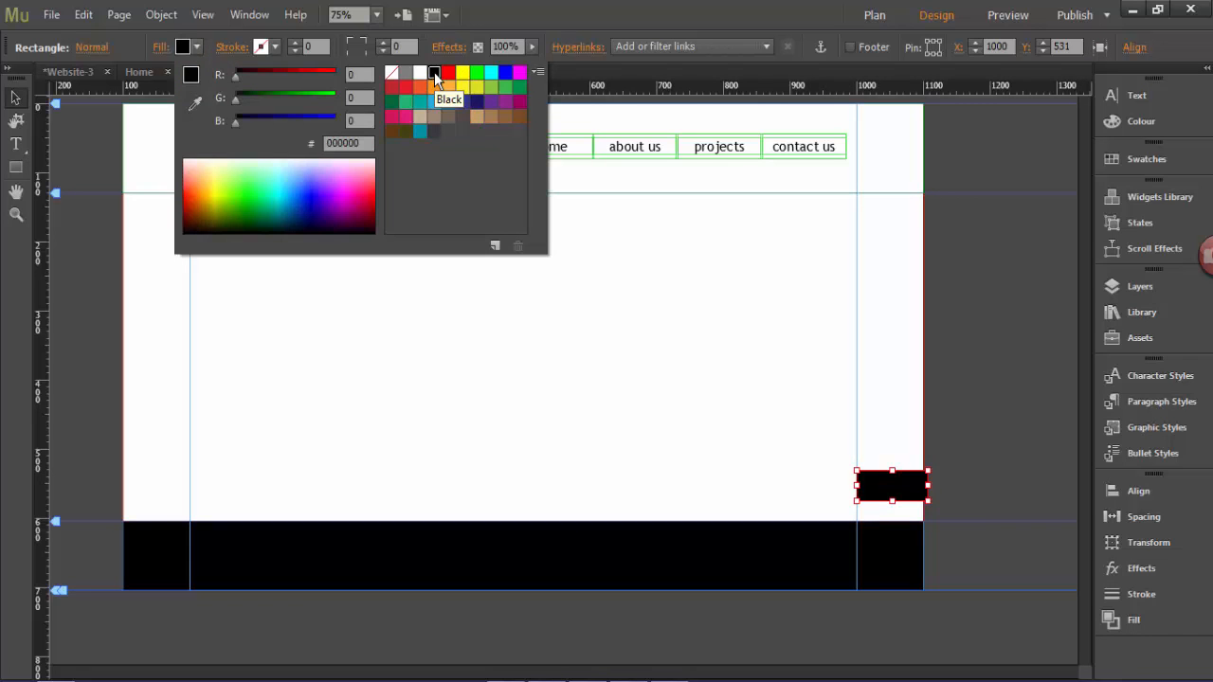
pyautogui.click(370, 414)
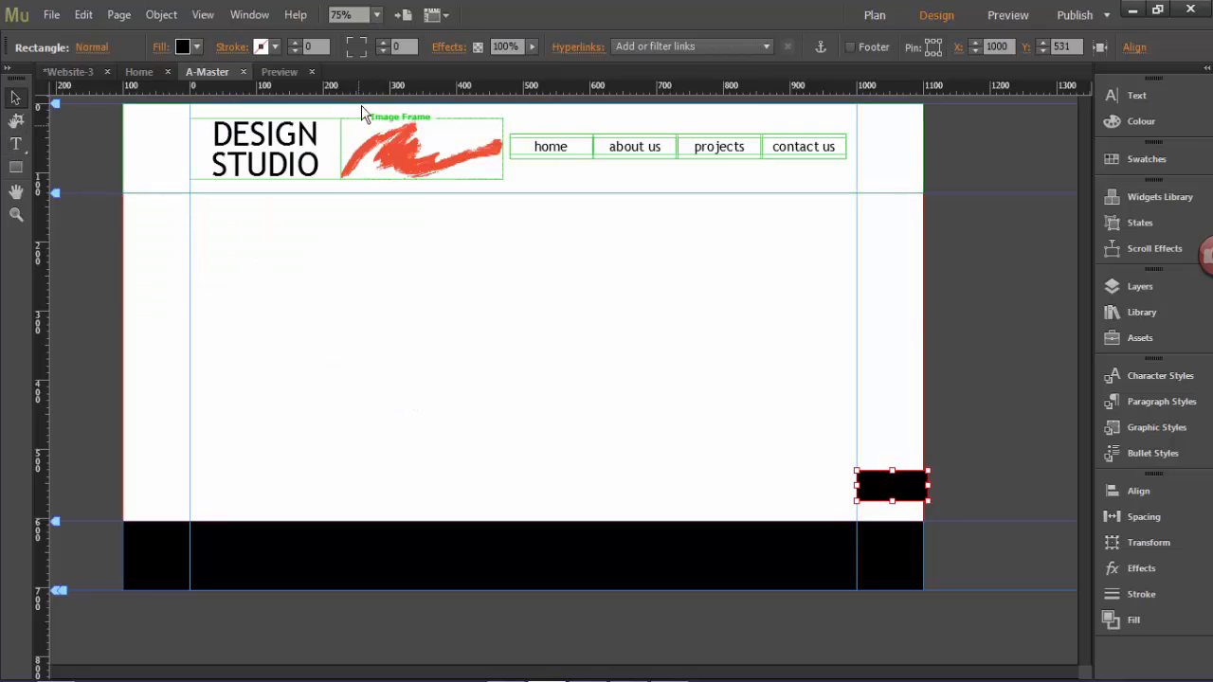
# Round the black rectangle's corners to a radius of 14 and widen it farther past the page's edge.
pyautogui.click(383, 44)
pyautogui.click(982, 425)
pyautogui.click(873, 491)
pyautogui.scroll(2, 882, 492)
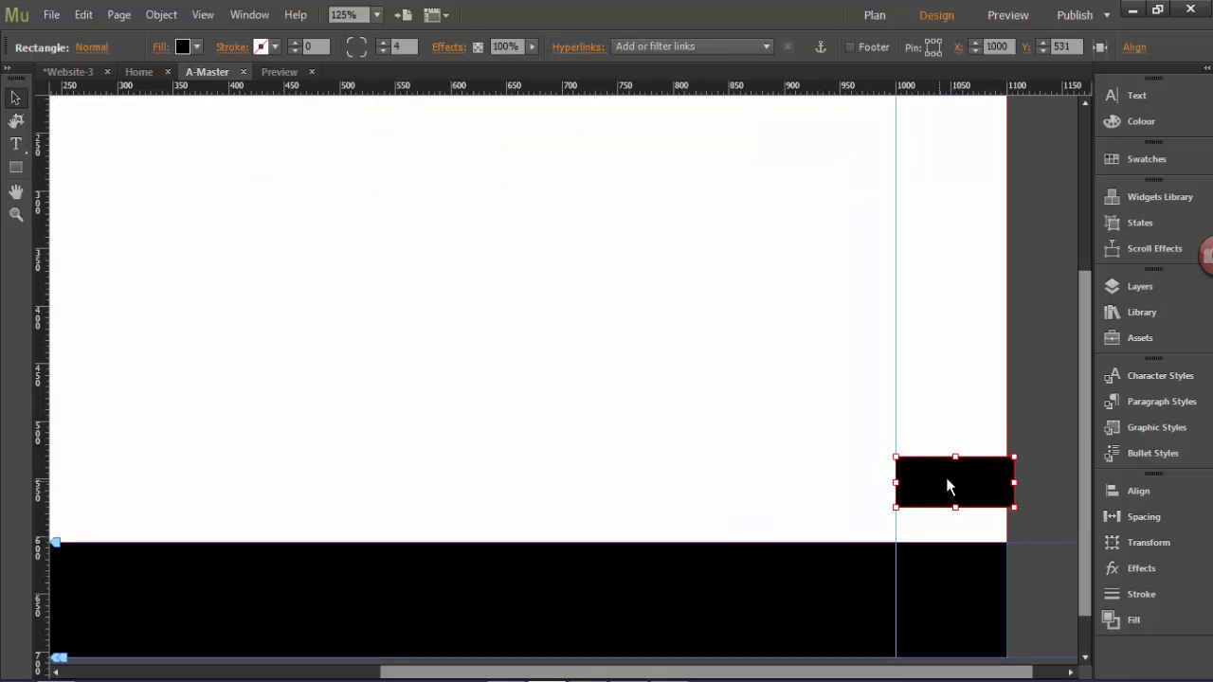
pyautogui.scroll(2, 949, 475)
pyautogui.click(946, 474)
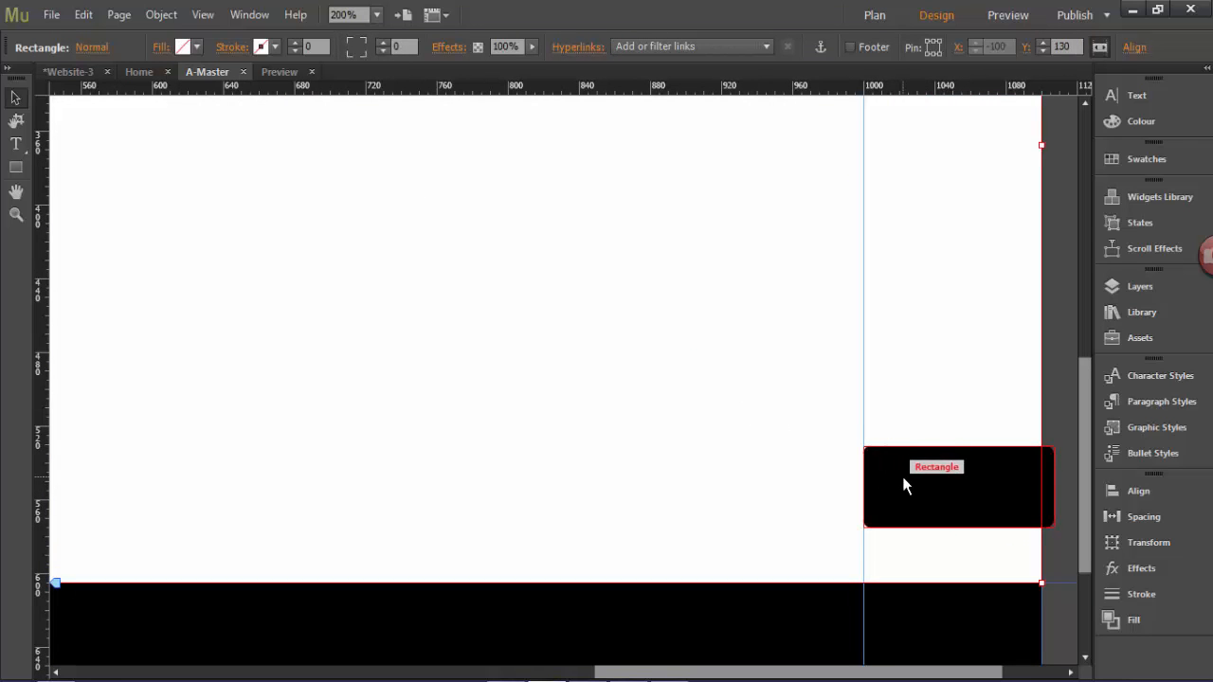
pyautogui.click(903, 481)
pyautogui.click(384, 43)
pyautogui.click(385, 43)
pyautogui.click(1025, 497)
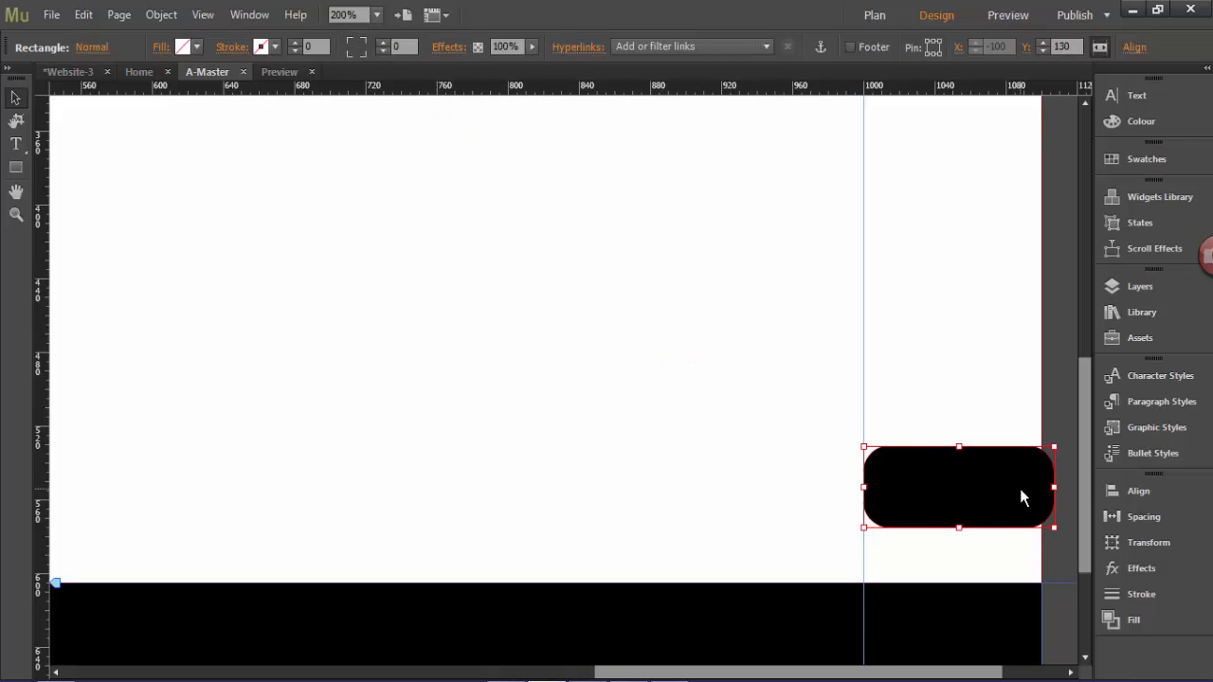
# Rename the black rounded rectangle in the Body layer as "back to top".
pyautogui.click(1139, 287)
pyautogui.click(933, 317)
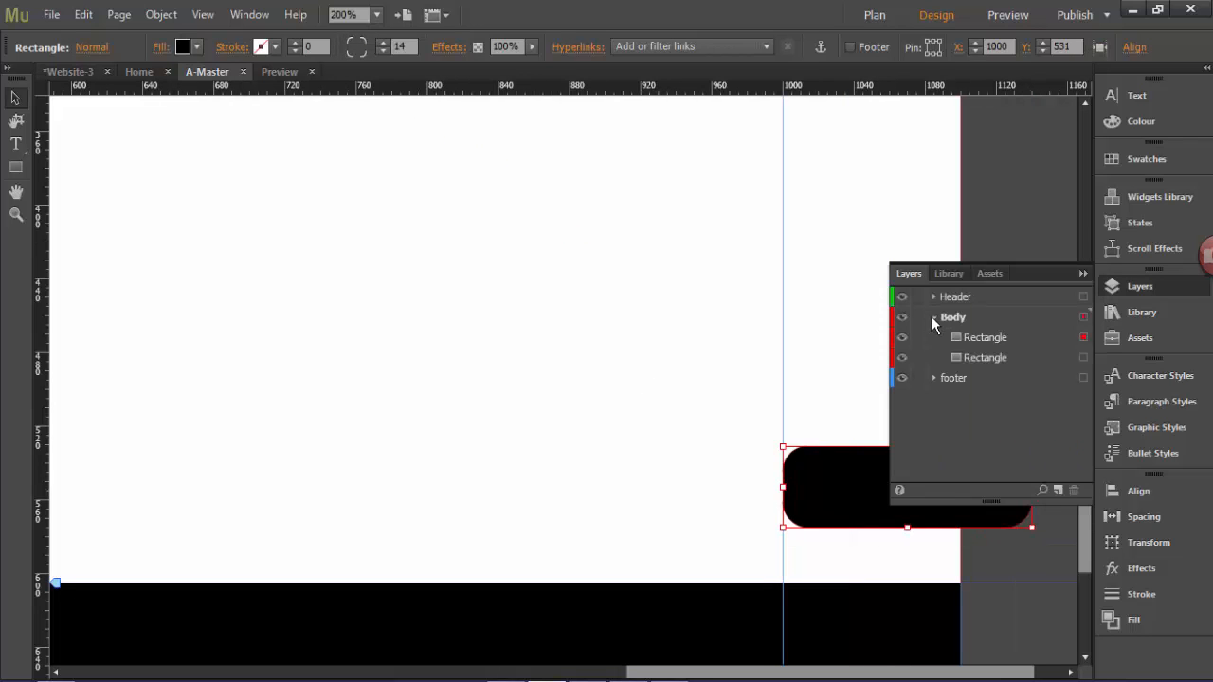
pyautogui.click(988, 339)
pyautogui.rightClick(1012, 341)
pyautogui.click(1042, 396)
pyautogui.write('back to top')
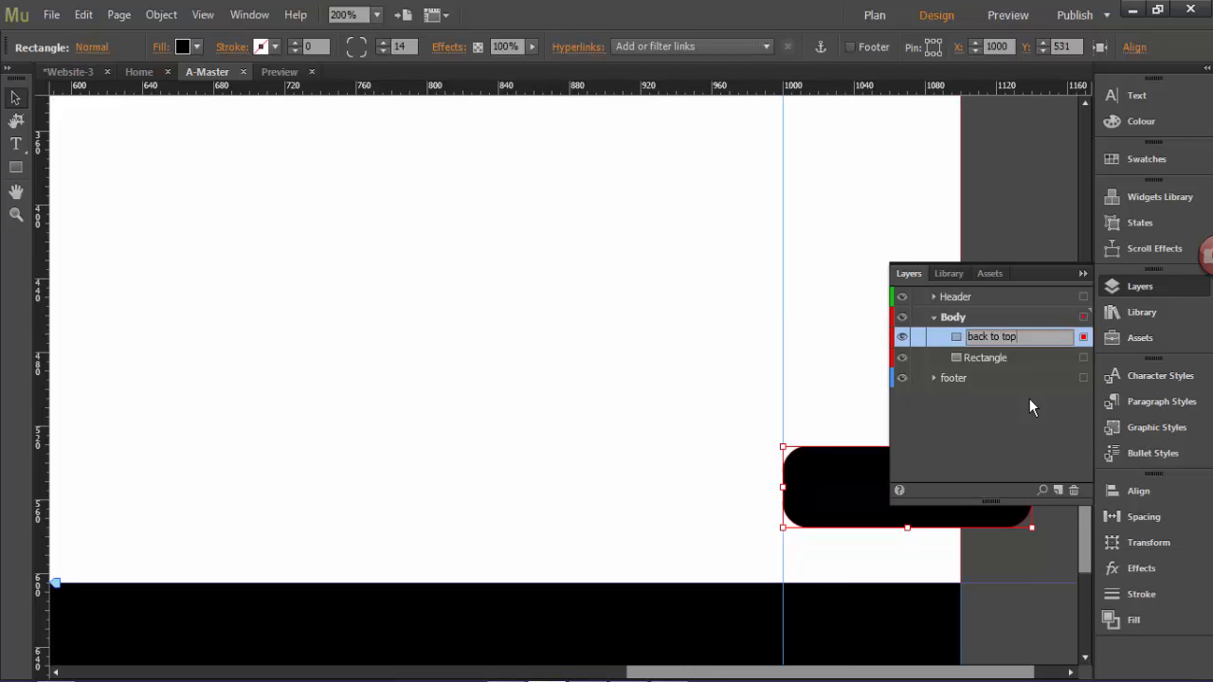
pyautogui.press('Return')
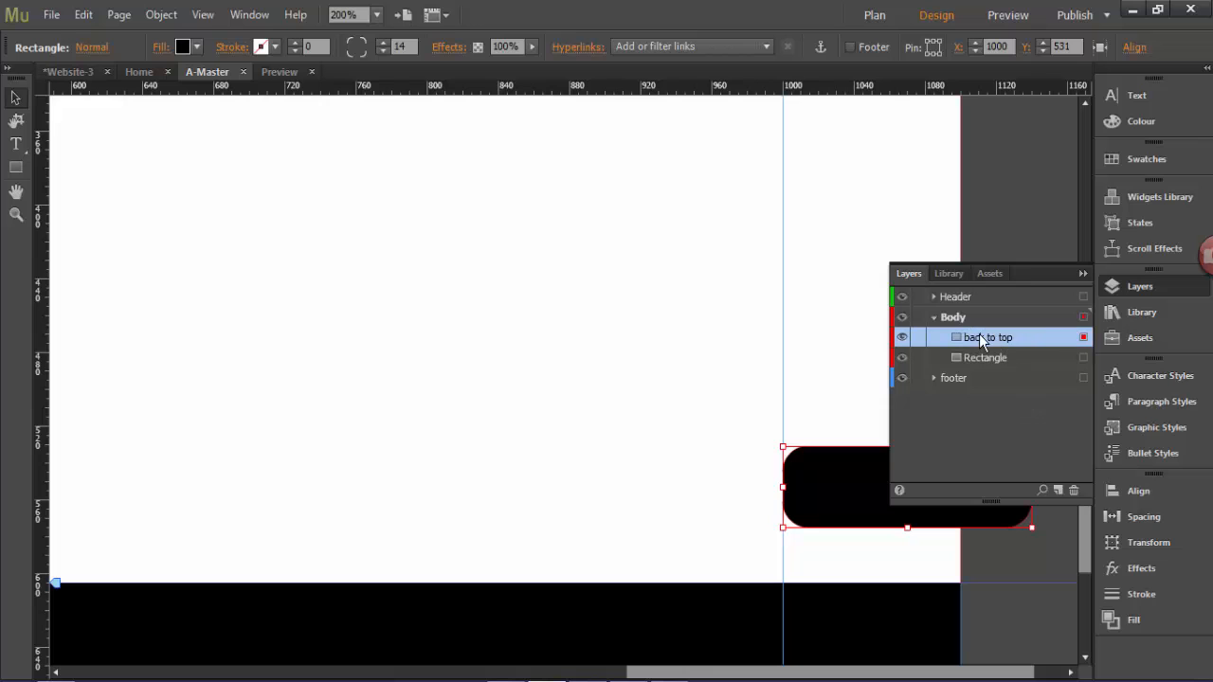
# Move the back to top item from the Body layer into the Header layer.
pyautogui.moveTo(980, 338); pyautogui.dragTo(993, 310)
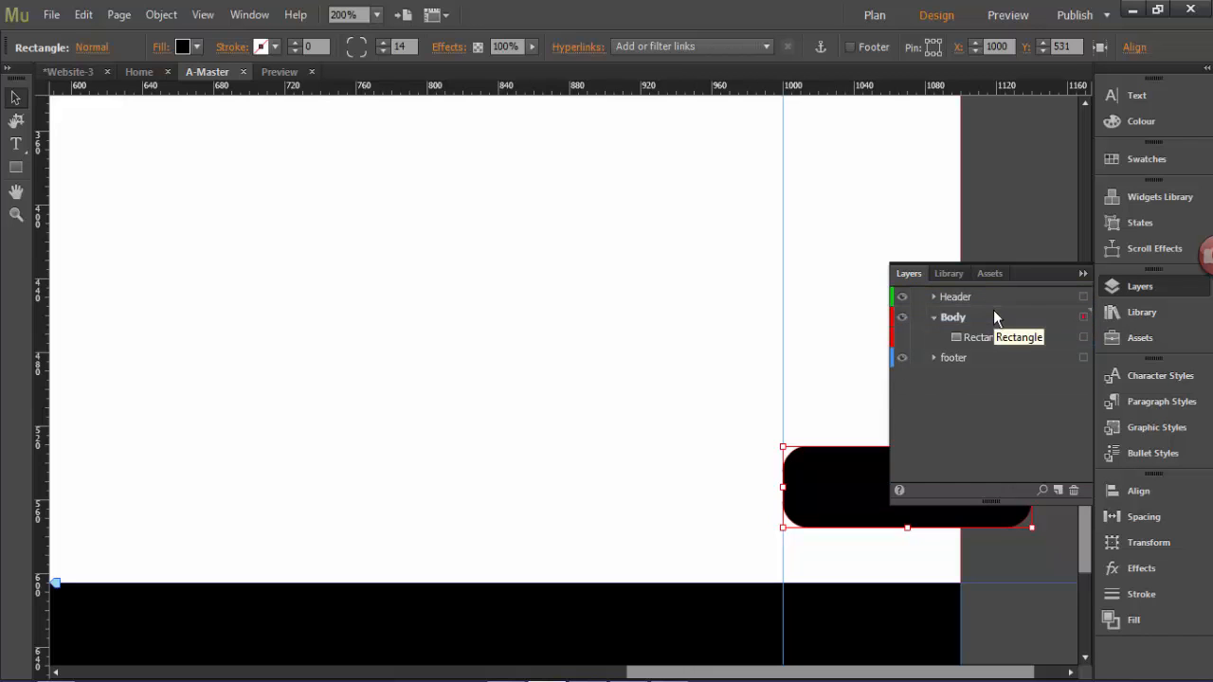
pyautogui.click(934, 298)
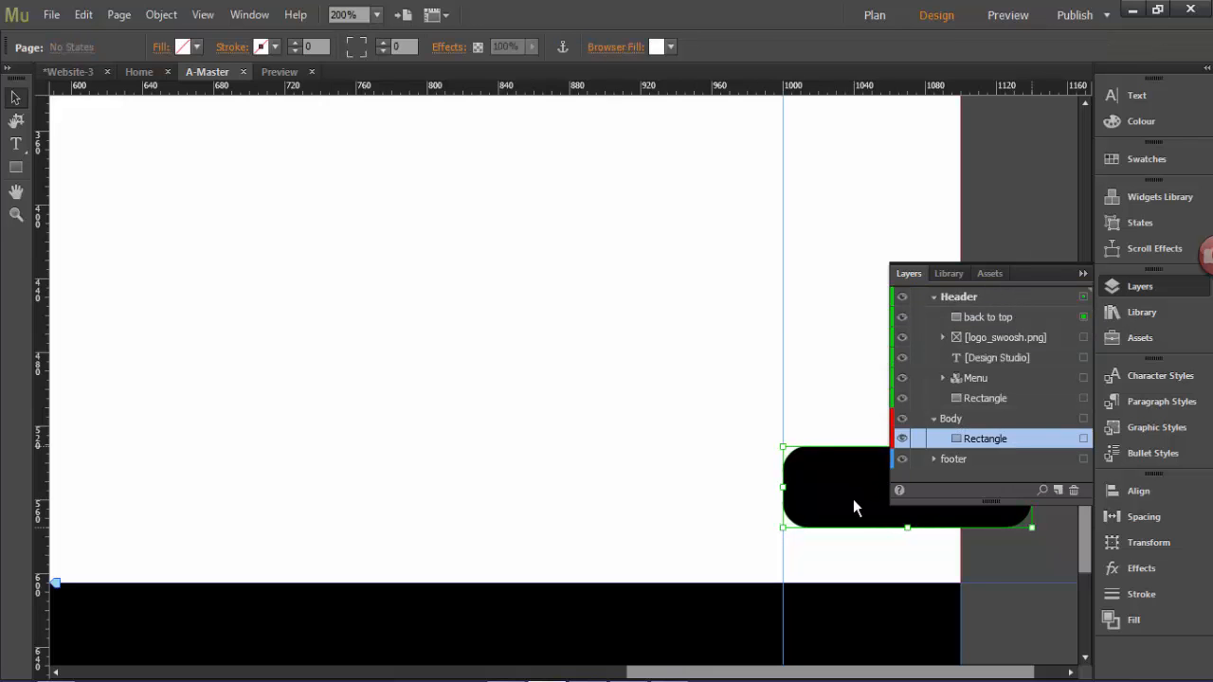
pyautogui.click(1081, 272)
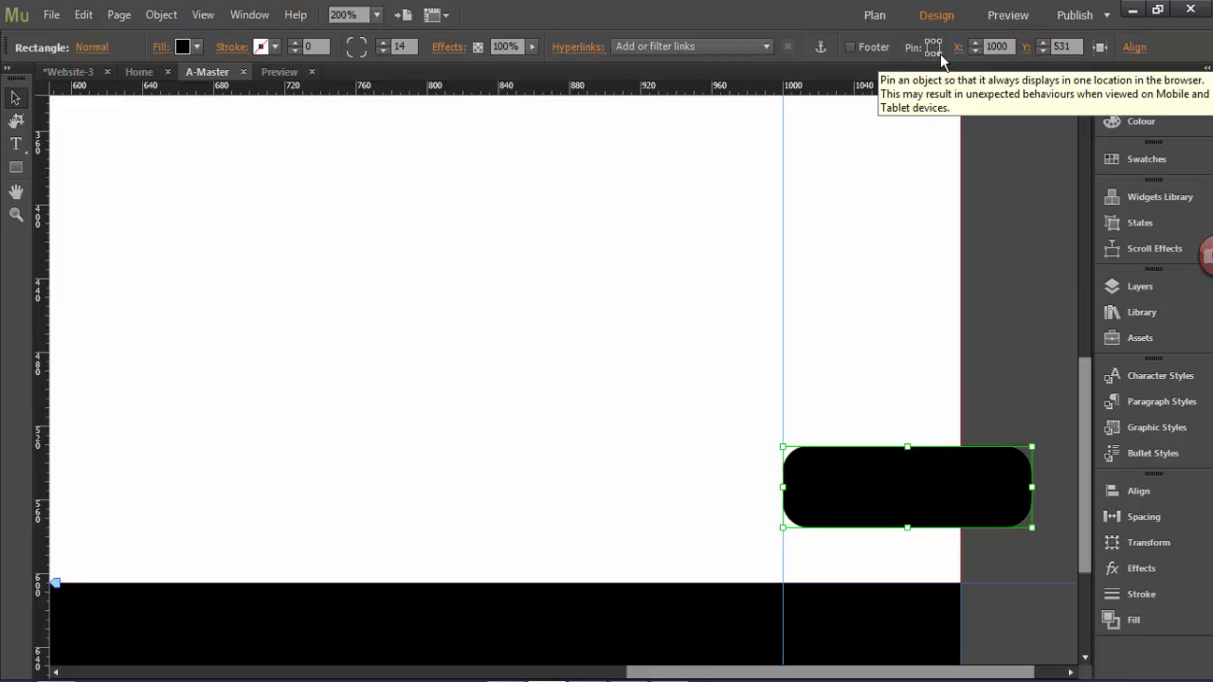
pyautogui.click(1029, 368)
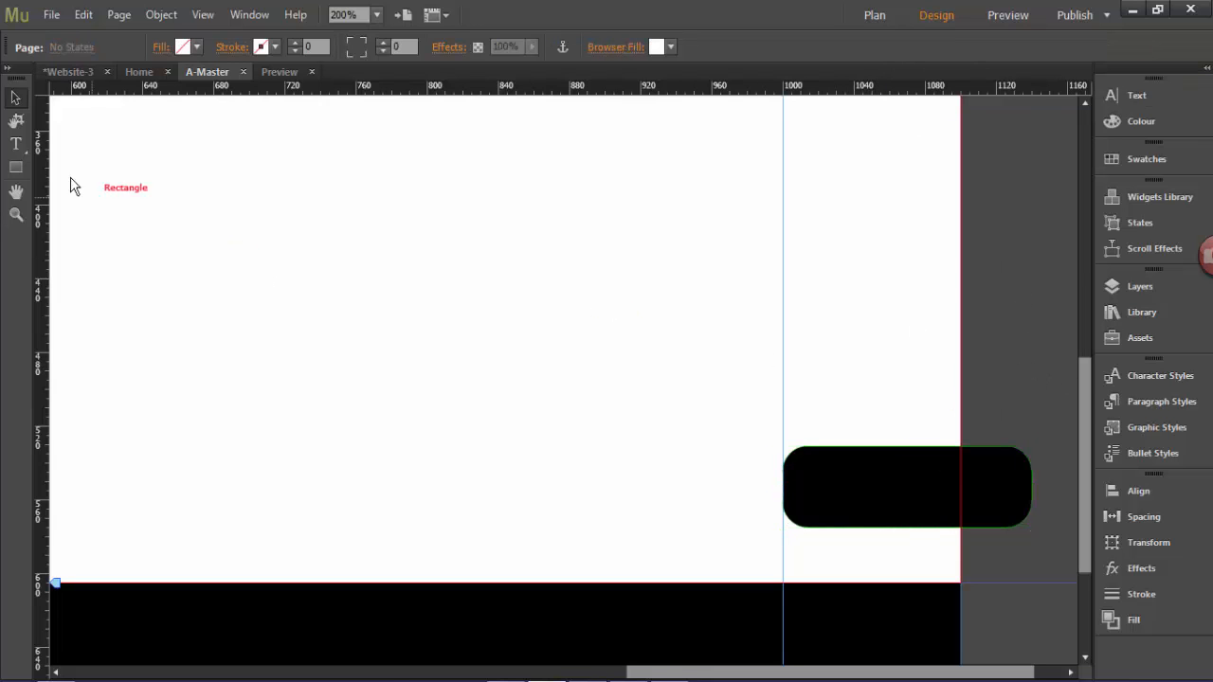
# Add a text frame reading "back to top" inside the black rounded rectangle.
pyautogui.click(14, 145)
pyautogui.moveTo(806, 467); pyautogui.dragTo(944, 508)
pyautogui.write('back')
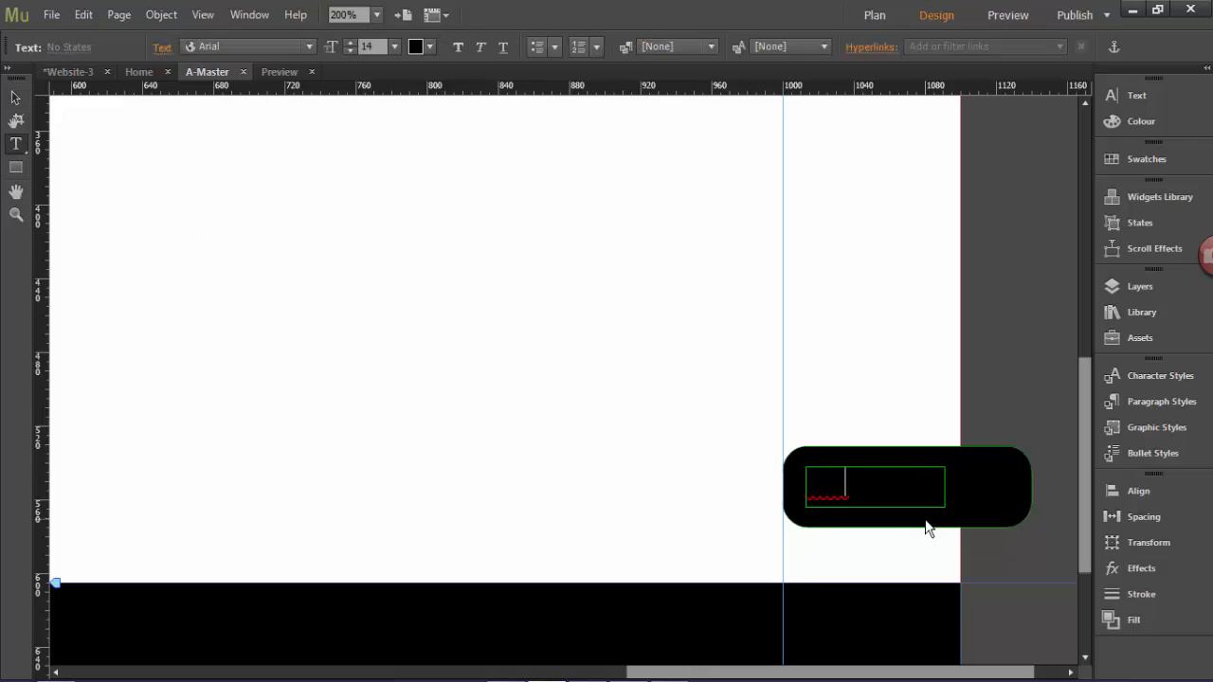
pyautogui.hotkey('ctrl', 'a')
pyautogui.write('back to top')
pyautogui.hotkey('ctrl', 'a')
# Set the back to top text to the Trebuchet font in white.
pyautogui.click(308, 46)
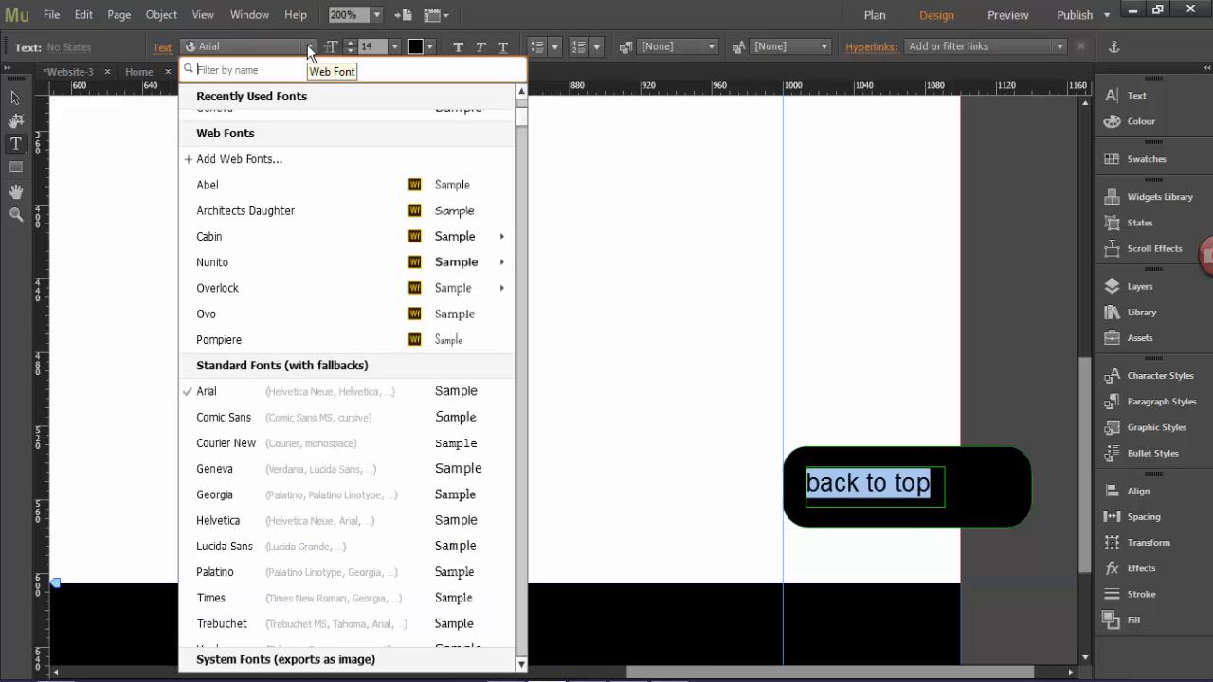
pyautogui.scroll(3, 527, 114)
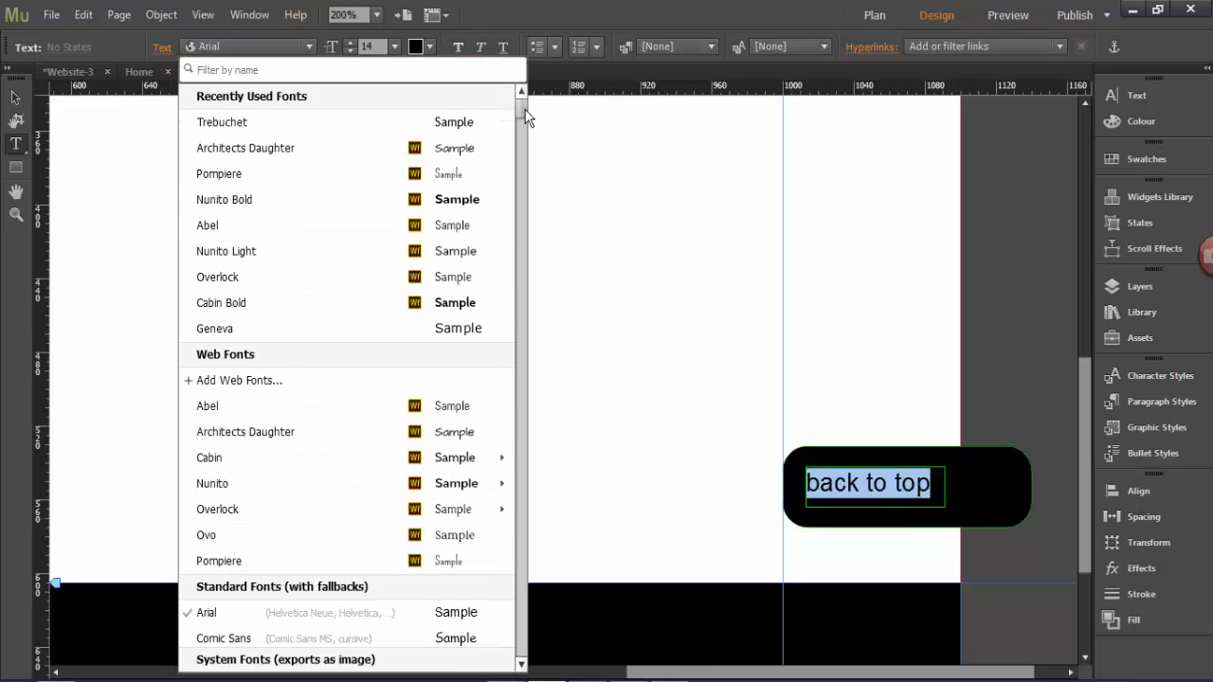
pyautogui.click(378, 119)
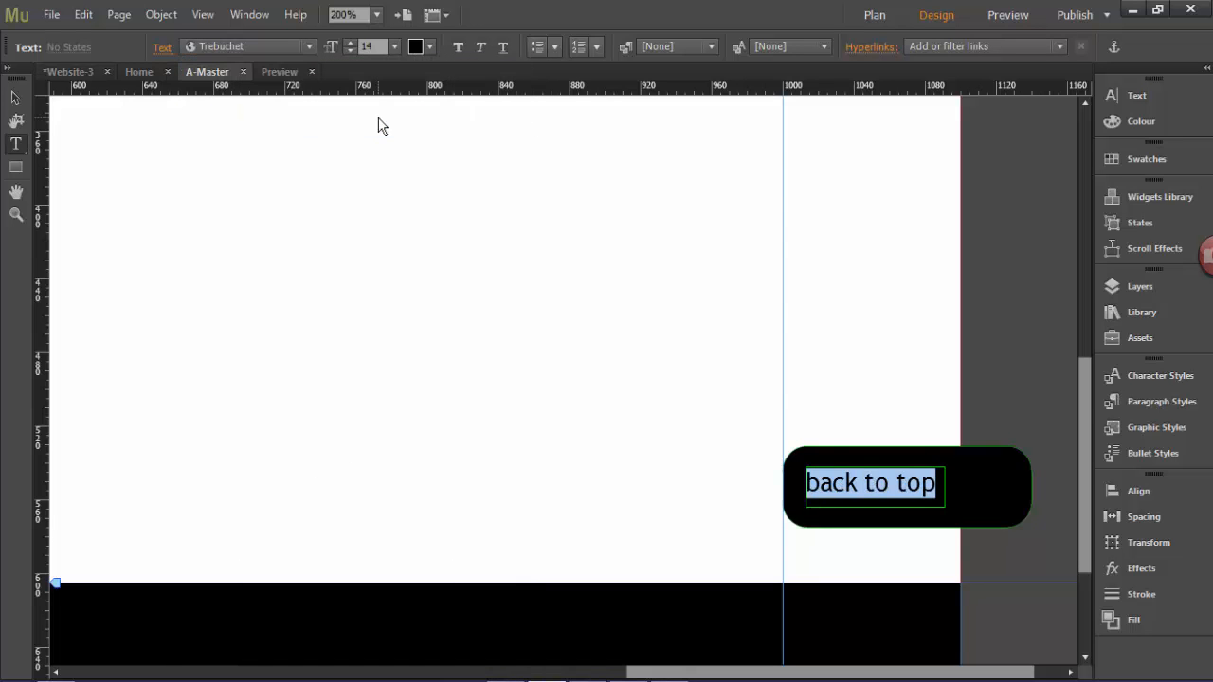
pyautogui.click(424, 46)
pyautogui.click(651, 72)
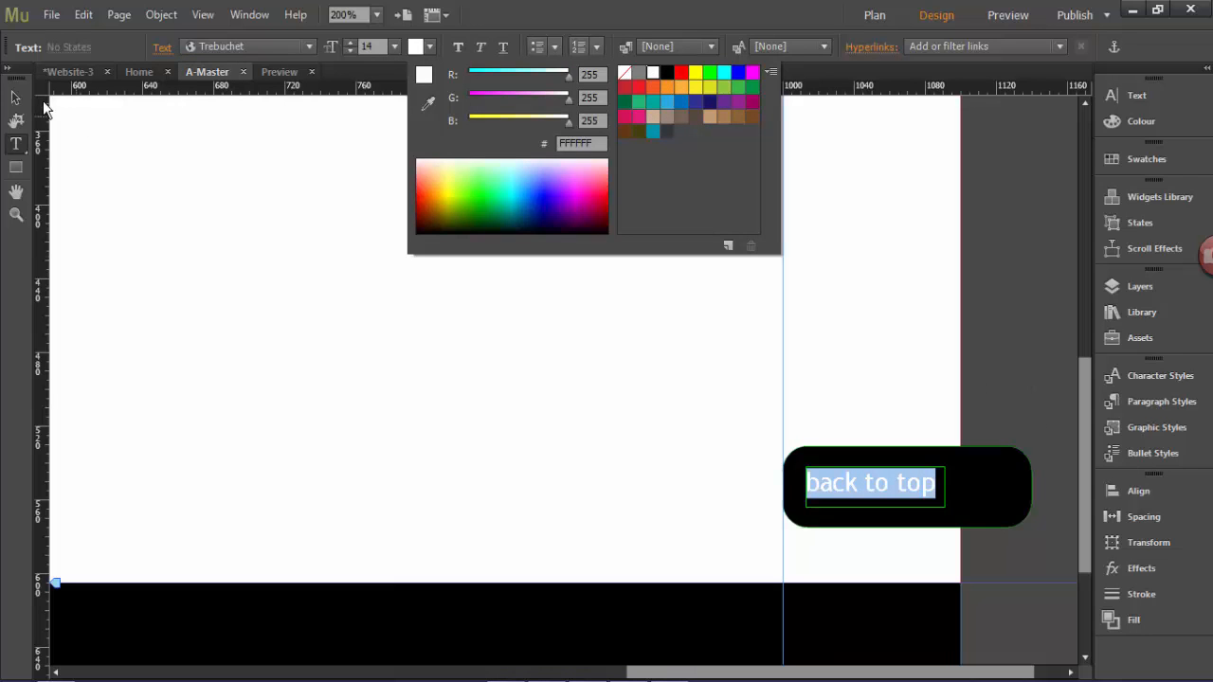
# Reduce the back to top text to size 10 and centre it in a shallower black button.
pyautogui.click(349, 52)
pyautogui.click(348, 52)
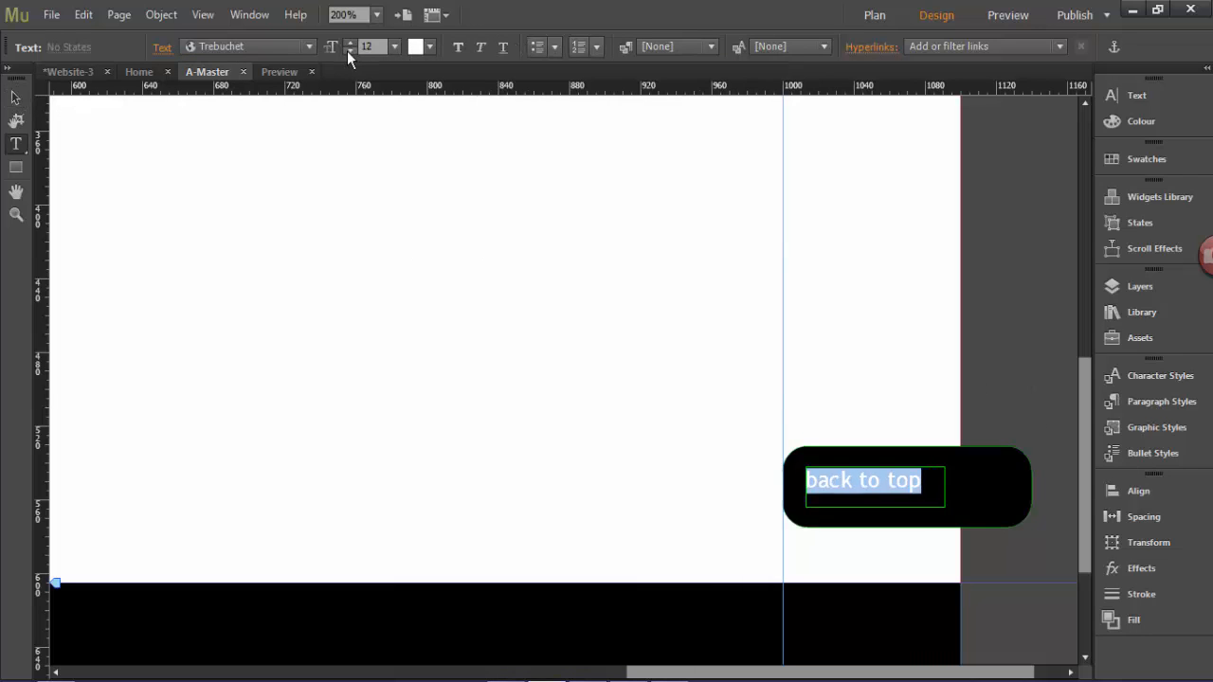
pyautogui.click(15, 97)
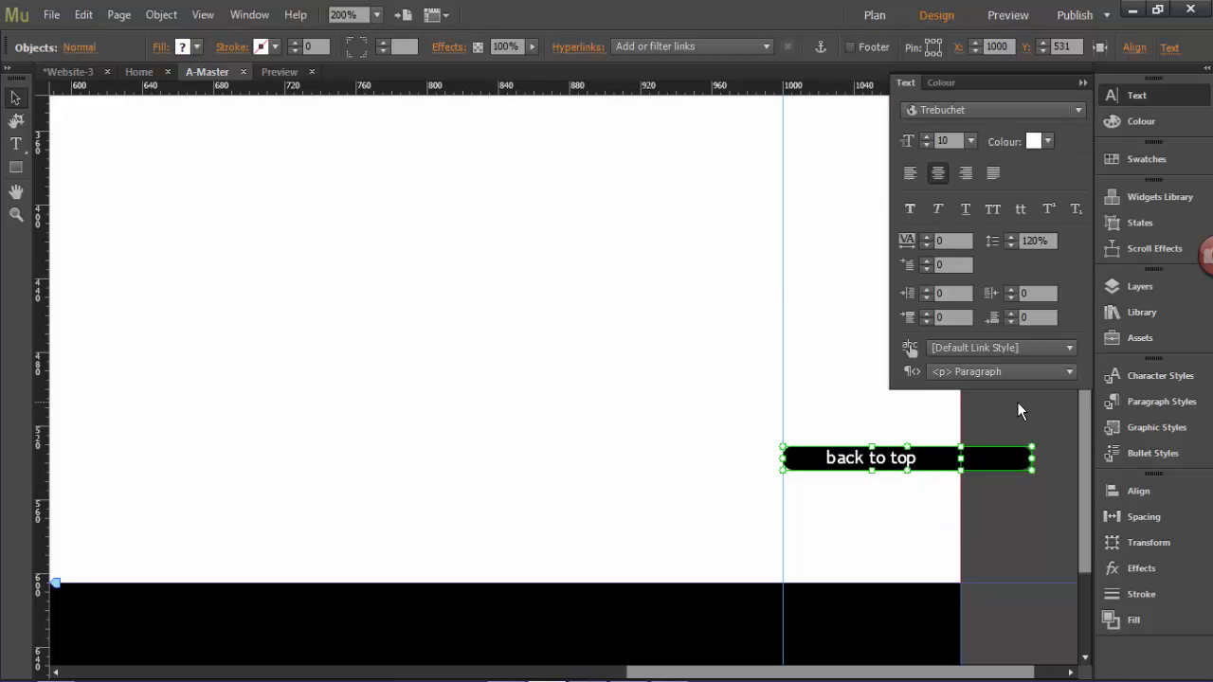
pyautogui.click(1017, 402)
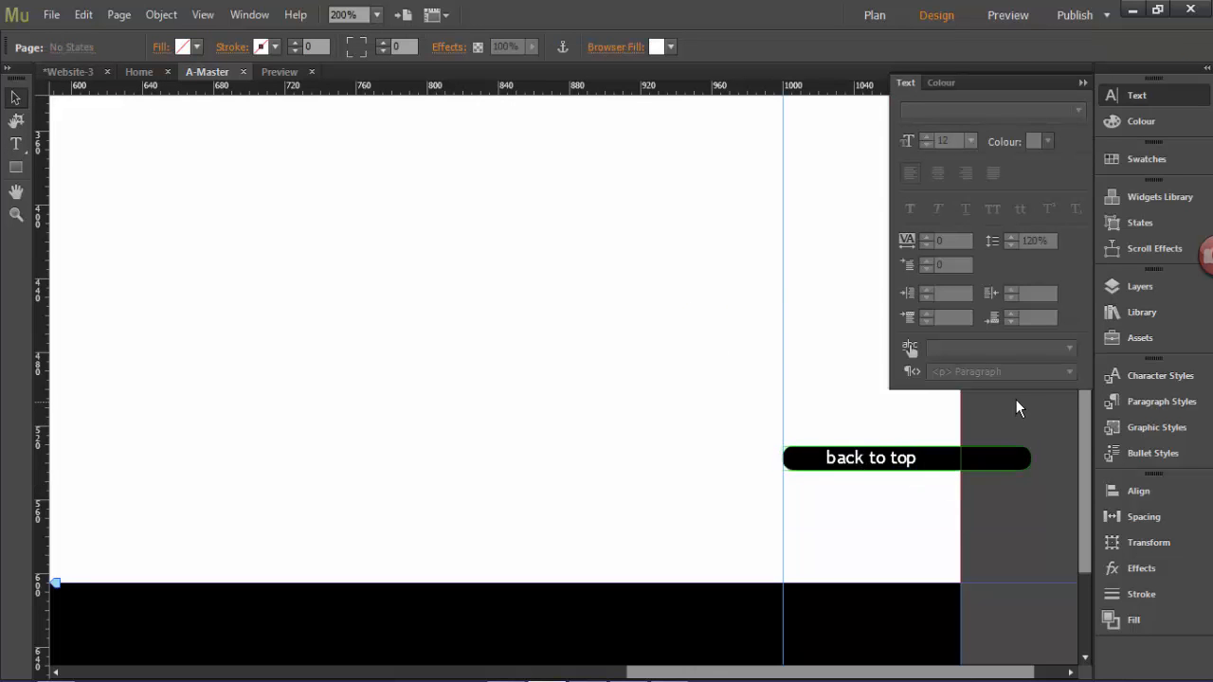
pyautogui.click(606, 283)
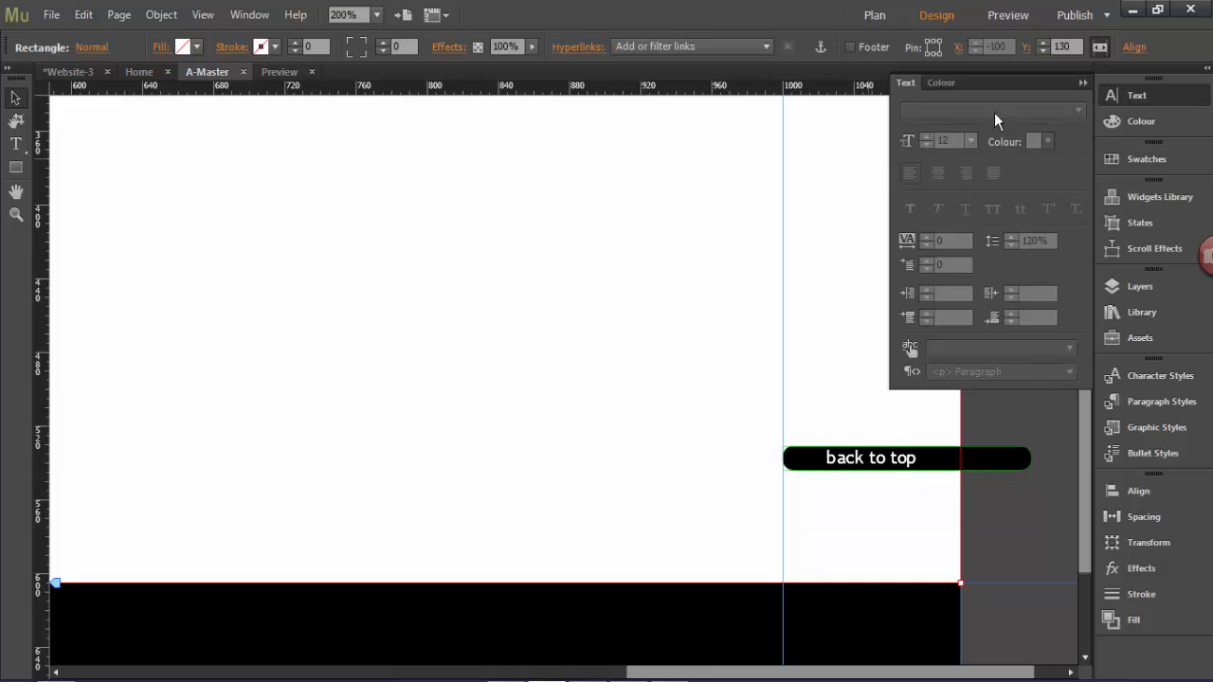
pyautogui.click(1082, 84)
# Link the back to top text frame to the top anchor of the Home page and save the site.
pyautogui.click(805, 459)
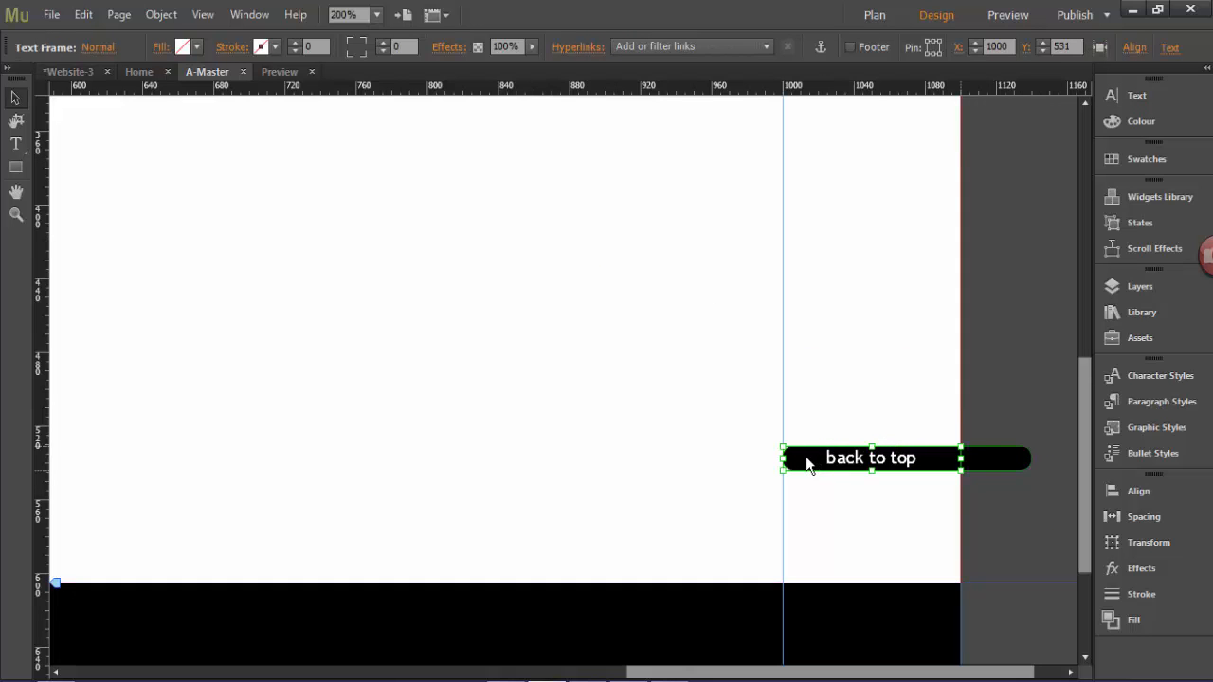
pyautogui.click(670, 46)
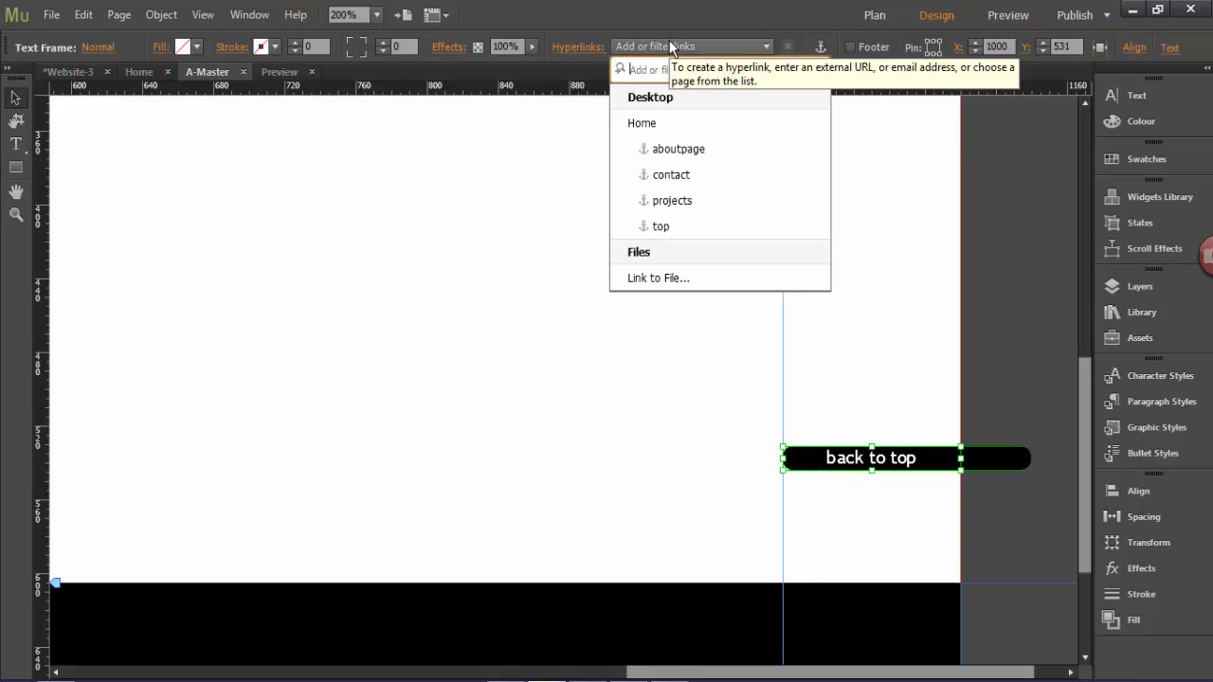
pyautogui.click(694, 225)
pyautogui.click(985, 322)
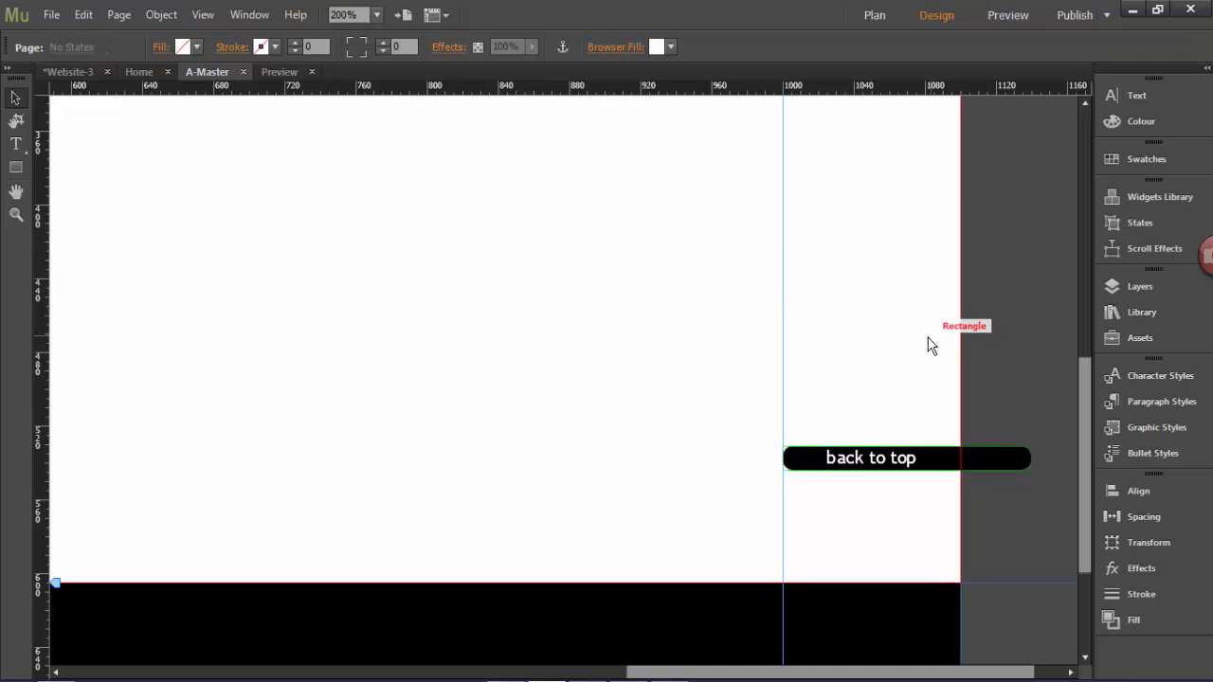
pyautogui.hotkey('ctrl', 's')
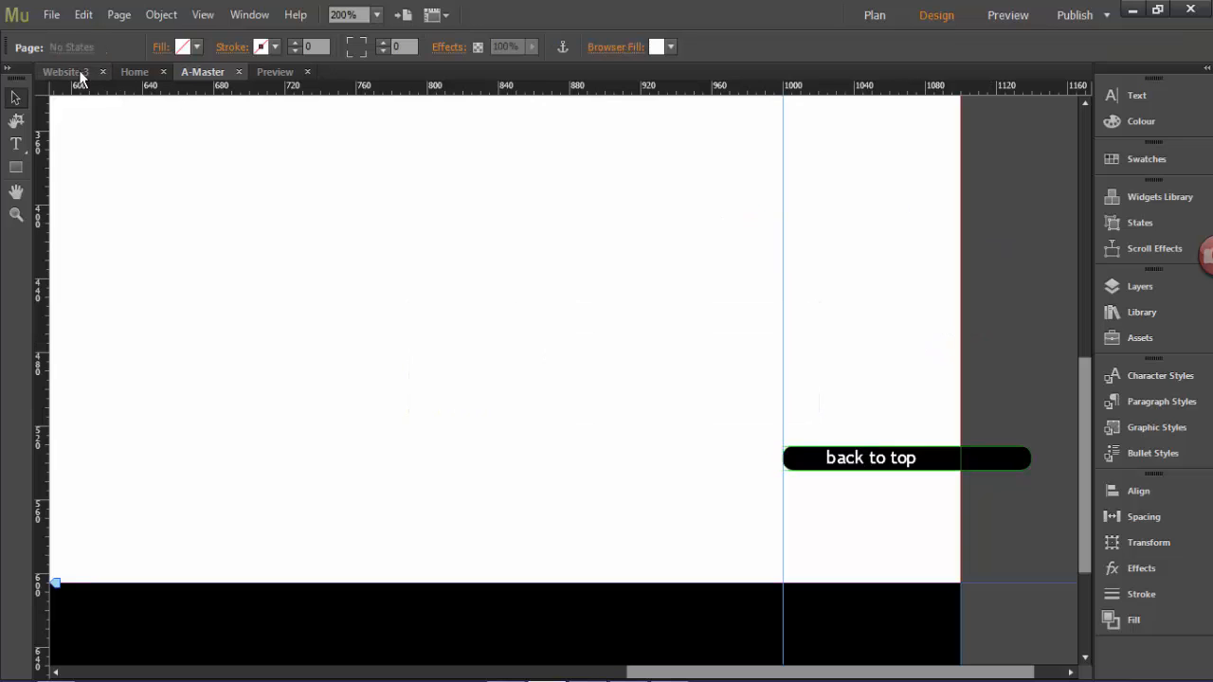
# Open the Home page from the site plan and examine the back to top button over the orange section.
pyautogui.click(69, 71)
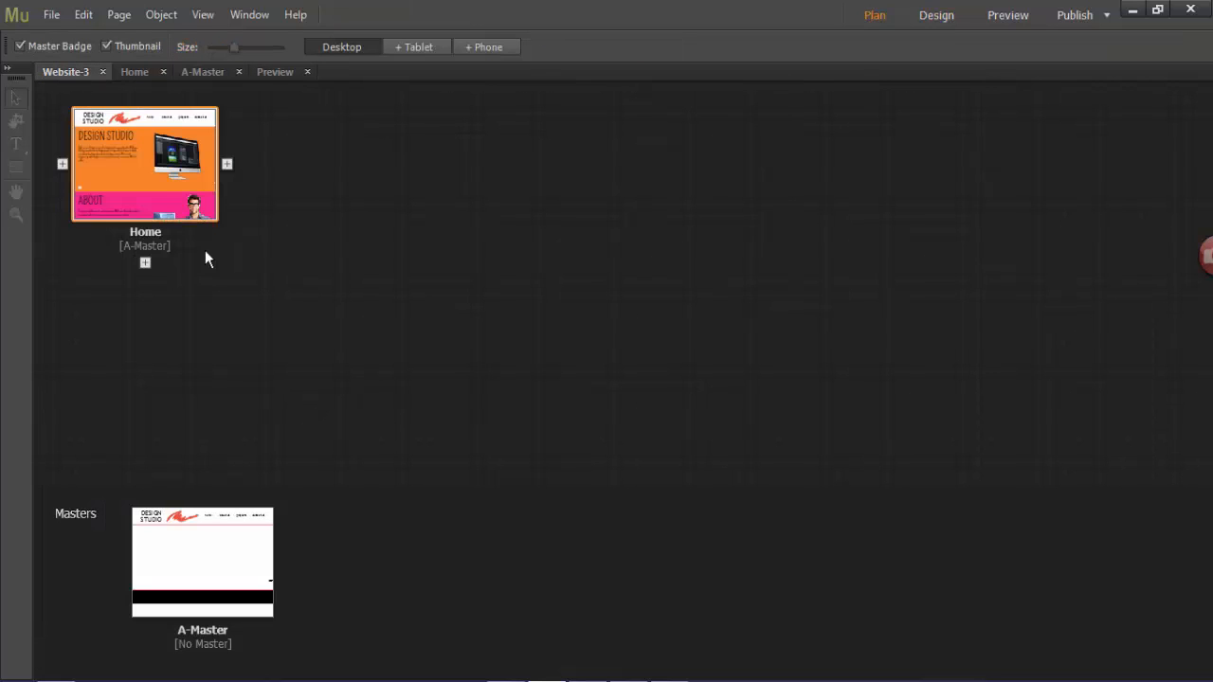
pyautogui.doubleClick(164, 189)
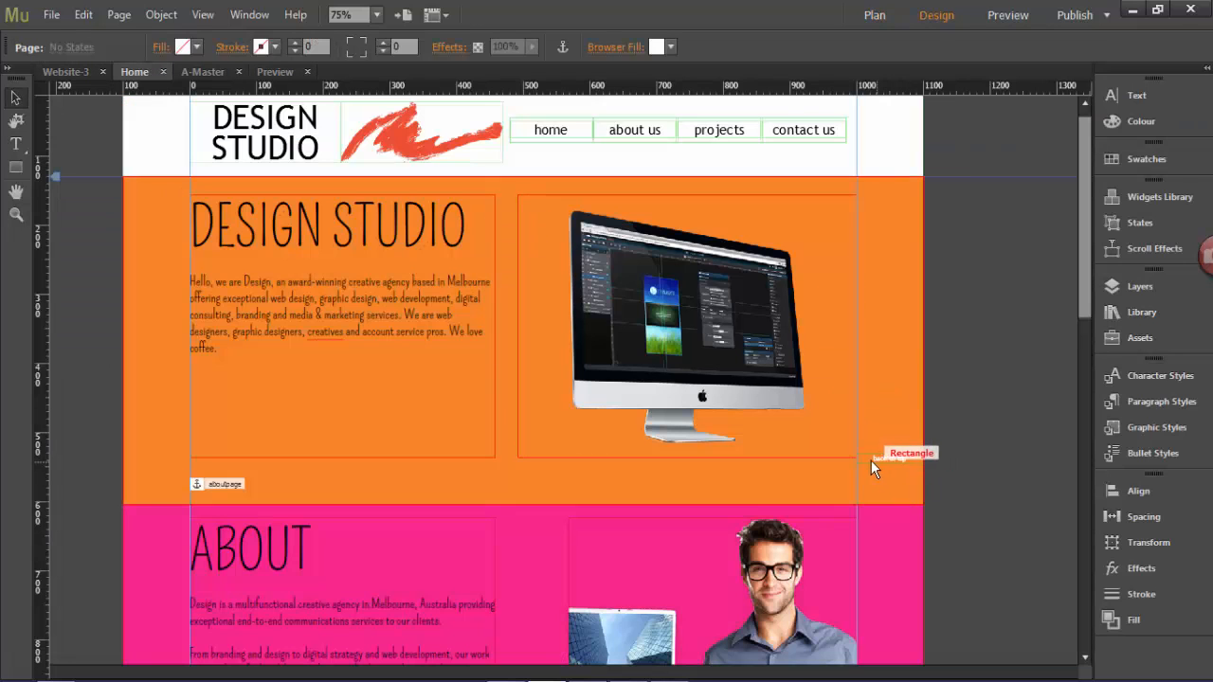
pyautogui.click(912, 453)
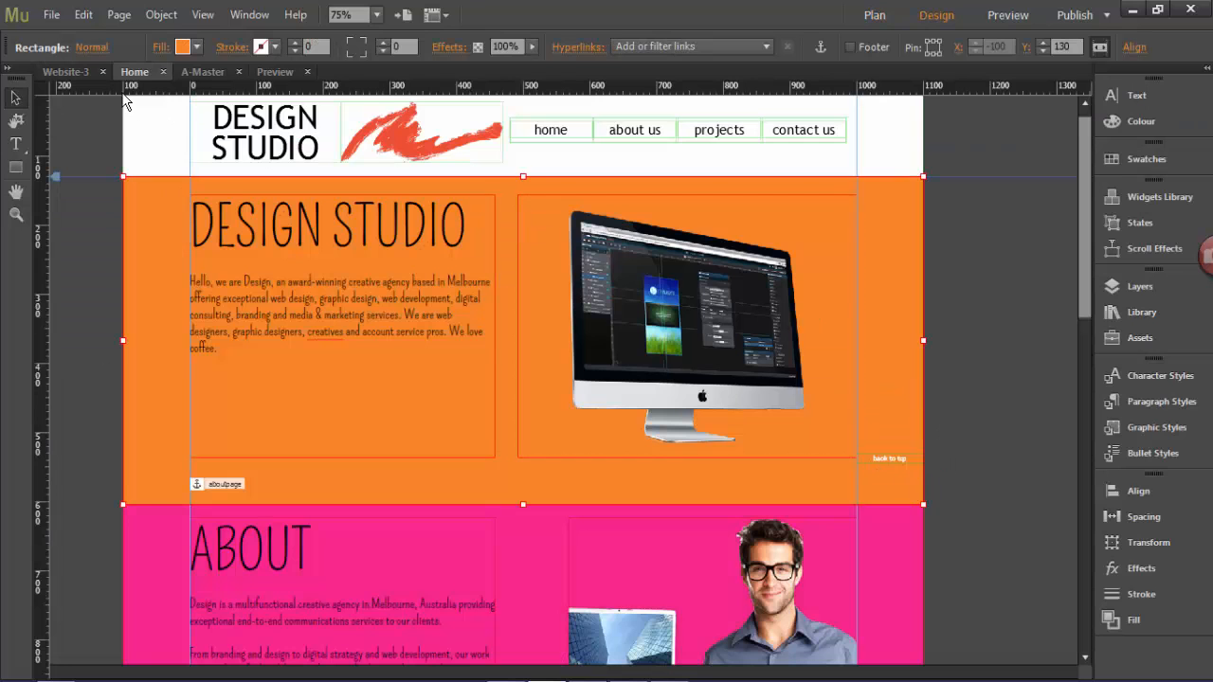
# Preview the page and test the back to top button and the about us, projects and contact us links.
pyautogui.hotkey('ctrl', 'shift', 'e')
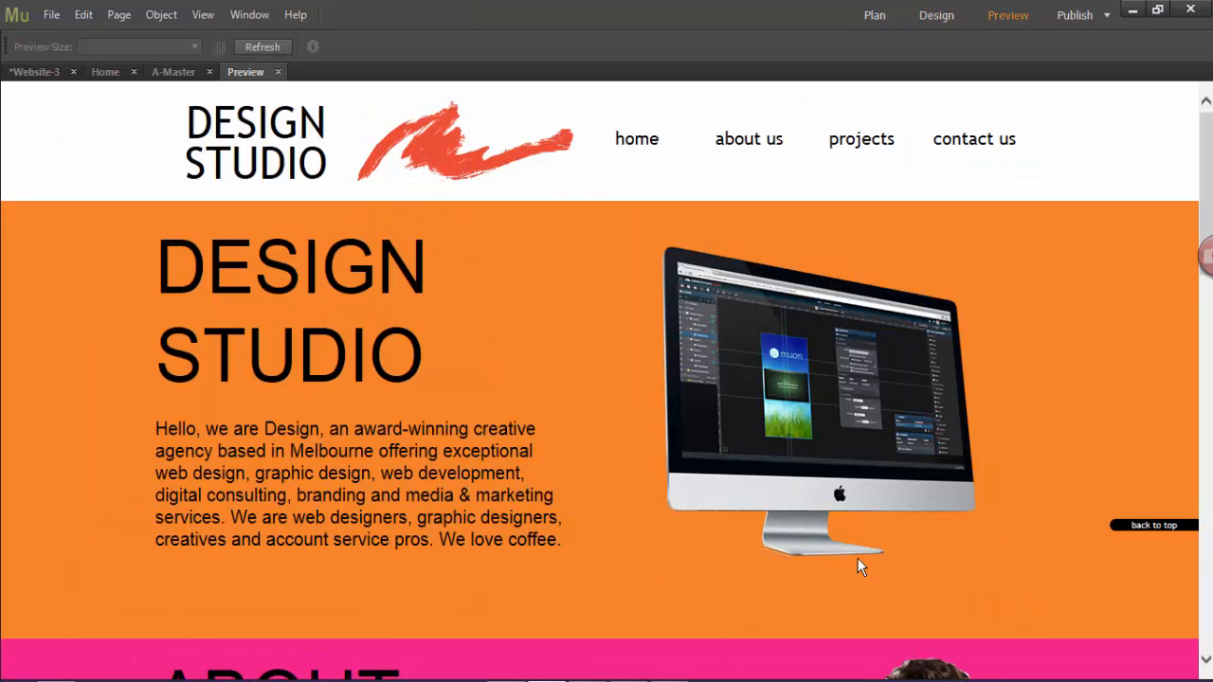
pyautogui.moveTo(1206, 162)
pyautogui.mouseDown()
pyautogui.moveTo(1208, 532)
pyautogui.moveTo(1204, 144)
pyautogui.mouseUp()
pyautogui.scroll(-10, 1174, 379)
pyautogui.click(1148, 525)
pyautogui.click(755, 158)
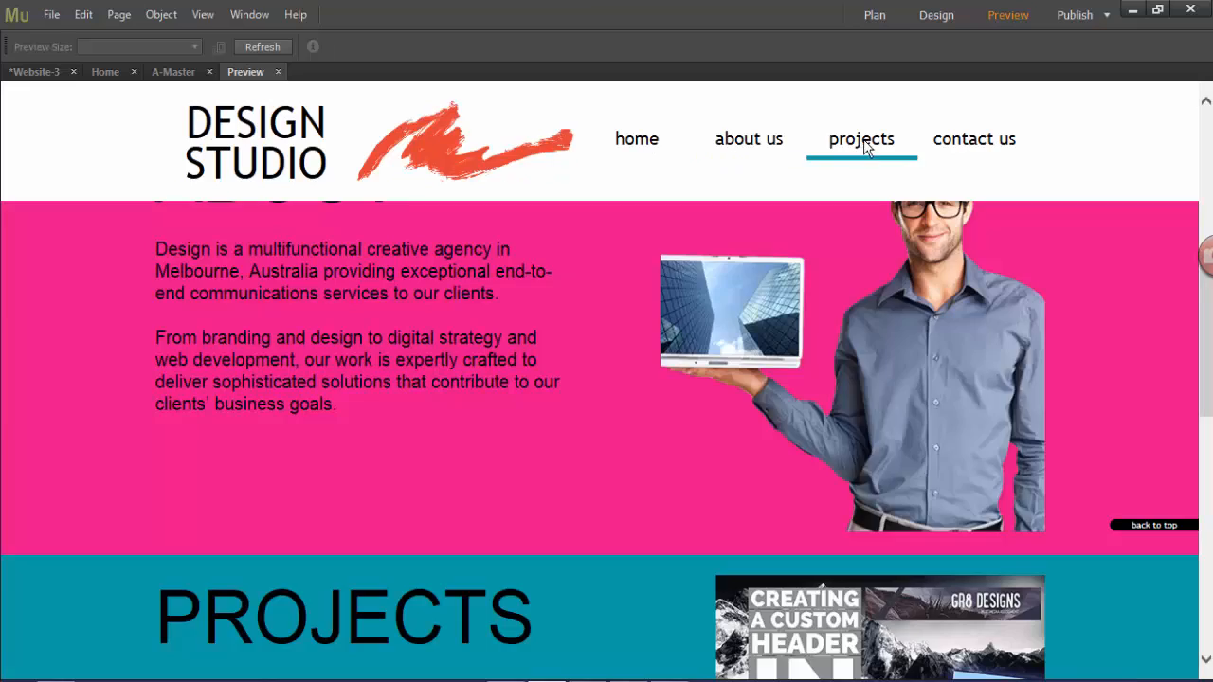
pyautogui.click(864, 140)
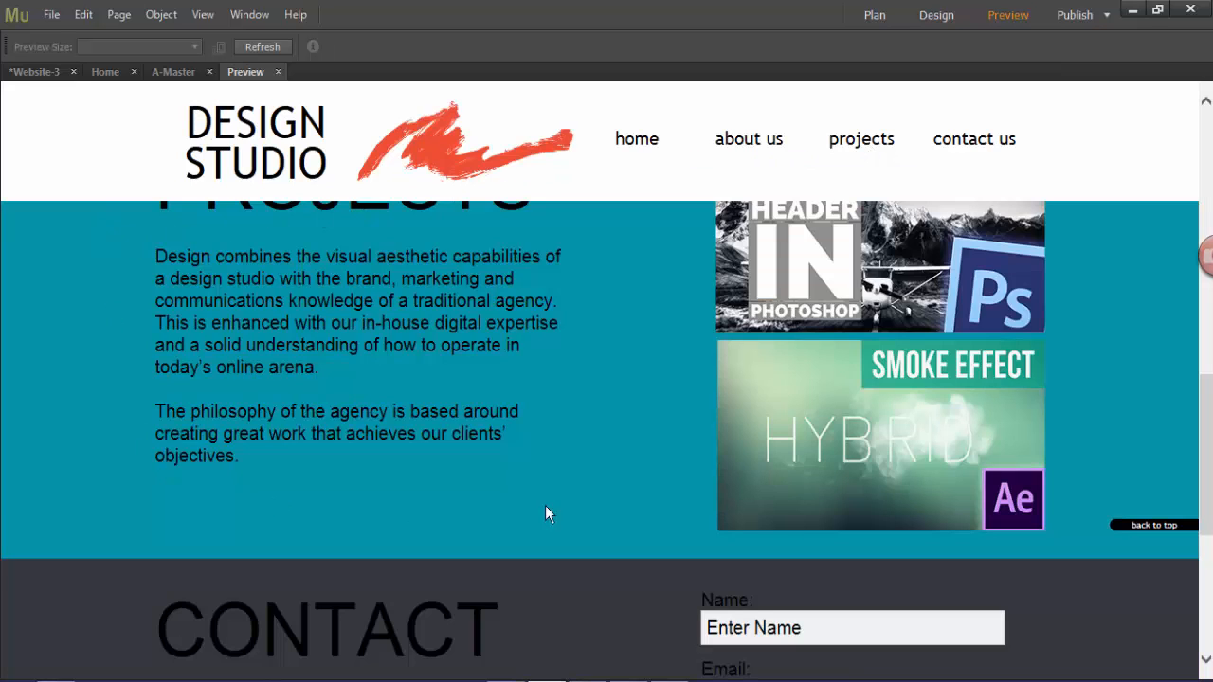
pyautogui.click(964, 150)
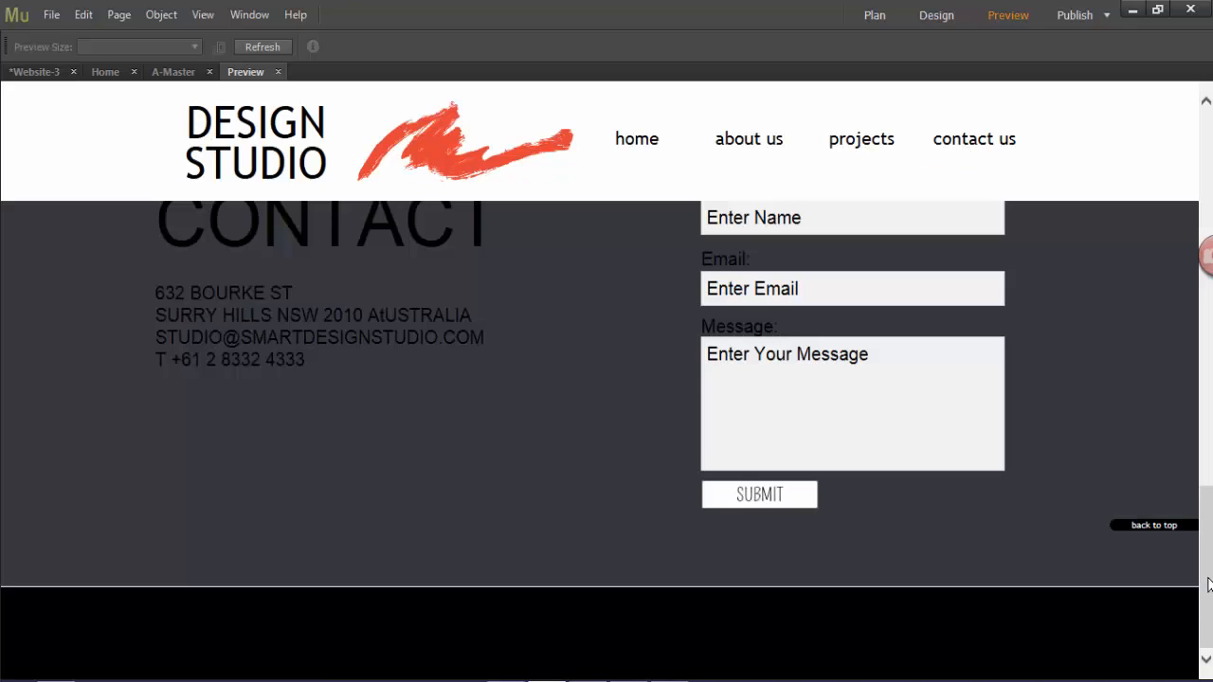
# Return the preview to the top of the page and open the A-Master page from the site plan.
pyautogui.moveTo(1208, 585); pyautogui.dragTo(1210, 176)
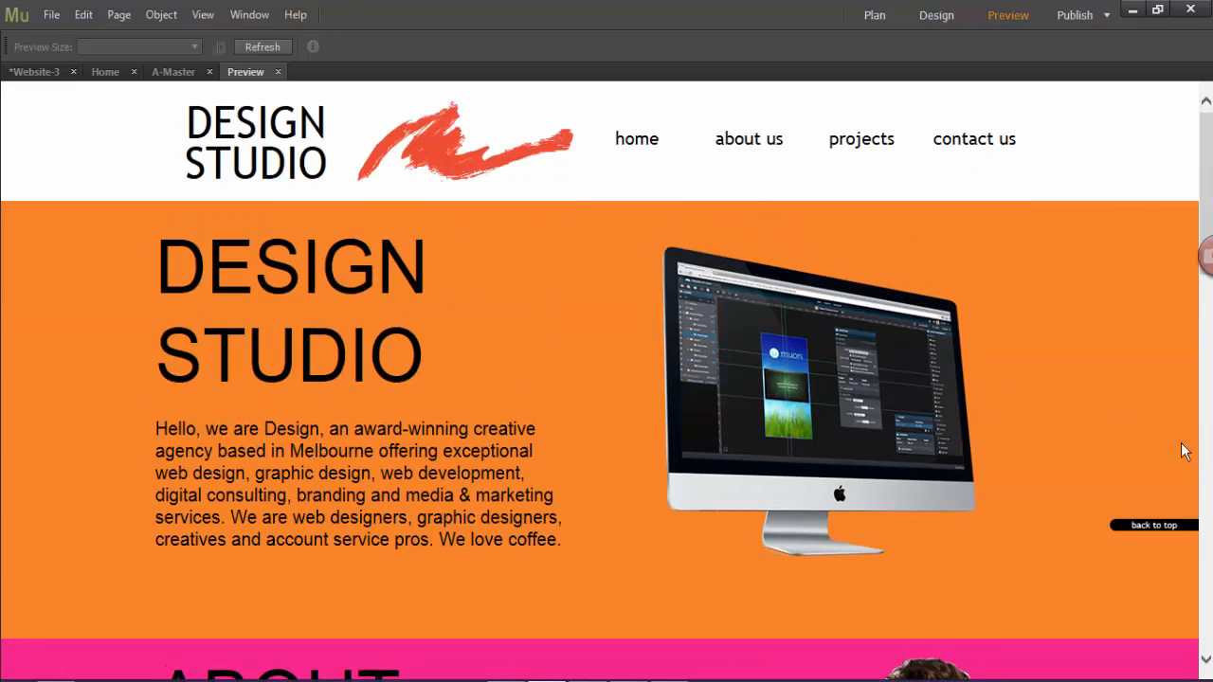
pyautogui.click(173, 72)
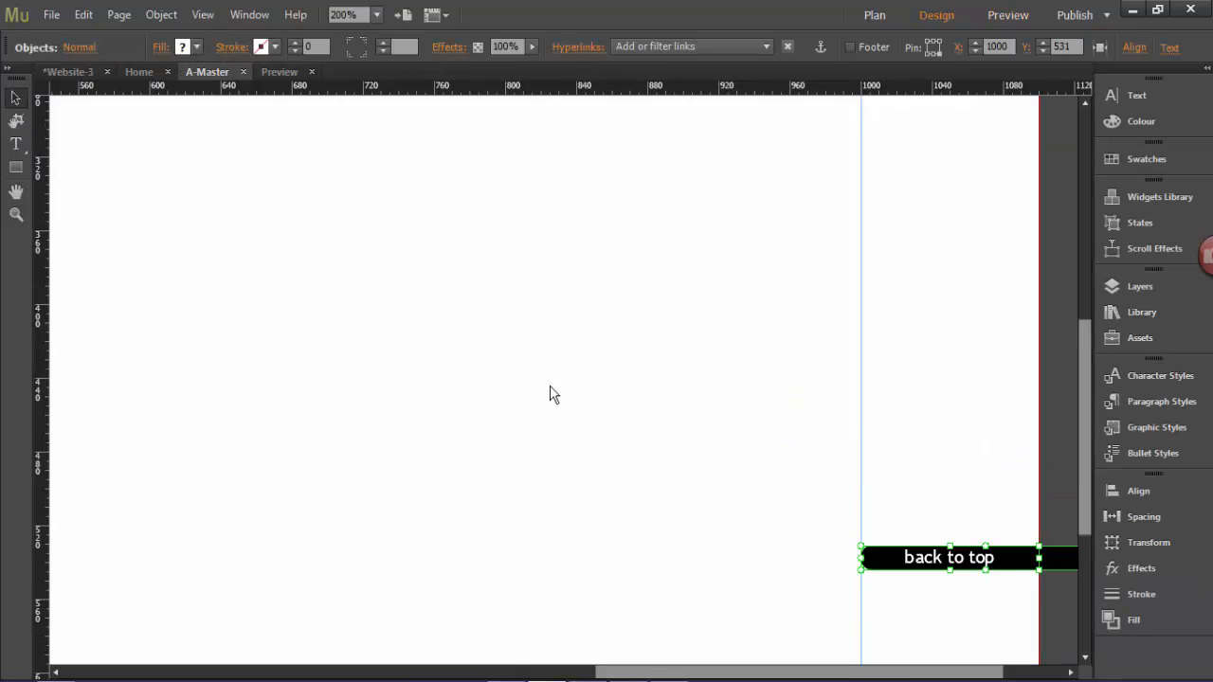
pyautogui.click(69, 71)
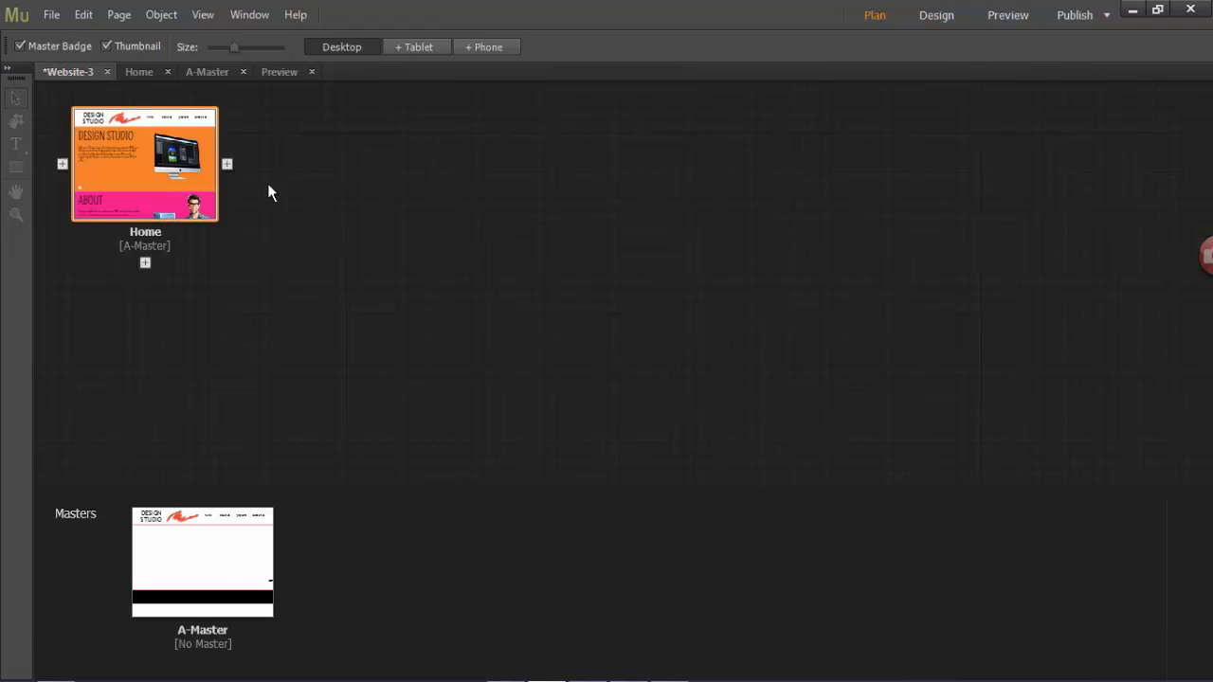
pyautogui.doubleClick(223, 568)
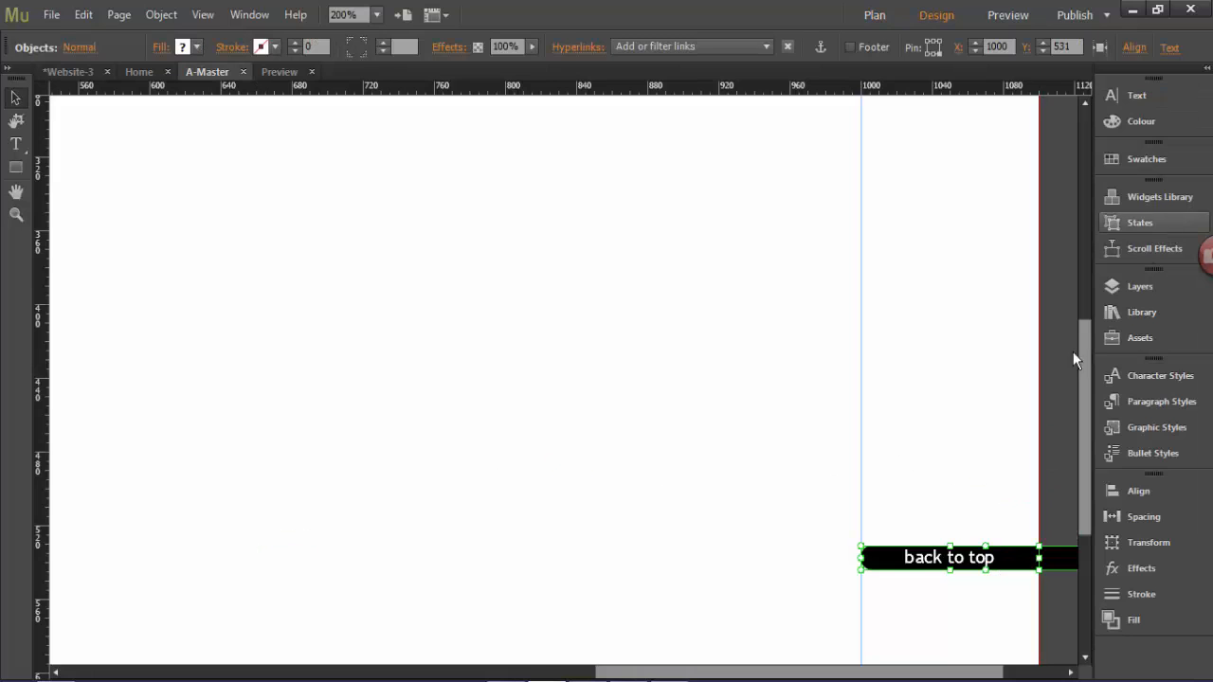
# Give the back to top button's black rectangle a teal 0093AB fill in its Rollover state.
pyautogui.click(881, 571)
pyautogui.click(881, 572)
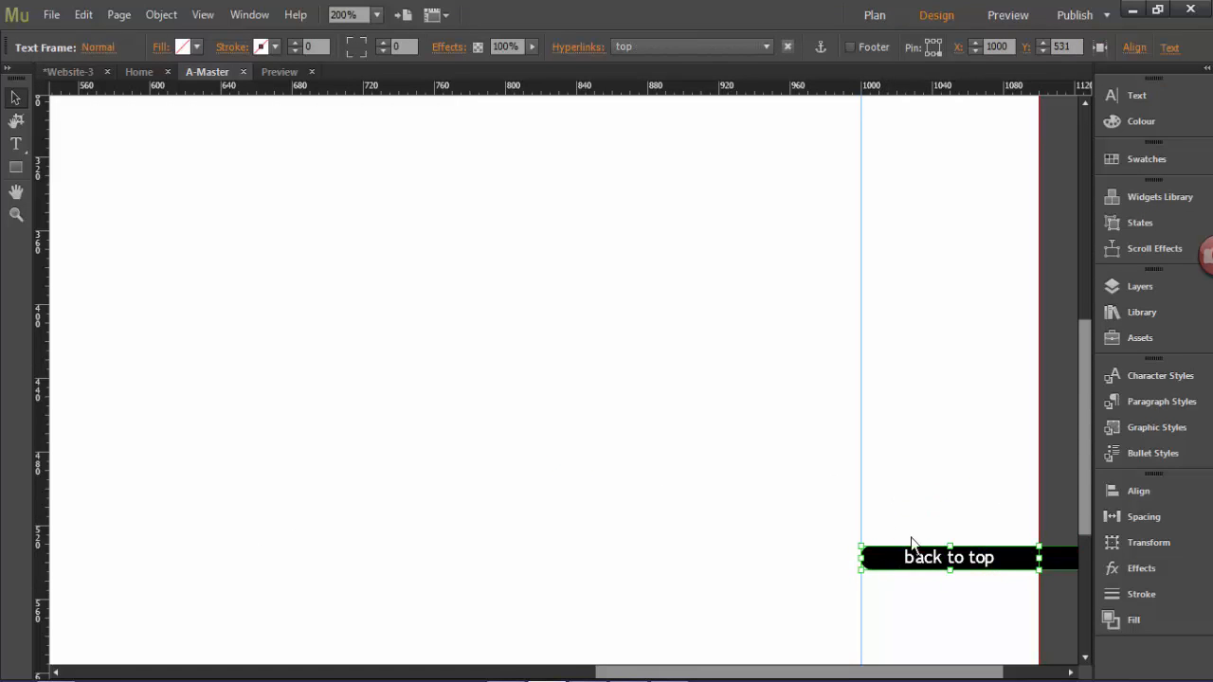
pyautogui.click(1108, 222)
pyautogui.click(972, 250)
pyautogui.click(1045, 561)
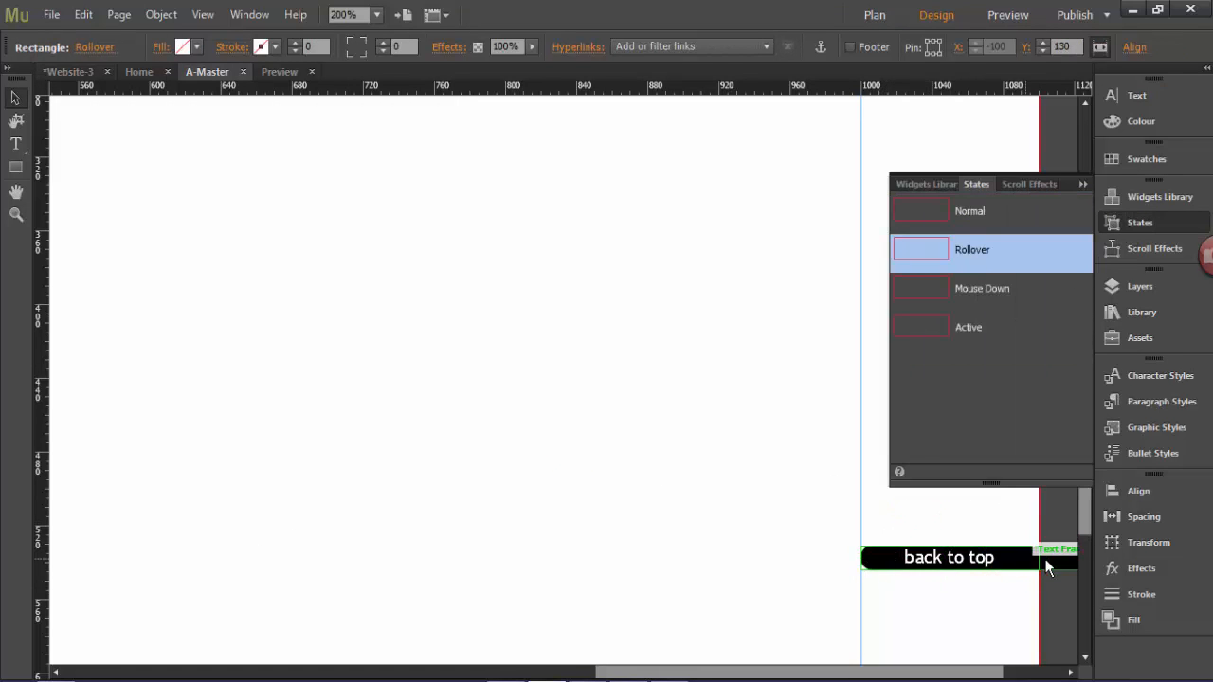
pyautogui.click(971, 216)
pyautogui.click(976, 254)
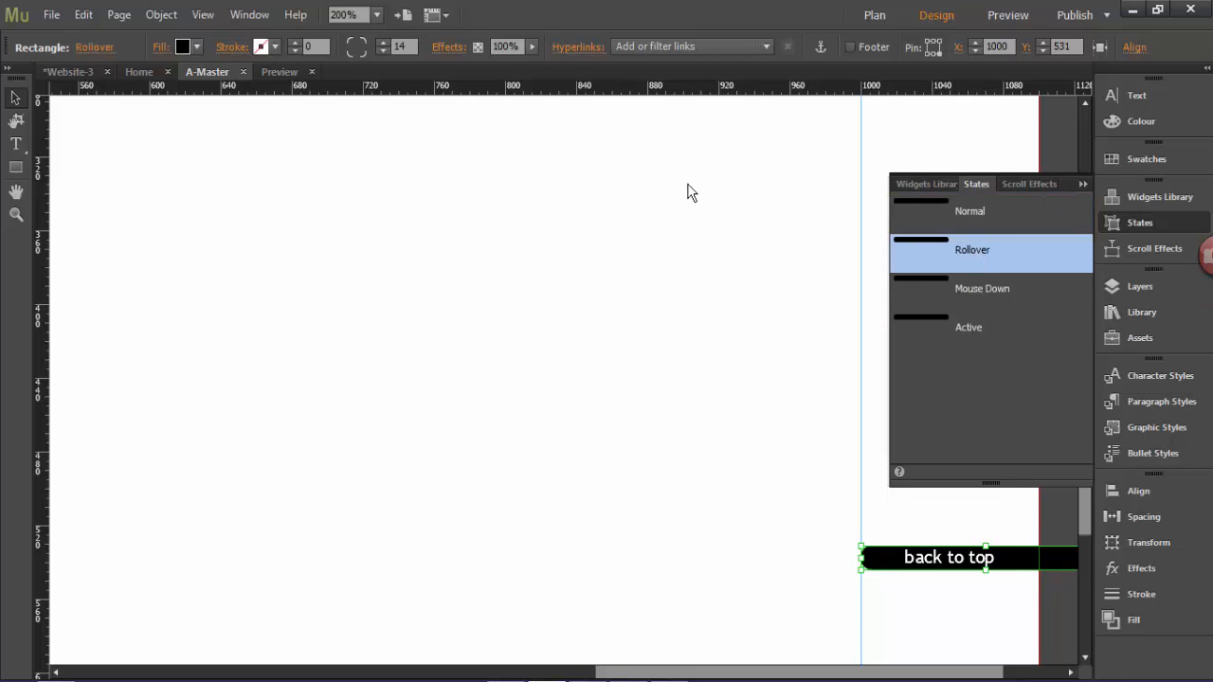
pyautogui.click(189, 50)
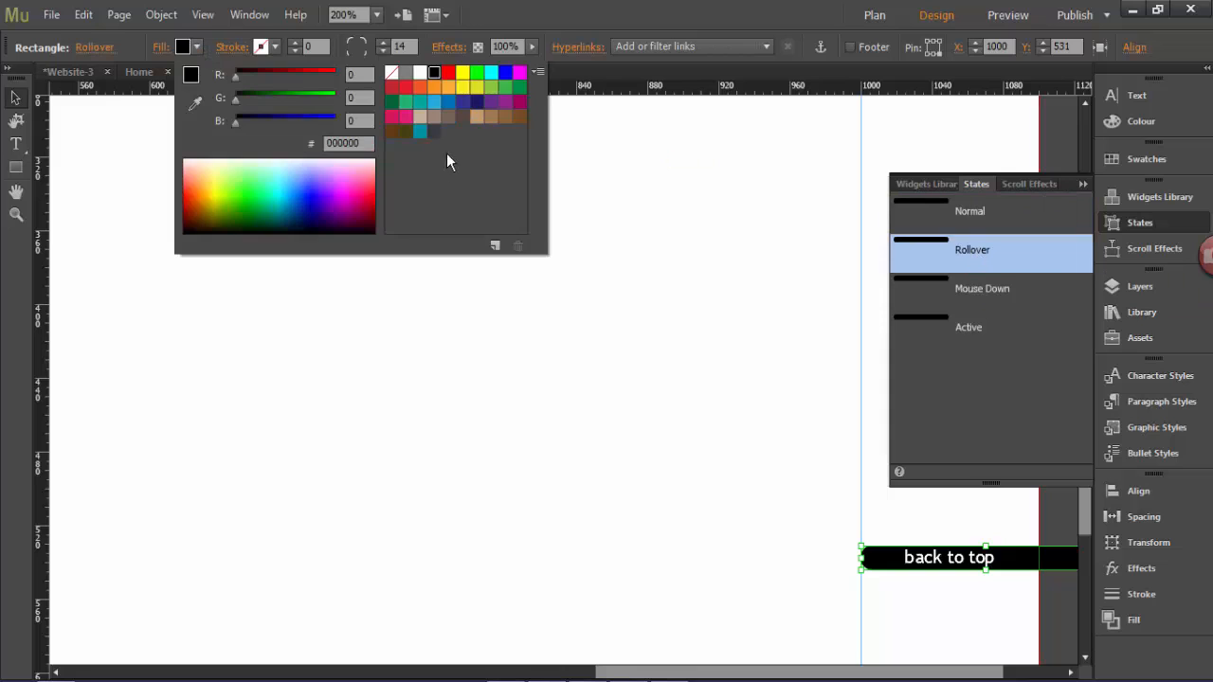
pyautogui.click(420, 132)
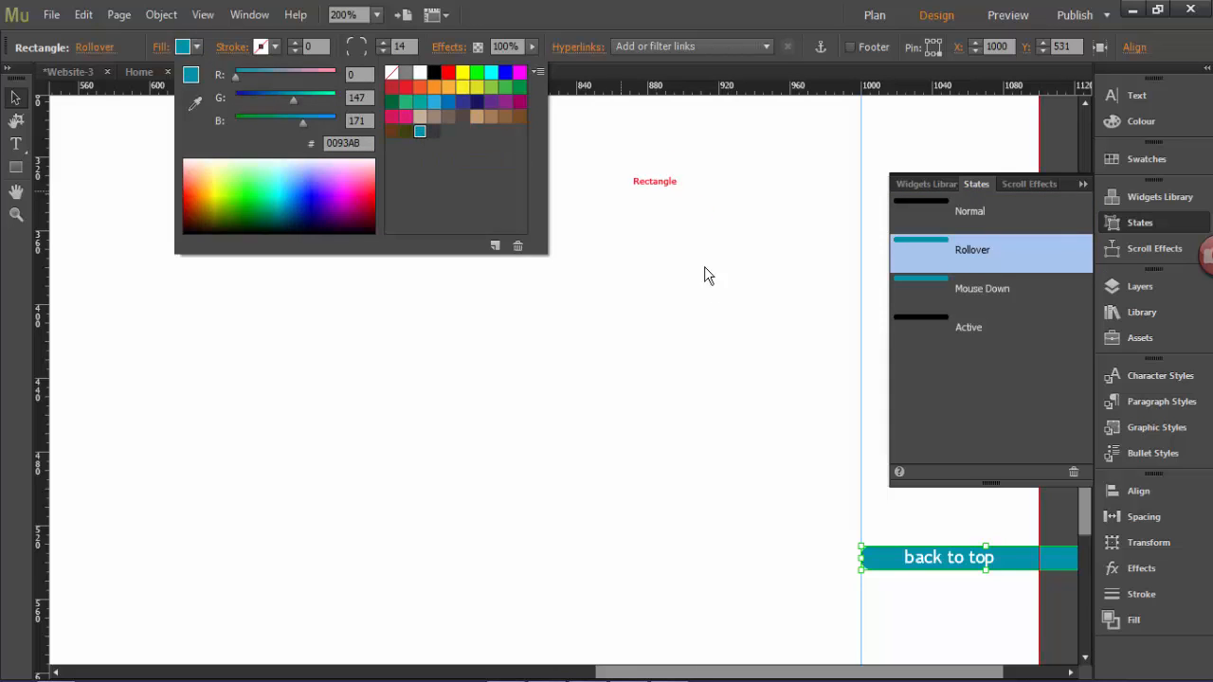
pyautogui.click(739, 300)
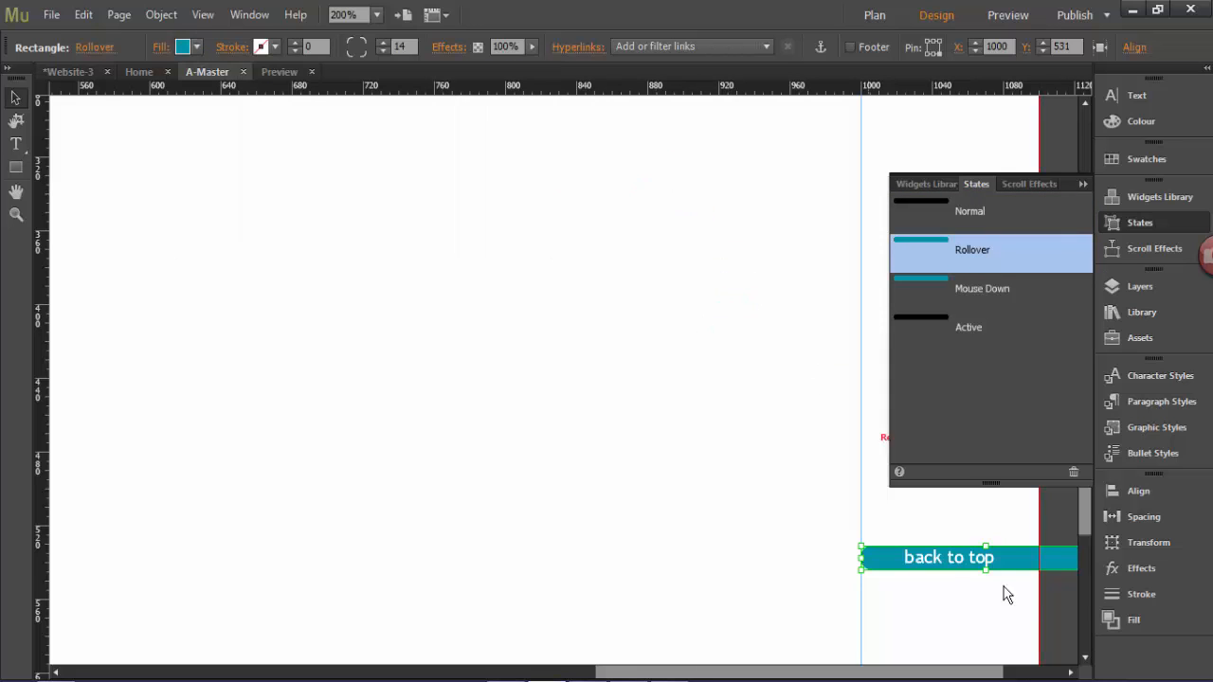
# Preview the page and test the back to top button's rollover colour and its link from the projects section.
pyautogui.click(1064, 560)
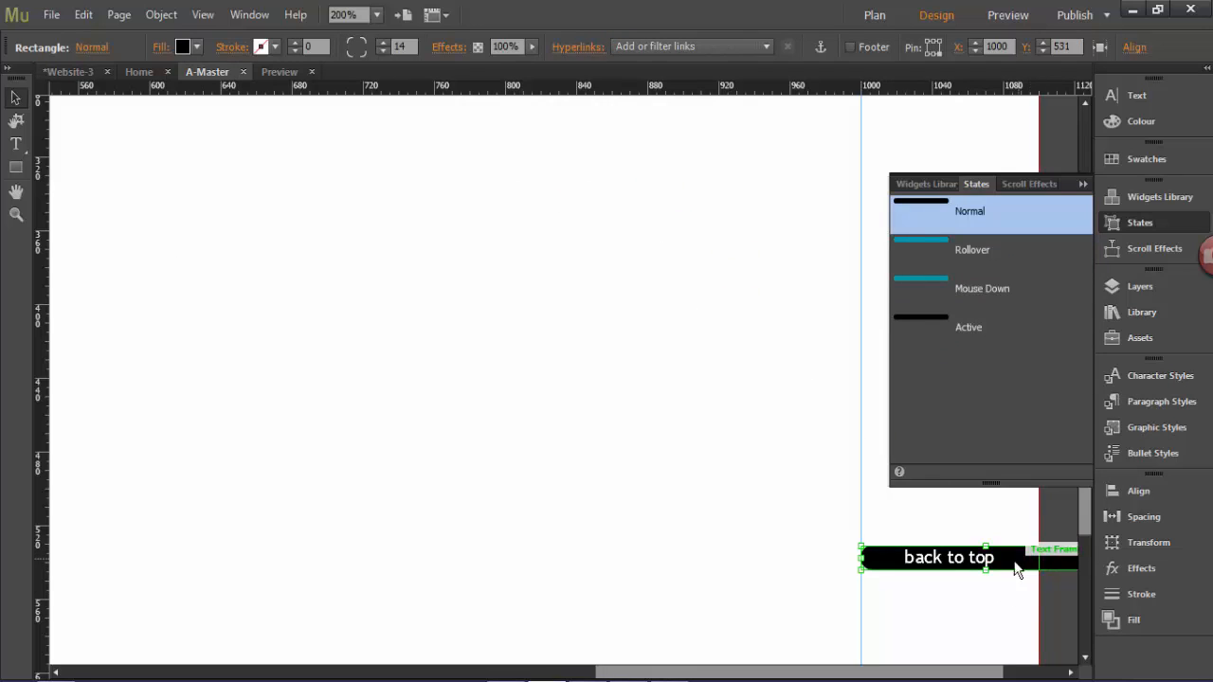
pyautogui.moveTo(987, 571); pyautogui.dragTo(986, 575)
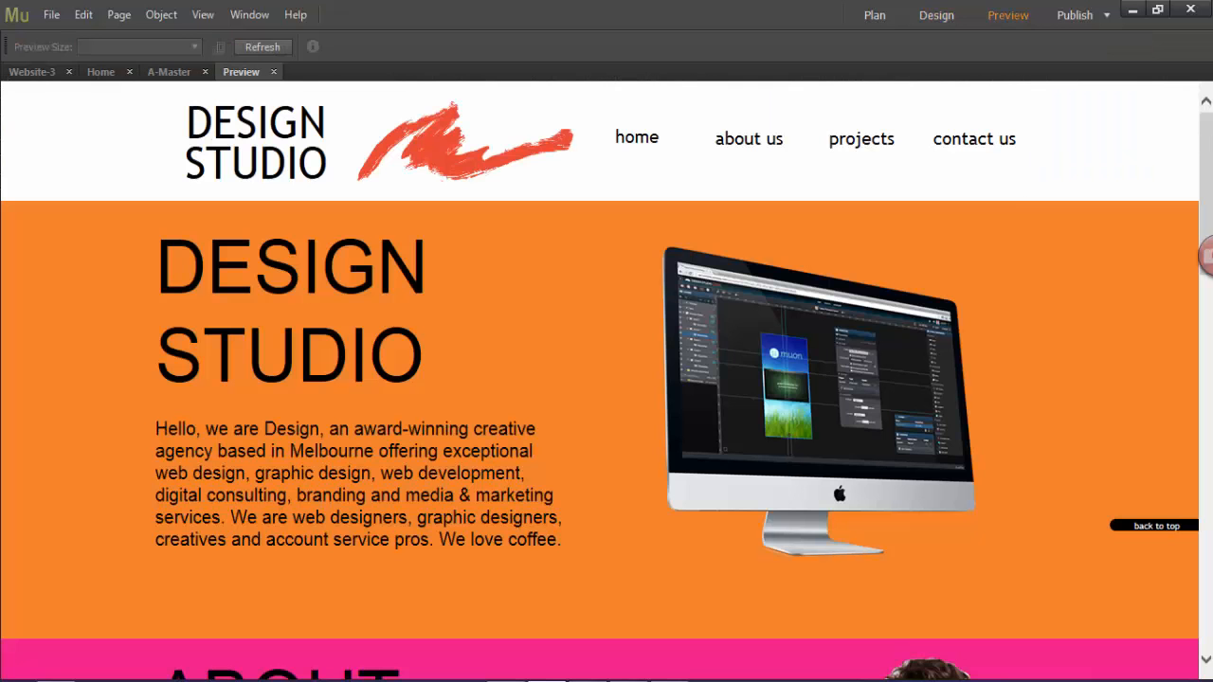
pyautogui.scroll(-10, 1206, 177)
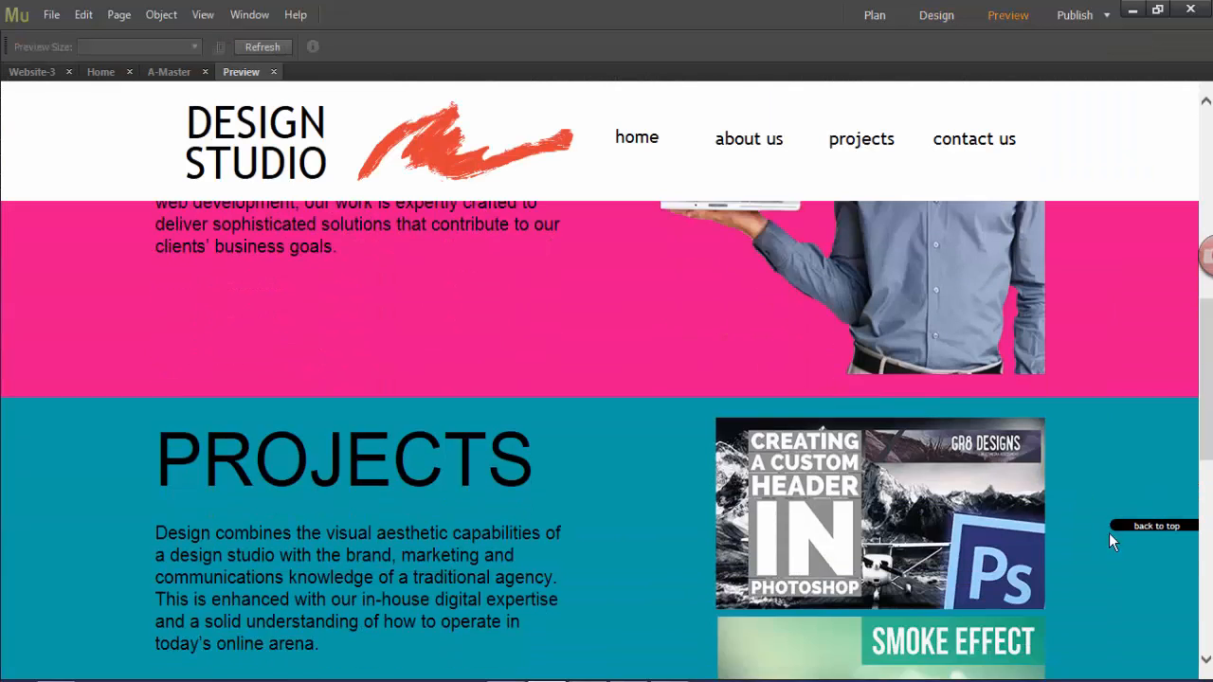
pyautogui.click(1141, 528)
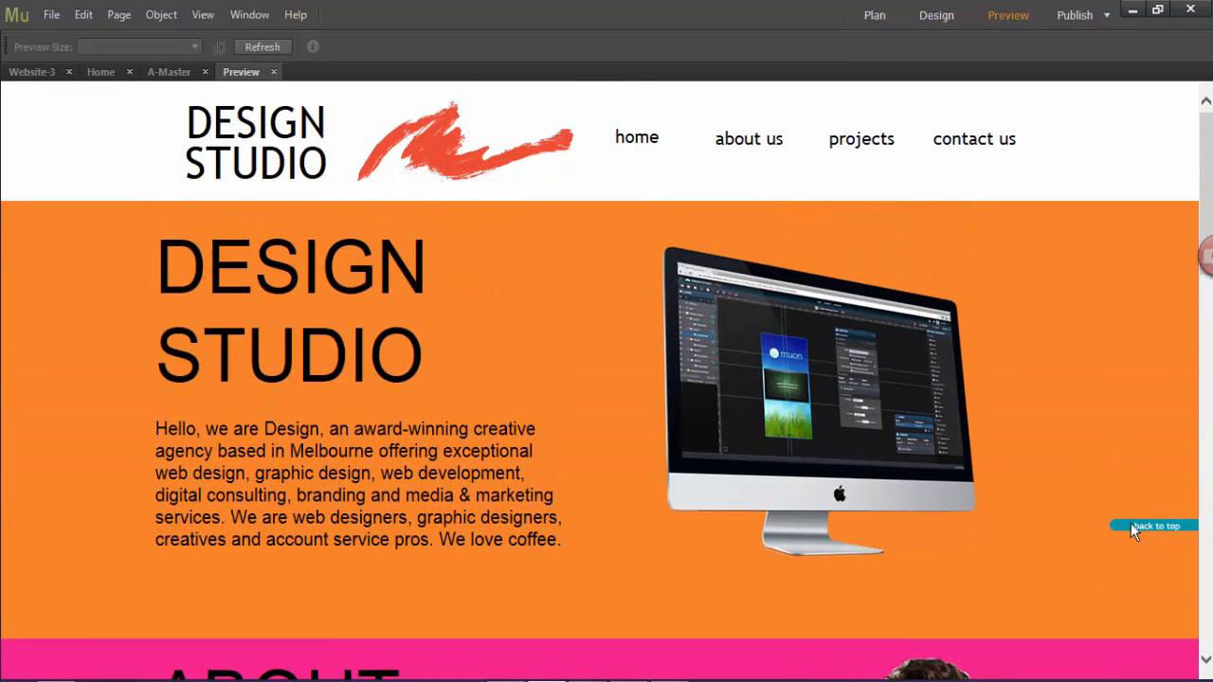
pyautogui.moveTo(1206, 159)
pyautogui.mouseDown()
pyautogui.moveTo(1206, 316)
pyautogui.moveTo(1196, 138)
pyautogui.mouseUp()
# On A-Master, ungroup the back to top button and group its text frame and rectangle again.
pyautogui.click(168, 72)
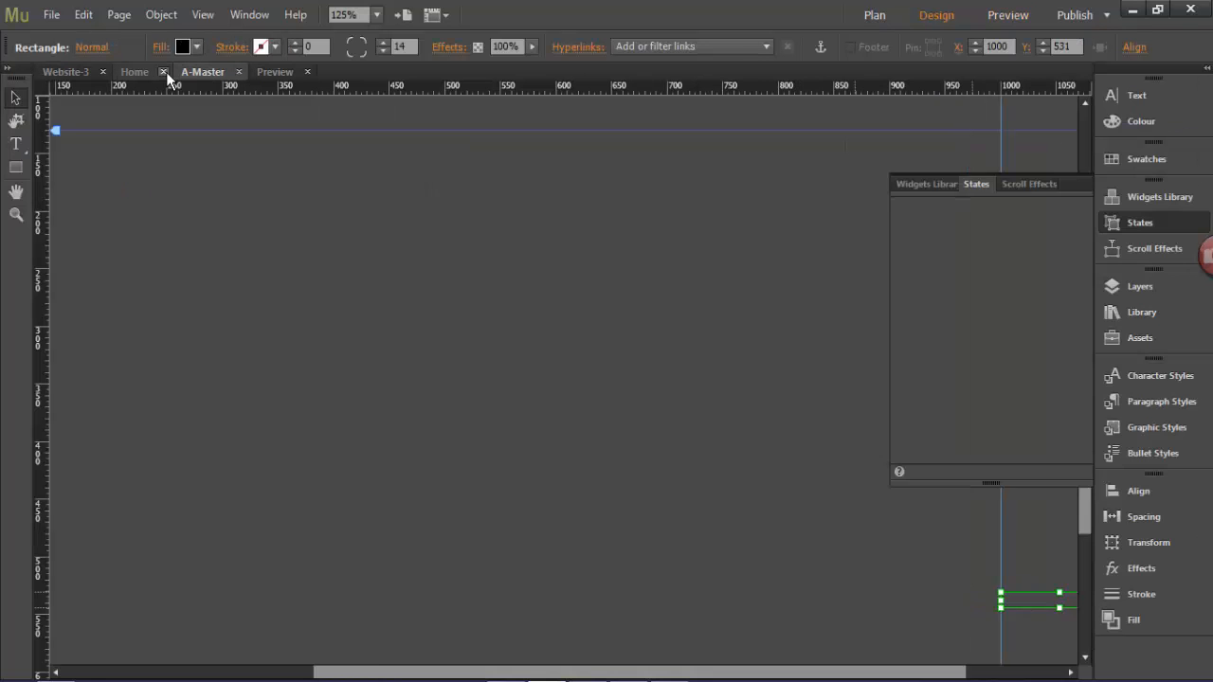
pyautogui.moveTo(739, 675); pyautogui.dragTo(838, 675)
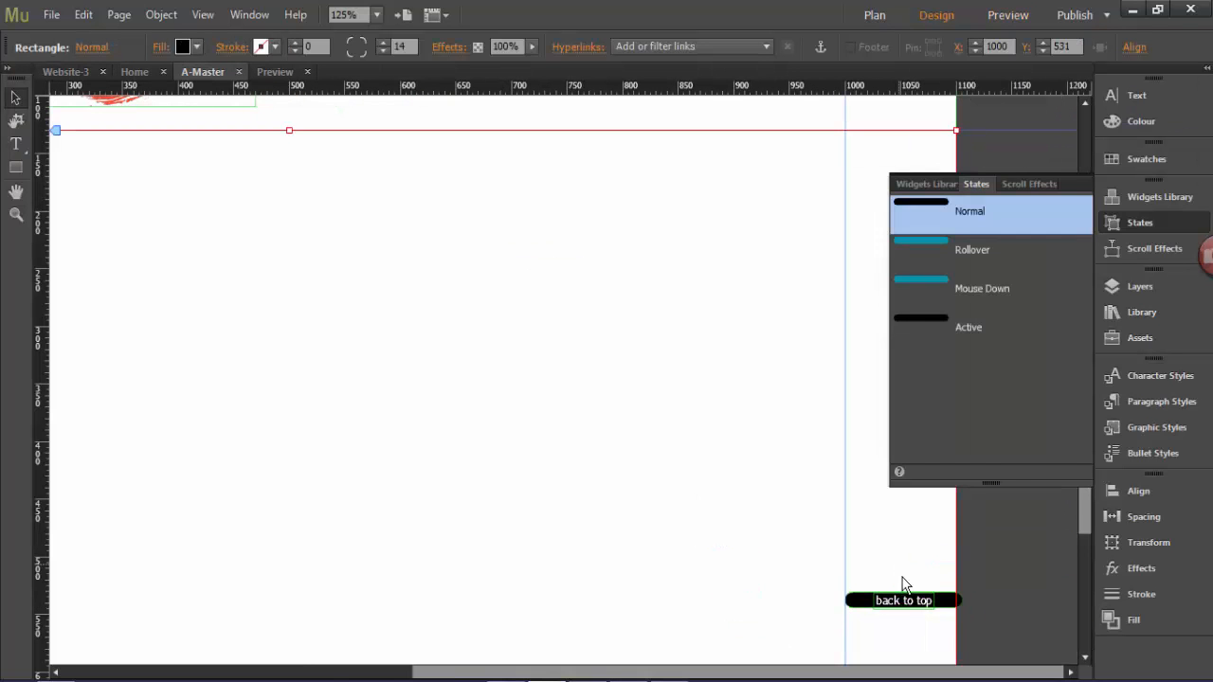
pyautogui.click(909, 601)
pyautogui.press('Escape')
pyautogui.click(866, 603)
pyautogui.rightClick(859, 606)
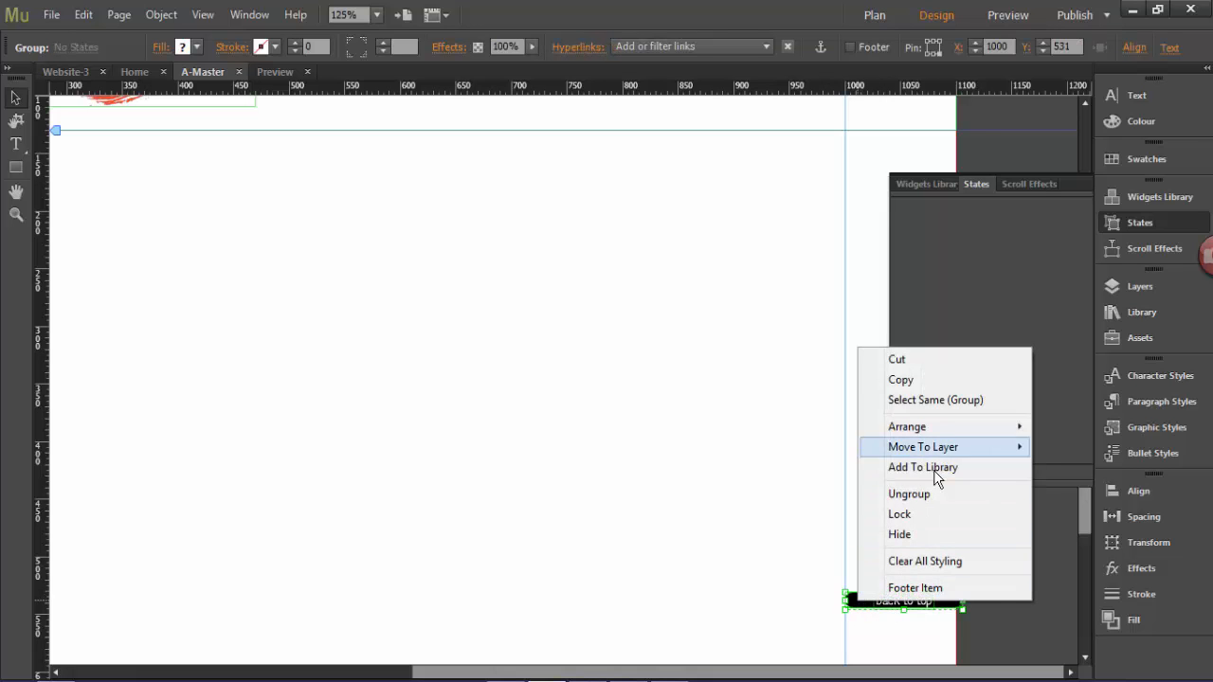
pyautogui.click(938, 495)
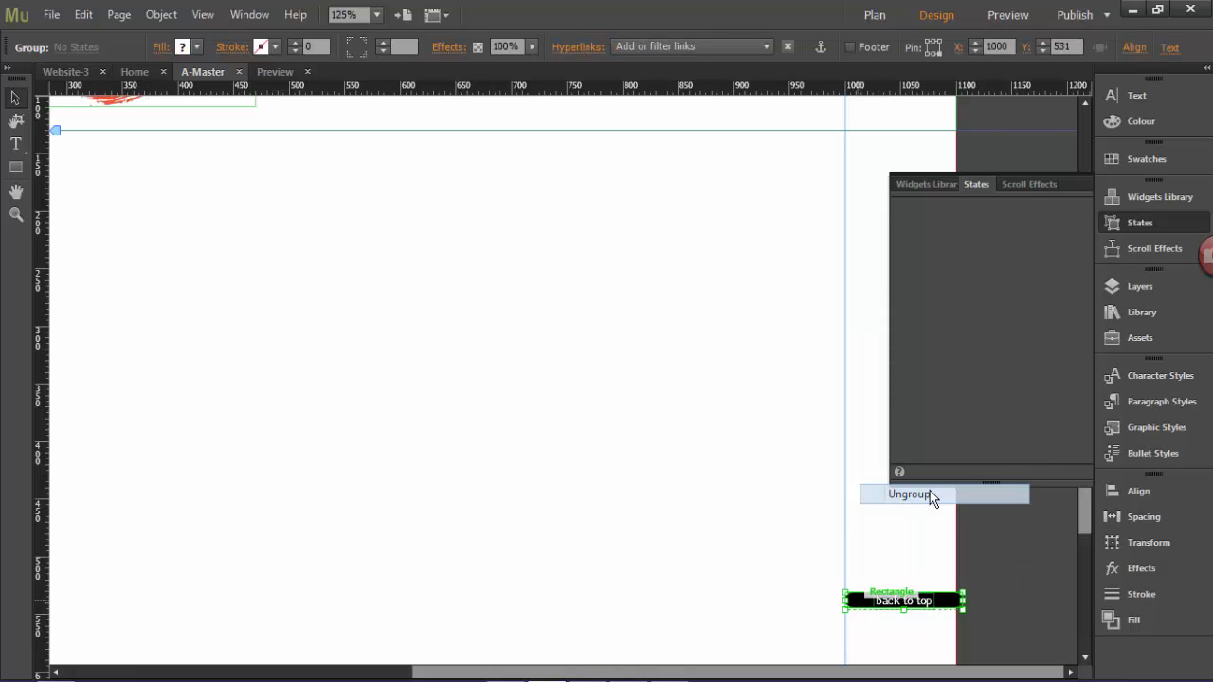
pyautogui.click(883, 598)
pyautogui.keyDown('shift'); pyautogui.click(864, 602); pyautogui.keyUp('shift')
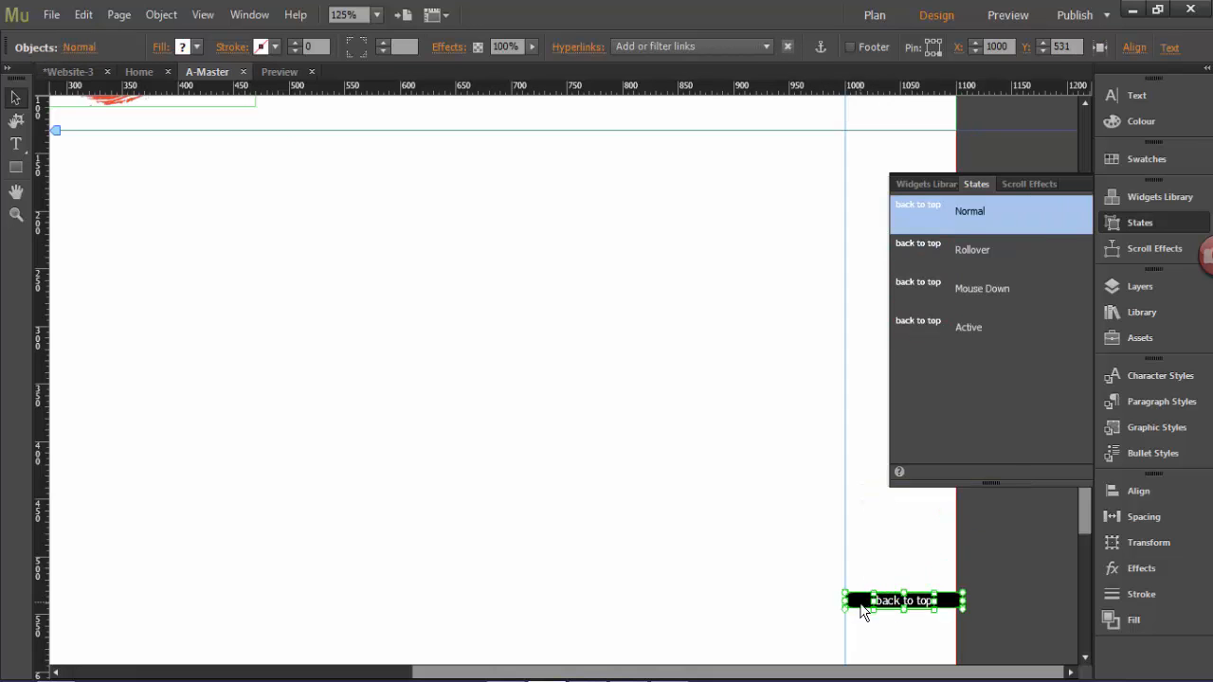
pyautogui.rightClick(866, 601)
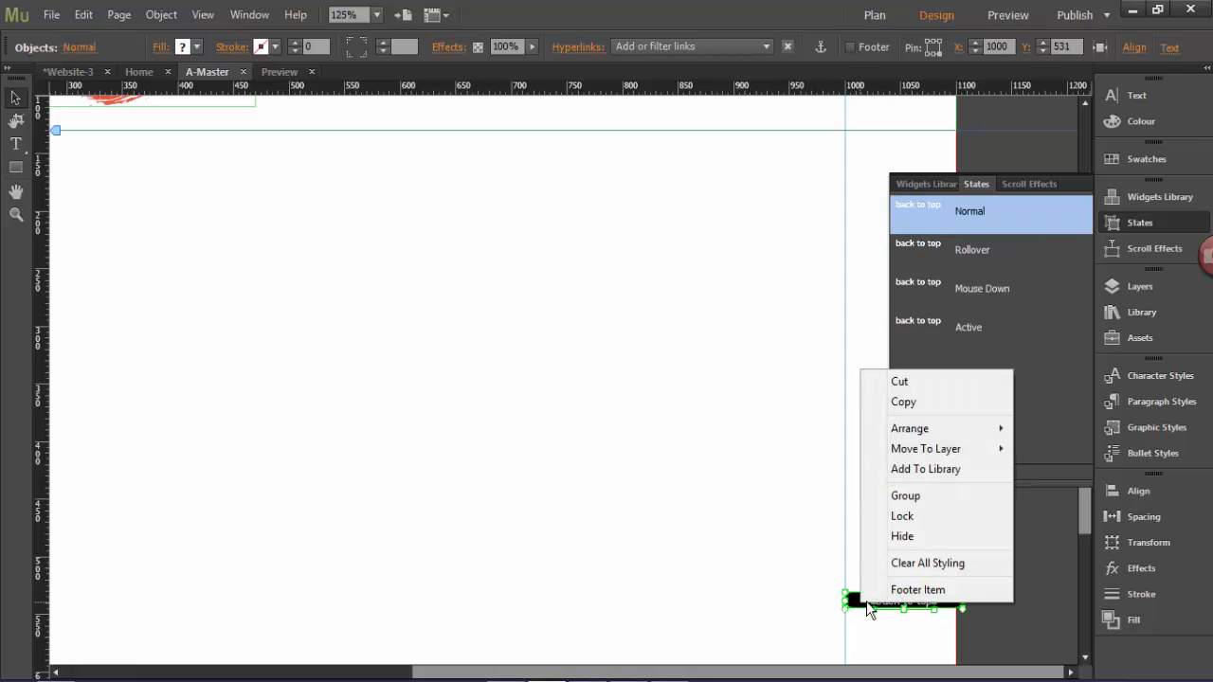
pyautogui.click(911, 502)
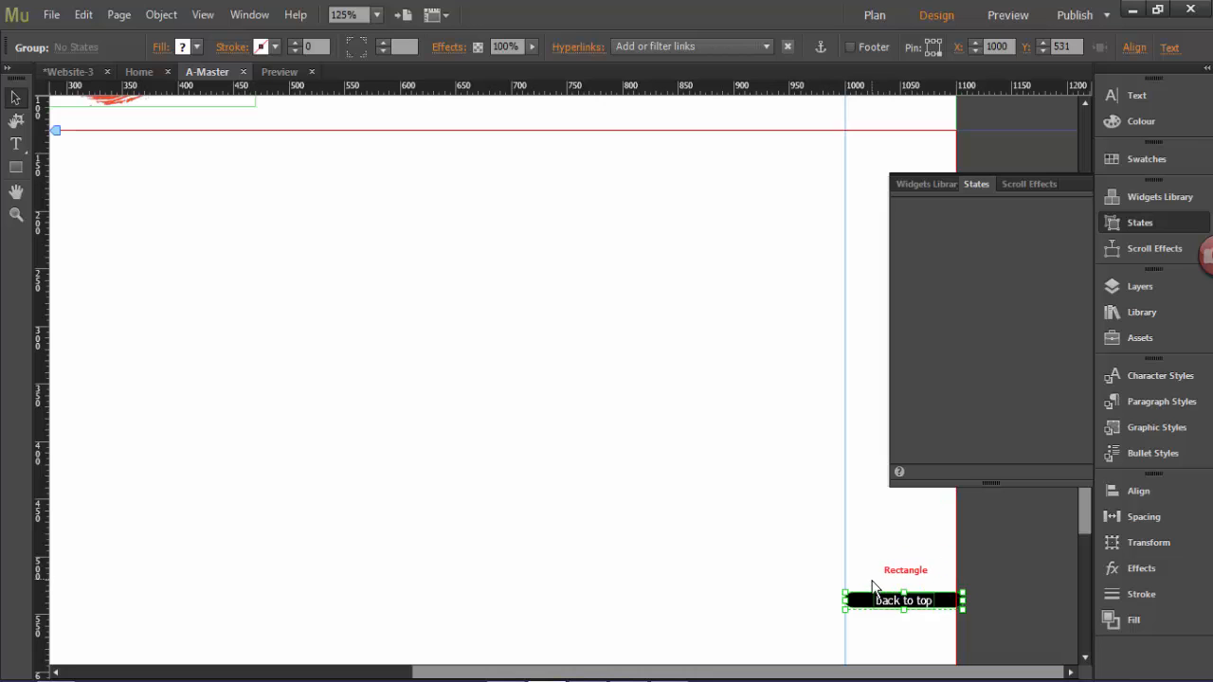
# Select the rectangle inside the back to top group and inspect its Rollover state.
pyautogui.click(857, 514)
pyautogui.click(863, 604)
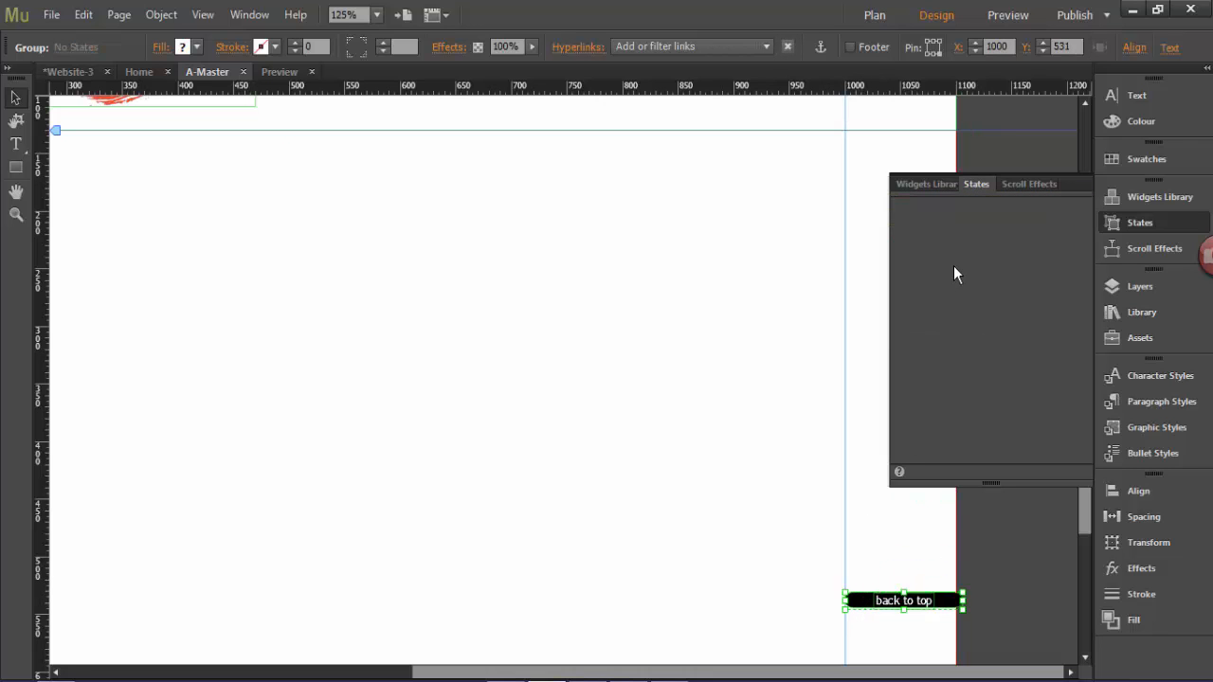
pyautogui.click(860, 601)
pyautogui.click(862, 601)
pyautogui.click(872, 608)
pyautogui.click(872, 609)
pyautogui.click(870, 607)
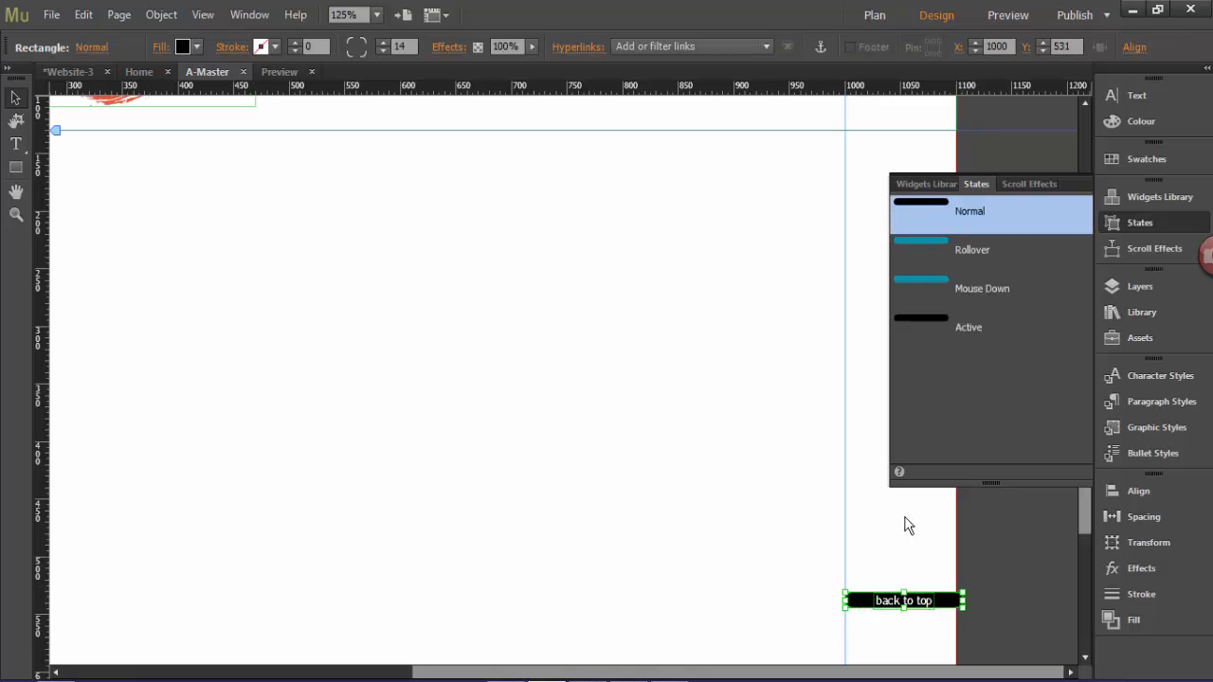
pyautogui.click(967, 254)
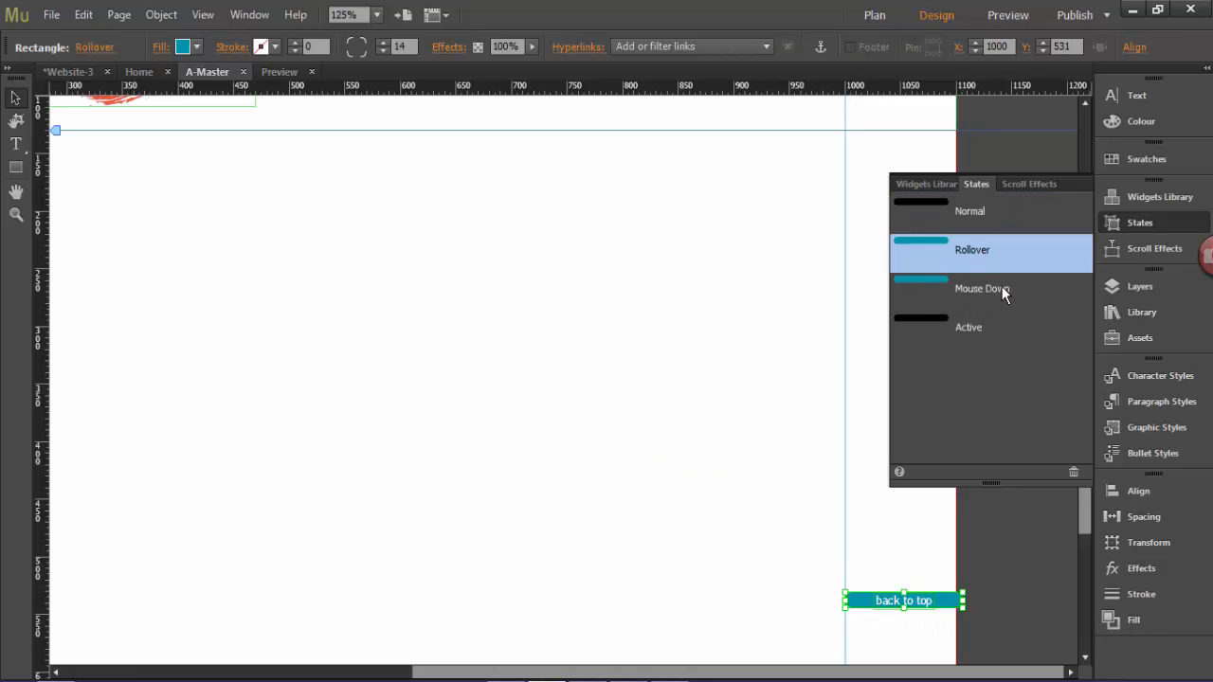
# Look over the A-Master header and review the site again in the preview.
pyautogui.scroll(2, 1089, 532)
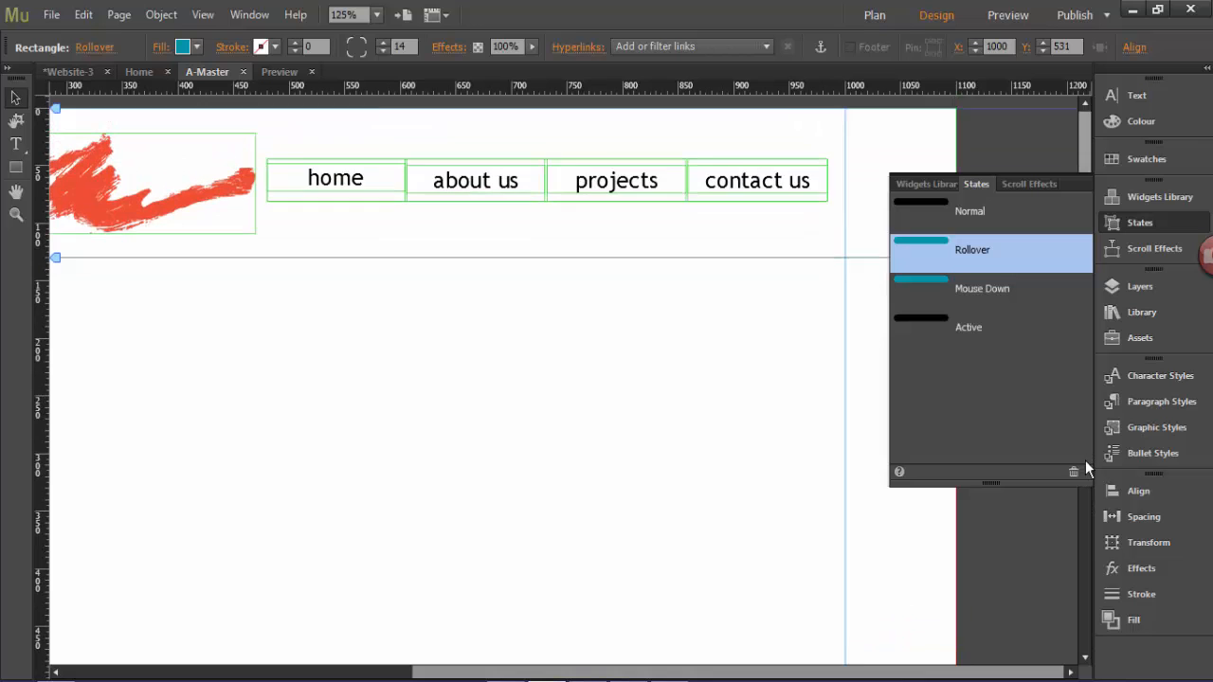
pyautogui.hscroll(-10, 366, 654)
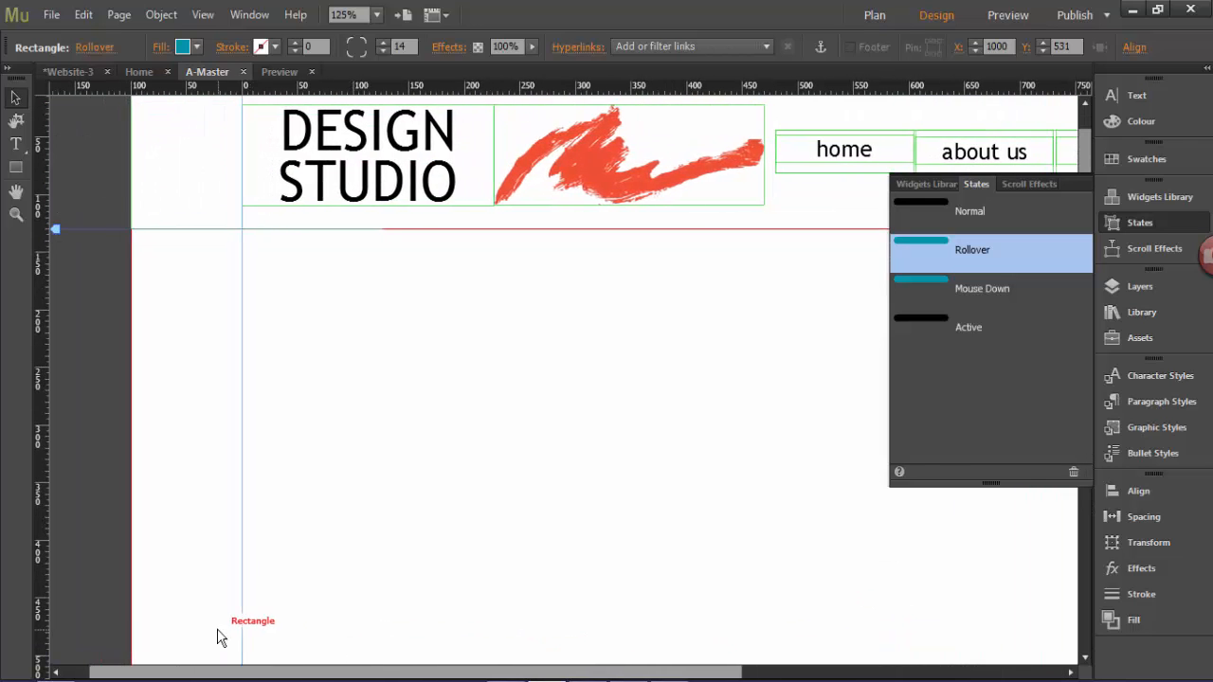
pyautogui.click(273, 72)
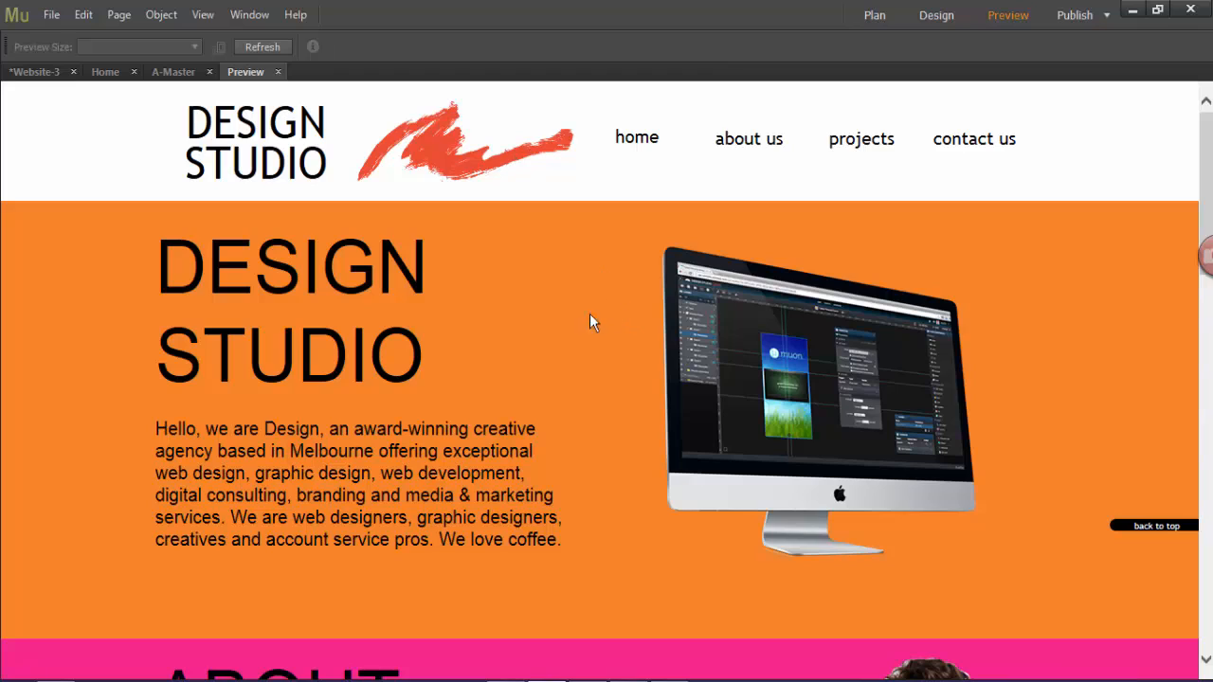
pyautogui.moveTo(1207, 175)
pyautogui.mouseDown()
pyautogui.moveTo(1207, 553)
pyautogui.moveTo(1207, 175)
pyautogui.mouseUp()
# Open the Home page and nudge the aboutpage anchor down to Y 584, just above the pink ABOUT section.
pyautogui.click(176, 74)
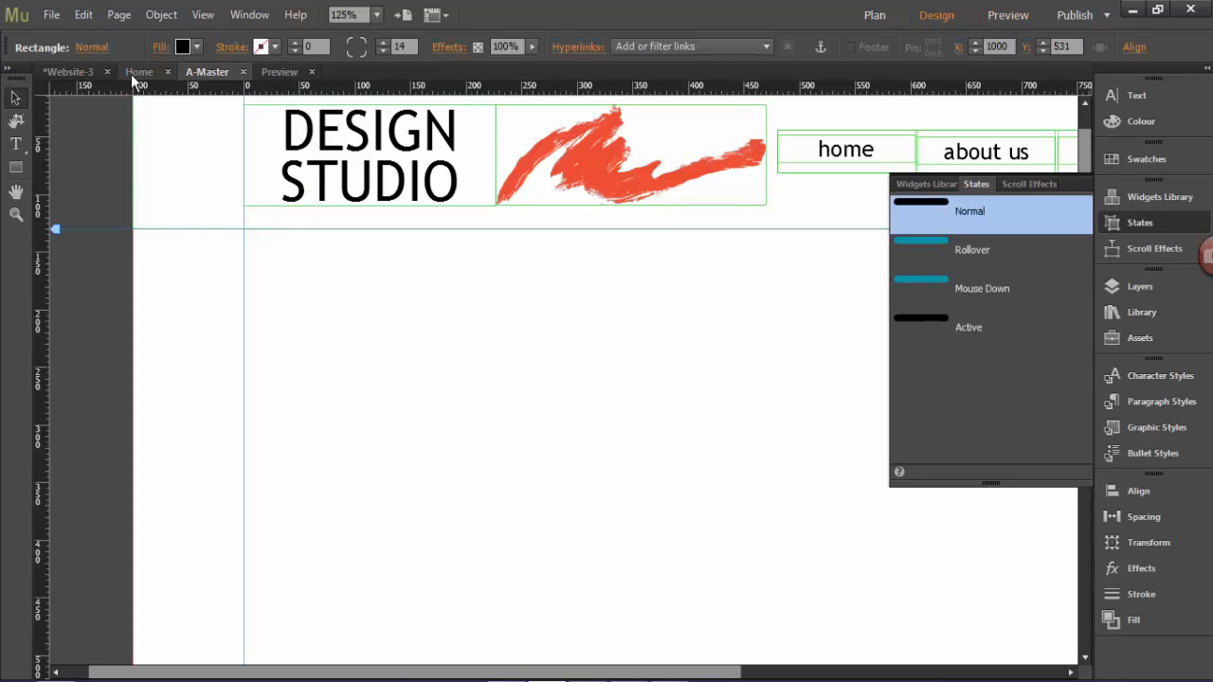
pyautogui.click(66, 73)
pyautogui.doubleClick(129, 182)
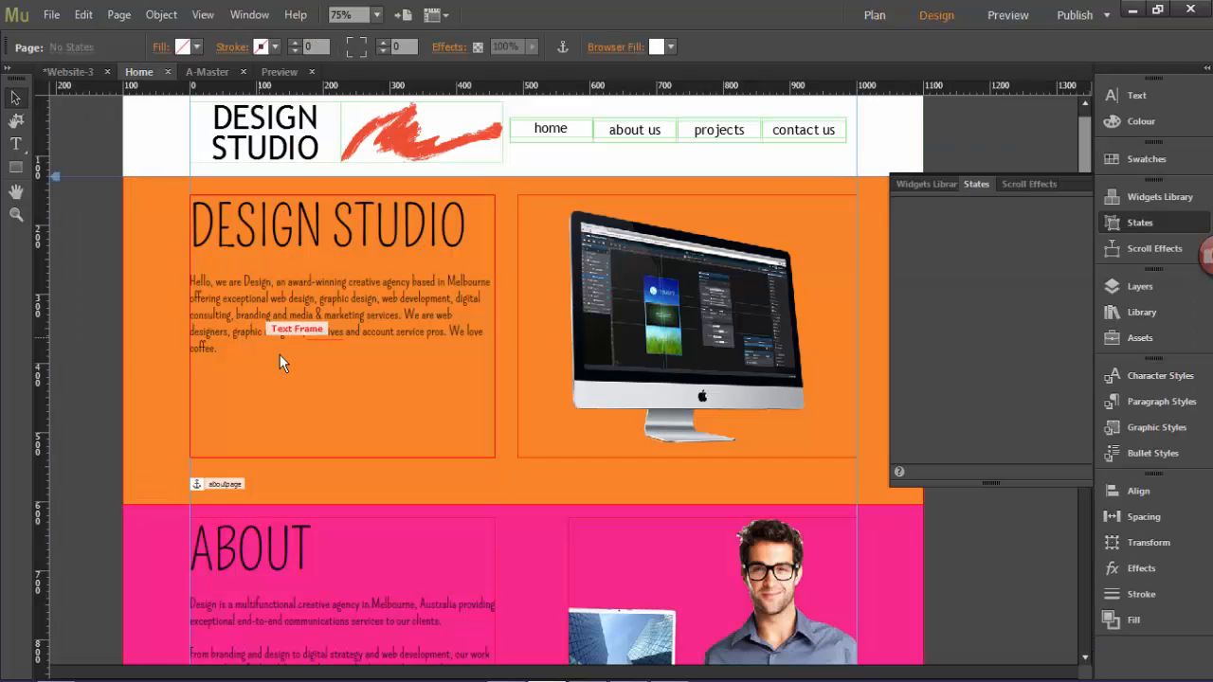
pyautogui.scroll(-2, 284, 444)
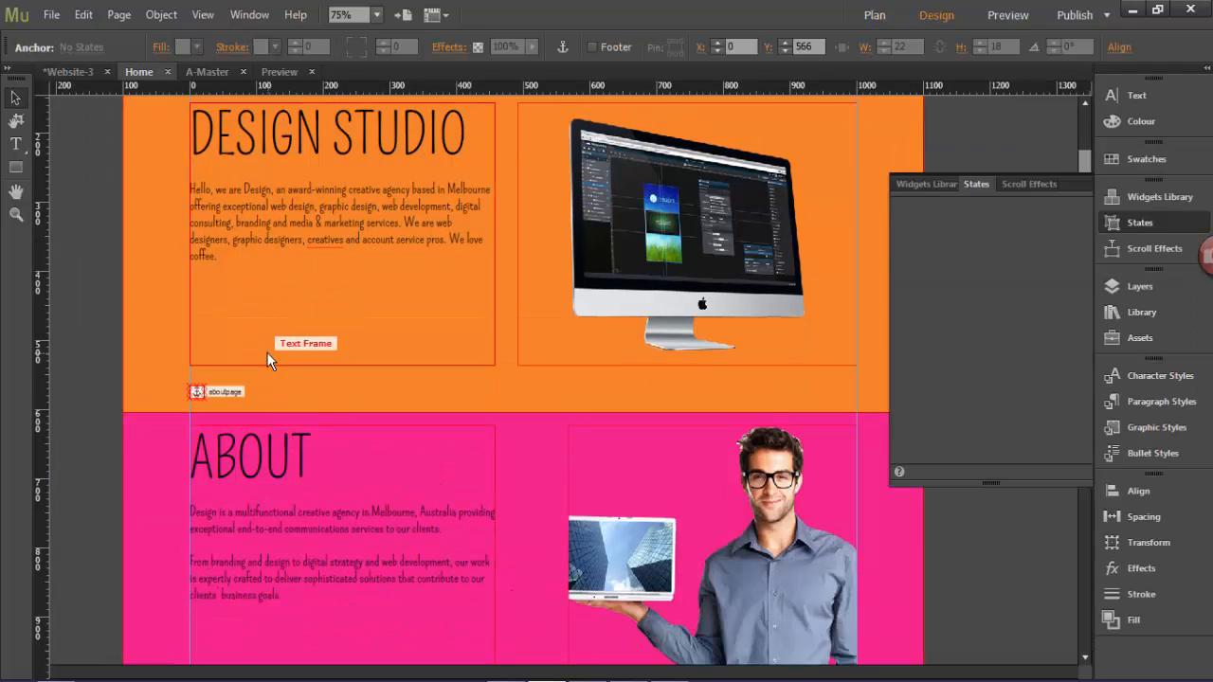
pyautogui.press('Down')
pyautogui.press('Down')
pyautogui.press('Down')
pyautogui.press('Down')
pyautogui.press('Down')
pyautogui.press('Down')
pyautogui.press('Down')
pyautogui.press('Down')
pyautogui.press('Down')
pyautogui.press('Down')
pyautogui.press('Down')
pyautogui.press('Down')
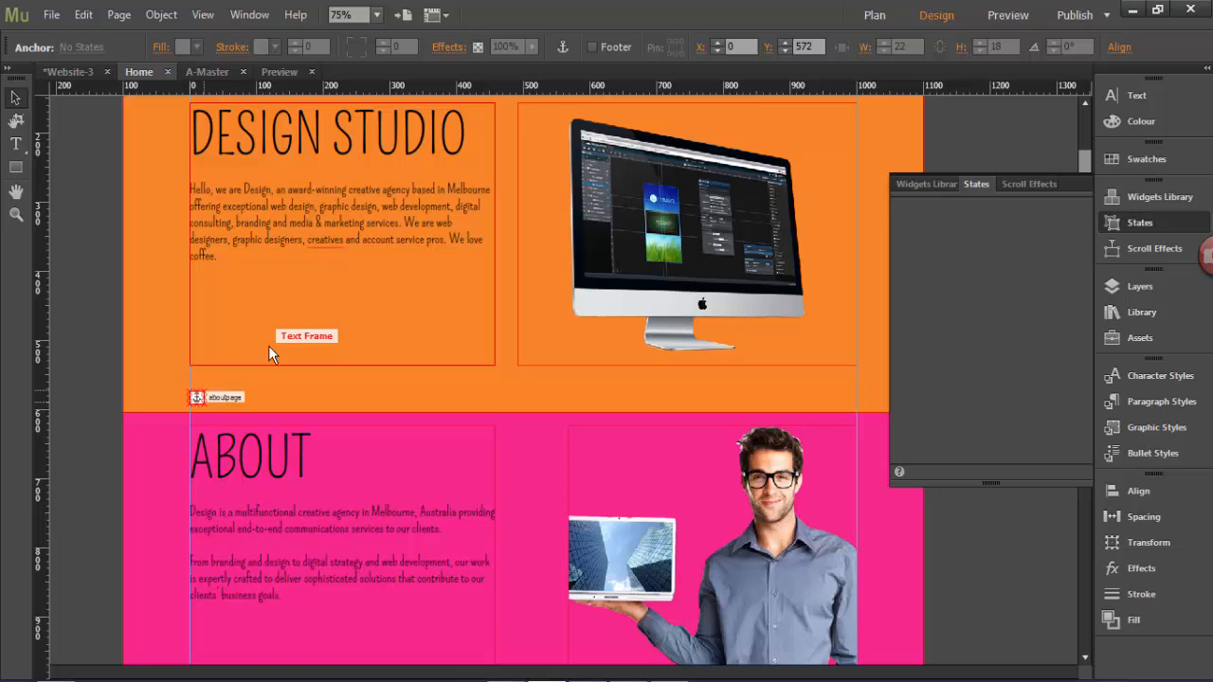
pyautogui.press('Down')
pyautogui.press('Down')
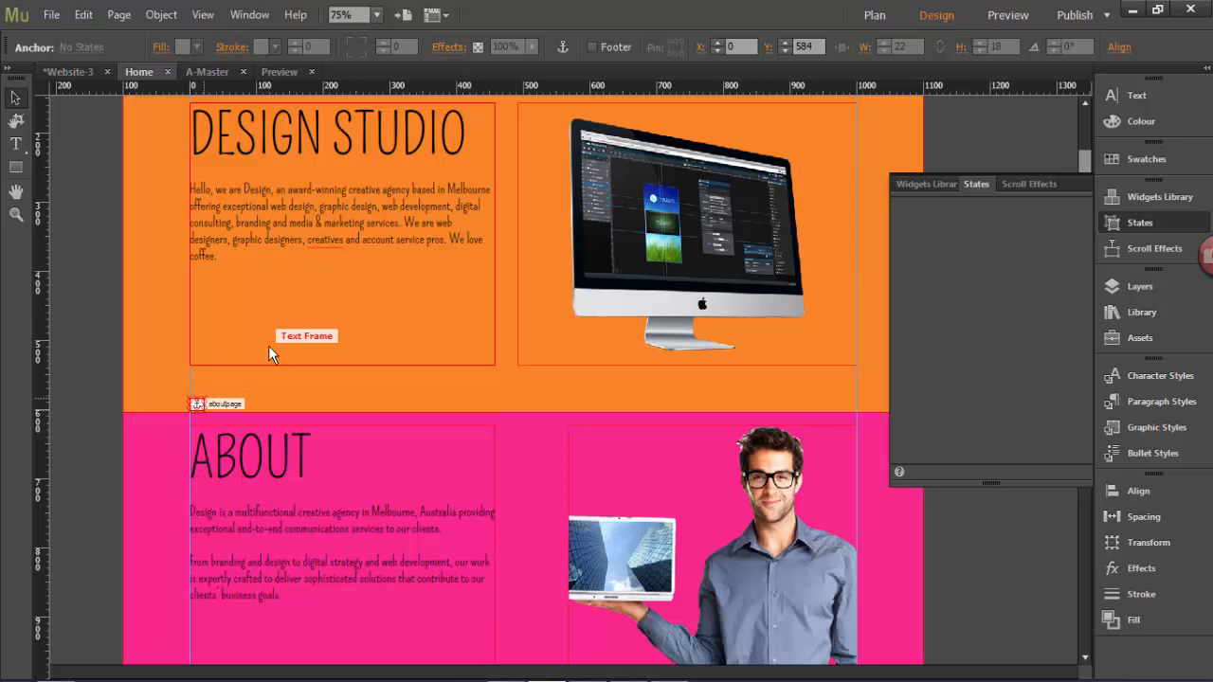
pyautogui.scroll(2, 213, 421)
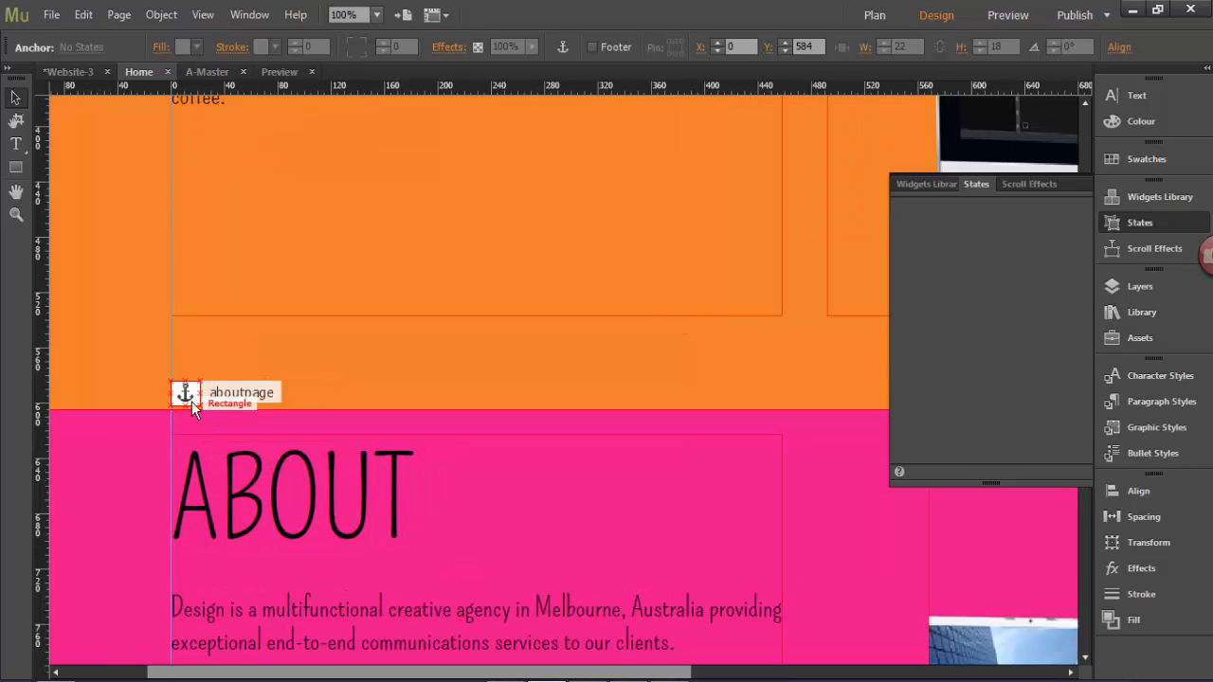
pyautogui.scroll(2, 192, 402)
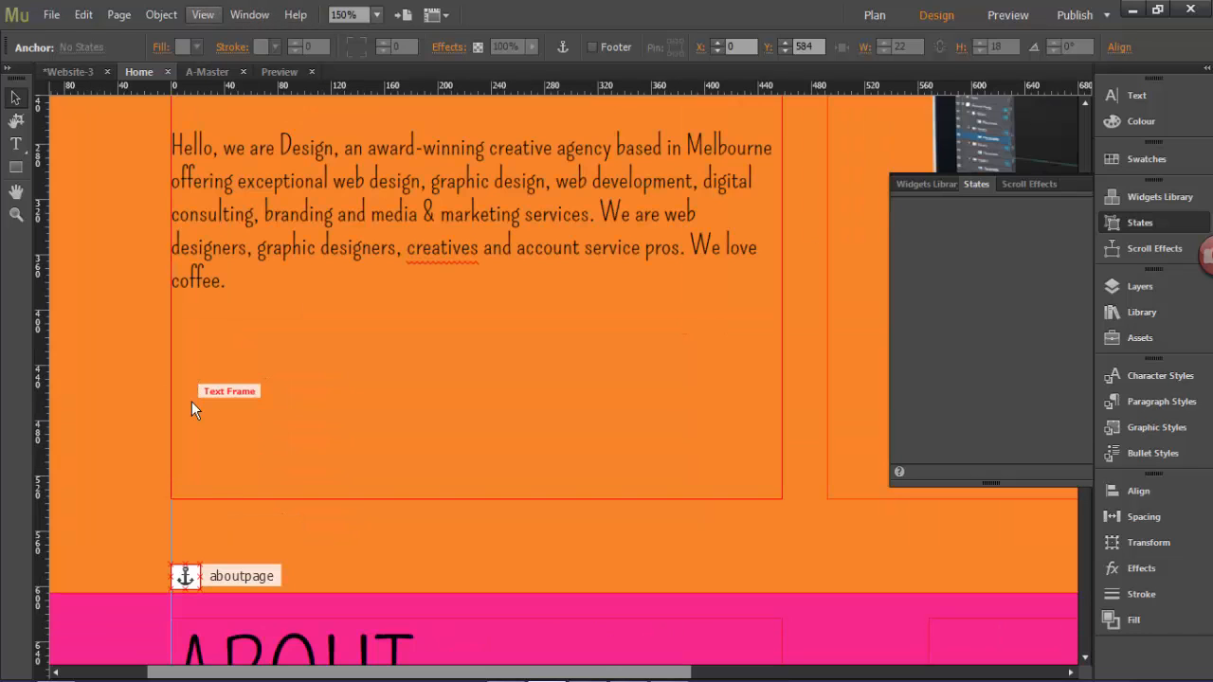
pyautogui.click(188, 595)
pyautogui.click(187, 585)
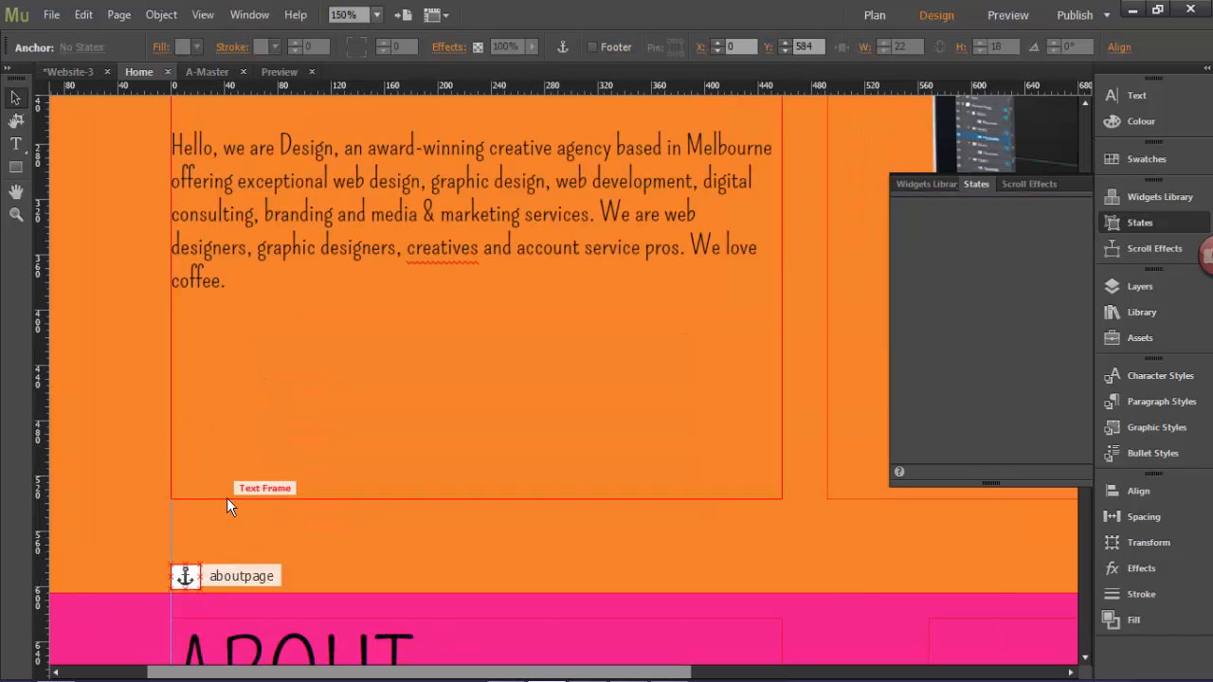
# Nudge the aboutpage anchor down to Y 587, directly above the pink ABOUT section.
pyautogui.press('Down')
pyautogui.press('Down')
pyautogui.press('Down')
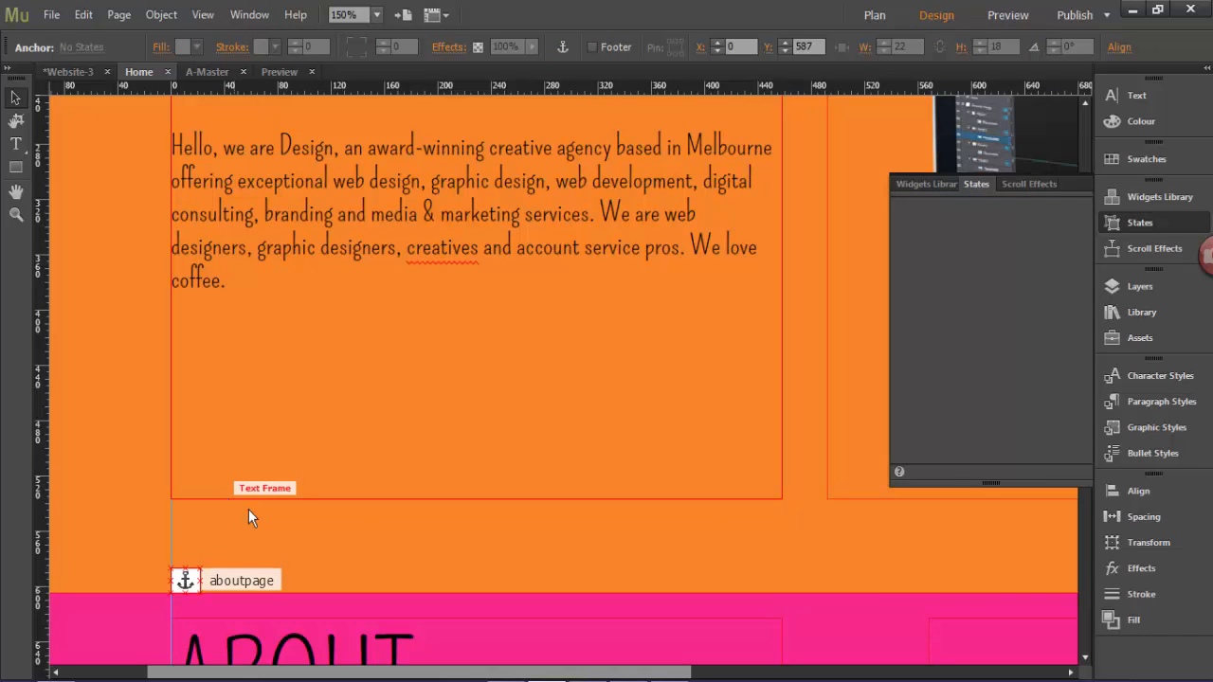
# Examine the positions of the contact anchor, the aboutpage anchor and the anchor at the very top of the Home page.
pyautogui.scroll(-10, 248, 509)
pyautogui.moveTo(187, 299); pyautogui.dragTo(205, 349)
pyautogui.scroll(-12, 255, 474)
pyautogui.scroll(3, 217, 309)
pyautogui.scroll(-5, 230, 395)
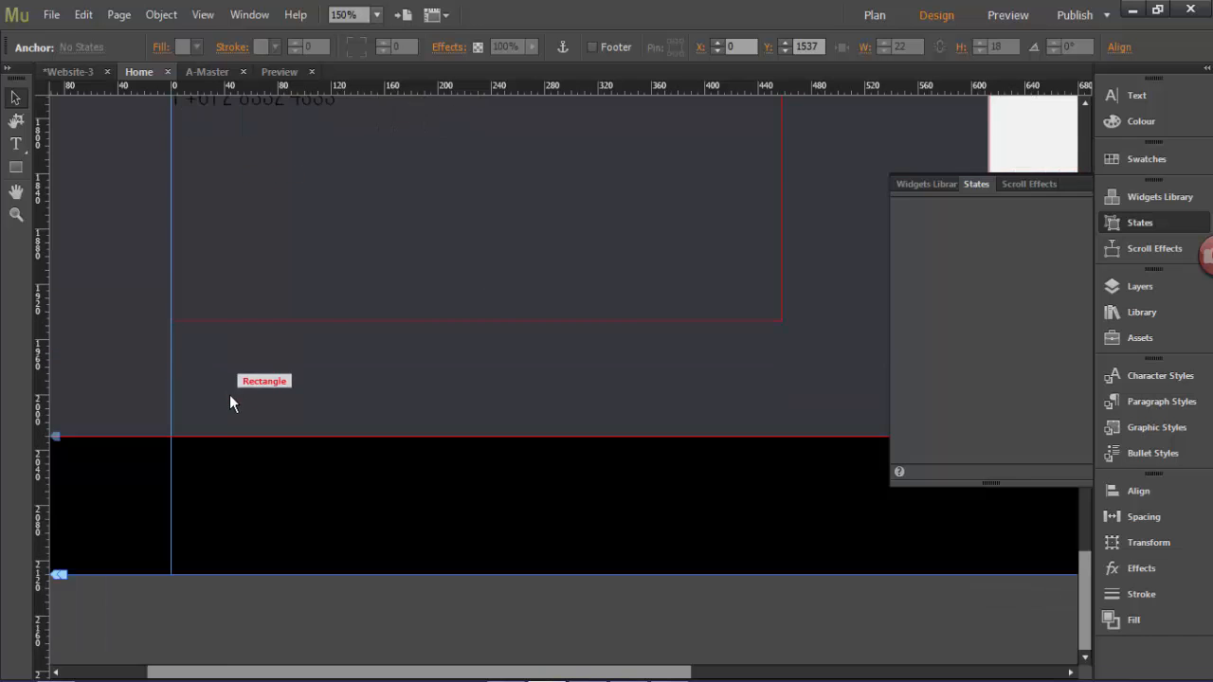
pyautogui.scroll(20, 220, 382)
pyautogui.scroll(-5, 212, 404)
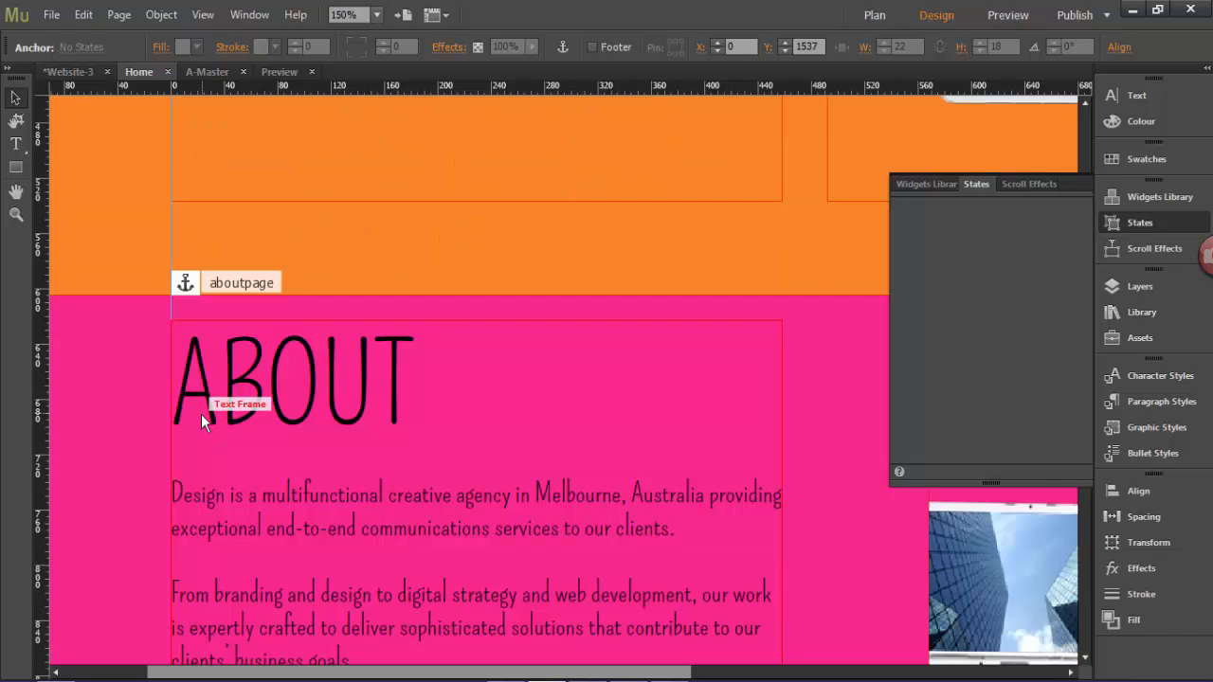
pyautogui.moveTo(184, 287)
pyautogui.mouseDown()
pyautogui.moveTo(185, 251)
pyautogui.moveTo(185, 286)
pyautogui.mouseUp()
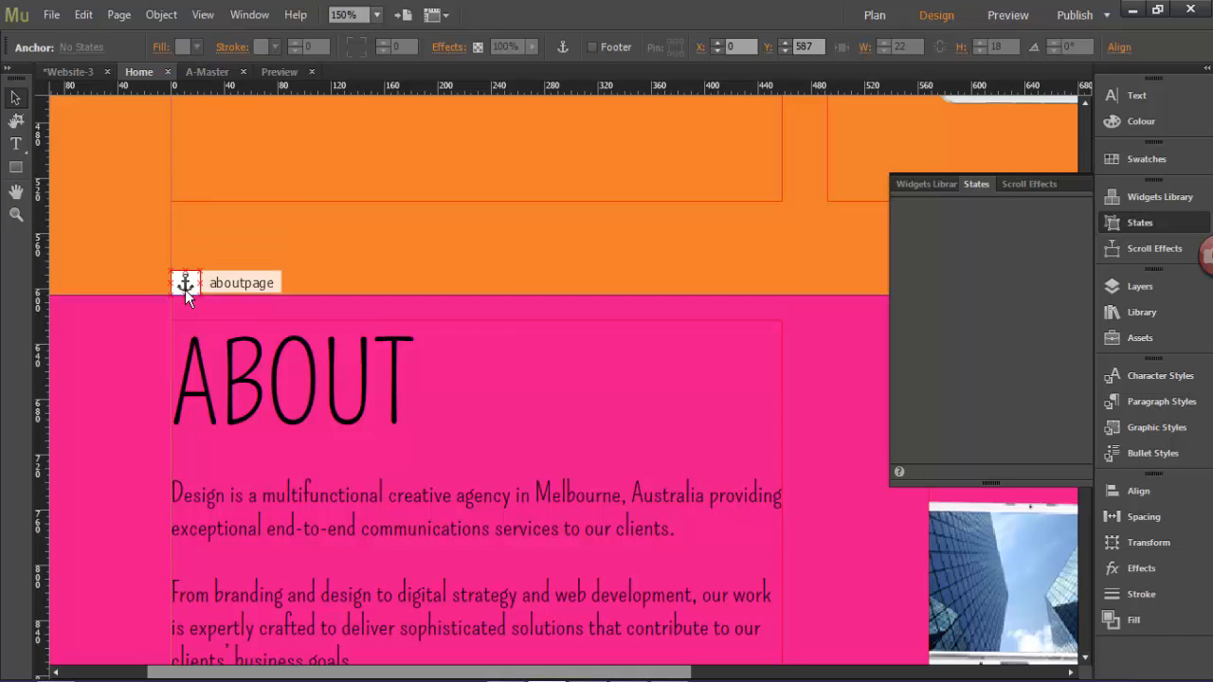
pyautogui.scroll(10, 244, 347)
pyautogui.moveTo(186, 127); pyautogui.dragTo(186, 125)
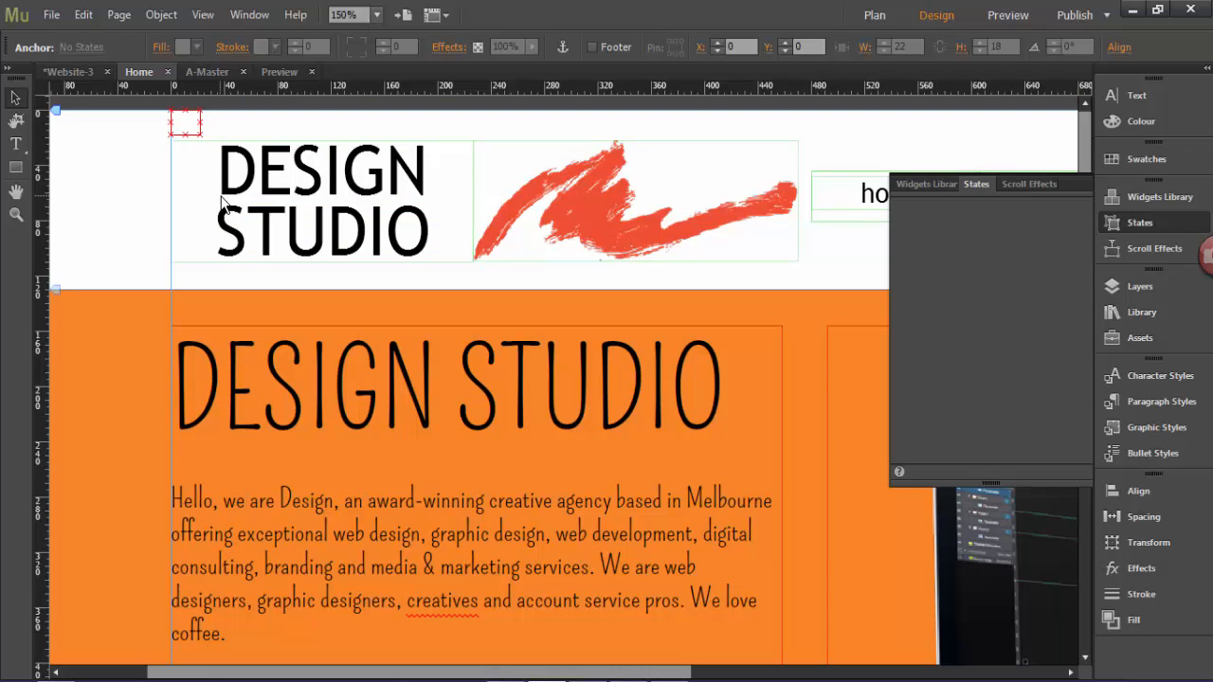
pyautogui.scroll(-8, 311, 466)
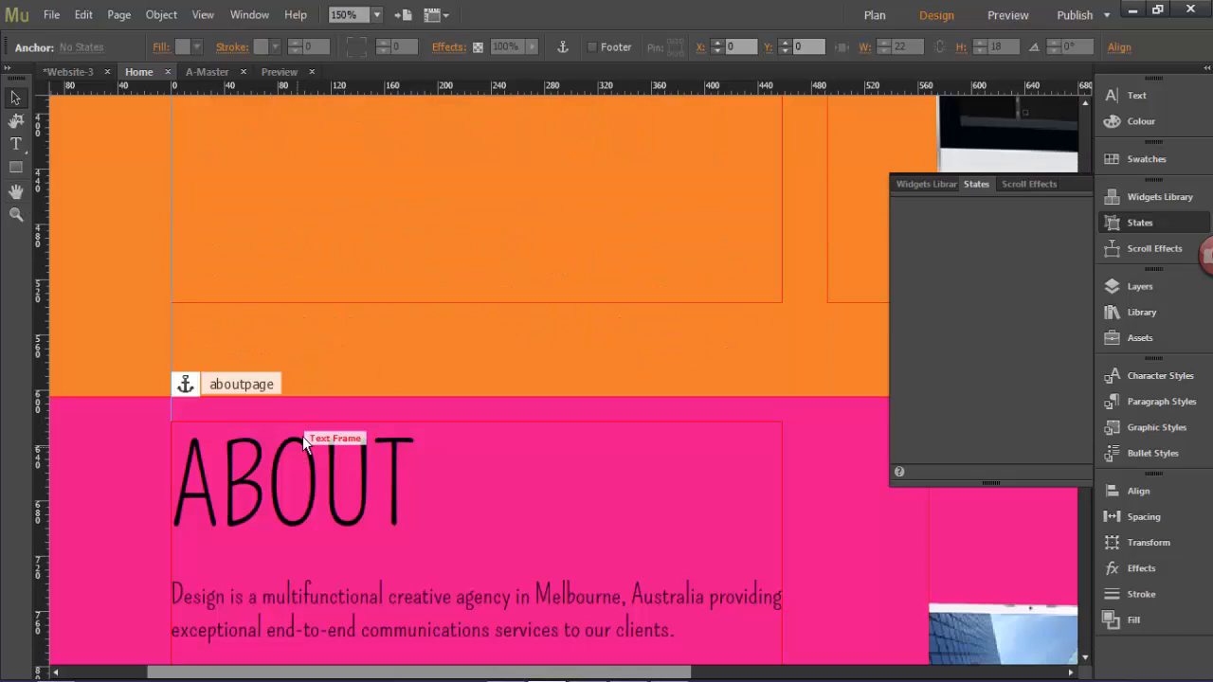
# Select the aboutpage, projects and contact anchors together.
pyautogui.click(185, 391)
pyautogui.scroll(-8, 332, 375)
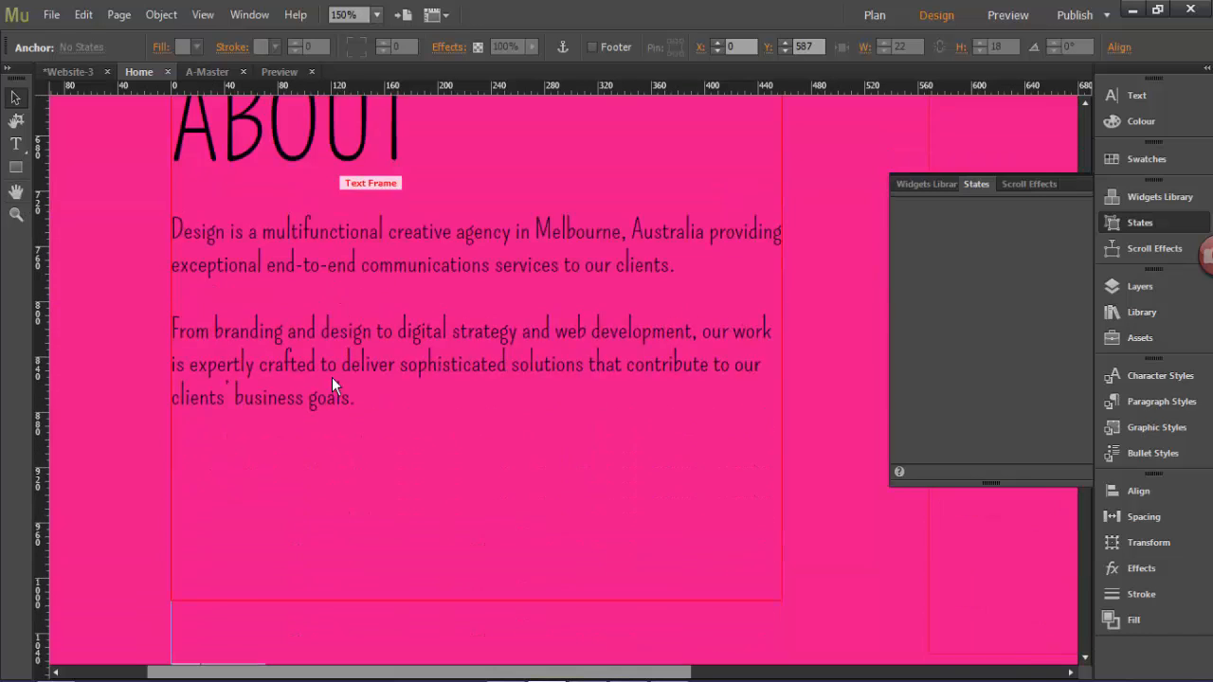
pyautogui.scroll(-5, 305, 288)
pyautogui.click(185, 601)
pyautogui.scroll(5, 379, 332)
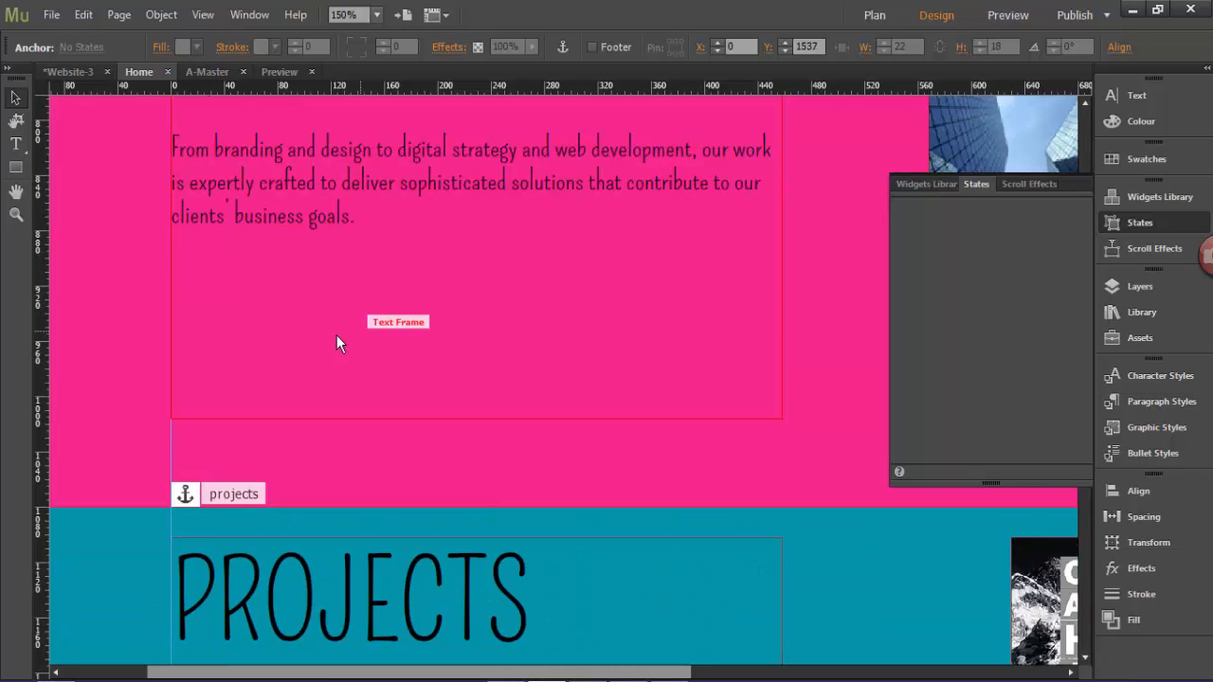
pyautogui.scroll(-4, 228, 407)
pyautogui.scroll(-2, 220, 359)
pyautogui.scroll(5, 216, 349)
pyautogui.click(266, 320)
pyautogui.scroll(7, 267, 320)
pyautogui.click(207, 290)
pyautogui.scroll(-4, 332, 347)
pyautogui.scroll(-10, 349, 353)
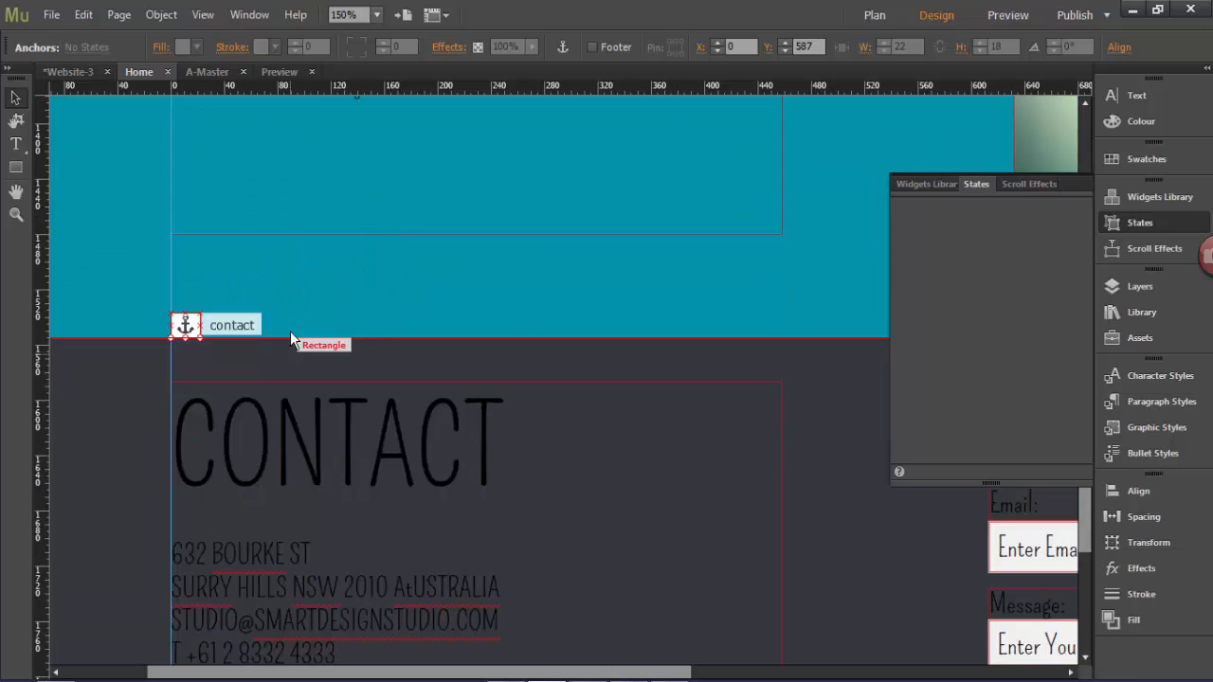
# Nudge the three selected anchors up by 50 px, bringing aboutpage to Y 537.
pyautogui.hotkey('ctrl', '-')
pyautogui.scroll(1, 322, 275)
pyautogui.scroll(5, 325, 296)
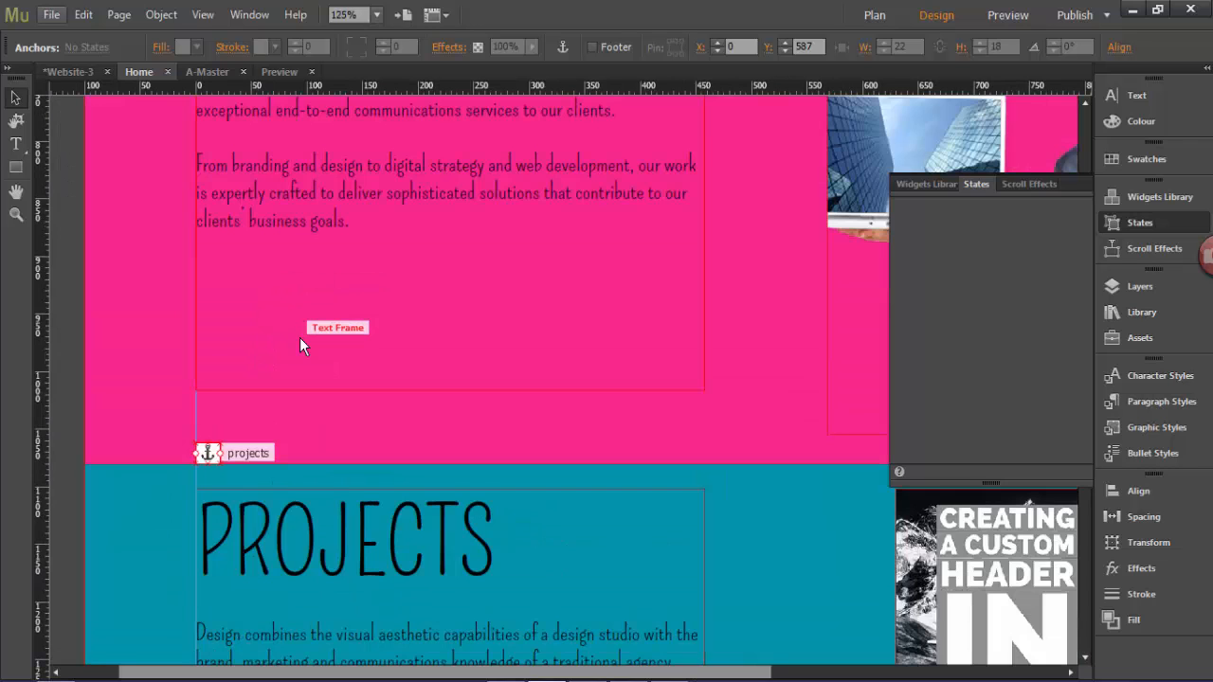
pyautogui.hotkey('shift', 'Up')
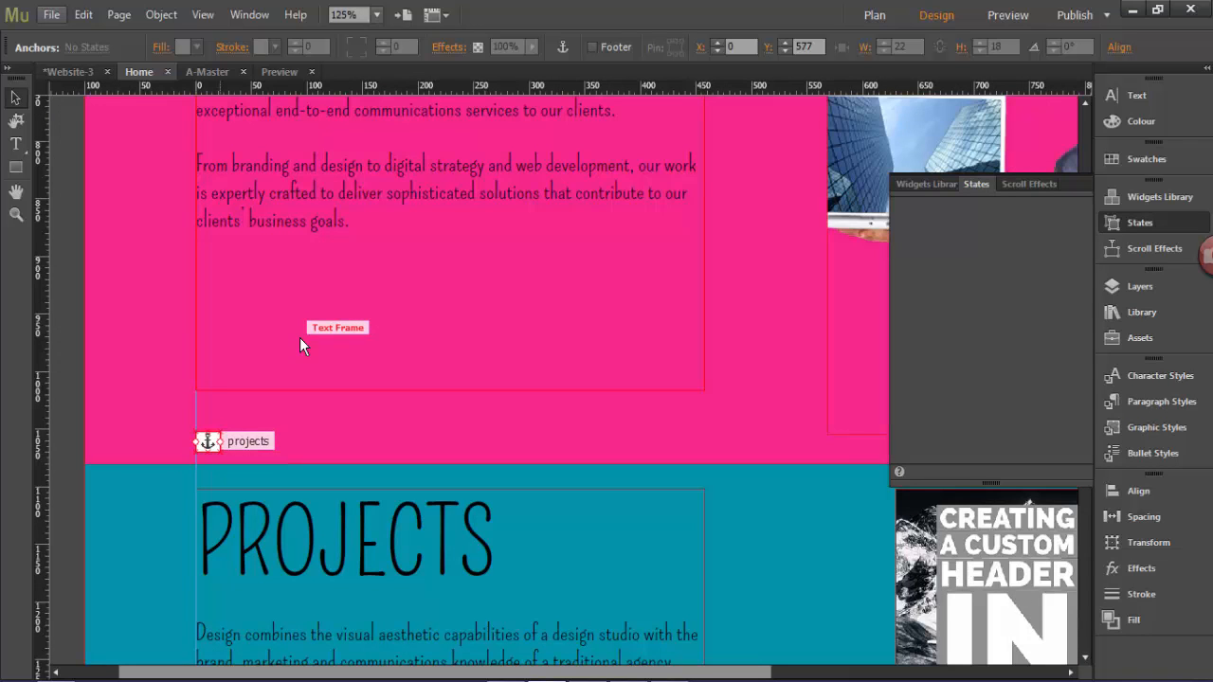
pyautogui.hotkey('shift', 'Up')
pyautogui.hotkey('shift', 'Up')
pyautogui.hotkey('shift', 'Up')
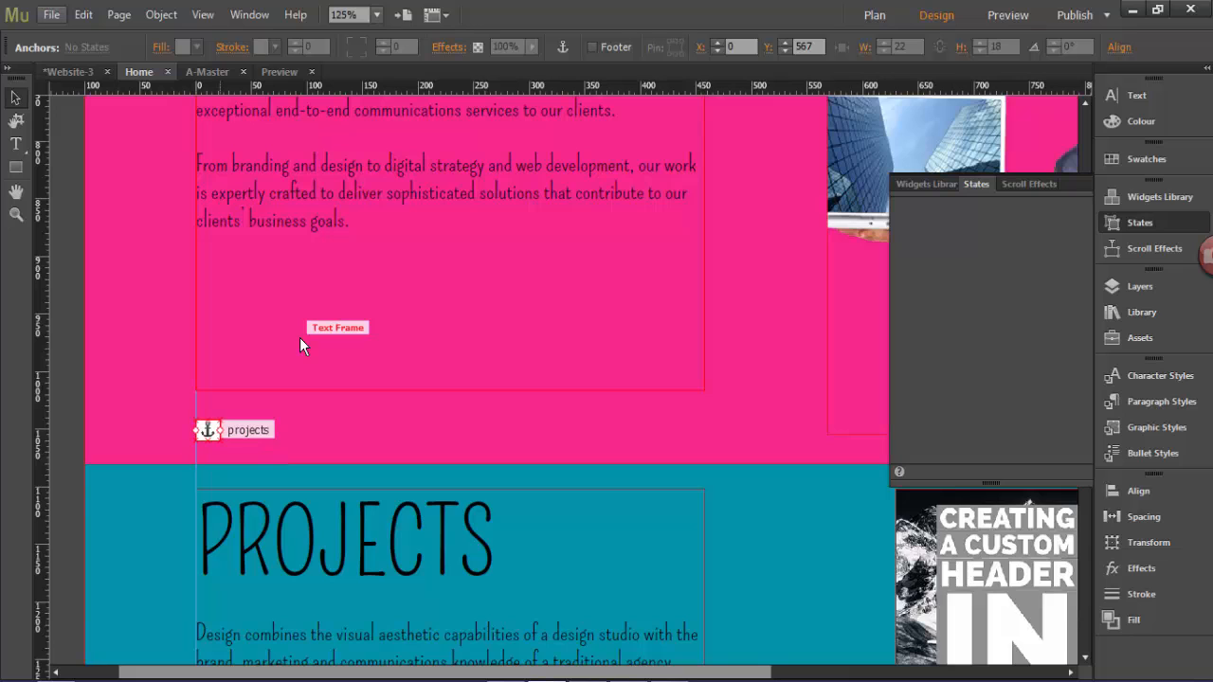
pyautogui.hotkey('shift', 'Up')
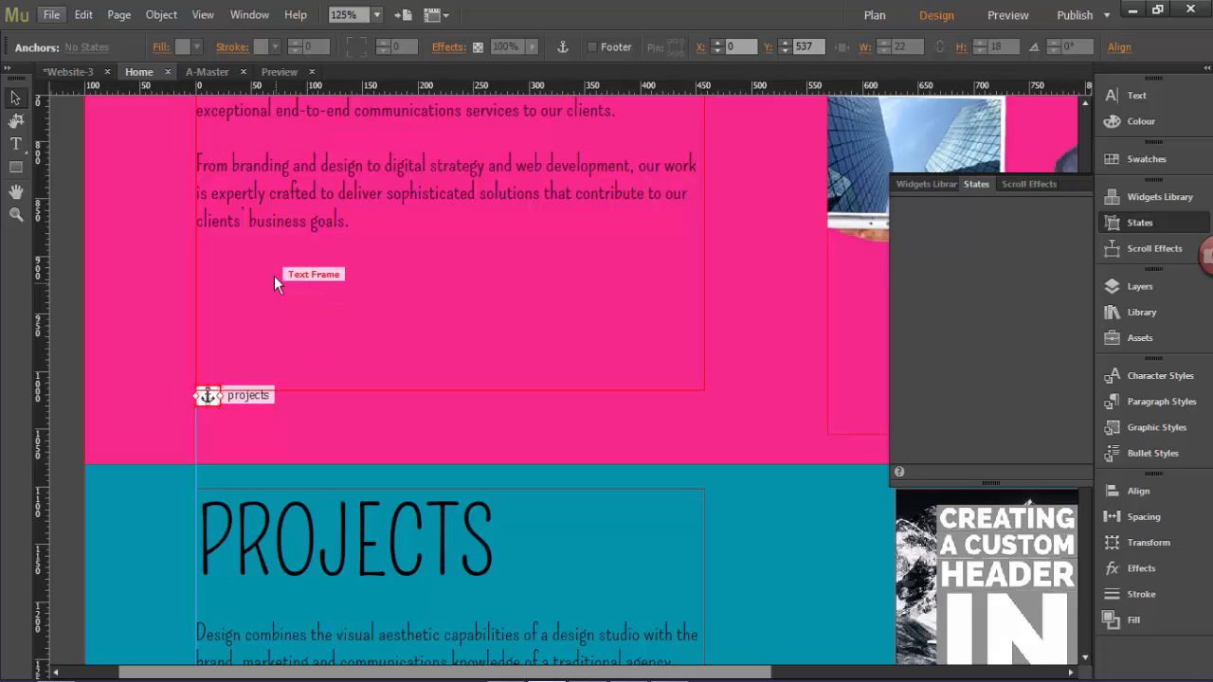
# Preview the site and test where the about us menu link lands relative to the header.
pyautogui.click(1007, 17)
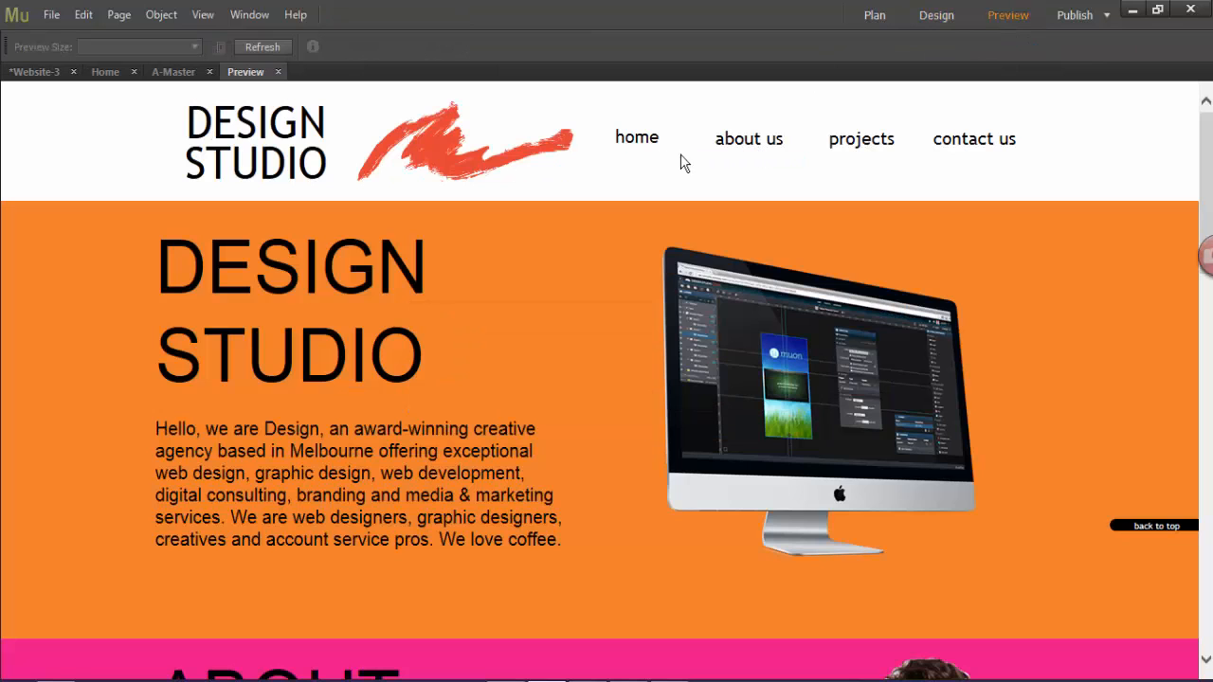
pyautogui.click(748, 154)
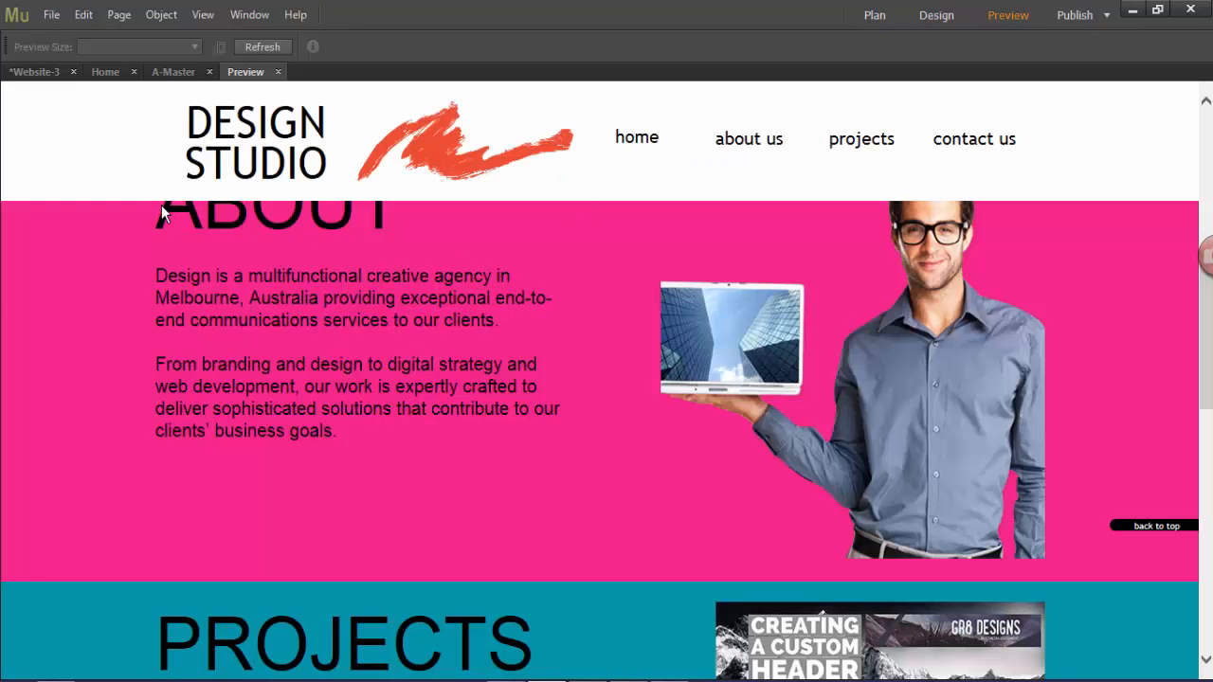
pyautogui.click(28, 74)
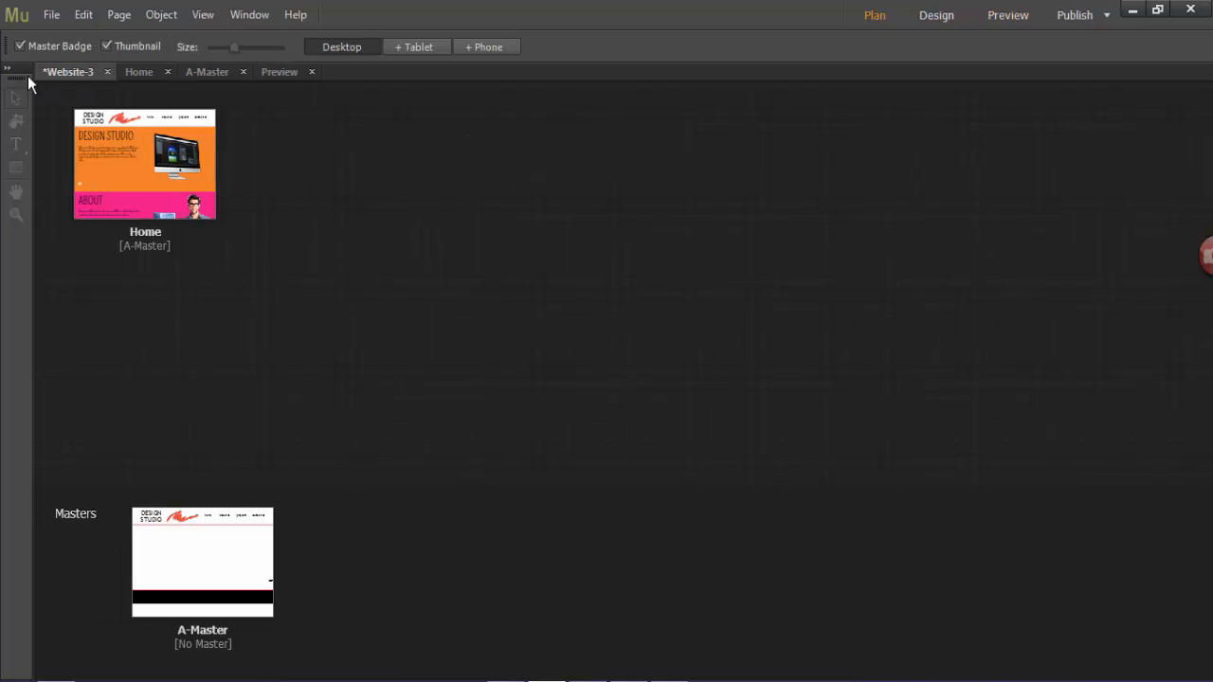
# Nudge the three anchors up to Y 517 on the Home page and test the about us link in the preview.
pyautogui.click(141, 73)
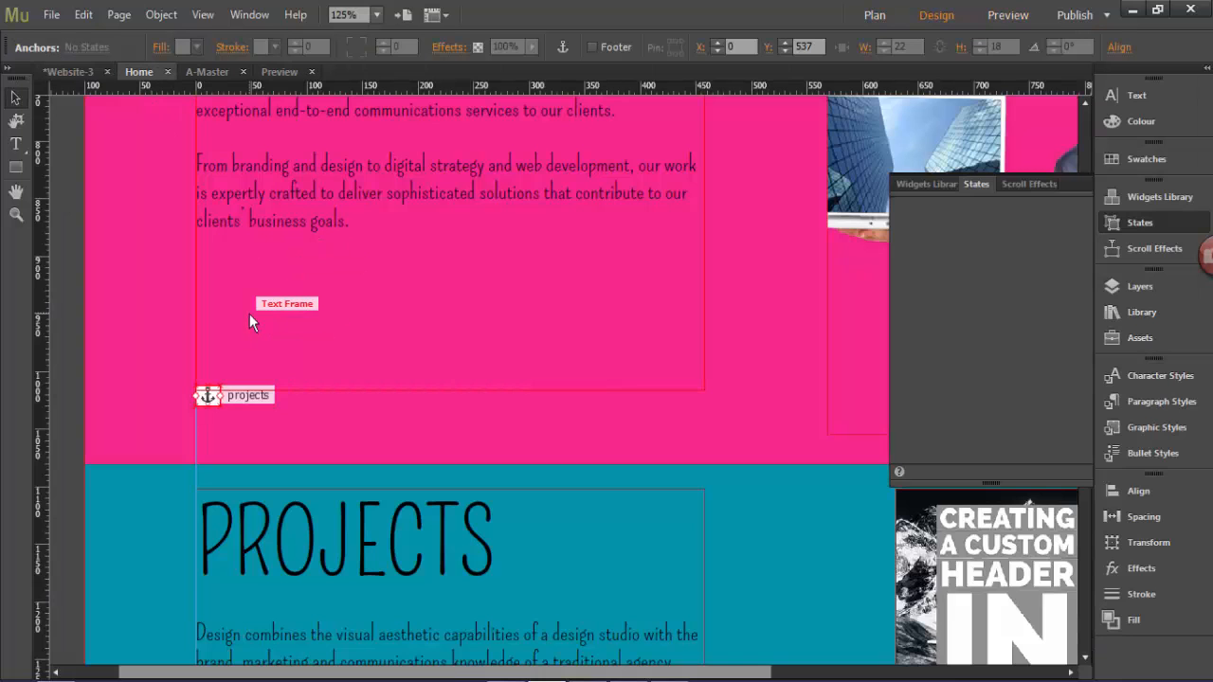
pyautogui.hotkey('shift', 'Up')
pyautogui.hotkey('shift', 'Up')
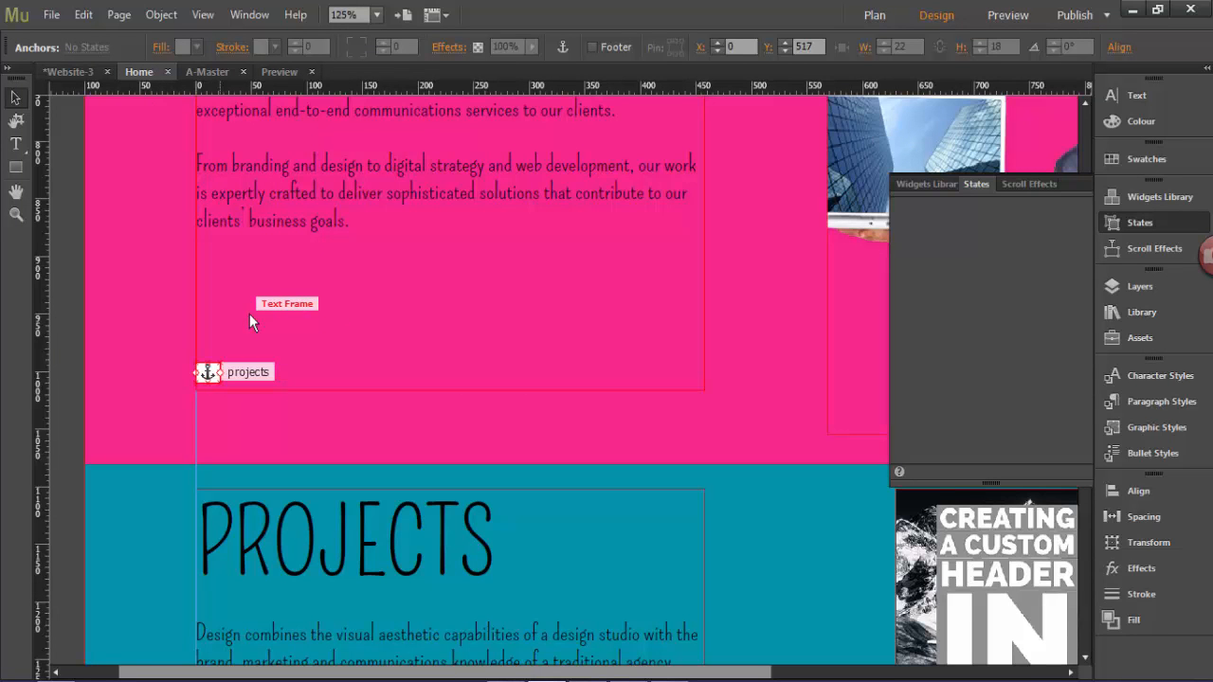
pyautogui.click(1008, 17)
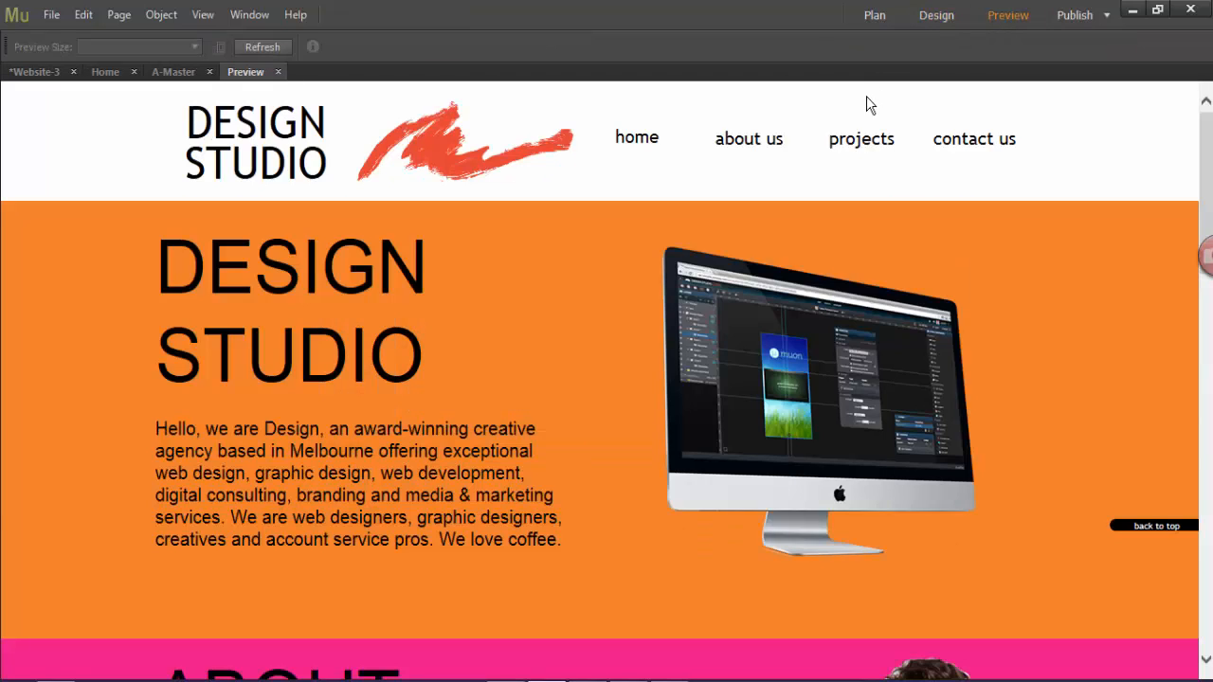
pyautogui.click(745, 152)
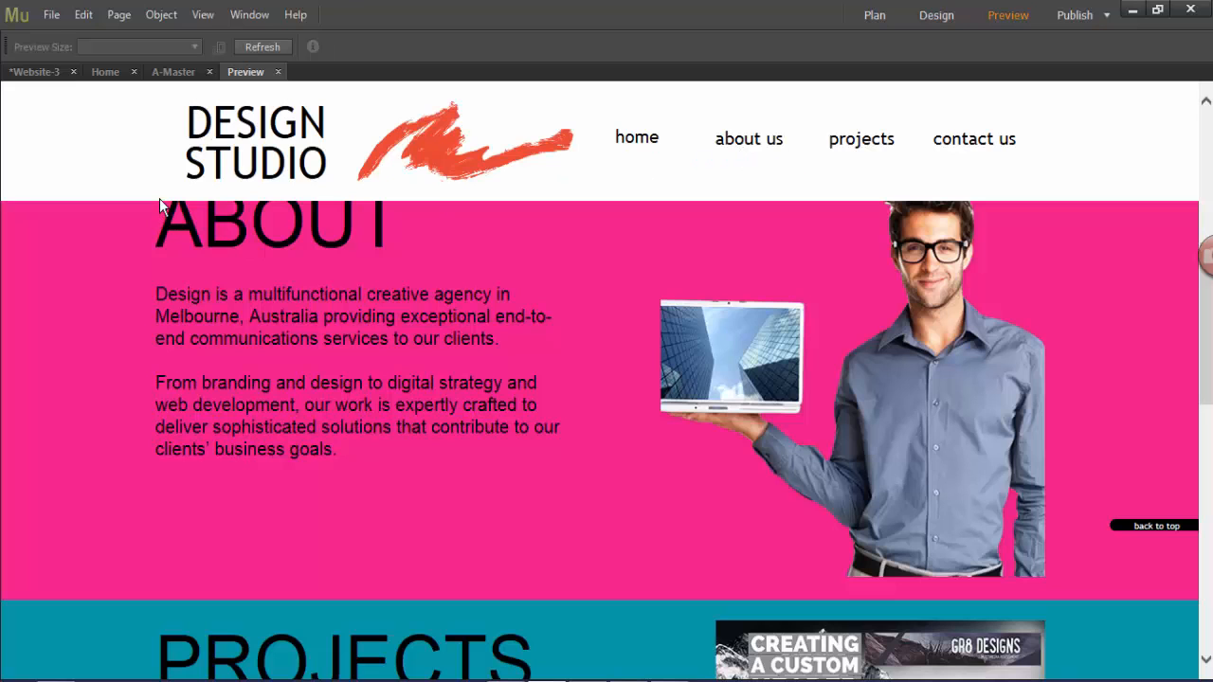
# Raise the three anchors to Y 497 on the Home page and test the about us link in the preview.
pyautogui.click(105, 71)
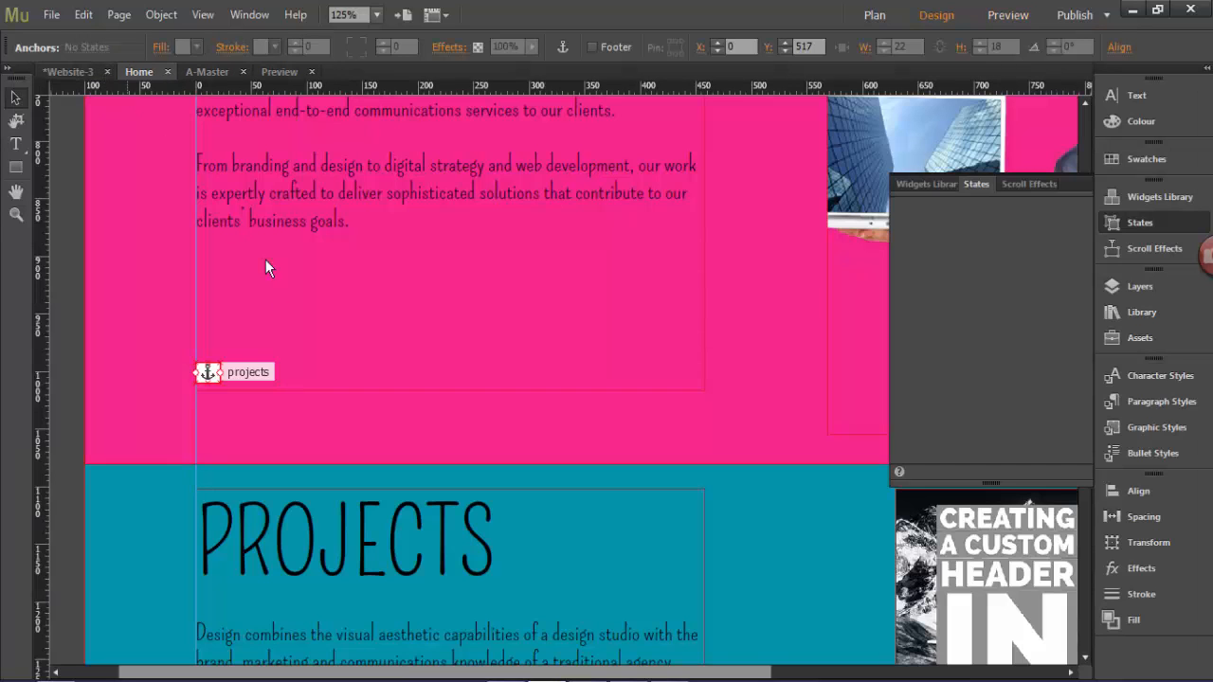
pyautogui.moveTo(248, 371); pyautogui.dragTo(249, 348)
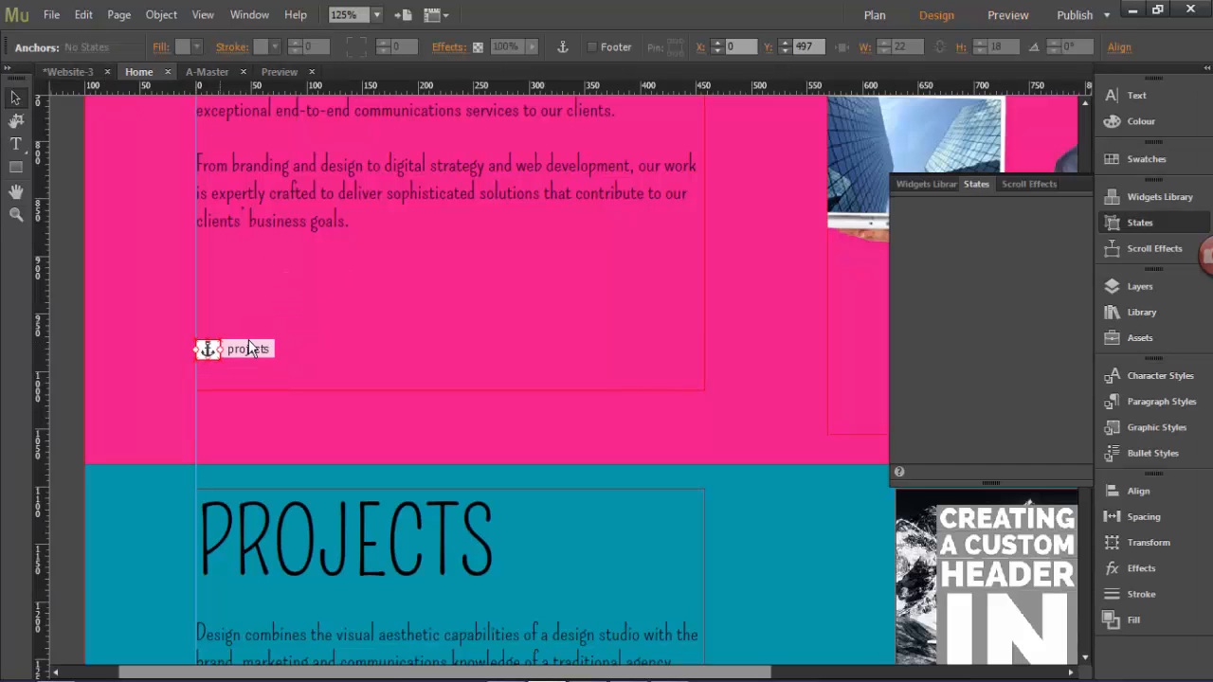
pyautogui.click(1008, 15)
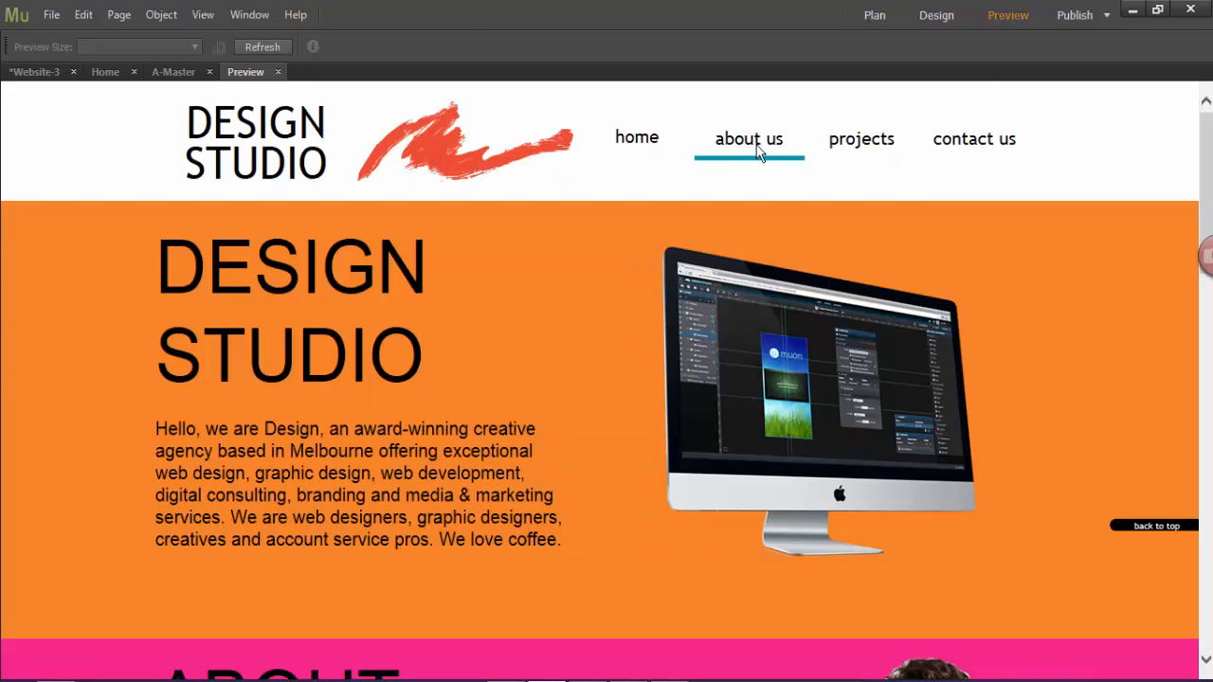
pyautogui.click(758, 152)
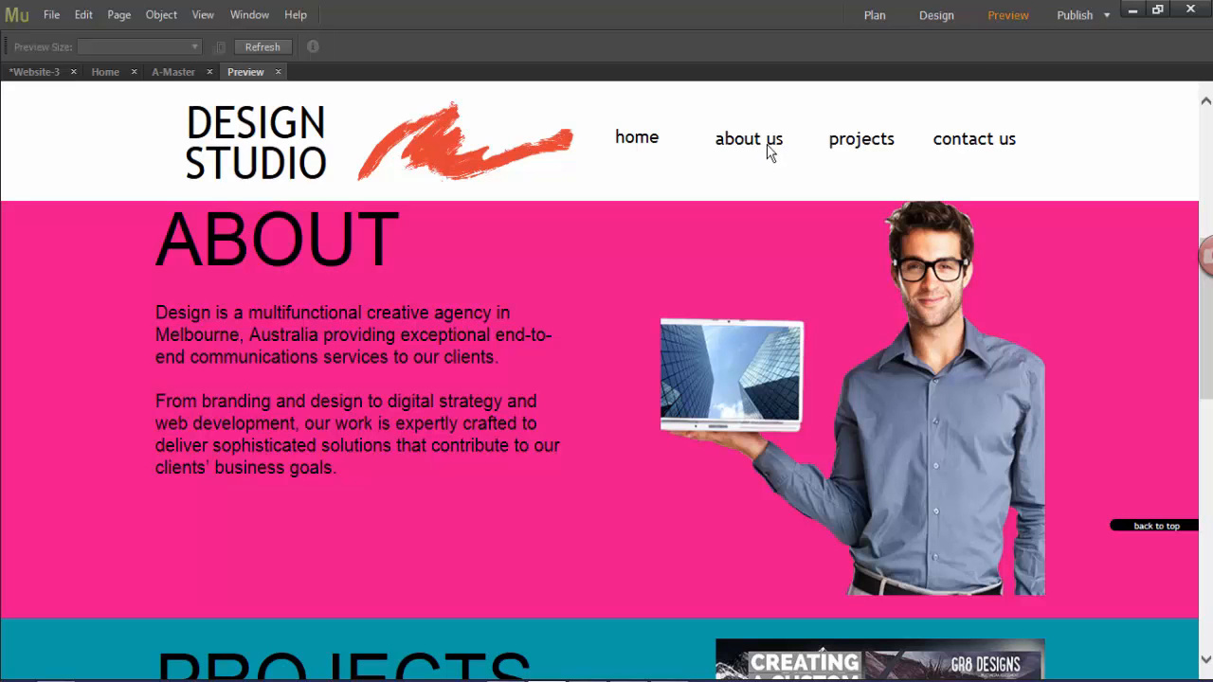
# Test the projects, about us and contact us menu links and the back to top button in the preview.
pyautogui.click(859, 152)
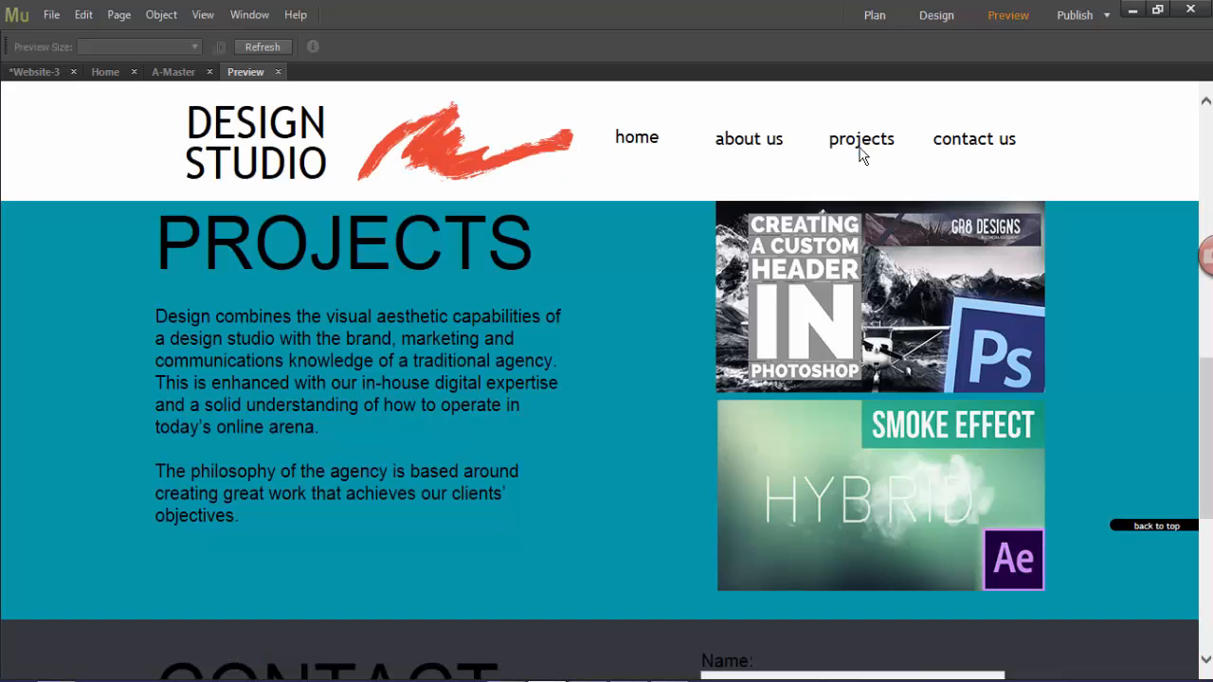
pyautogui.click(768, 148)
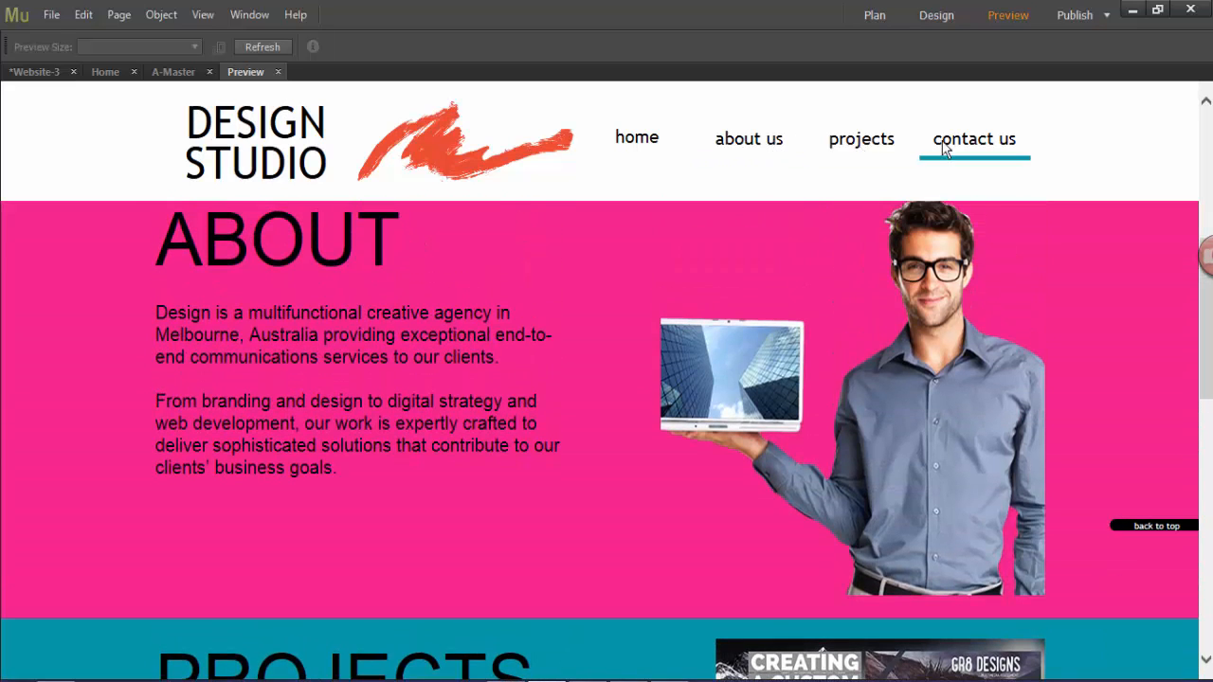
pyautogui.click(955, 148)
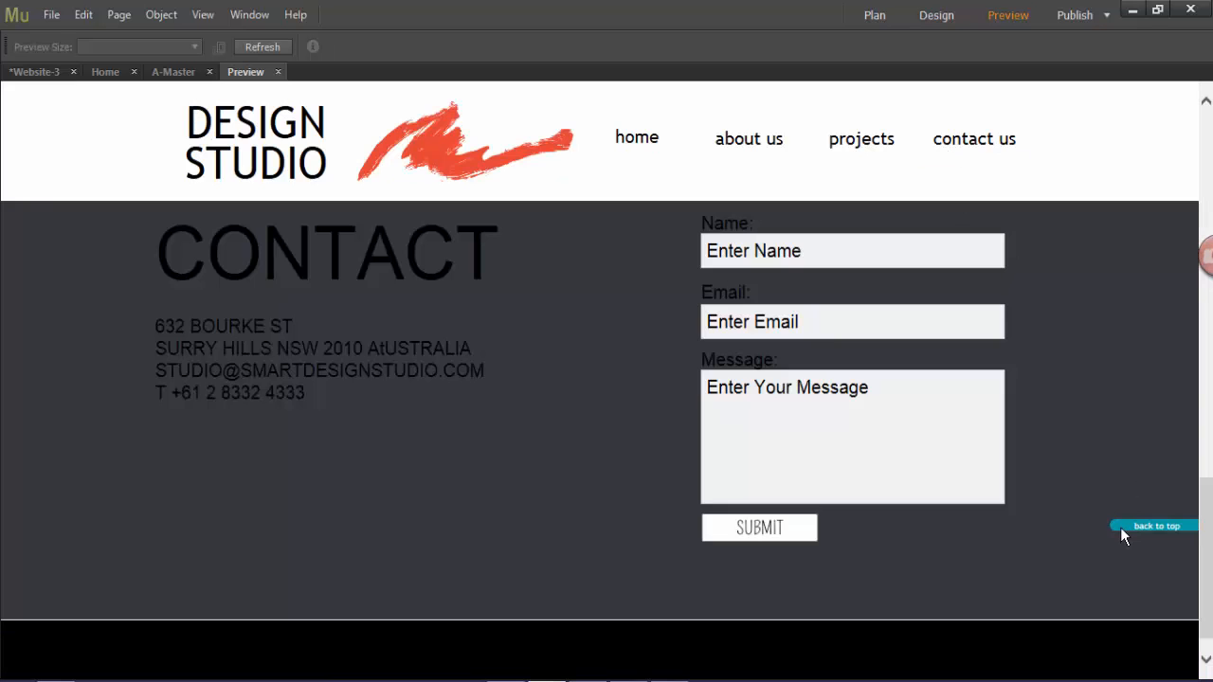
pyautogui.click(1140, 526)
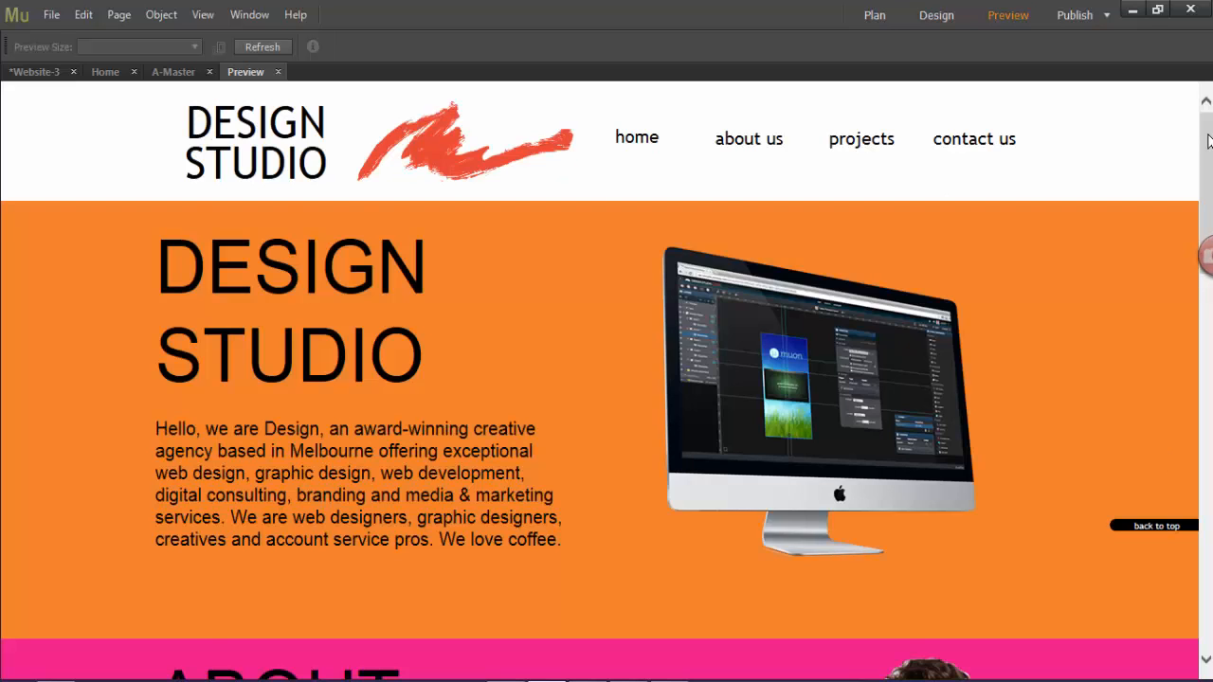
# Run through all four menu links once more in the preview and scroll down to the contact section.
pyautogui.moveTo(1208, 140); pyautogui.dragTo(1206, 112)
pyautogui.click(758, 144)
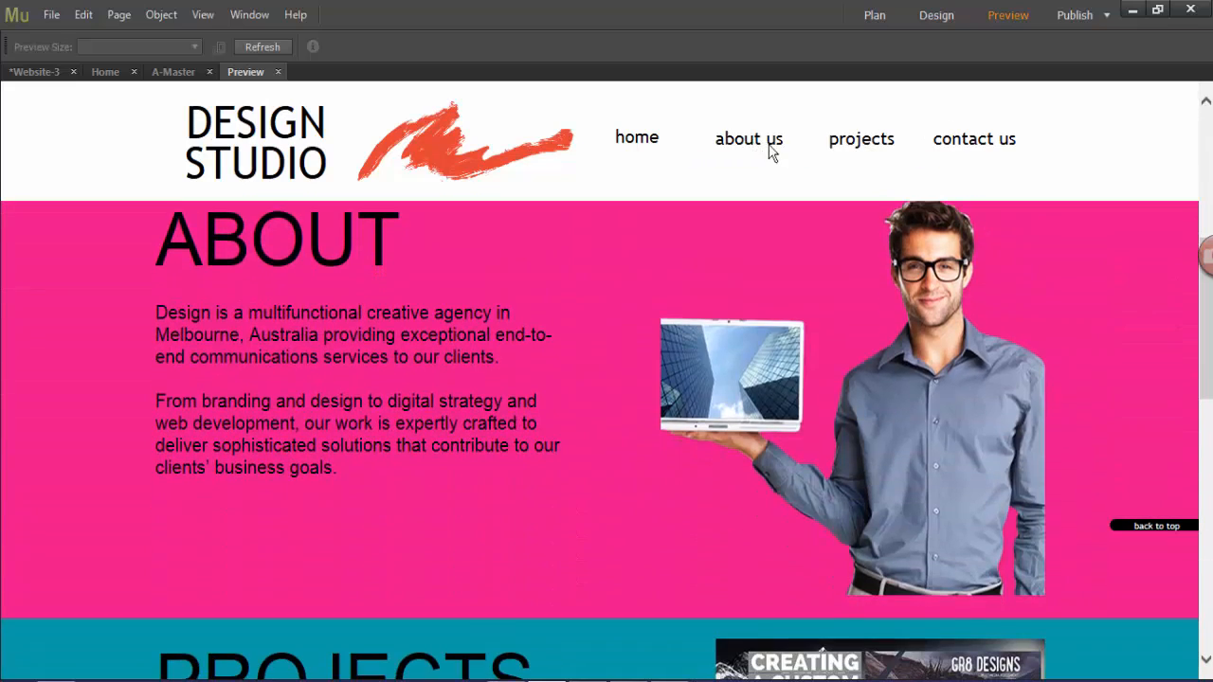
pyautogui.click(862, 152)
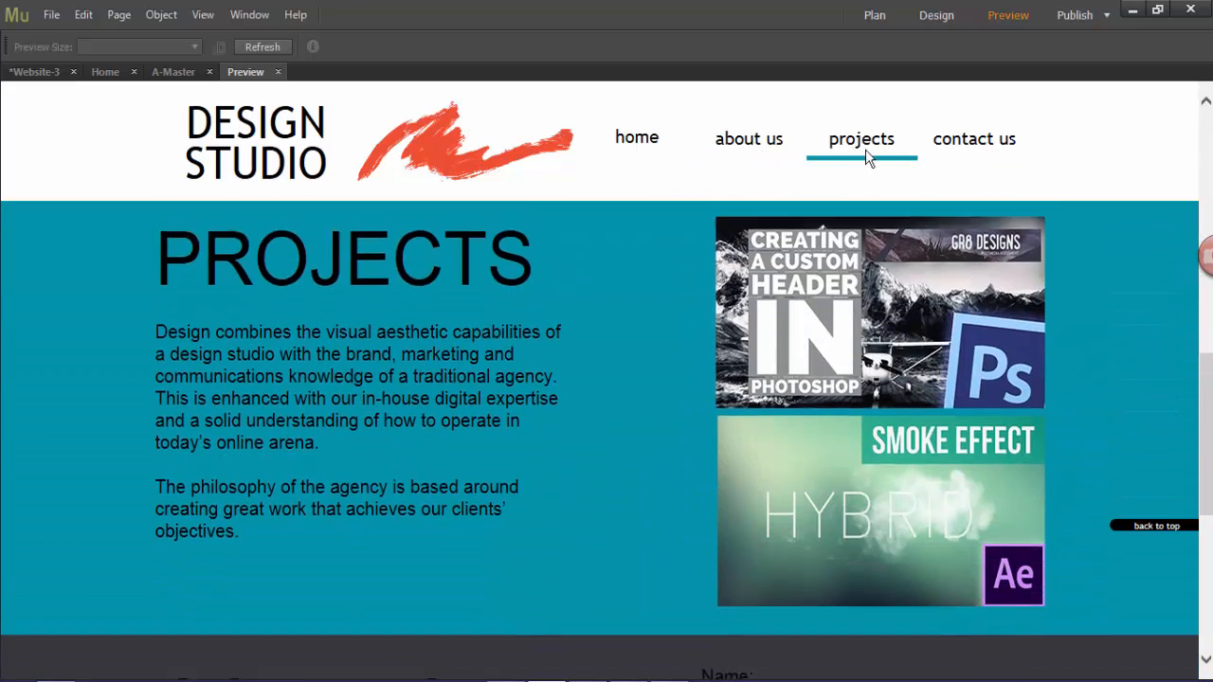
pyautogui.click(966, 146)
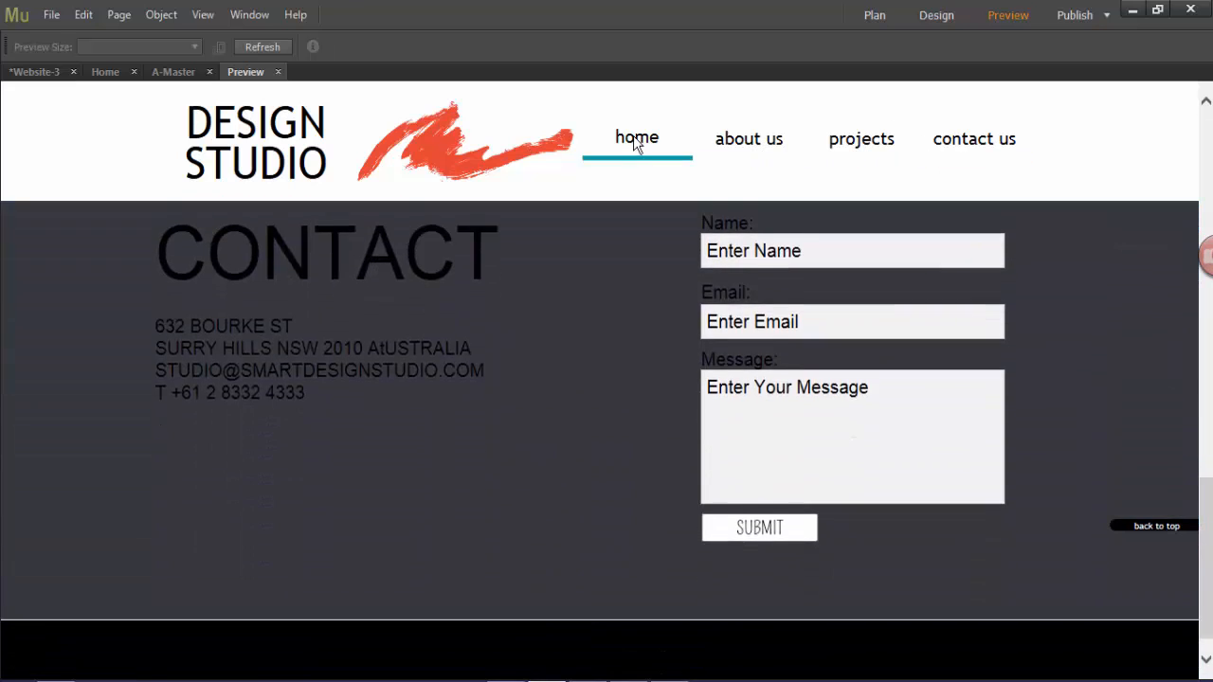
pyautogui.click(635, 141)
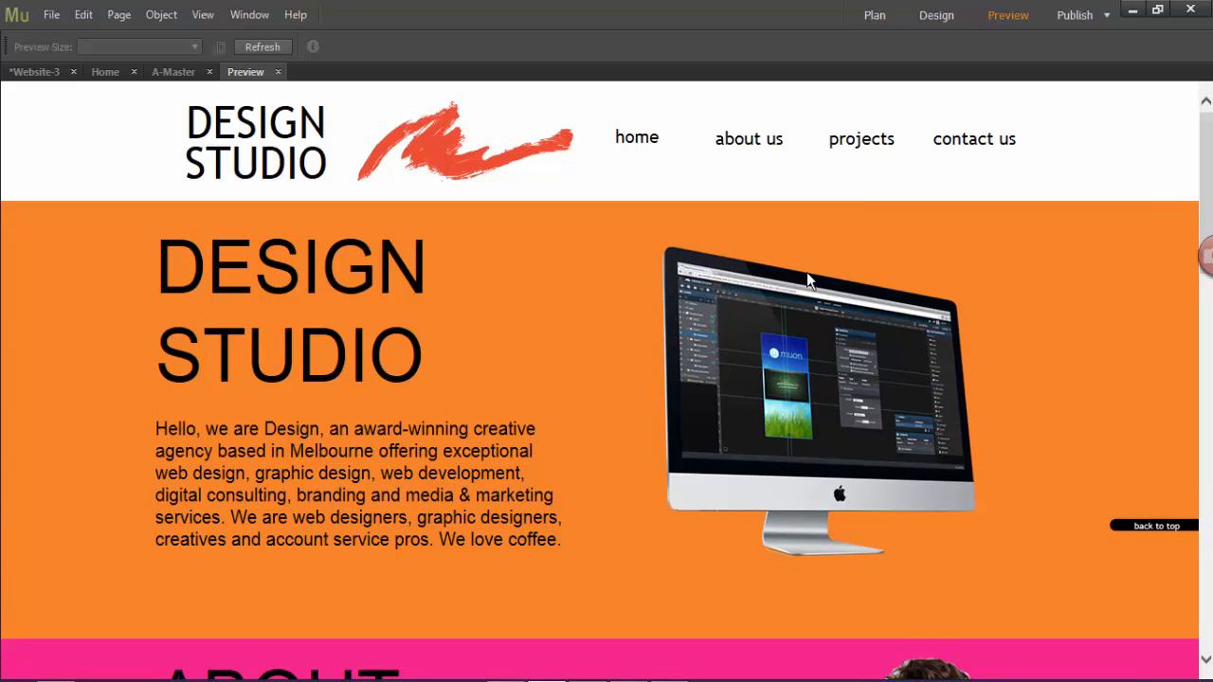
pyautogui.moveTo(1206, 157); pyautogui.dragTo(1206, 529)
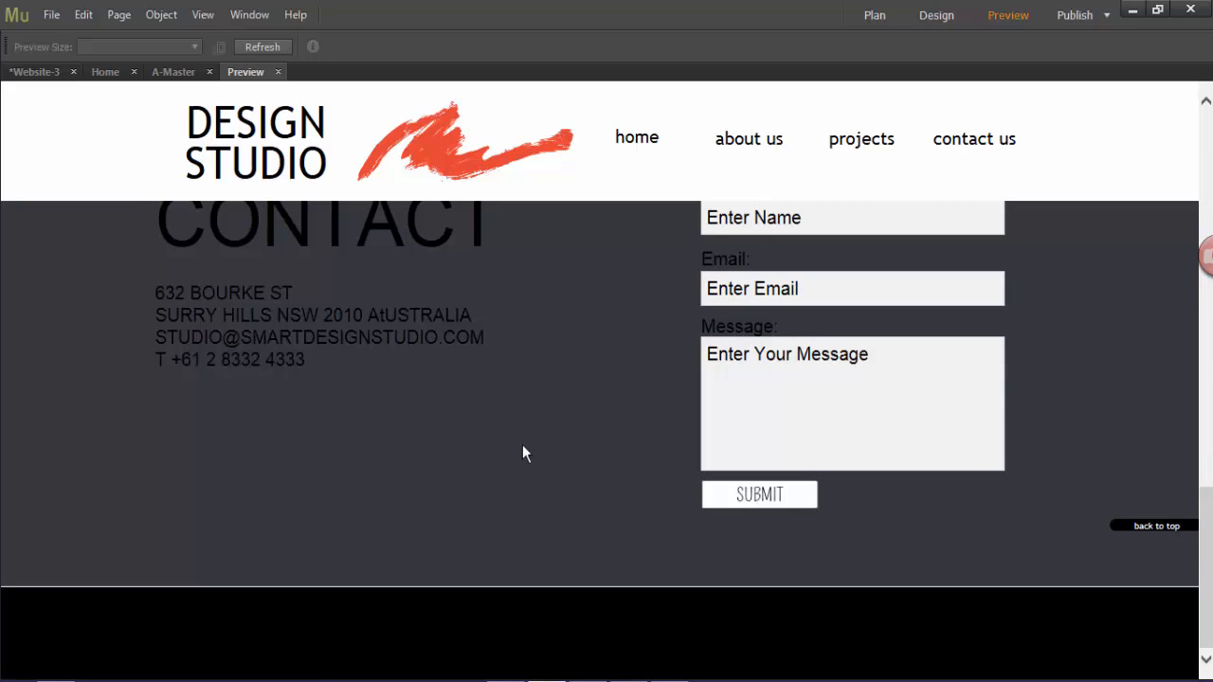
# Open A-Master and select the large empty rectangle between the header and the black footer.
pyautogui.click(170, 72)
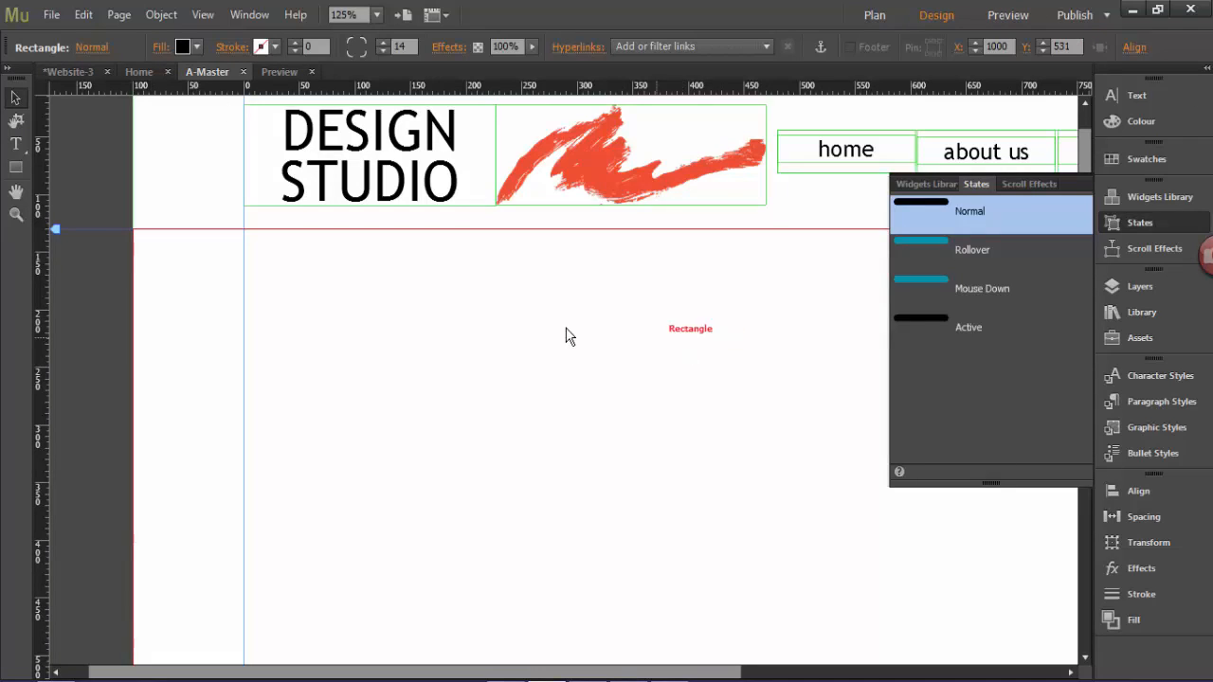
pyautogui.click(585, 372)
pyautogui.hotkey('ctrl', '-')
pyautogui.hotkey('ctrl', '-')
pyautogui.hotkey('ctrl', '-')
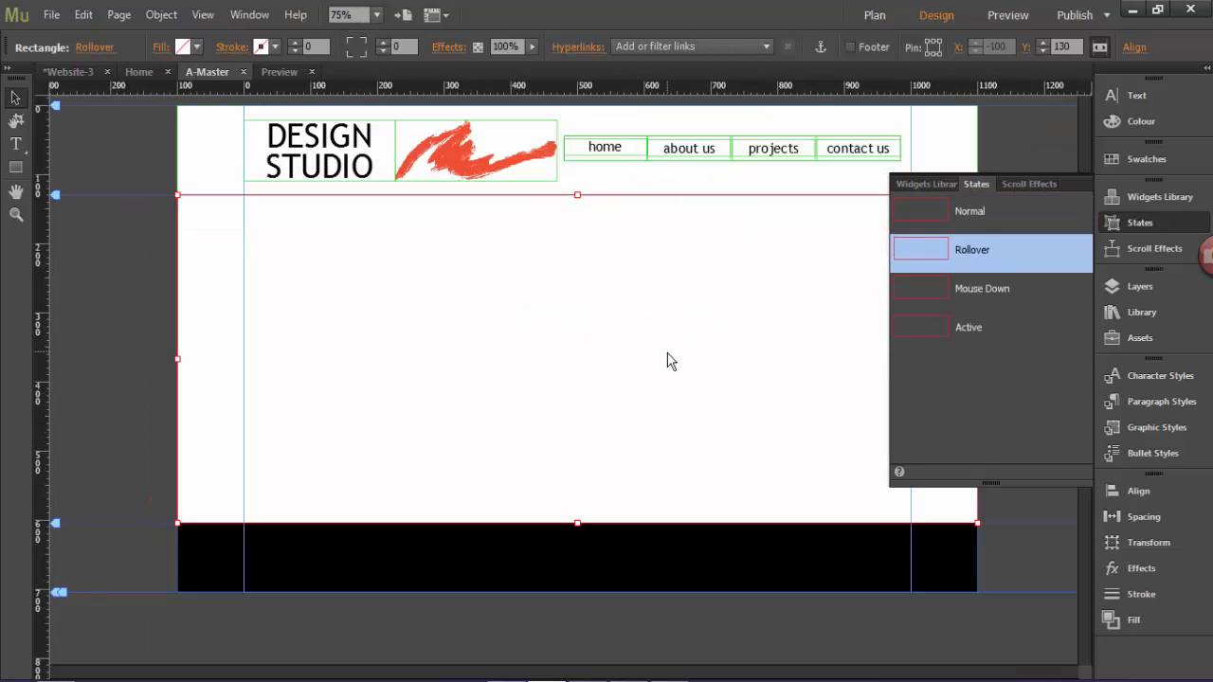
# Add a text frame about 480 px wide in the black footer reading "design studio" and colour the text white.
pyautogui.click(15, 143)
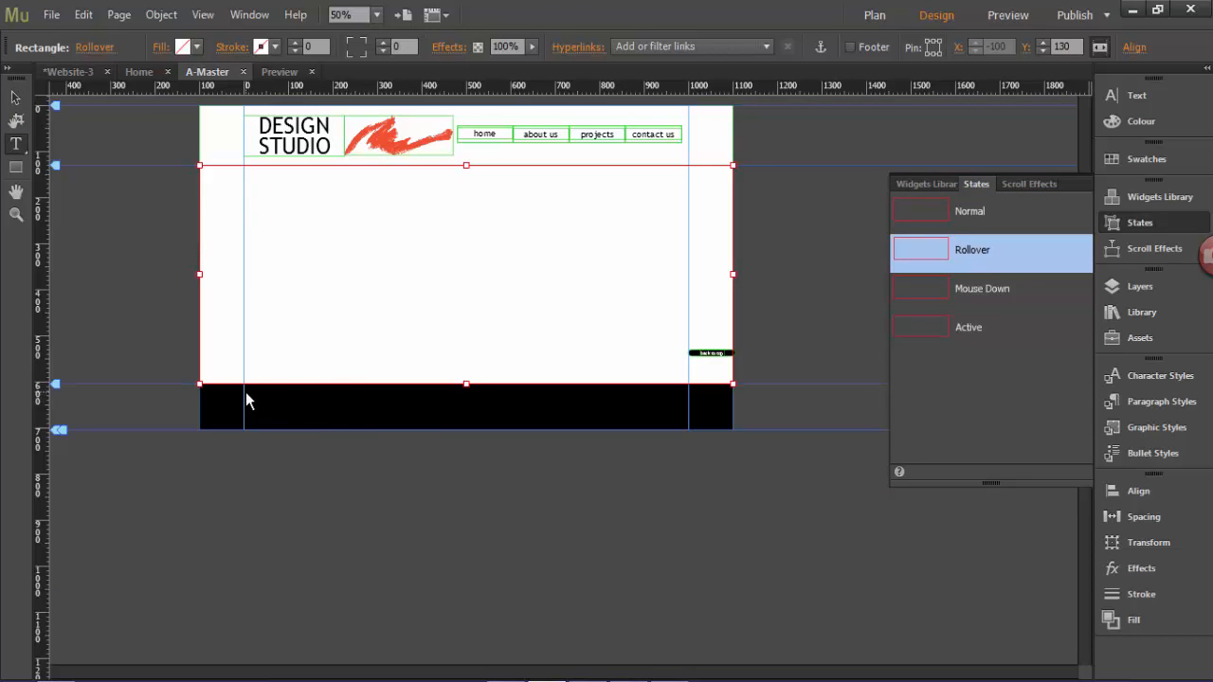
pyautogui.moveTo(244, 390); pyautogui.dragTo(455, 427)
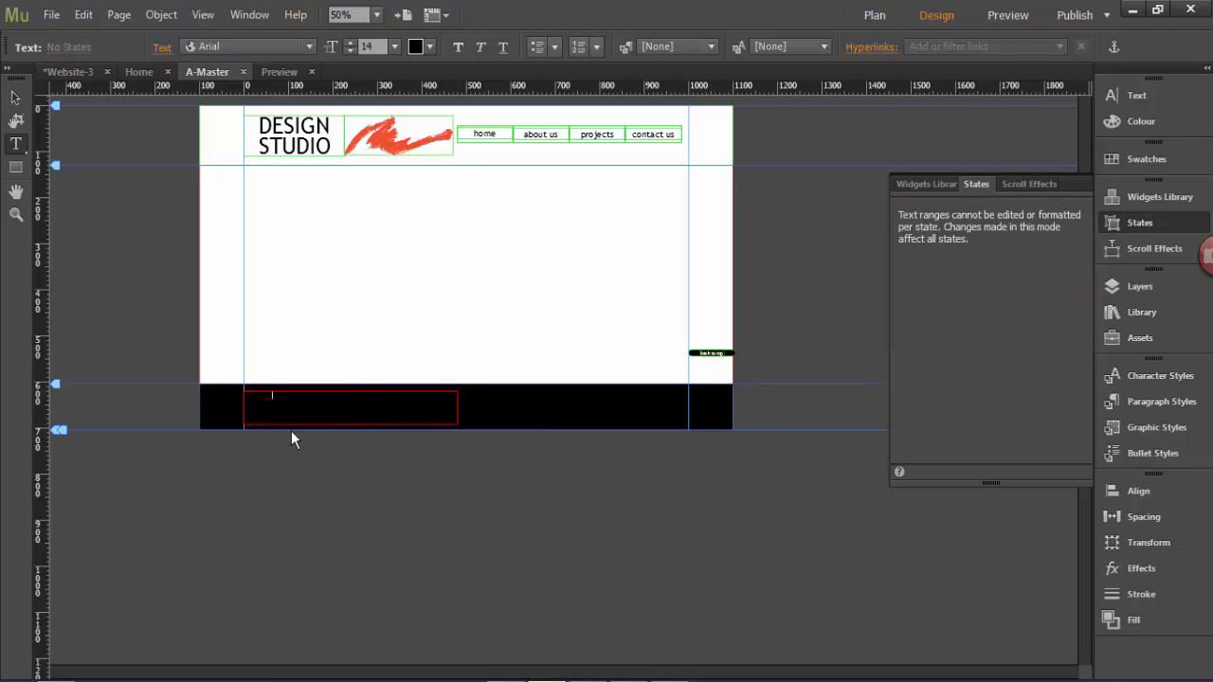
pyautogui.hotkey('ctrl', 'a')
pyautogui.click(431, 46)
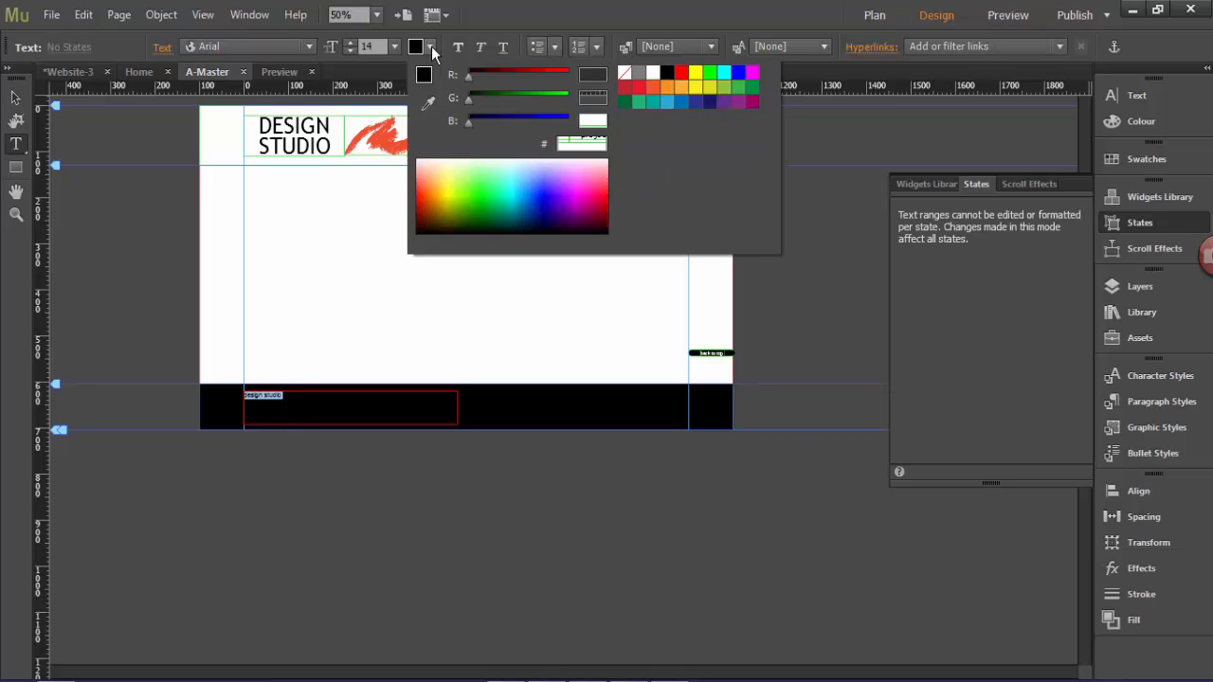
pyautogui.click(653, 72)
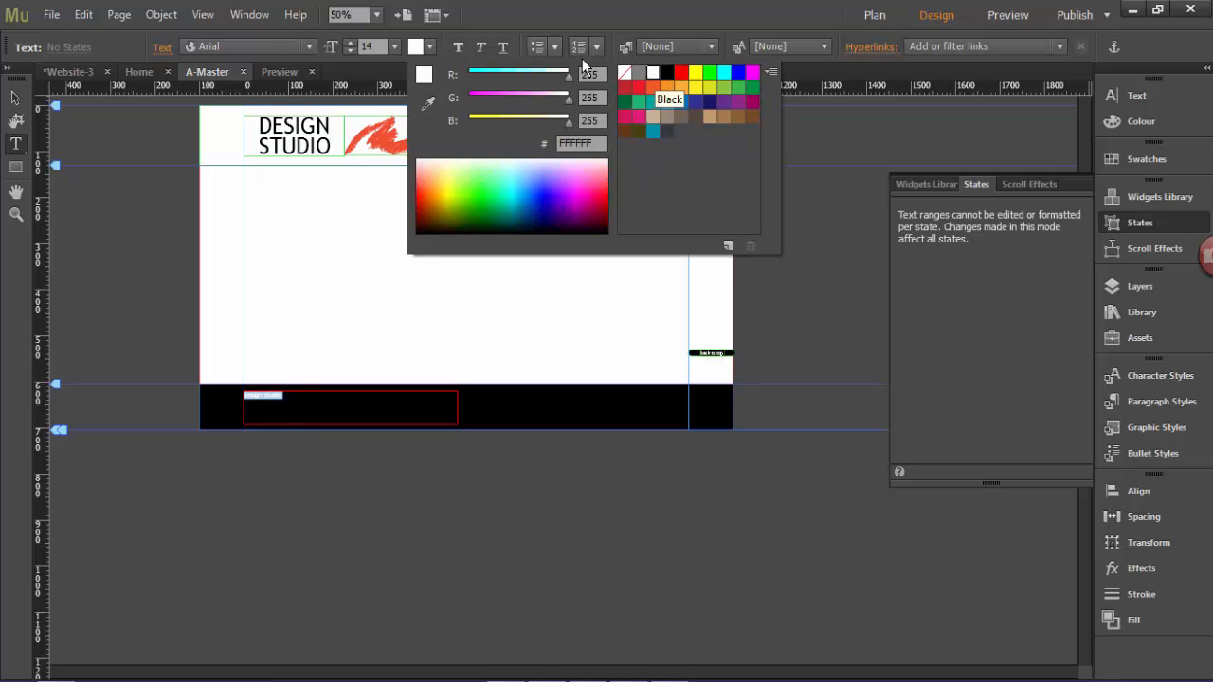
# Set the footer text's font to Trebuchet and its size to 18.
pyautogui.click(314, 46)
pyautogui.click(311, 47)
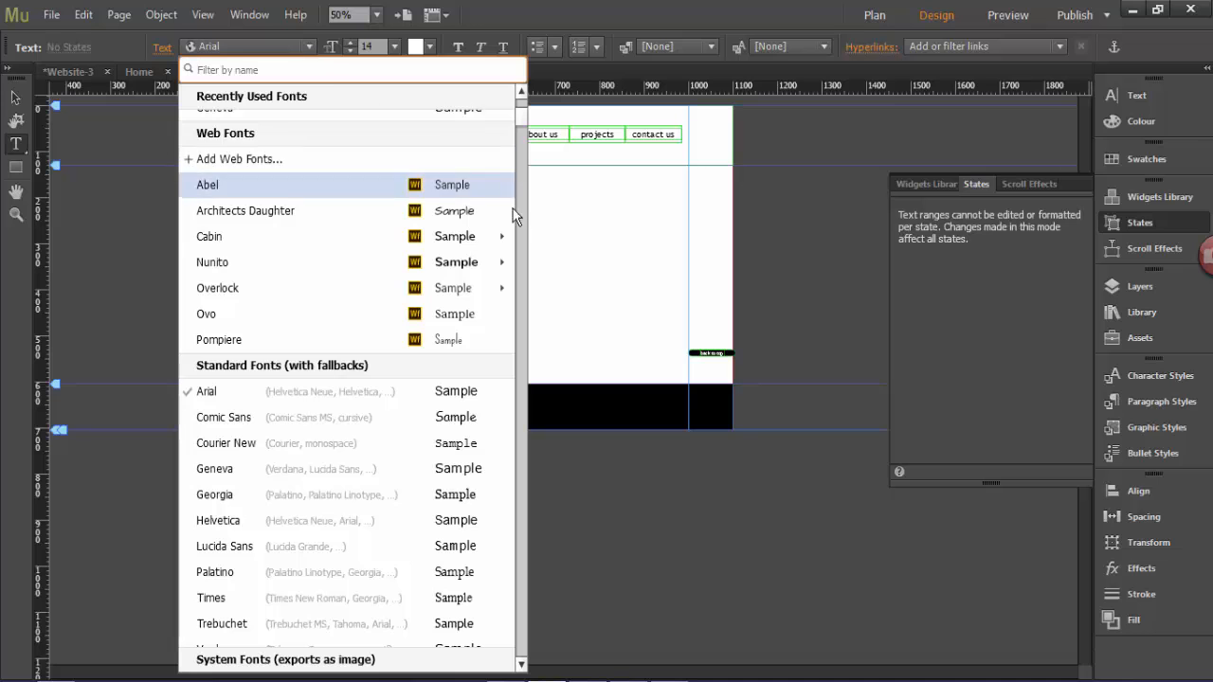
pyautogui.scroll(3, 369, 247)
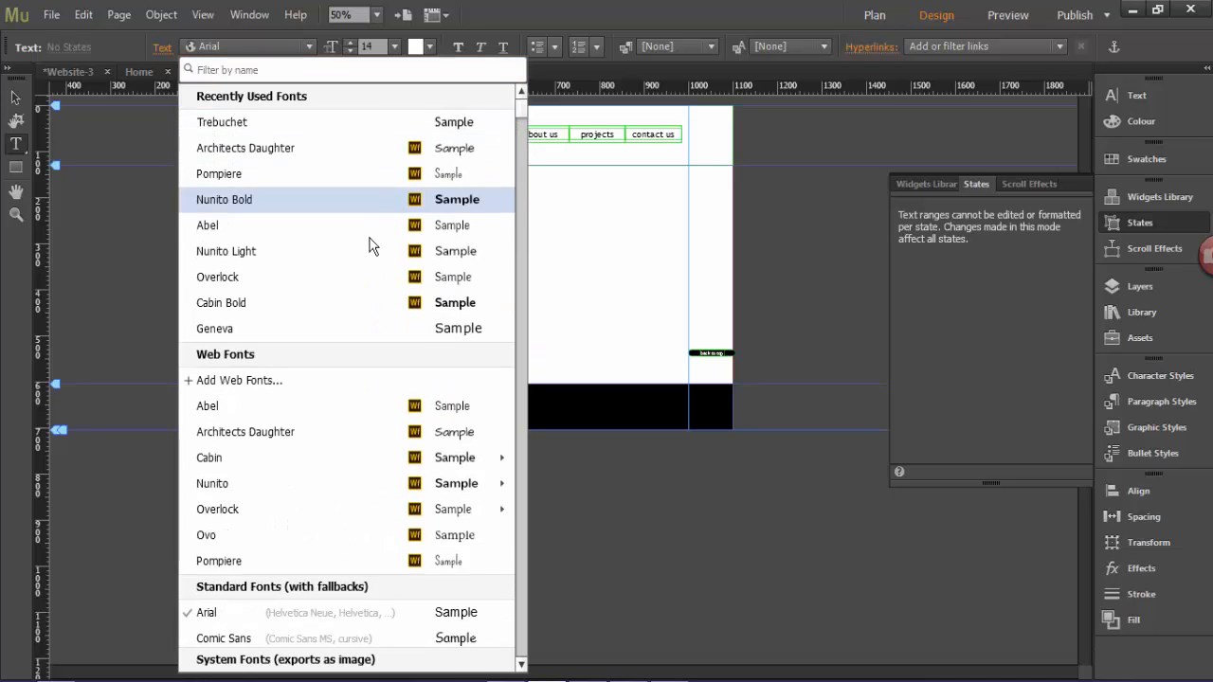
pyautogui.click(328, 121)
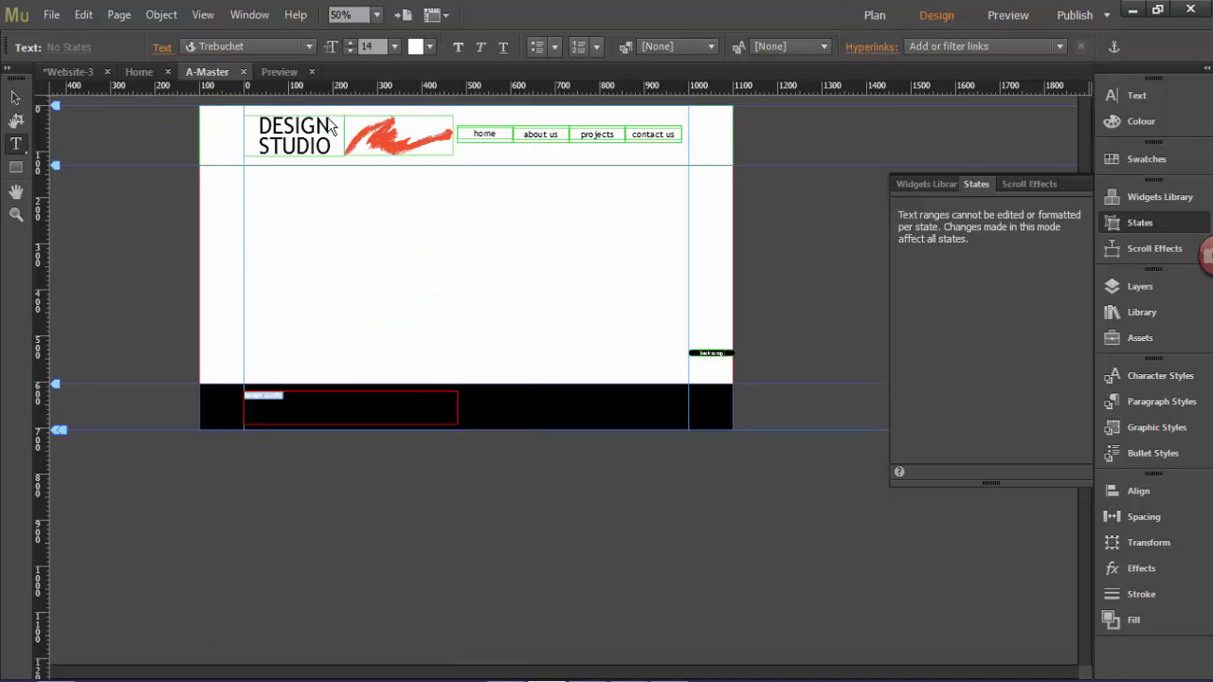
pyautogui.moveTo(303, 400); pyautogui.dragTo(231, 399)
pyautogui.click(350, 42)
pyautogui.click(351, 42)
pyautogui.click(351, 41)
pyautogui.click(351, 42)
# Format the "design studio" footer text as all caps.
pyautogui.hotkey('ctrl', '=')
pyautogui.hotkey('ctrl', '=')
pyautogui.hotkey('ctrl', '=')
pyautogui.click(322, 558)
pyautogui.moveTo(352, 555); pyautogui.dragTo(198, 552)
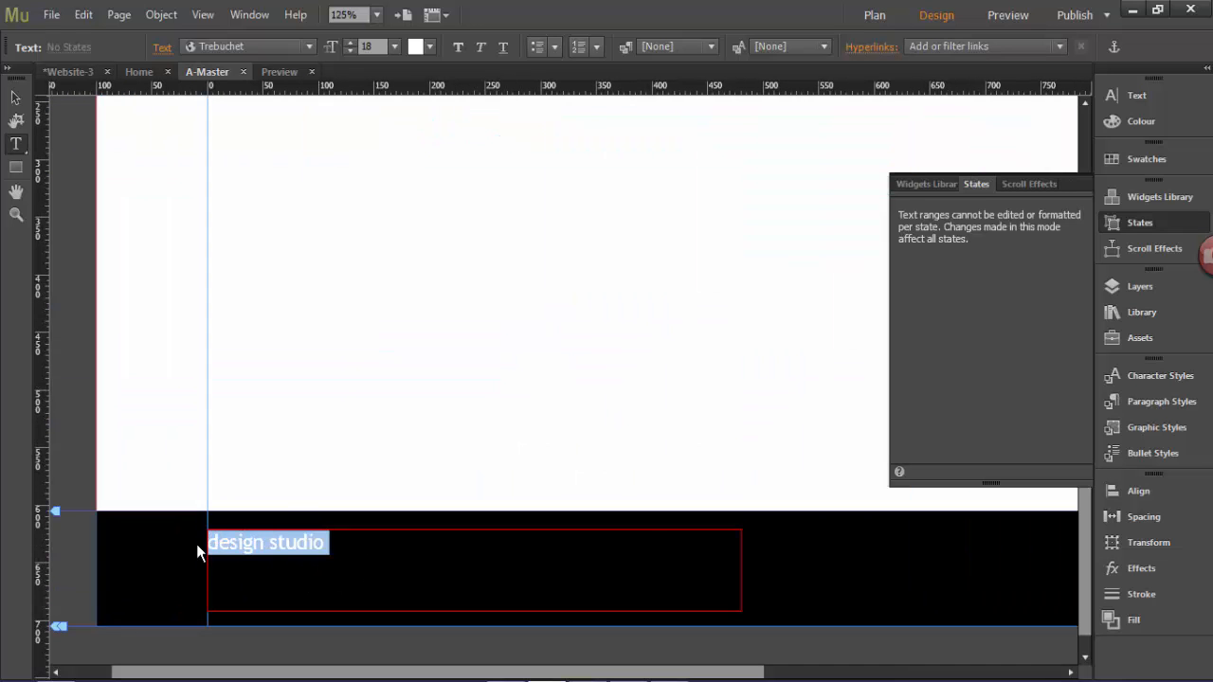
pyautogui.click(1126, 94)
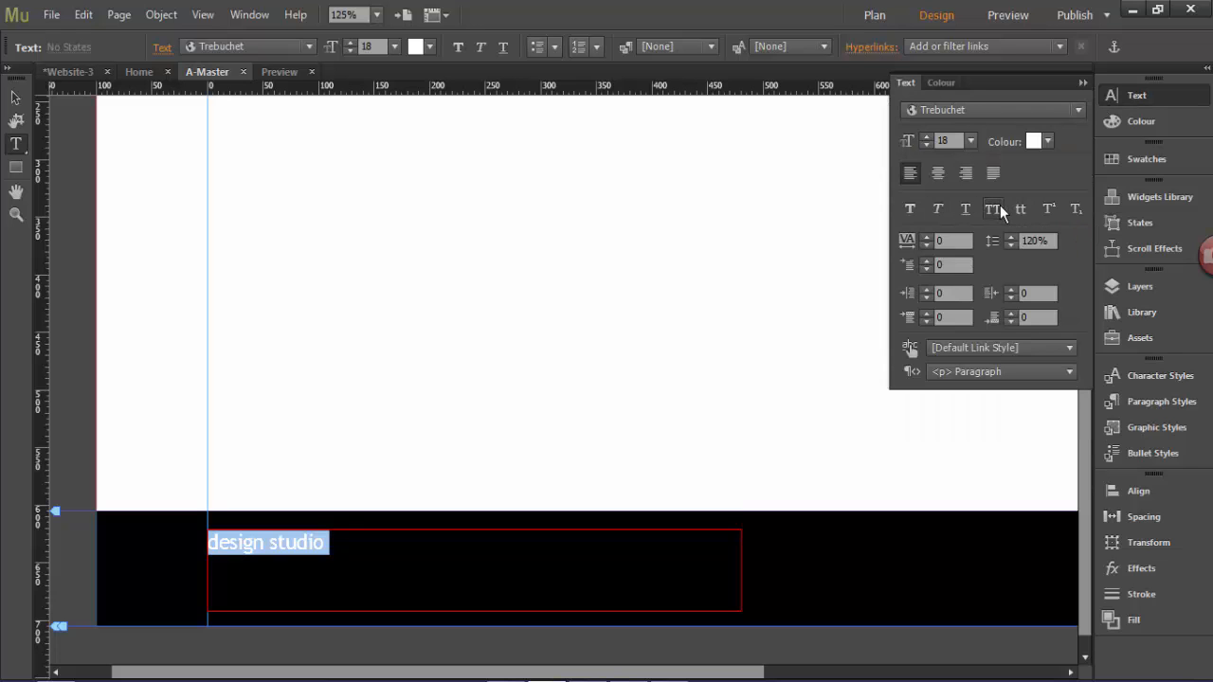
pyautogui.click(1000, 205)
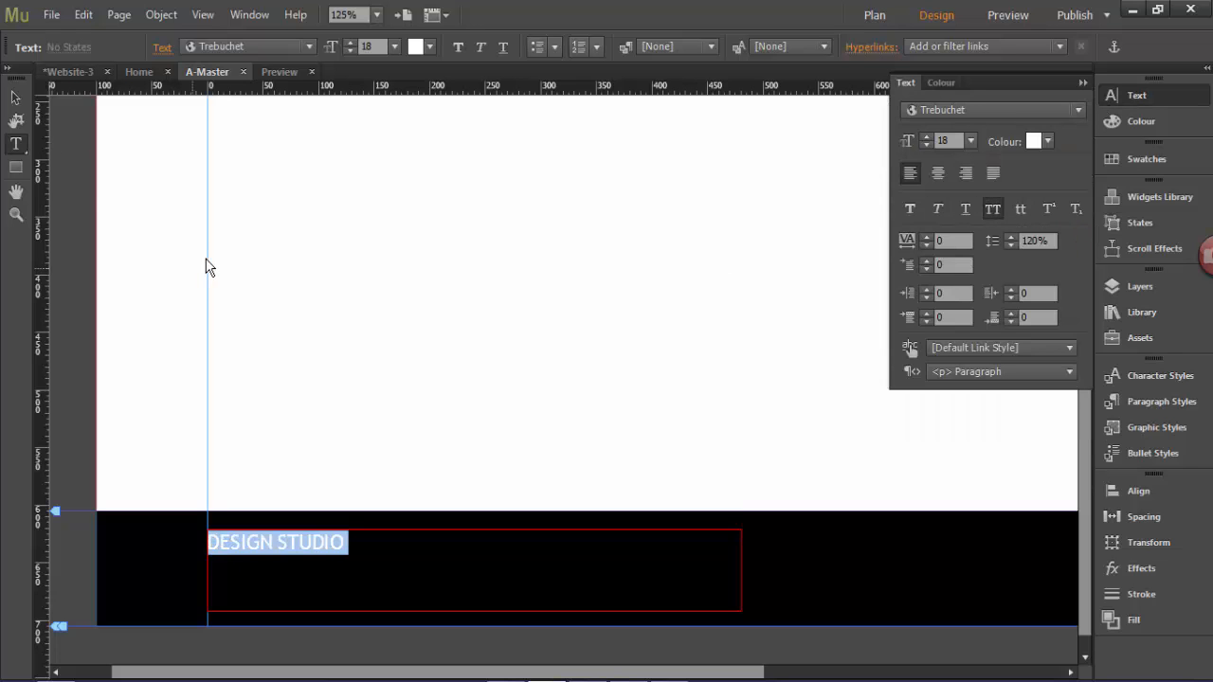
# Switch to Photoshop, copy the contact details from the template's footer and return to Muse.
pyautogui.hotkey('alt', 'Tab')
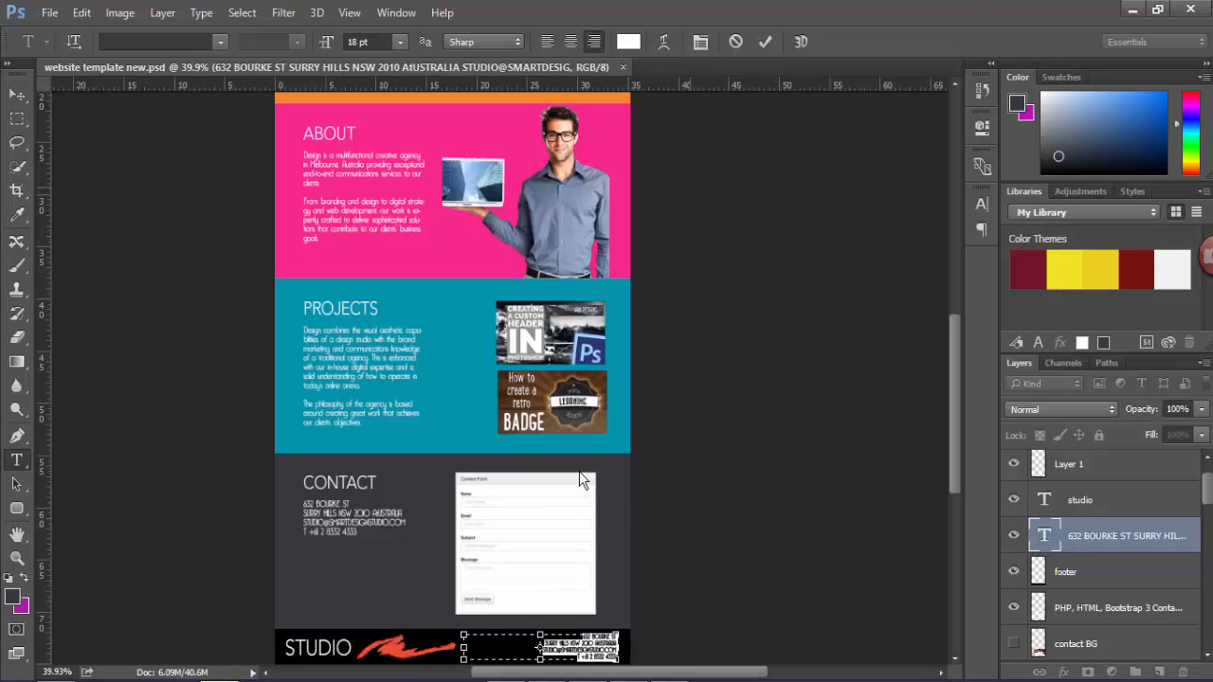
pyautogui.hotkey('alt', 'Tab')
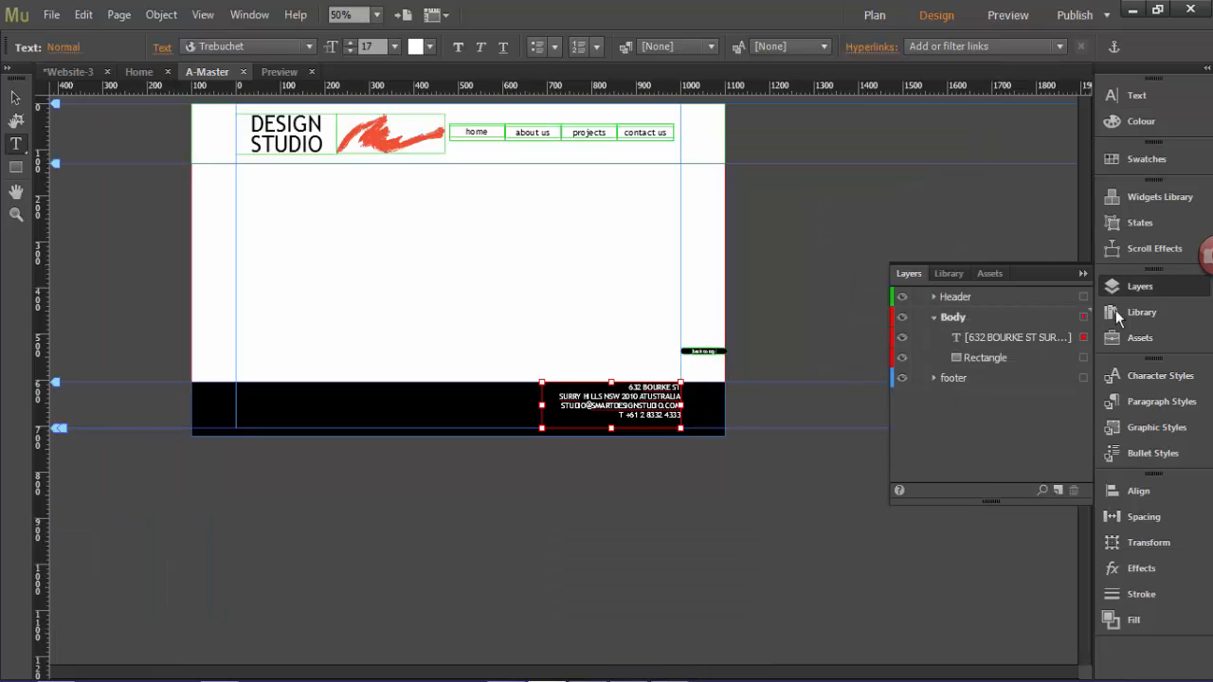
# Transfer the contact details text from the Body layer to the footer layer and position it at X 688, Y 605 in the footer.
pyautogui.press('Delete')
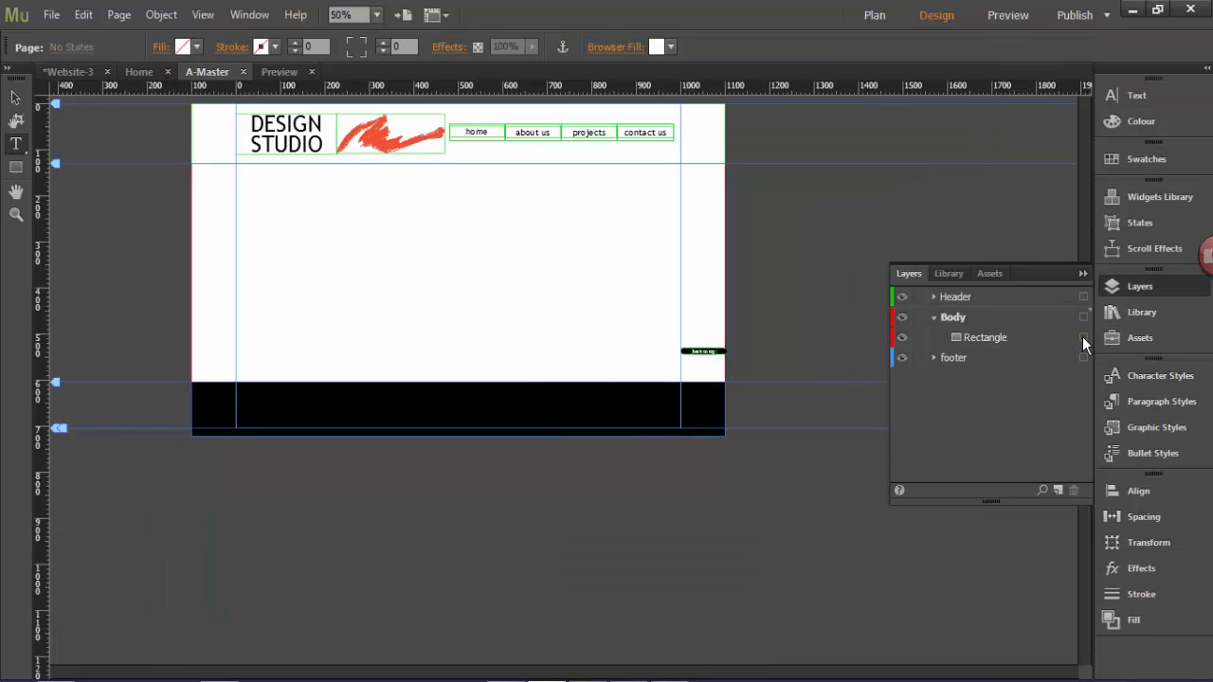
pyautogui.click(1003, 352)
pyautogui.click(933, 358)
pyautogui.hotkey('ctrl', 'v')
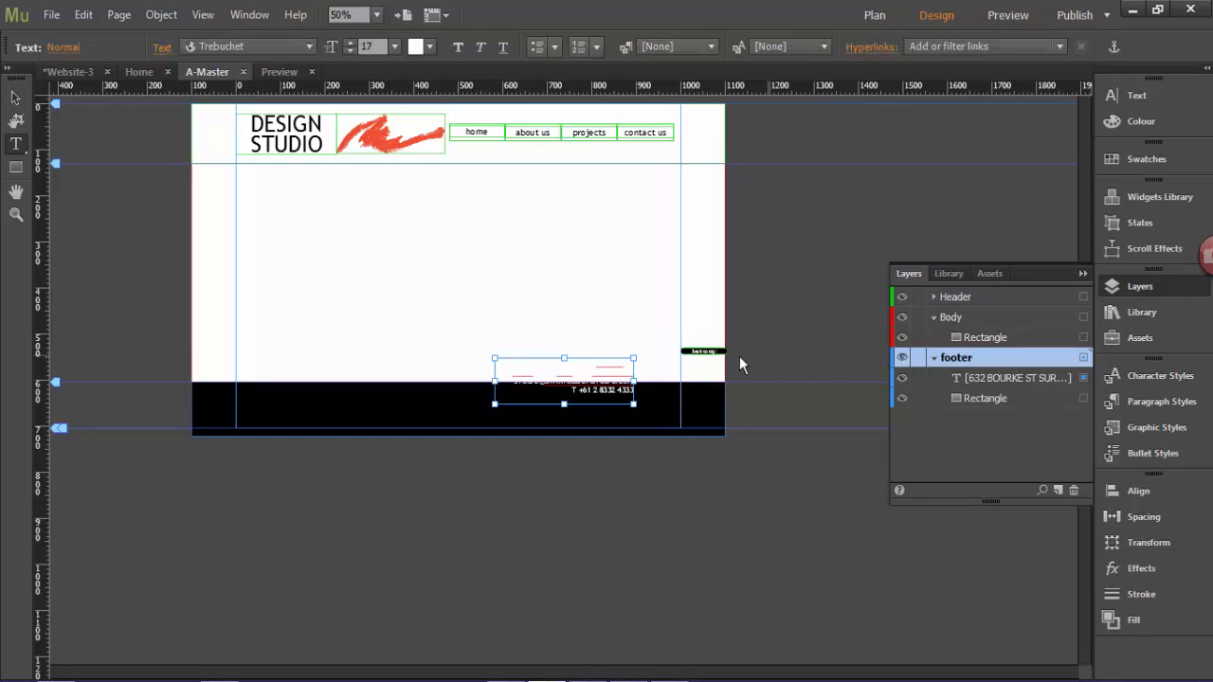
pyautogui.moveTo(543, 384); pyautogui.dragTo(577, 400)
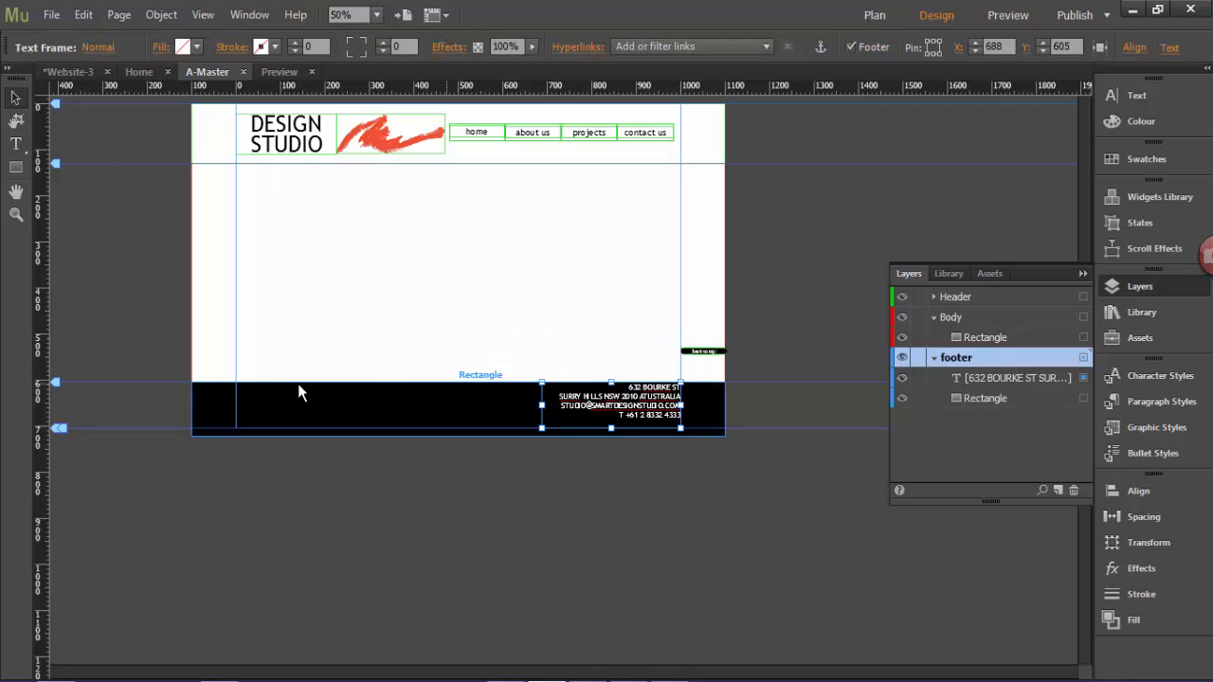
# Add a text frame reading "Design Studio" at the left end of the black footer, starting at the column guide.
pyautogui.press('t')
pyautogui.moveTo(236, 385); pyautogui.dragTo(386, 428)
pyautogui.write('Design Studio')
pyautogui.hotkey('ctrl', 'a')
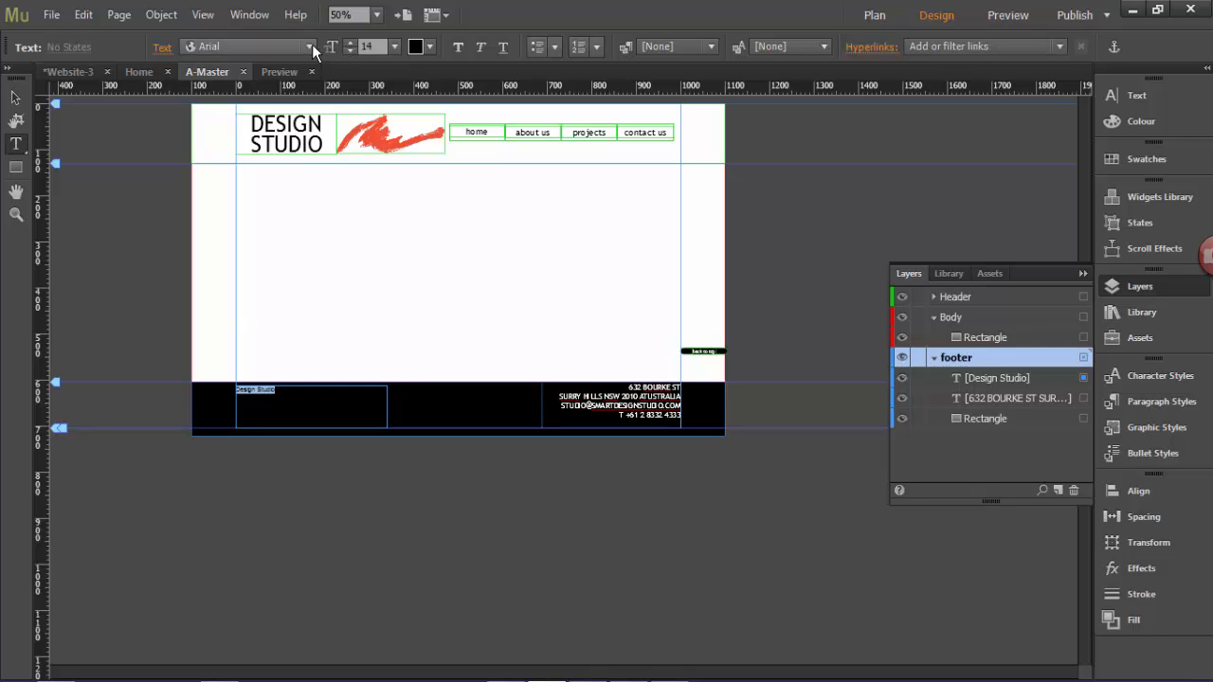
# Format the "Design Studio" footer text as white, all-caps Trebuchet at size 48.
pyautogui.click(310, 46)
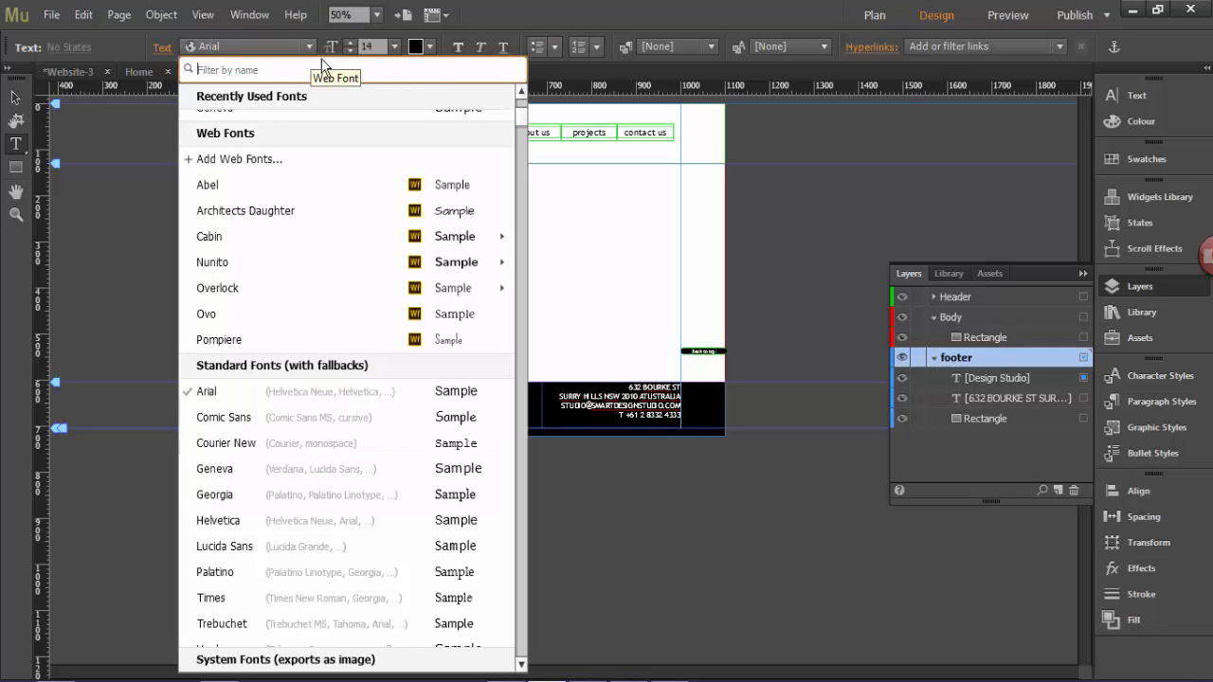
pyautogui.scroll(3, 522, 105)
pyautogui.moveTo(523, 105); pyautogui.dragTo(523, 99)
pyautogui.click(300, 125)
pyautogui.click(350, 42)
pyautogui.click(417, 47)
pyautogui.click(638, 74)
pyautogui.click(1154, 98)
pyautogui.click(992, 208)
pyautogui.click(350, 43)
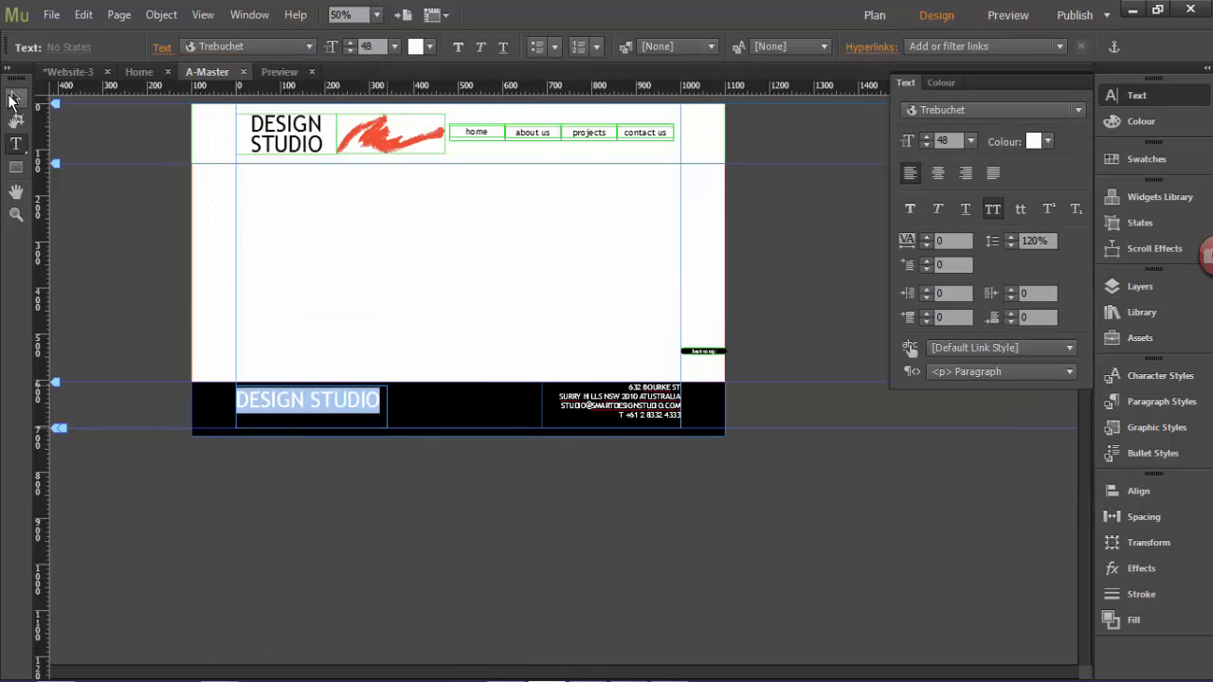
# Widen the Design Studio text frame up to the contact details and move it slightly lower in the footer.
pyautogui.click(15, 97)
pyautogui.moveTo(387, 410); pyautogui.dragTo(542, 411)
pyautogui.moveTo(389, 385); pyautogui.dragTo(388, 382)
pyautogui.moveTo(299, 409); pyautogui.dragTo(299, 419)
pyautogui.click(150, 332)
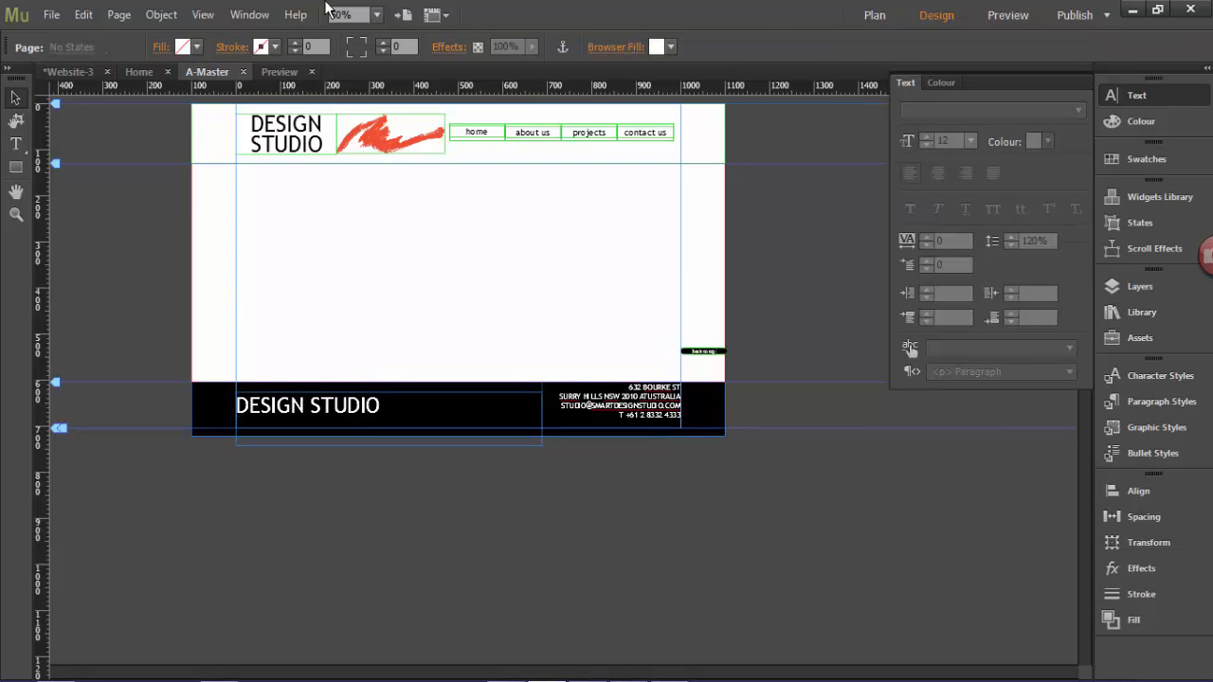
# Check the new footer on the full Home page and open the page's preview.
pyautogui.click(132, 71)
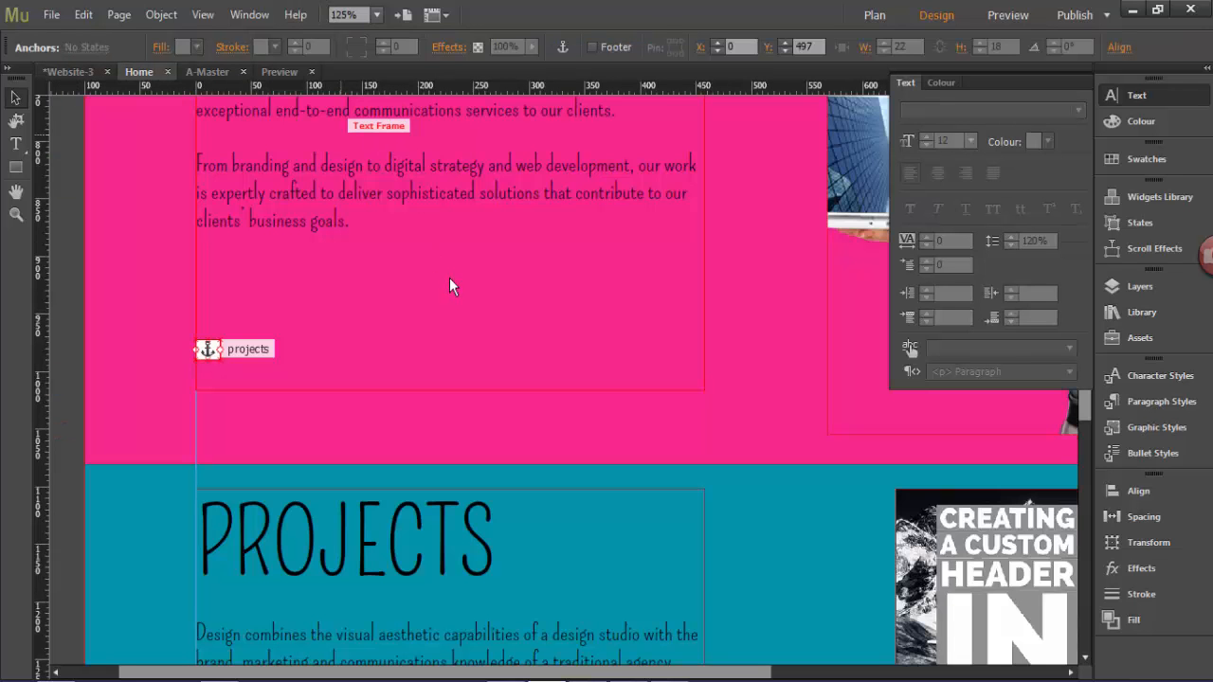
pyautogui.scroll(-1, 398, 283)
pyautogui.scroll(-2, 101, 263)
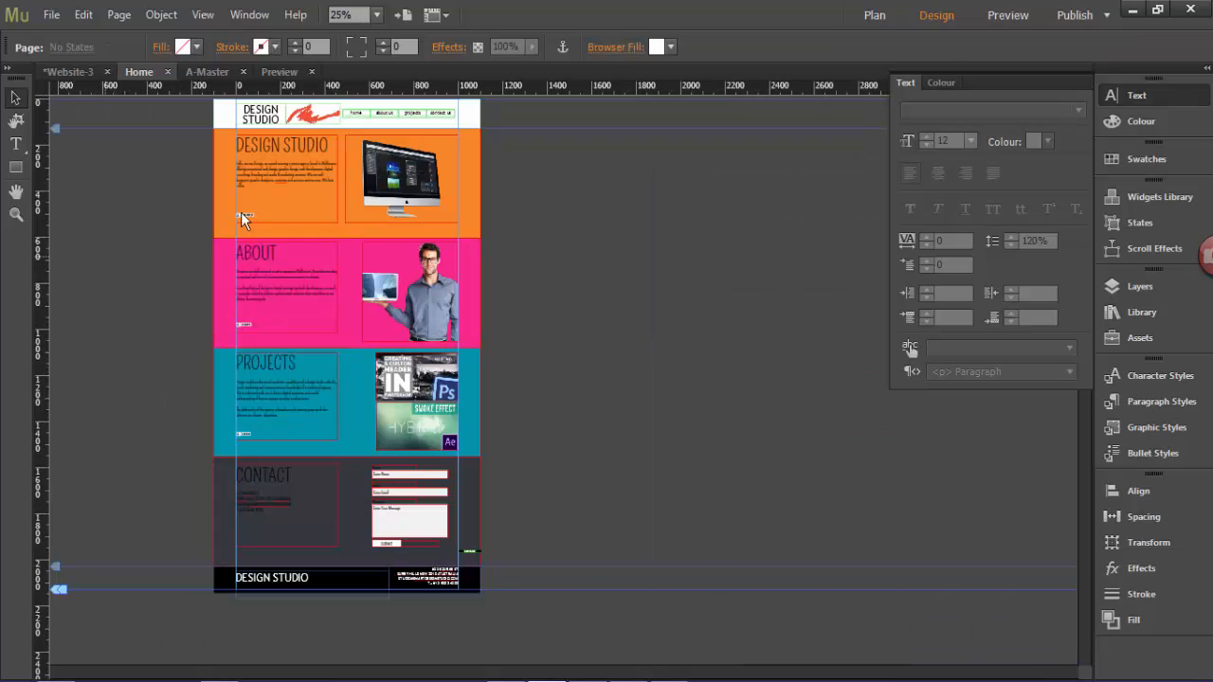
pyautogui.click(1022, 17)
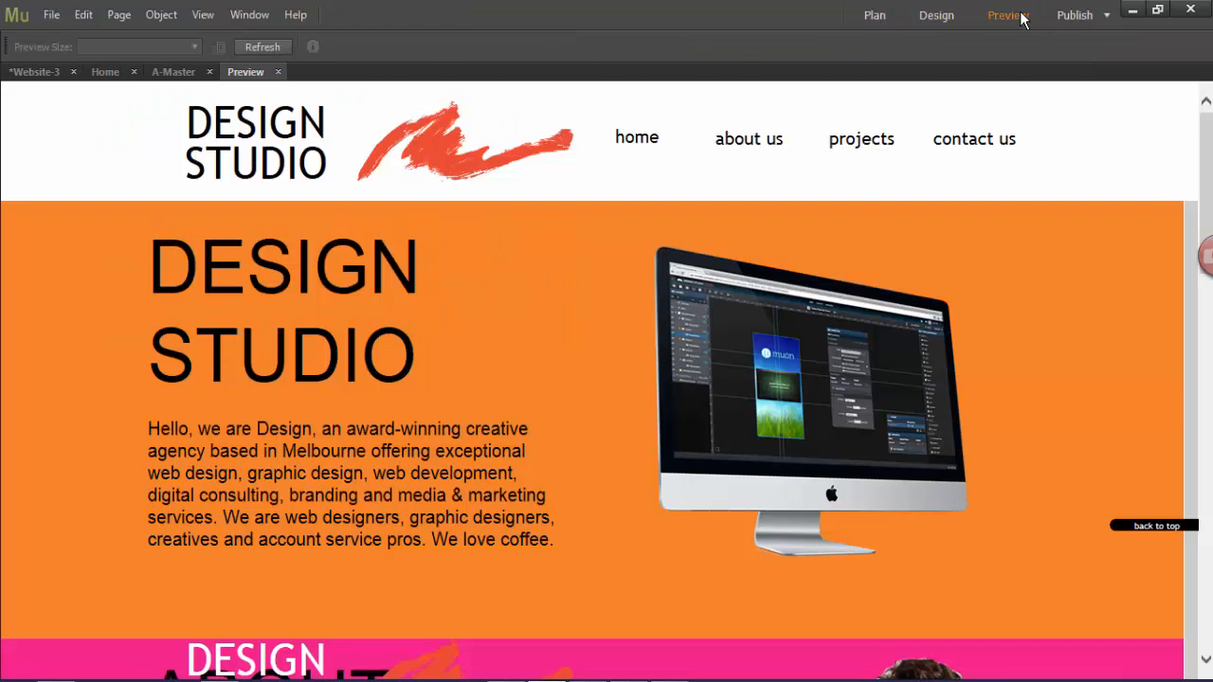
# Test the about us, projects and contact us links, examine the footer and return with the back to top button.
pyautogui.click(862, 142)
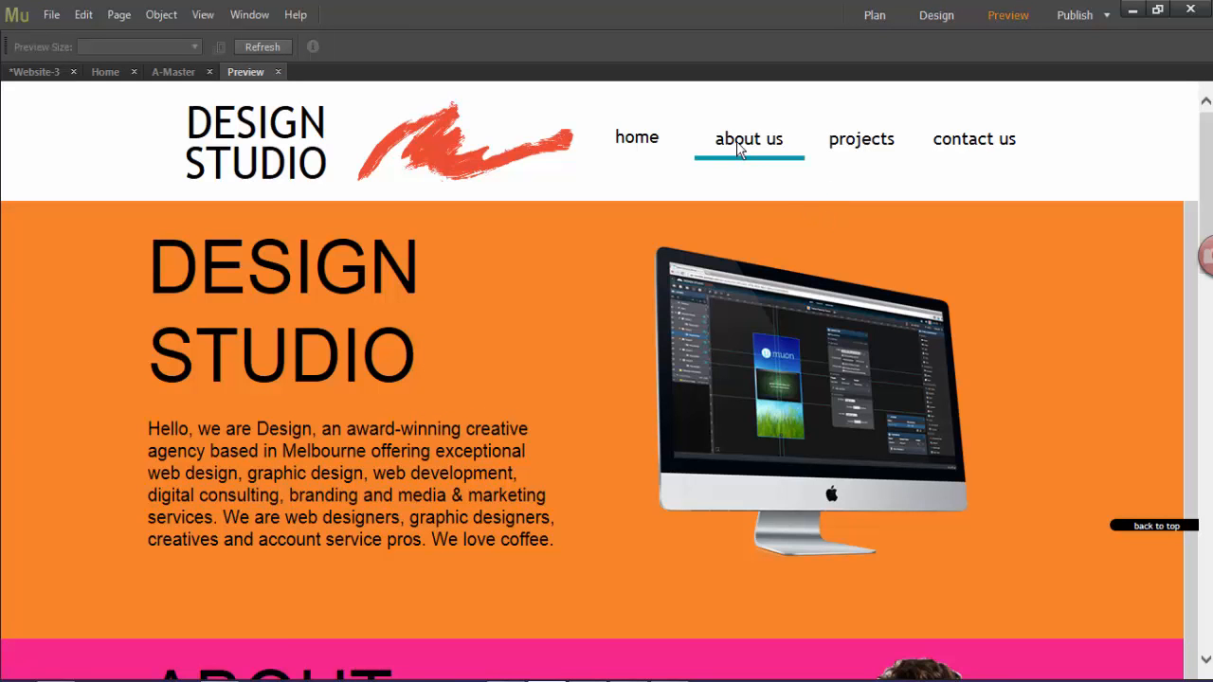
pyautogui.click(749, 143)
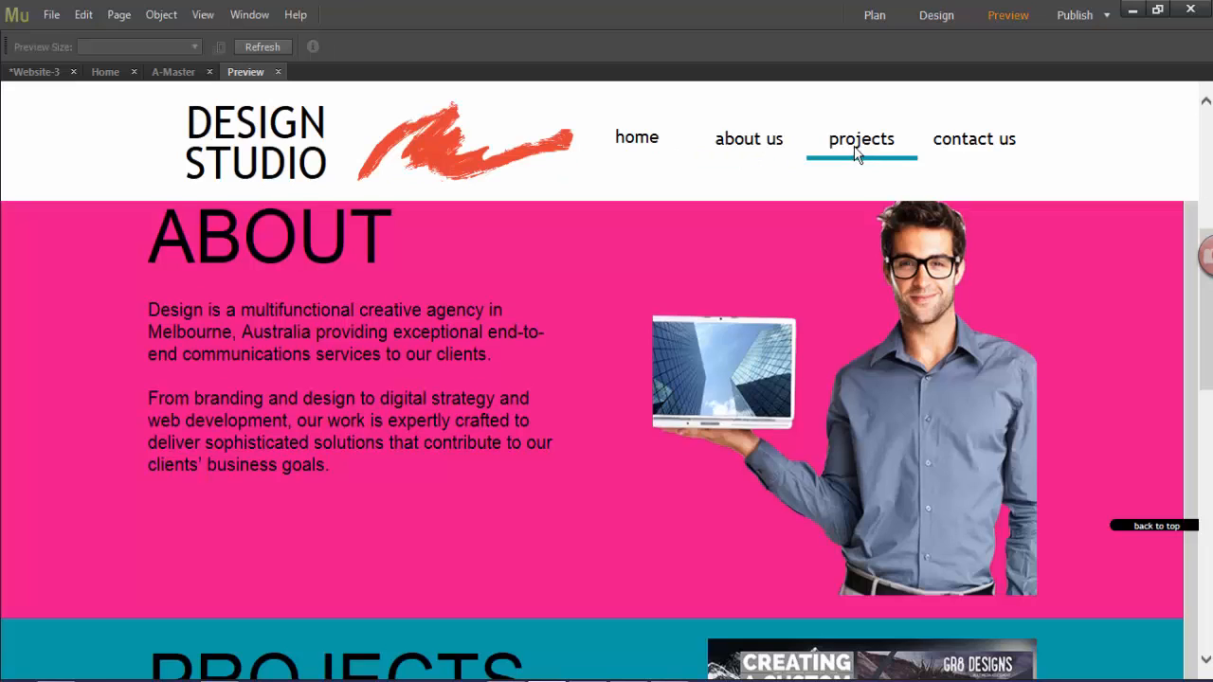
pyautogui.click(855, 149)
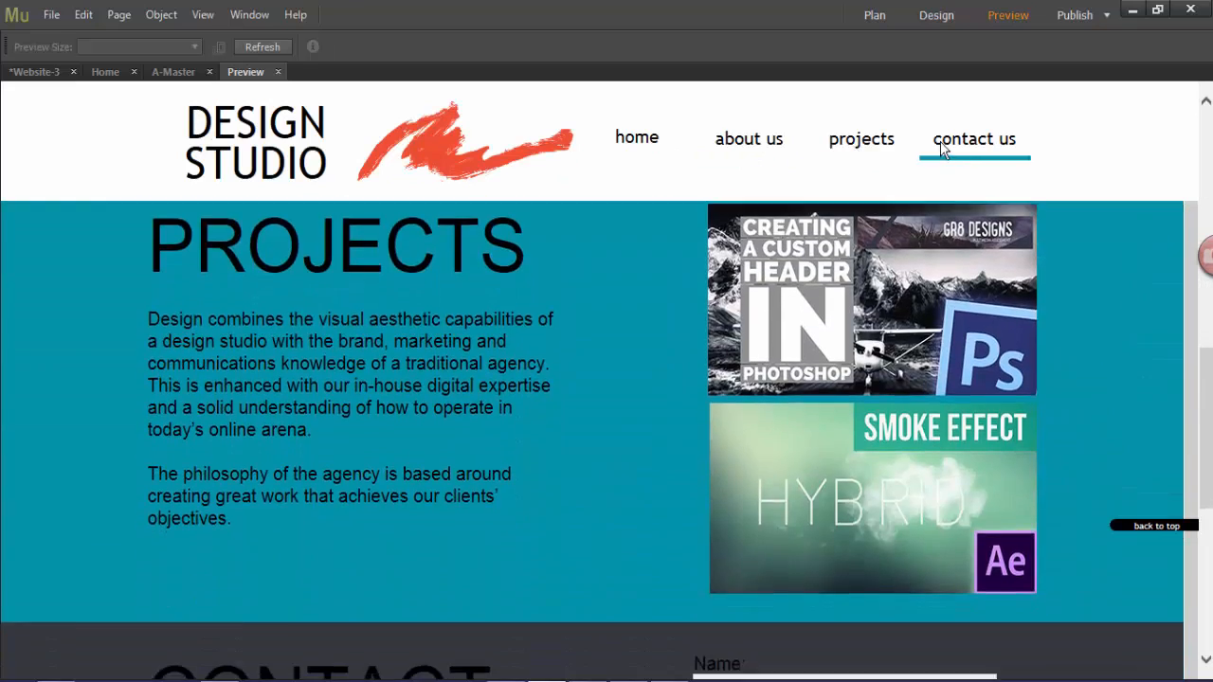
pyautogui.click(963, 142)
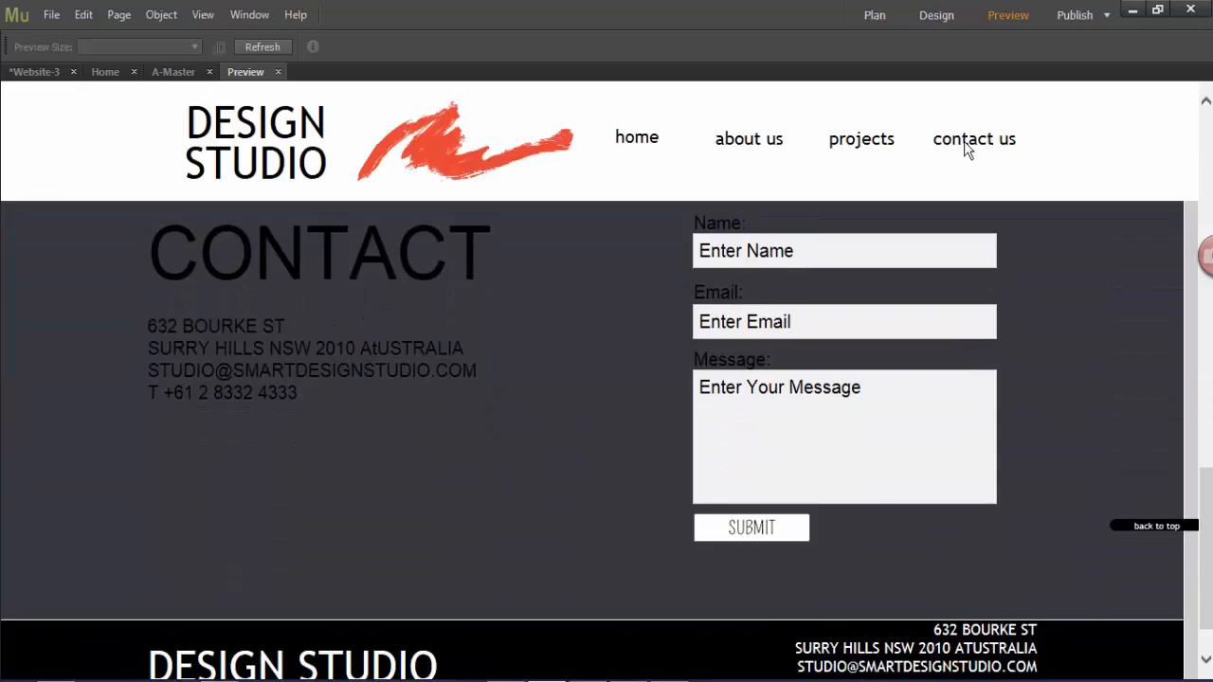
pyautogui.scroll(-1, 1209, 531)
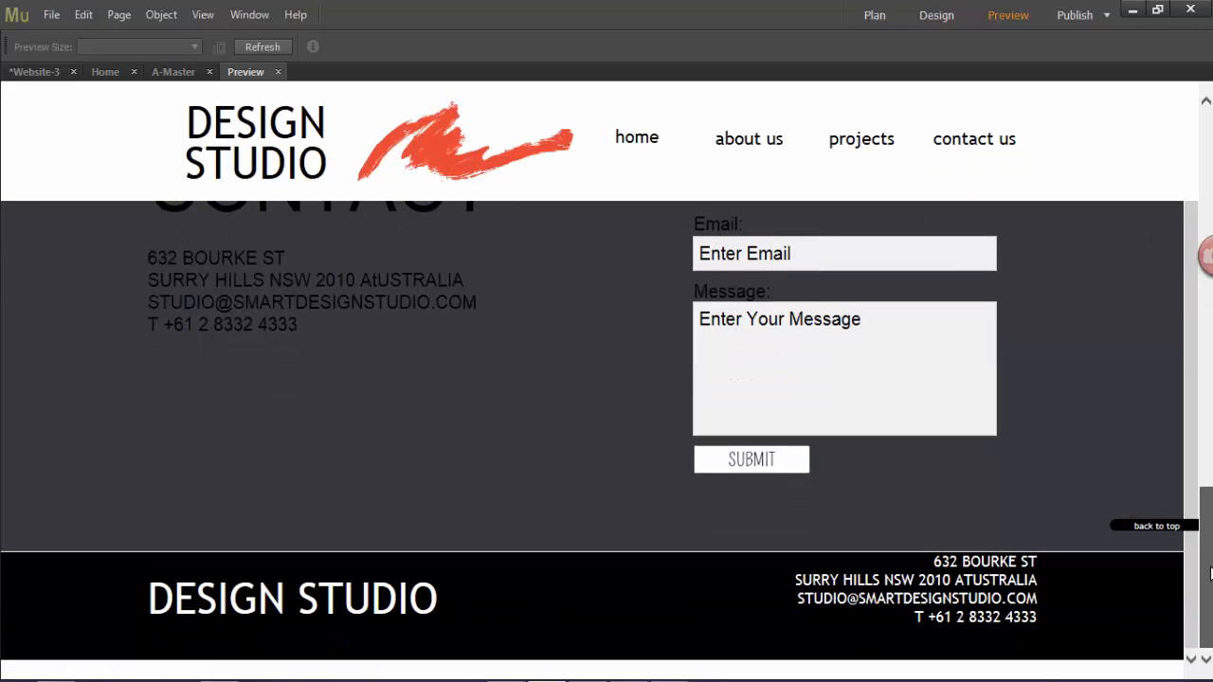
pyautogui.moveTo(1210, 573)
pyautogui.mouseDown()
pyautogui.moveTo(1199, 107)
pyautogui.moveTo(1208, 573)
pyautogui.mouseUp()
pyautogui.click(1123, 525)
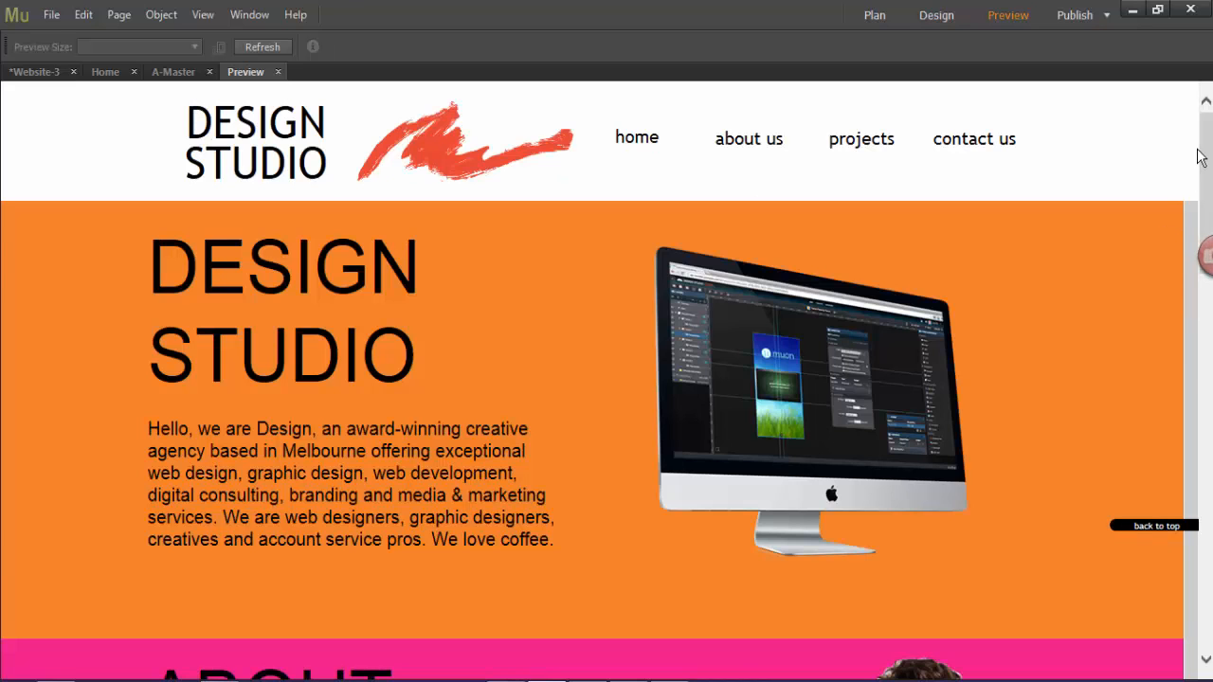
# Return to the site plan of Website-3 and save the site.
pyautogui.click(102, 76)
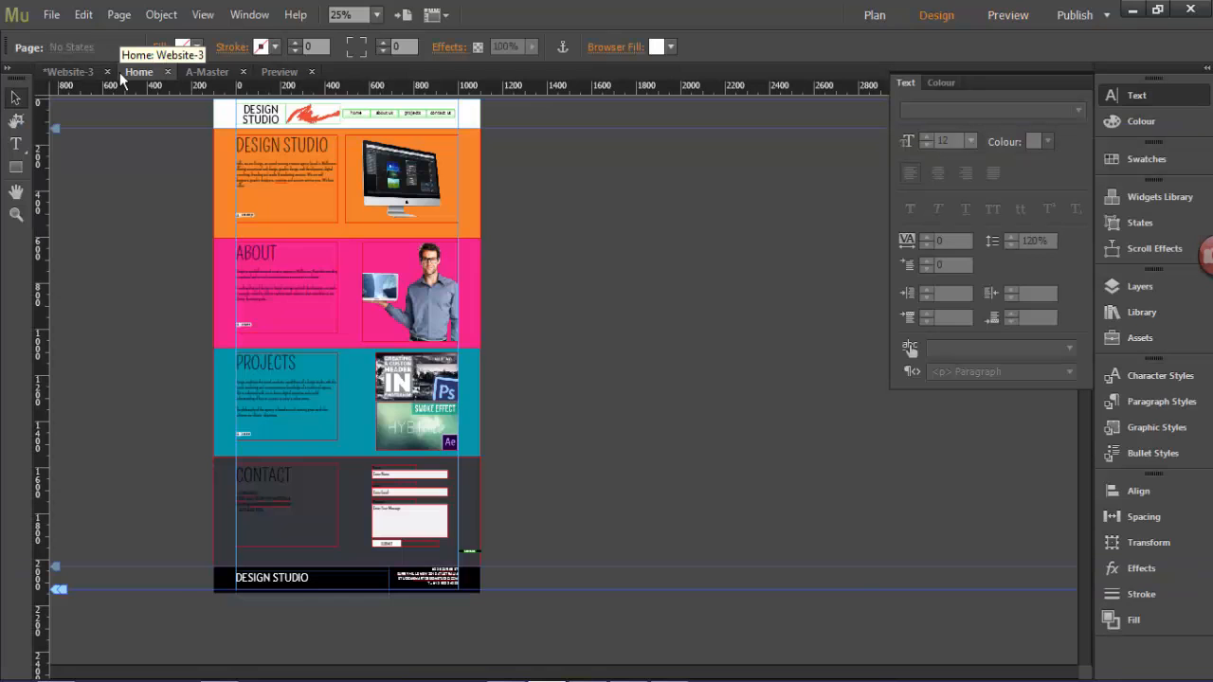
pyautogui.click(78, 74)
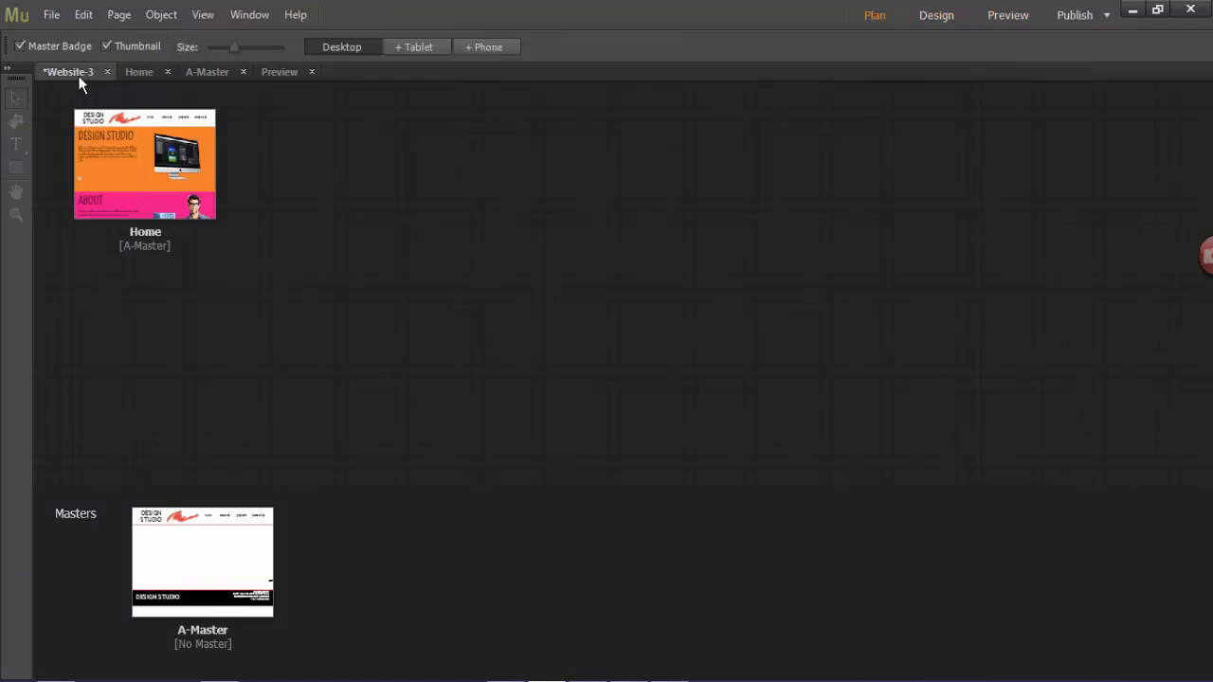
pyautogui.hotkey('ctrl', 's')
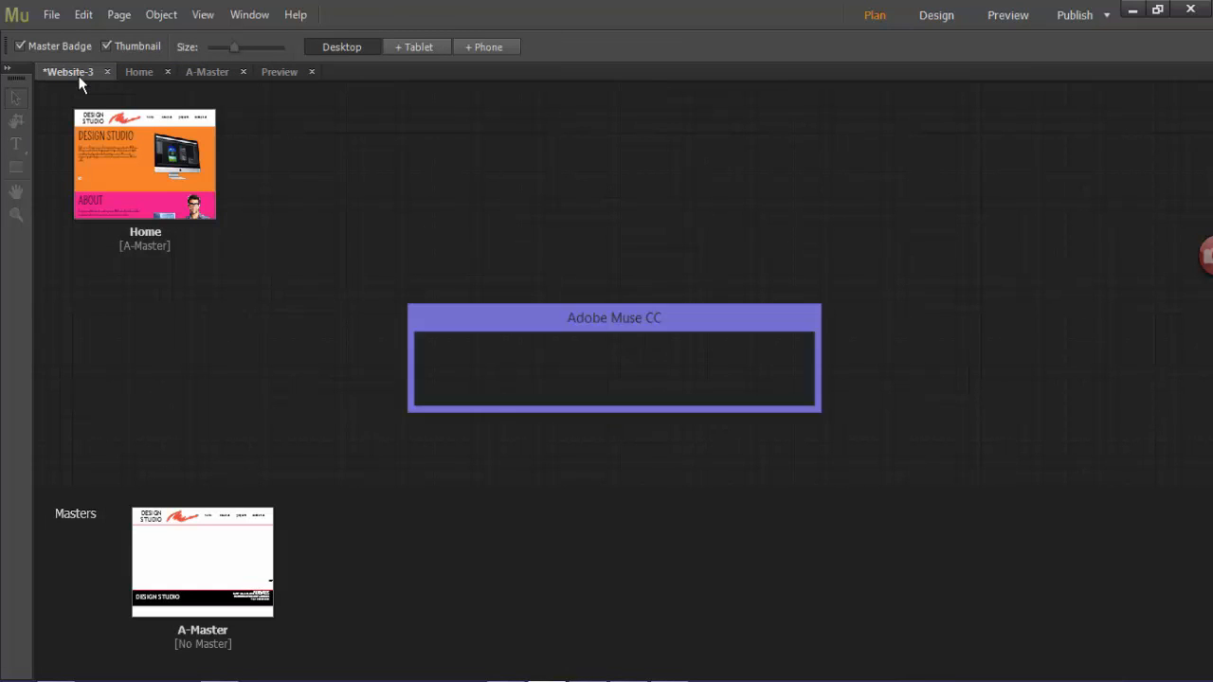
# Export the site as HTML to the MuseExport folder with the site URL design_studio.com.
pyautogui.click(50, 16)
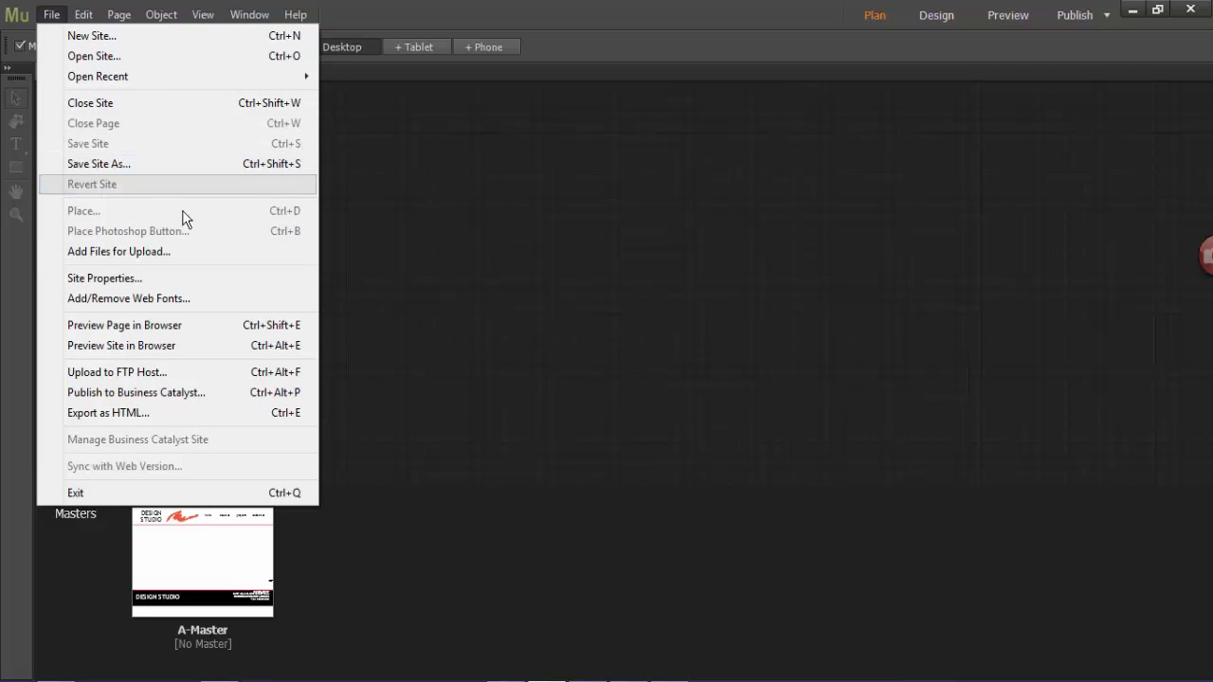
pyautogui.click(191, 413)
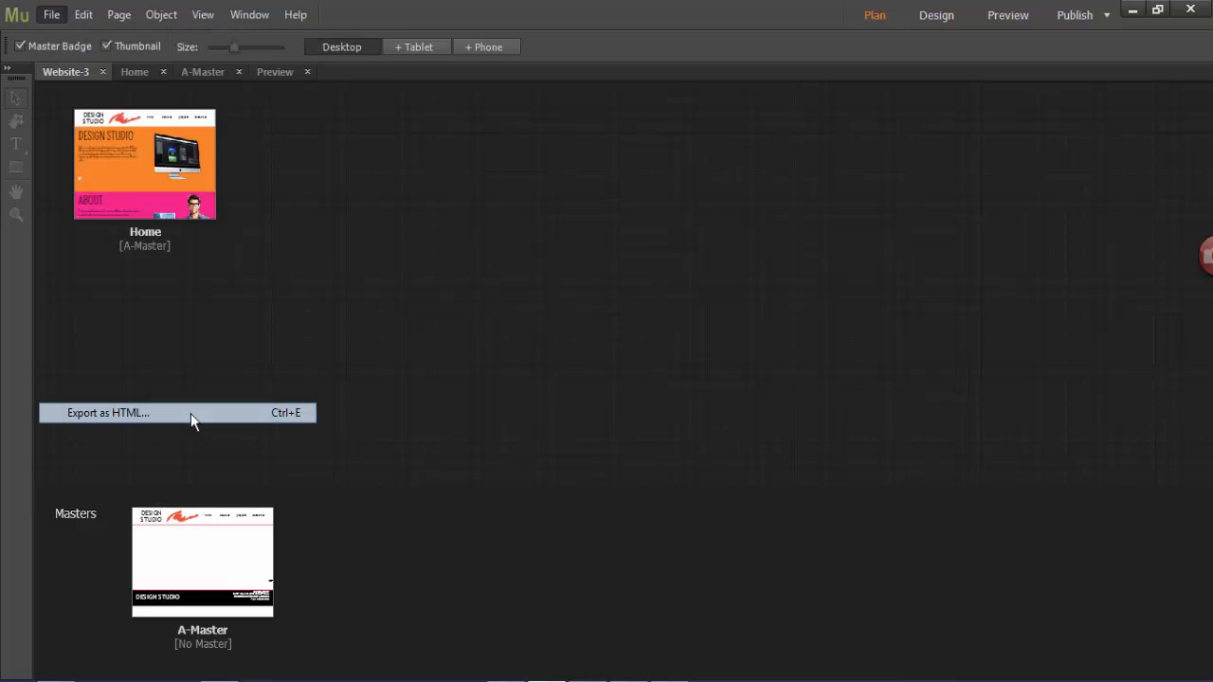
pyautogui.write('design_studio')
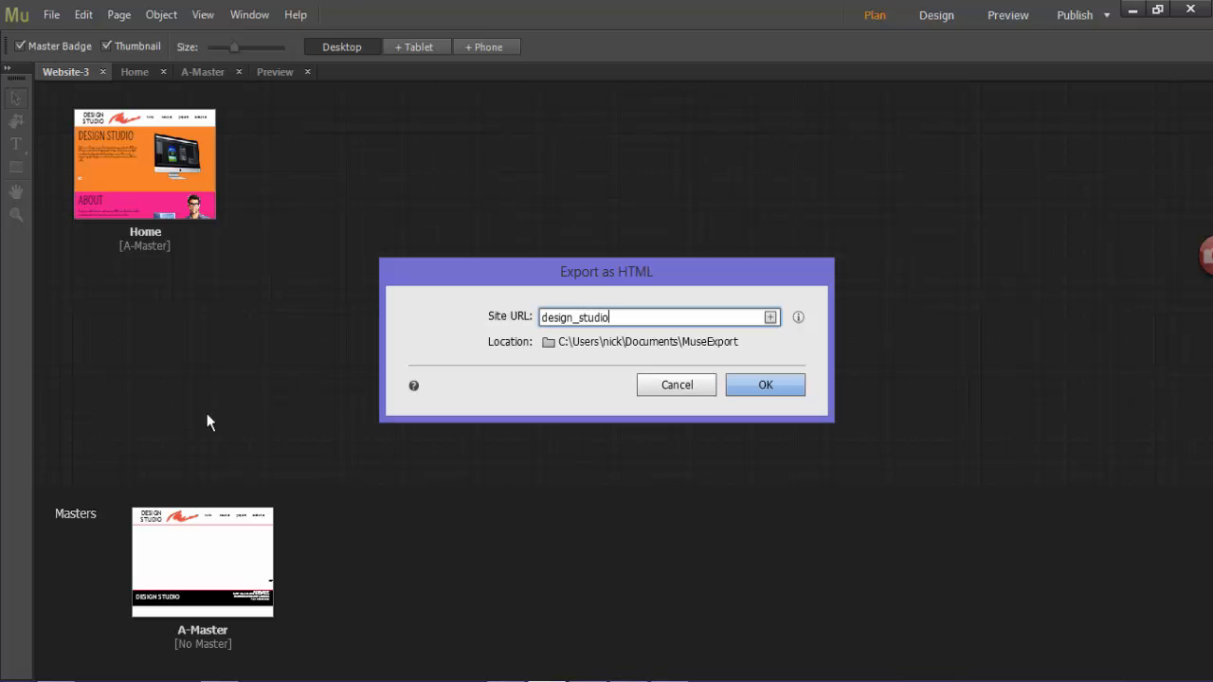
pyautogui.click(771, 389)
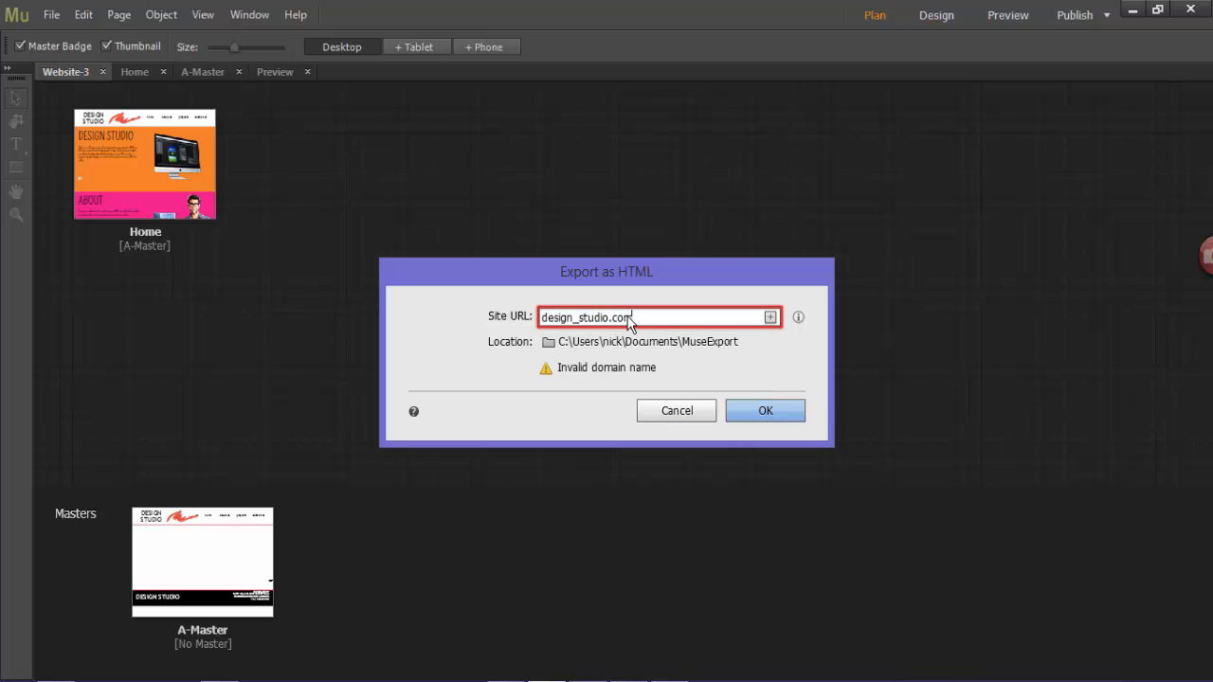
pyautogui.click(763, 411)
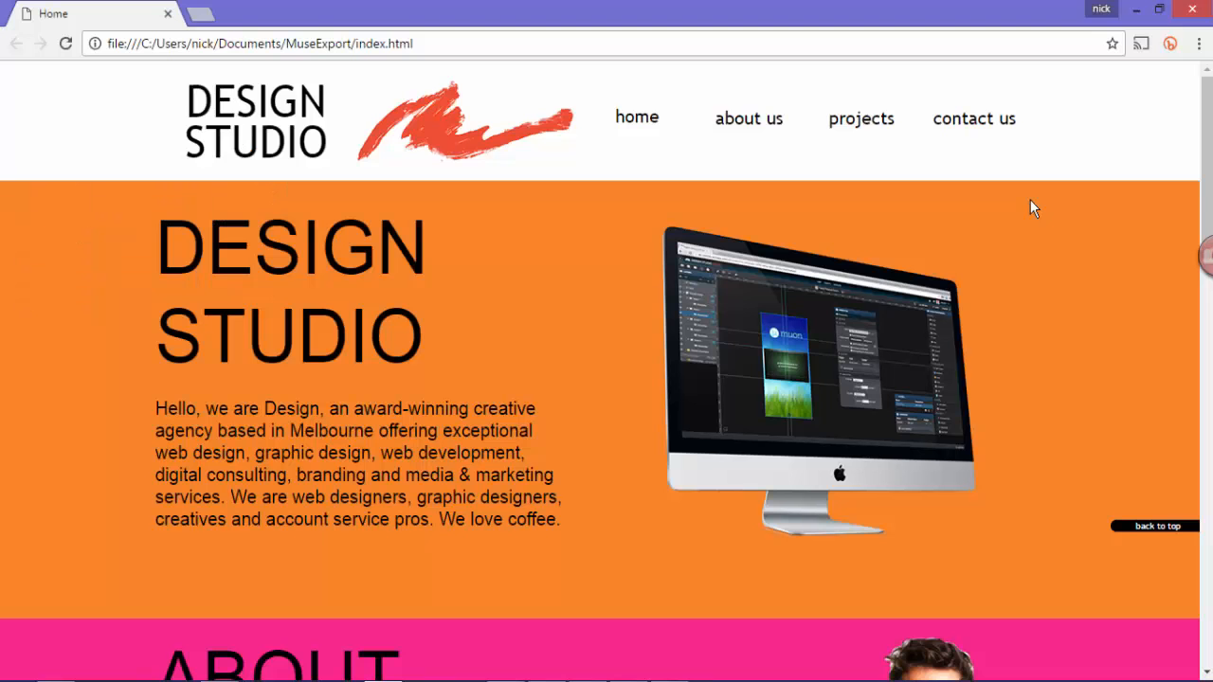
# Test the about us, projects and contact us links and the back to top button on the exported page in the browser.
pyautogui.moveTo(1208, 119); pyautogui.dragTo(1205, 76)
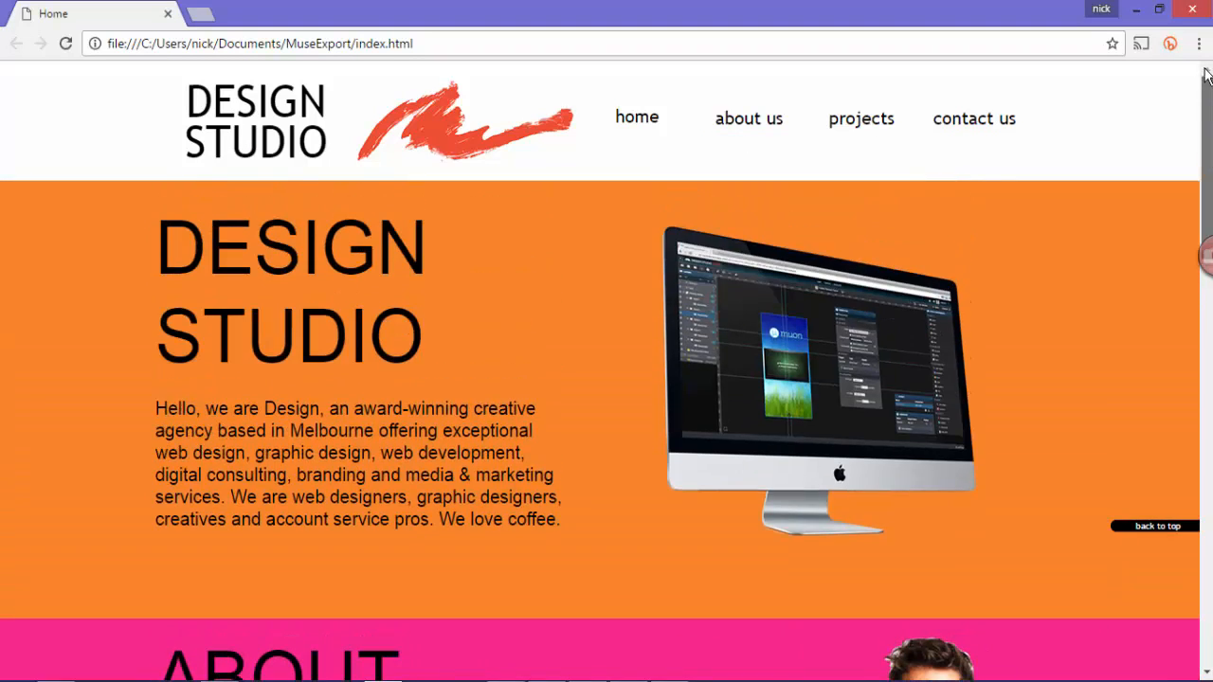
pyautogui.click(744, 134)
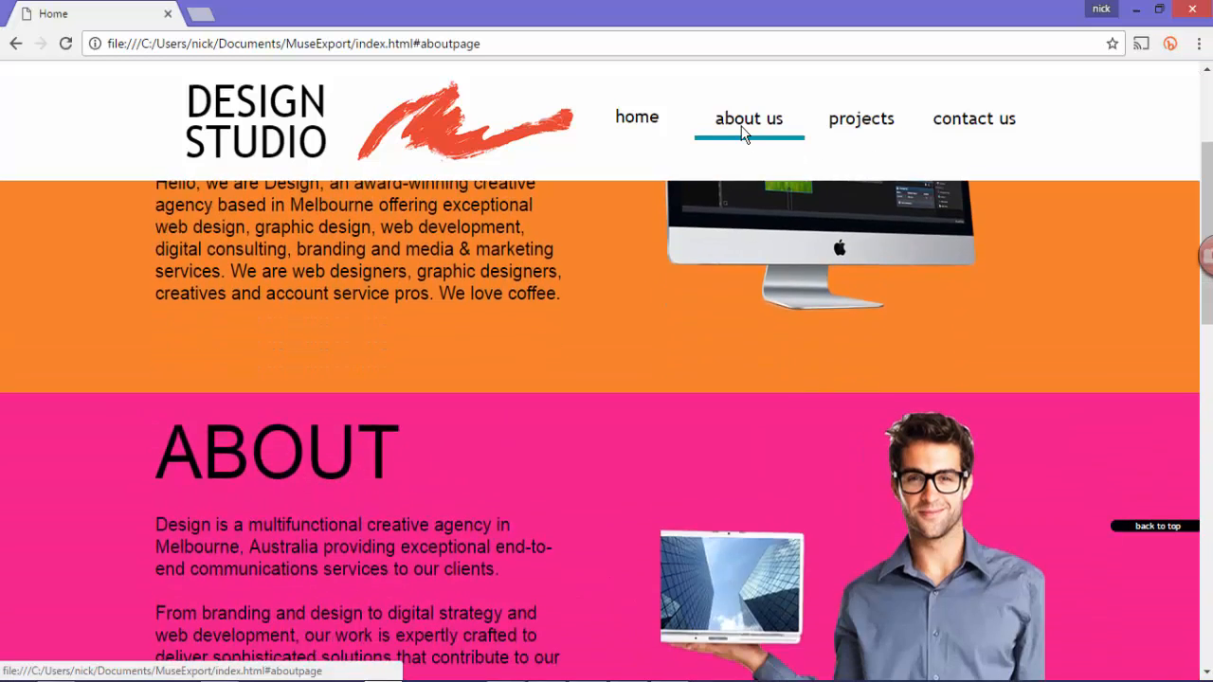
pyautogui.click(861, 133)
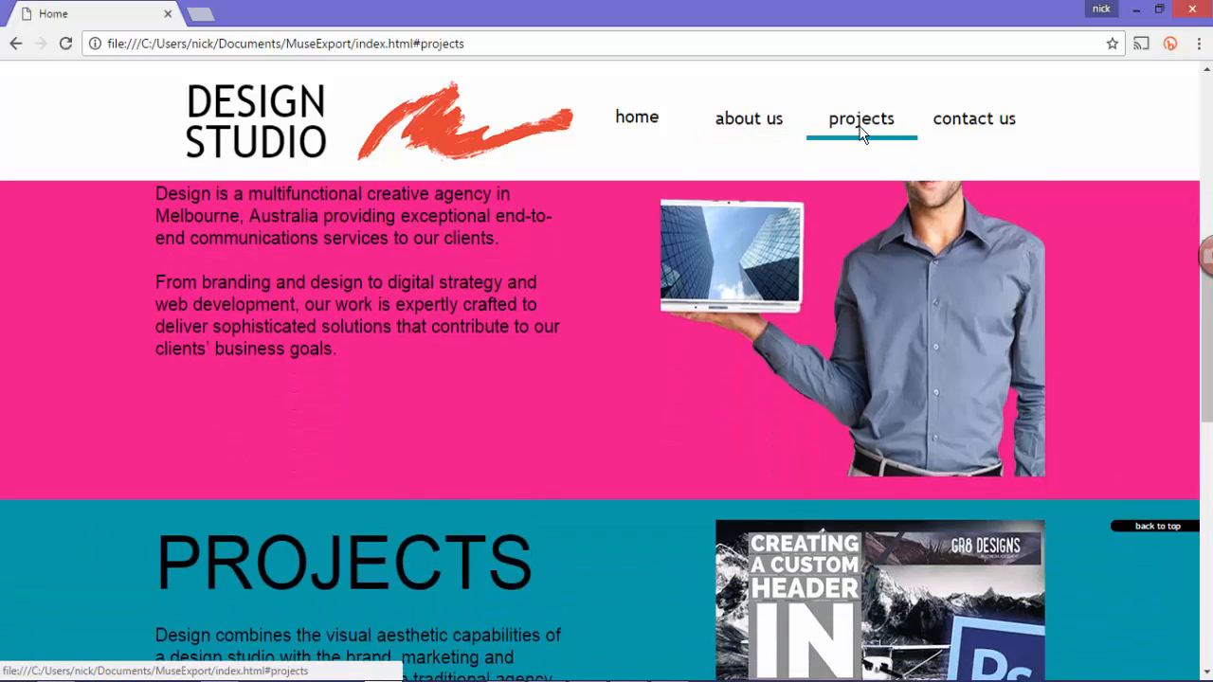
pyautogui.click(981, 131)
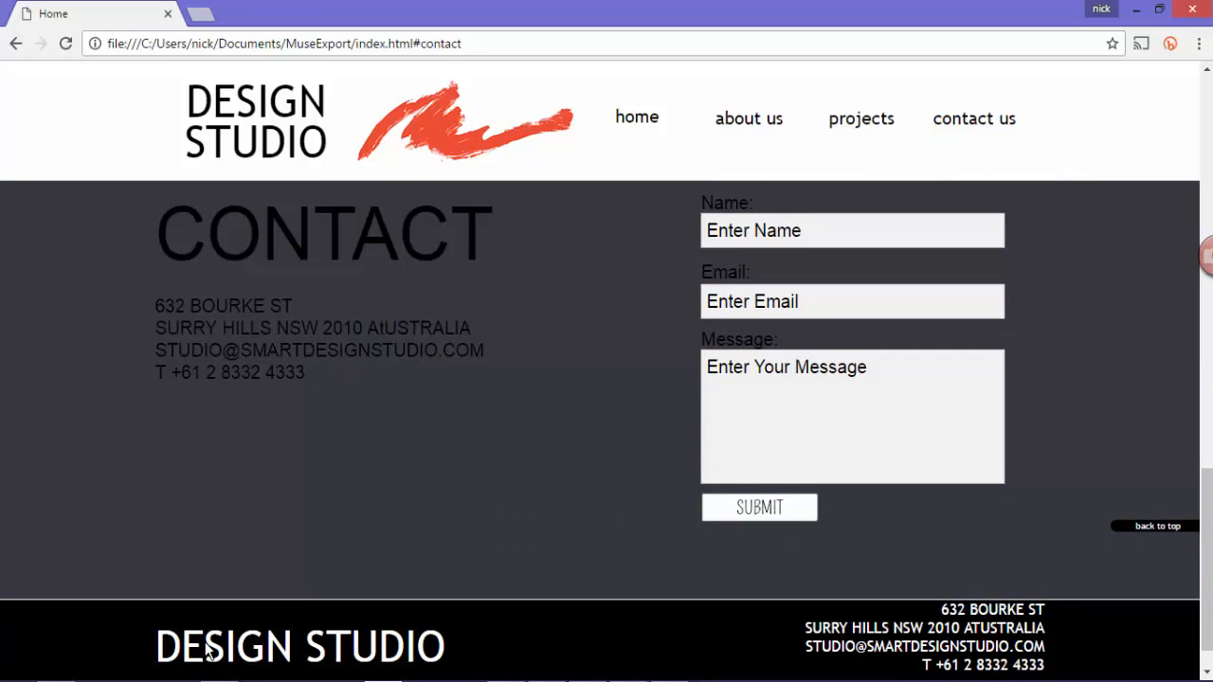
pyautogui.click(1160, 527)
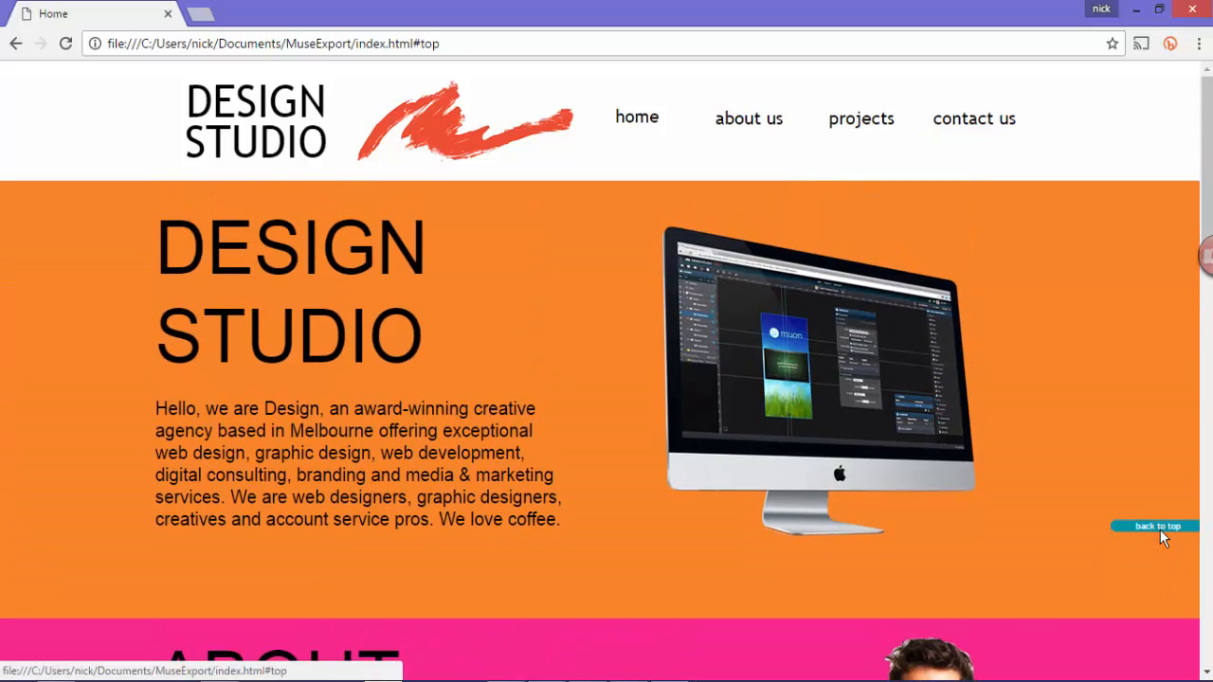
pyautogui.click(750, 125)
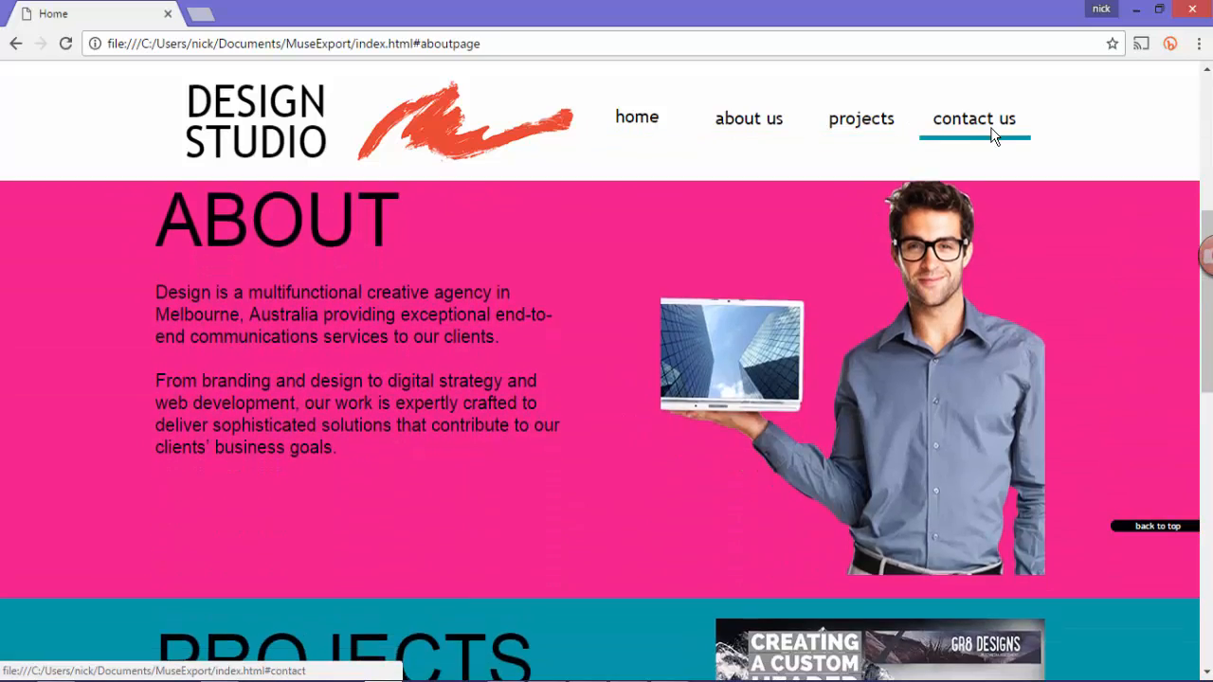
pyautogui.click(991, 130)
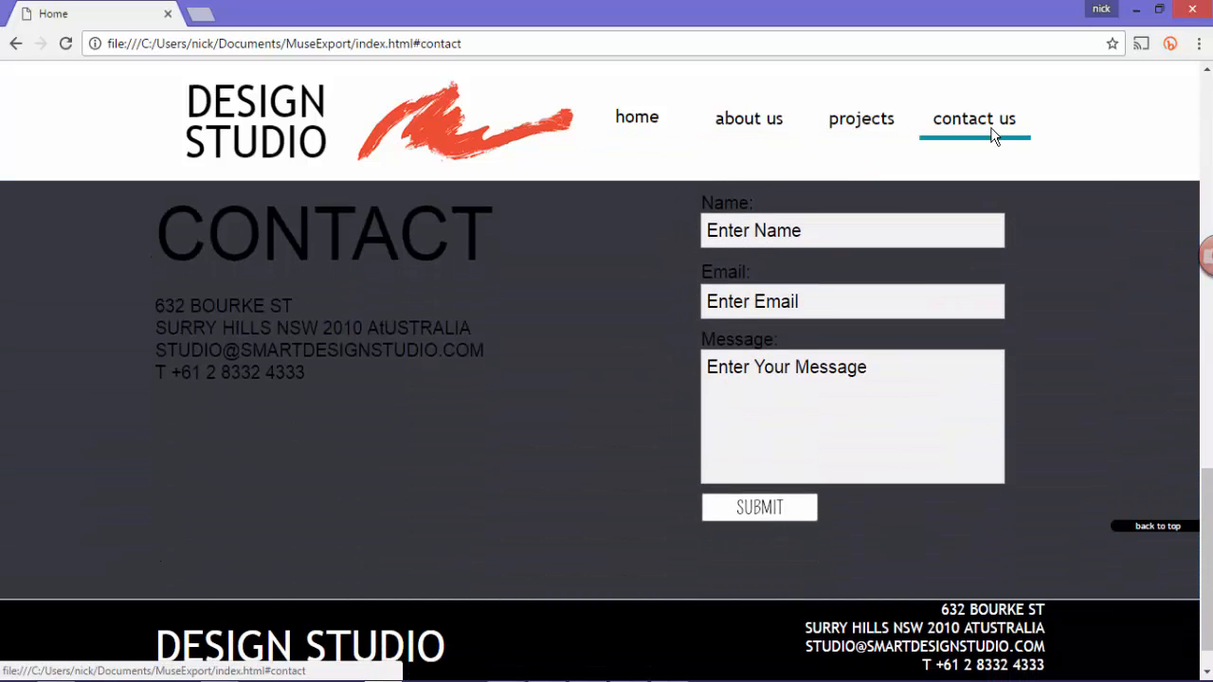
pyautogui.moveTo(1206, 559); pyautogui.dragTo(1206, 167)
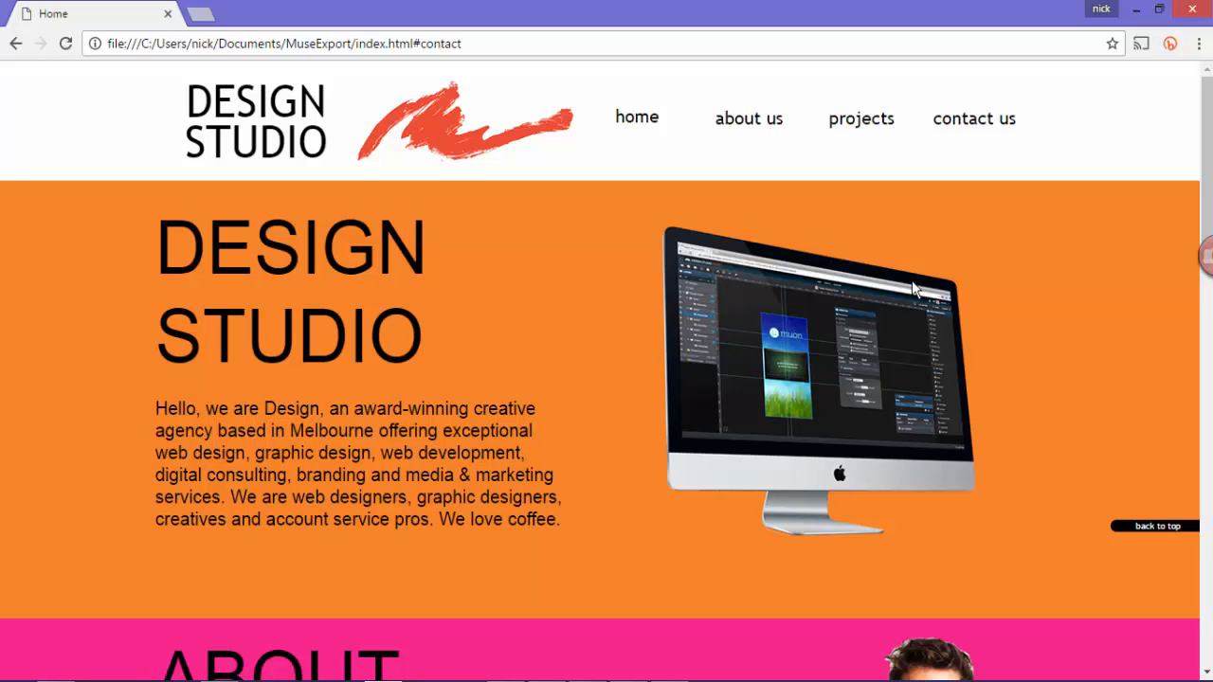
pyautogui.moveTo(1208, 104)
pyautogui.mouseDown()
pyautogui.moveTo(1208, 509)
pyautogui.moveTo(1207, 90)
pyautogui.mouseUp()
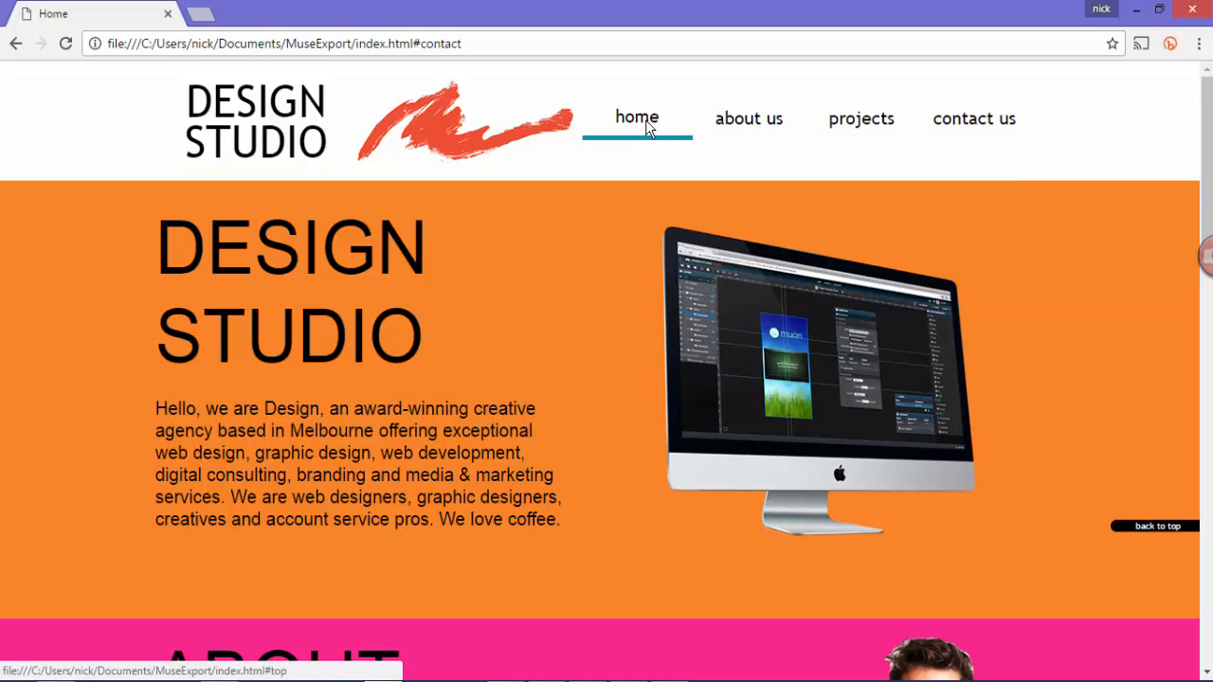
pyautogui.moveTo(1203, 115); pyautogui.dragTo(1212, 218)
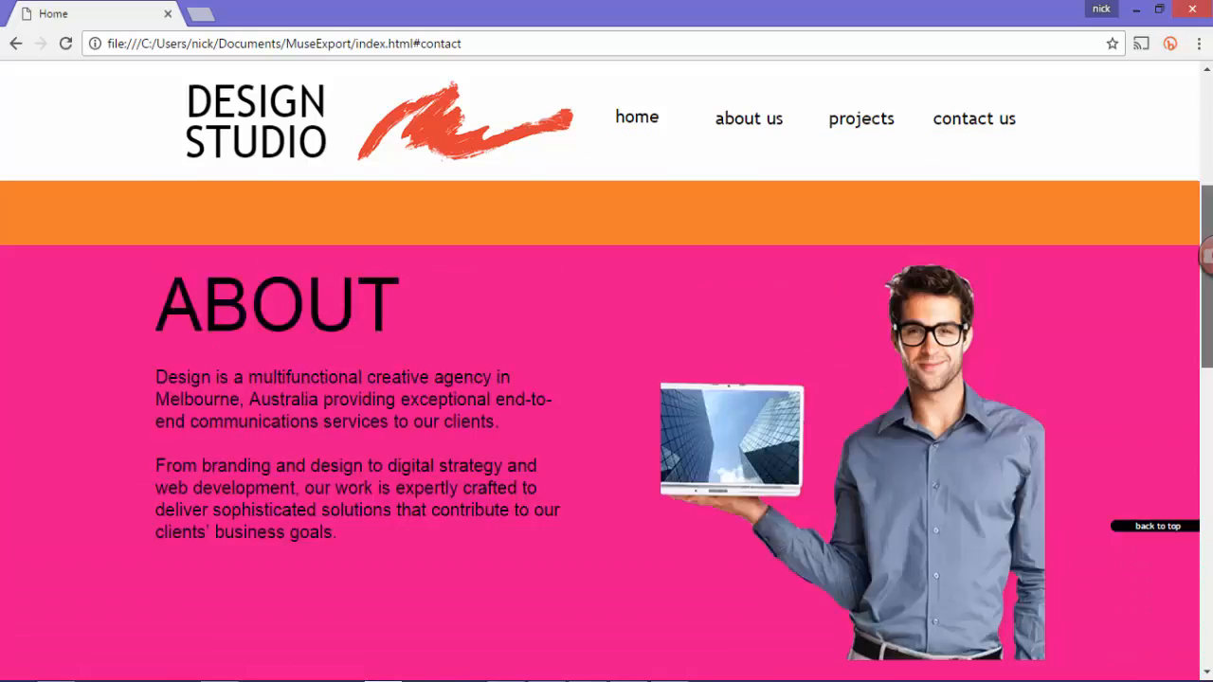
pyautogui.scroll(4, 1207, 254)
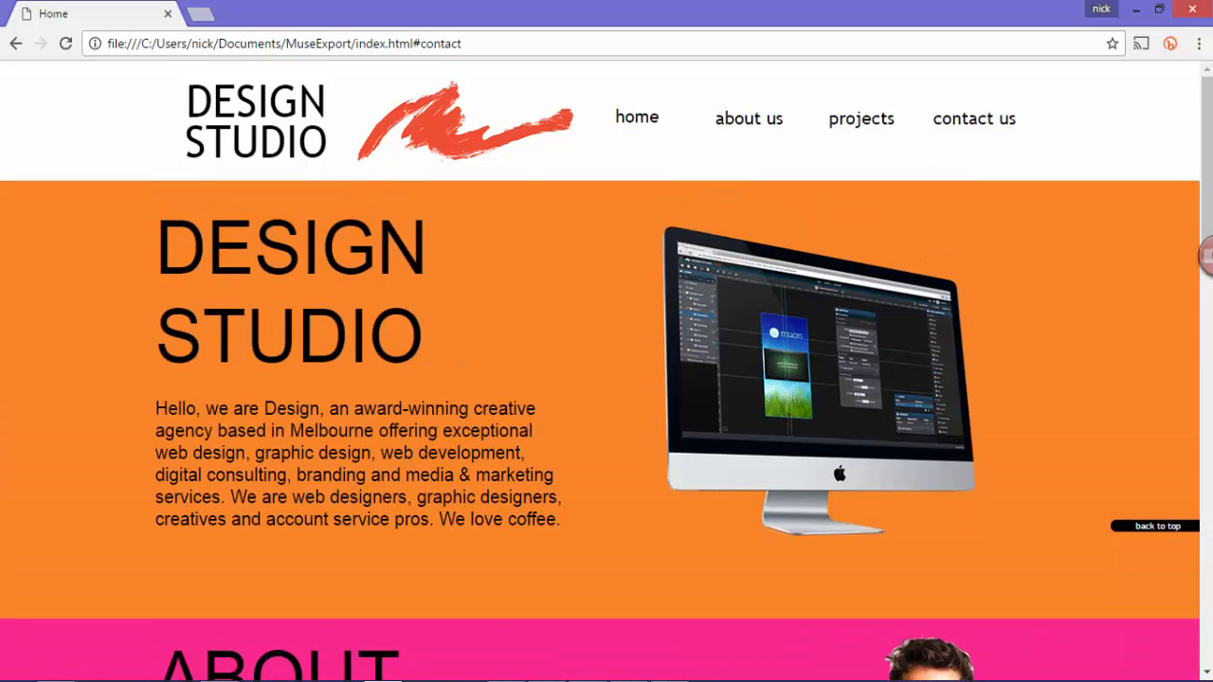